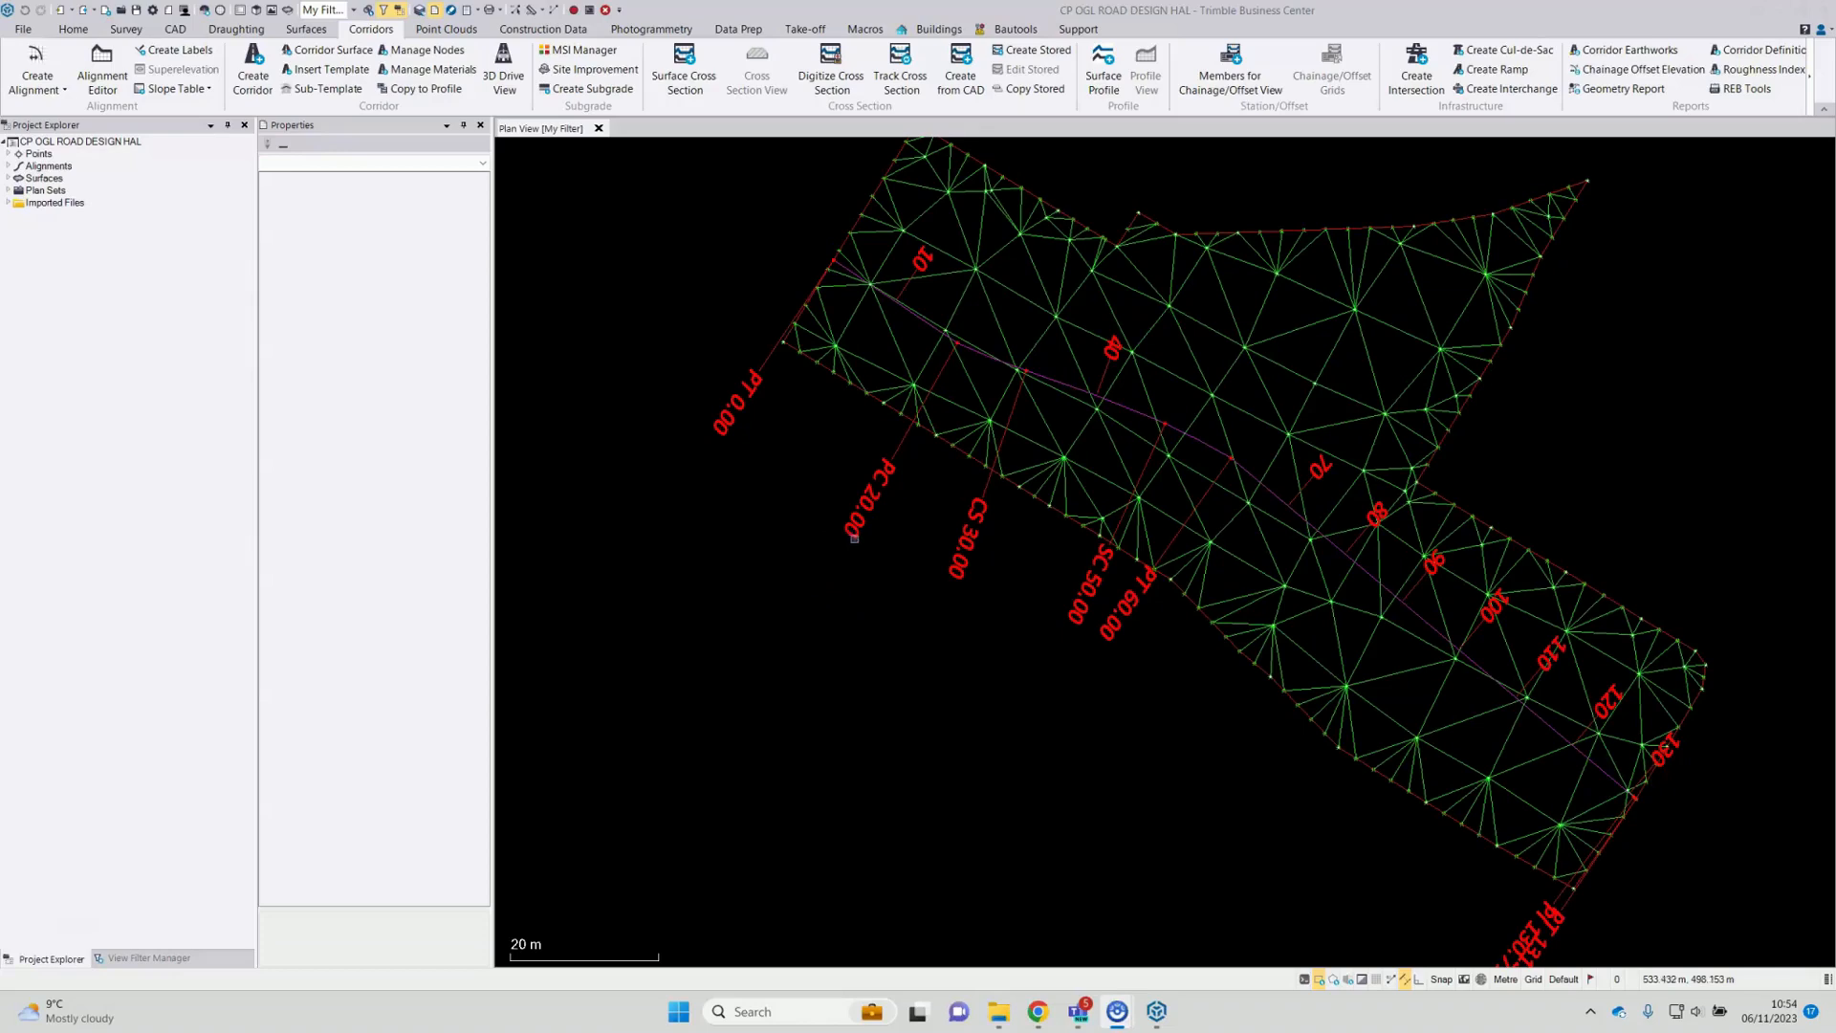
Step: Review the Earthen and Earthen (Select) materials in the Material and Site Improvement Manager's project library, and close the manager
{"action": "left_click", "coordinate": [861, 536]}
{"action": "left_click", "coordinate": [684, 263]}
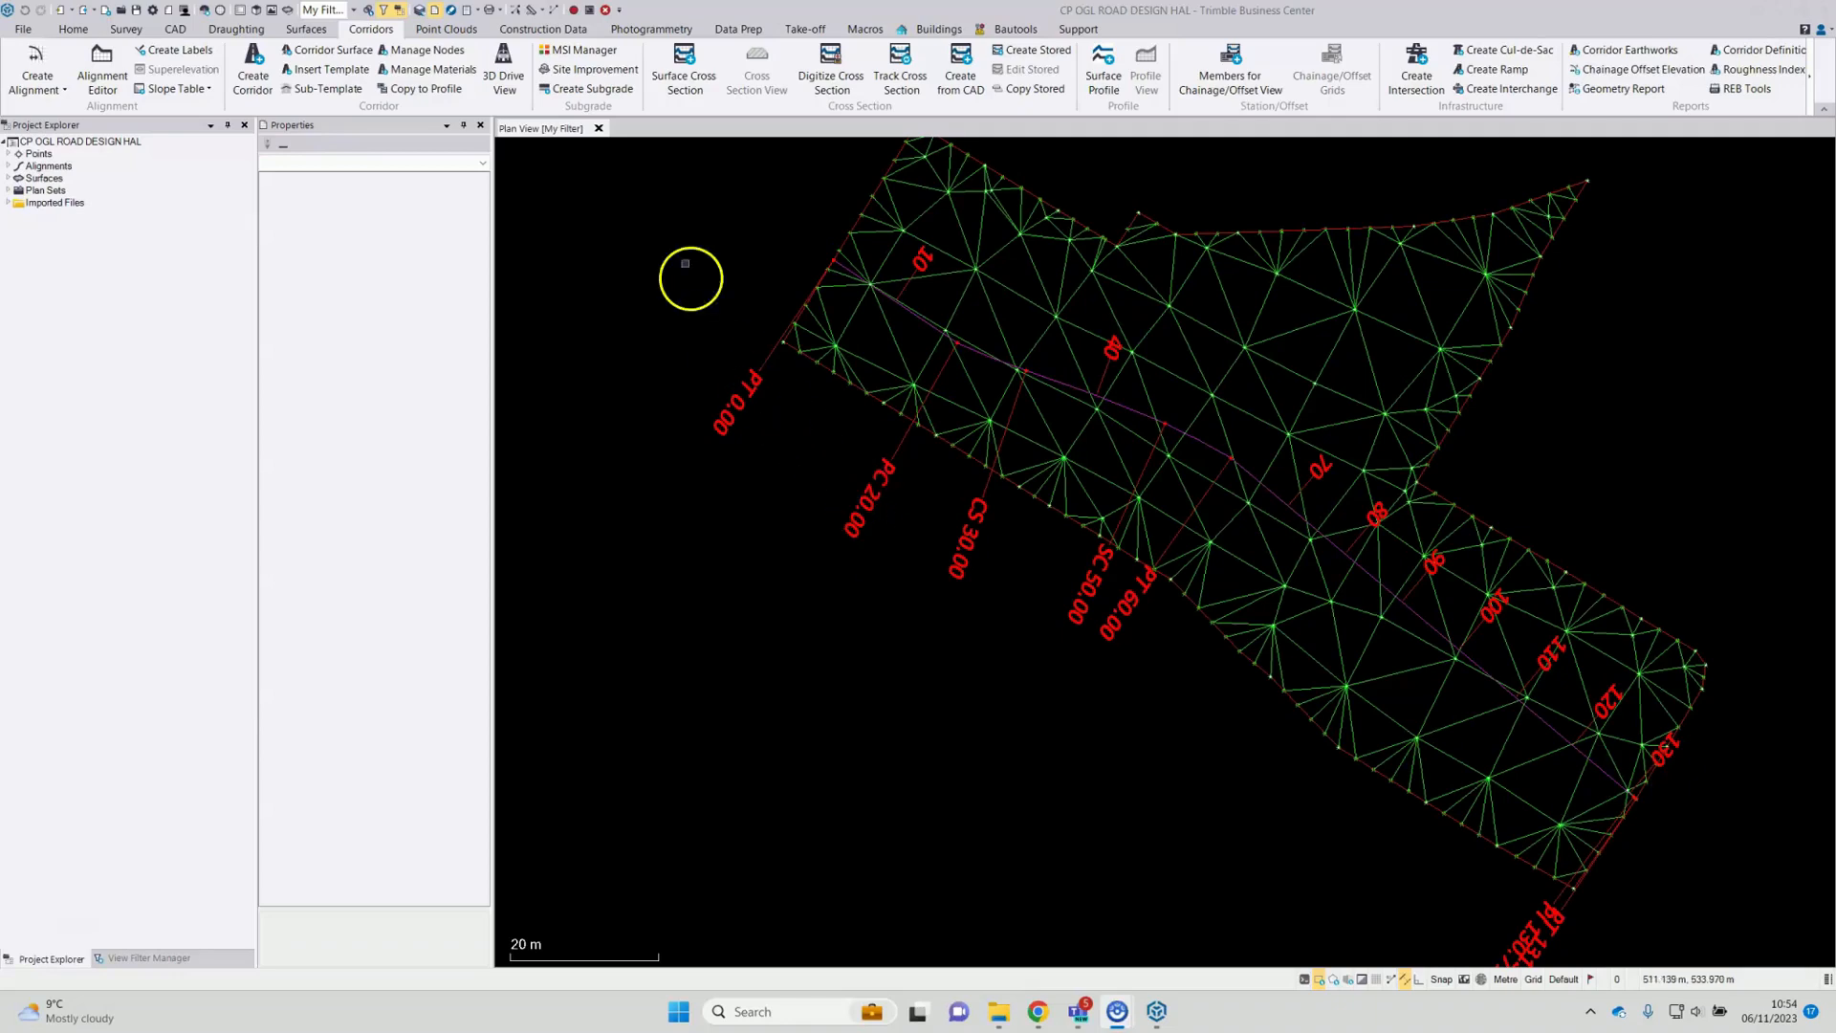
{"action": "left_click", "coordinate": [577, 52]}
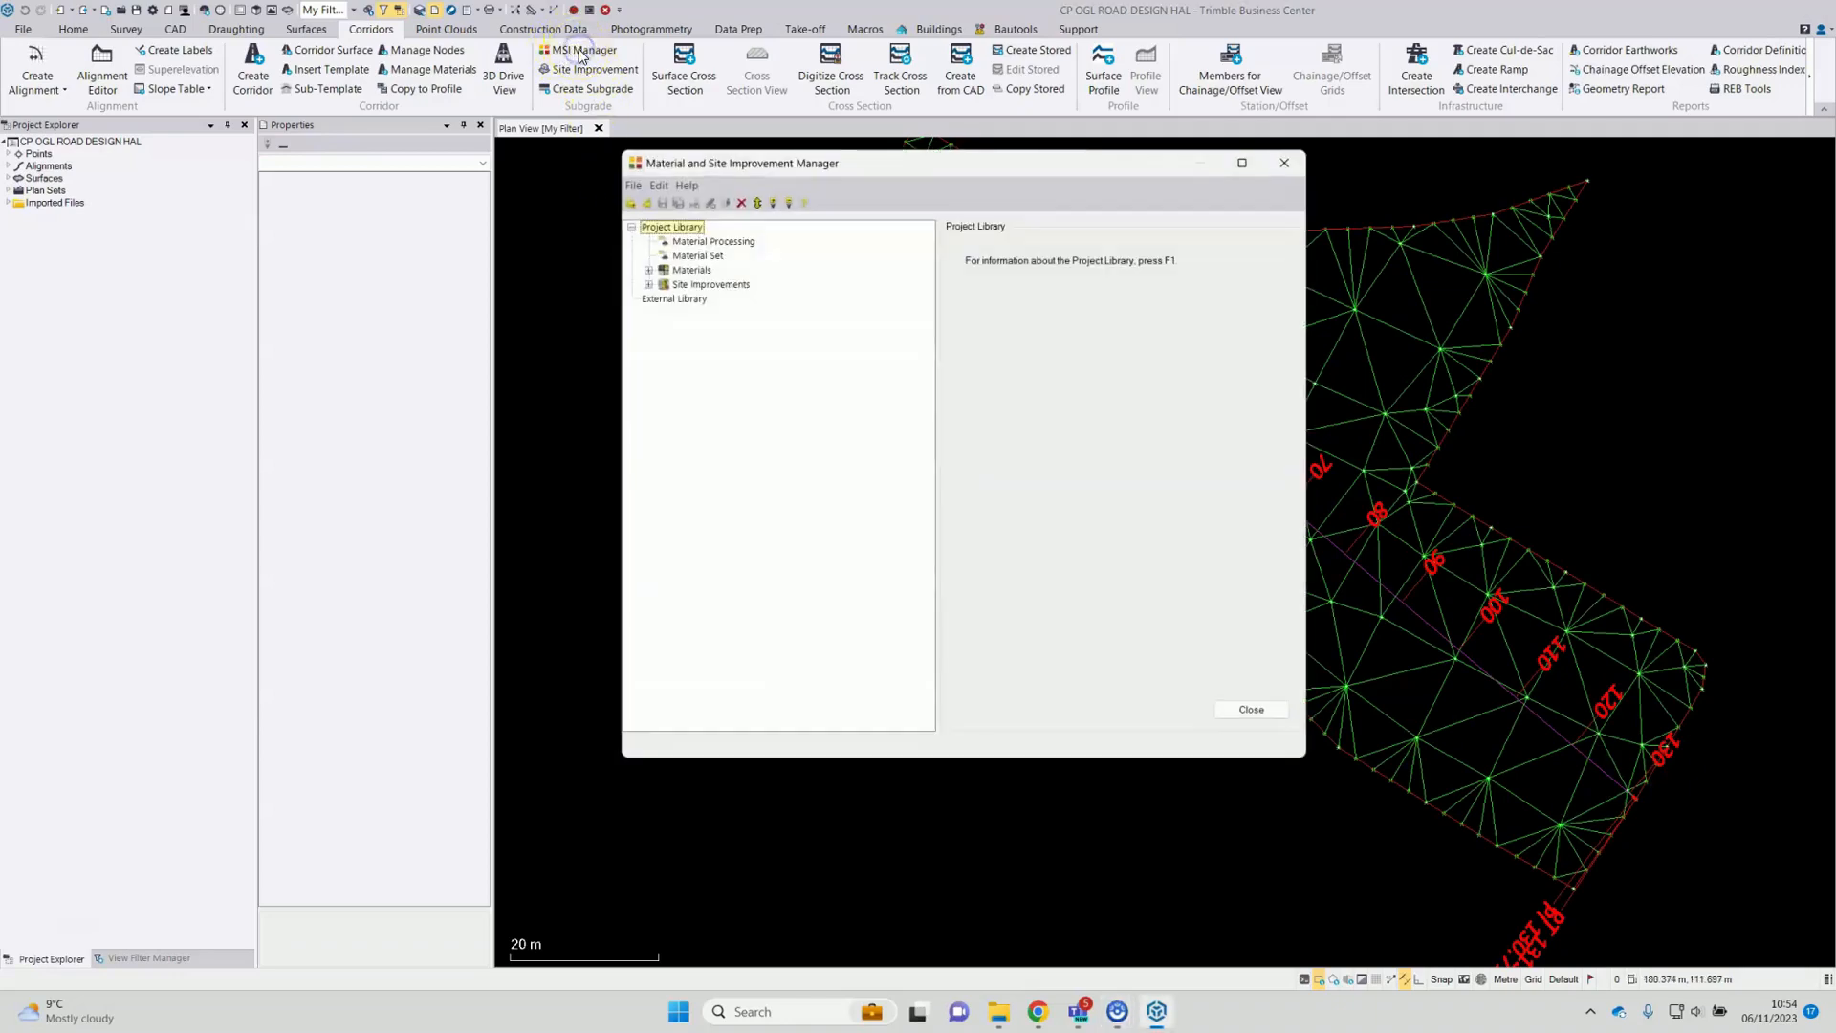
{"action": "left_click", "coordinate": [648, 271]}
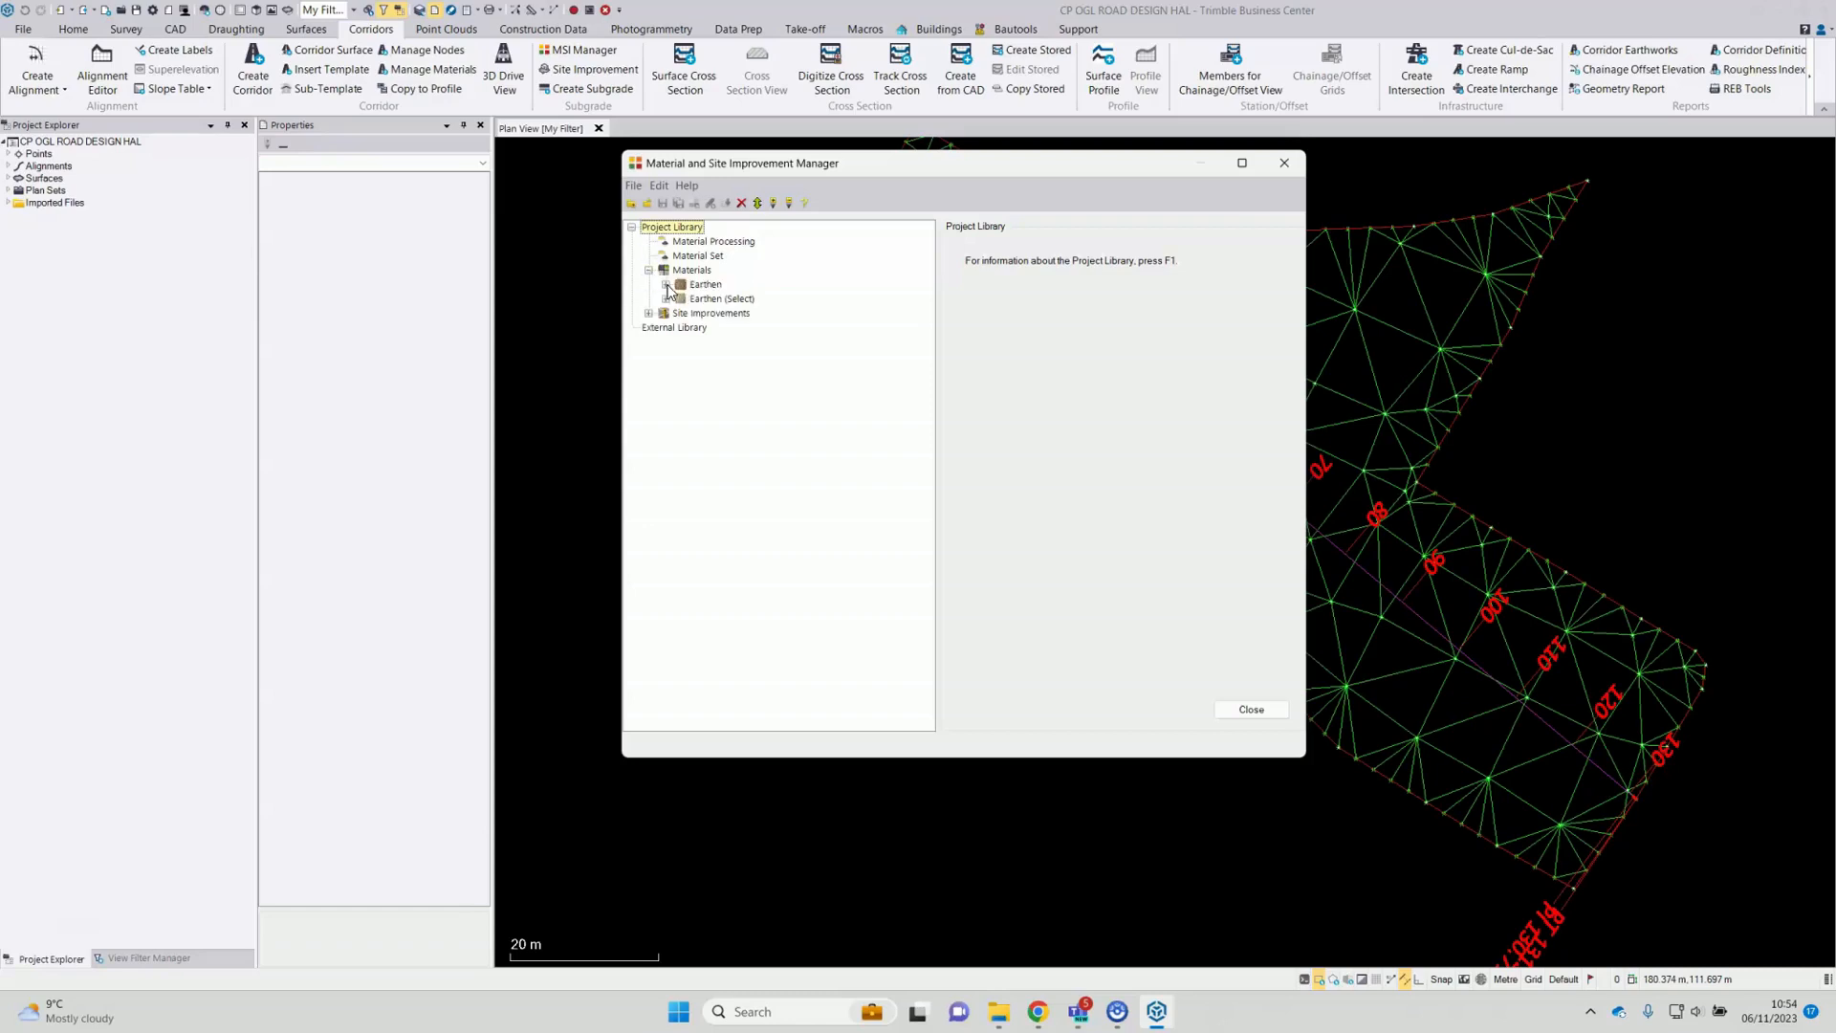
{"action": "left_click", "coordinate": [667, 285]}
{"action": "left_click", "coordinate": [668, 372]}
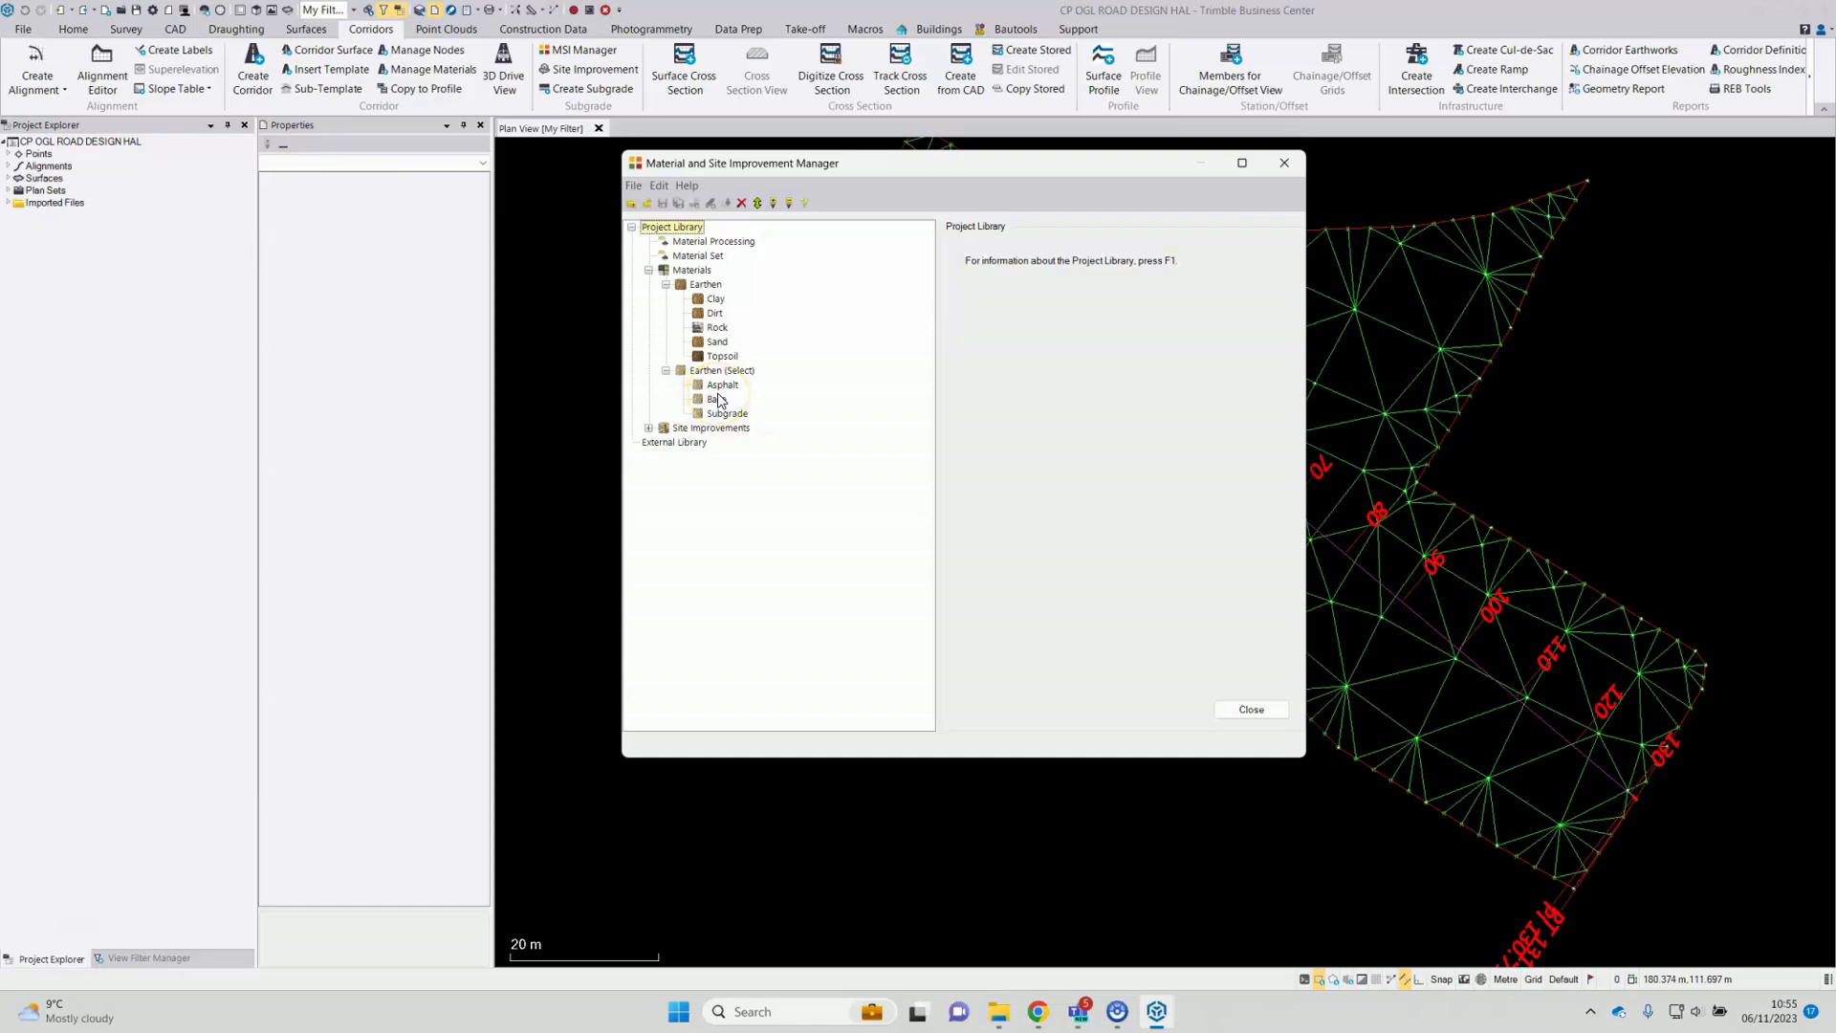
{"action": "left_click_drag", "start_coordinate": [908, 180], "coordinate": [868, 183]}
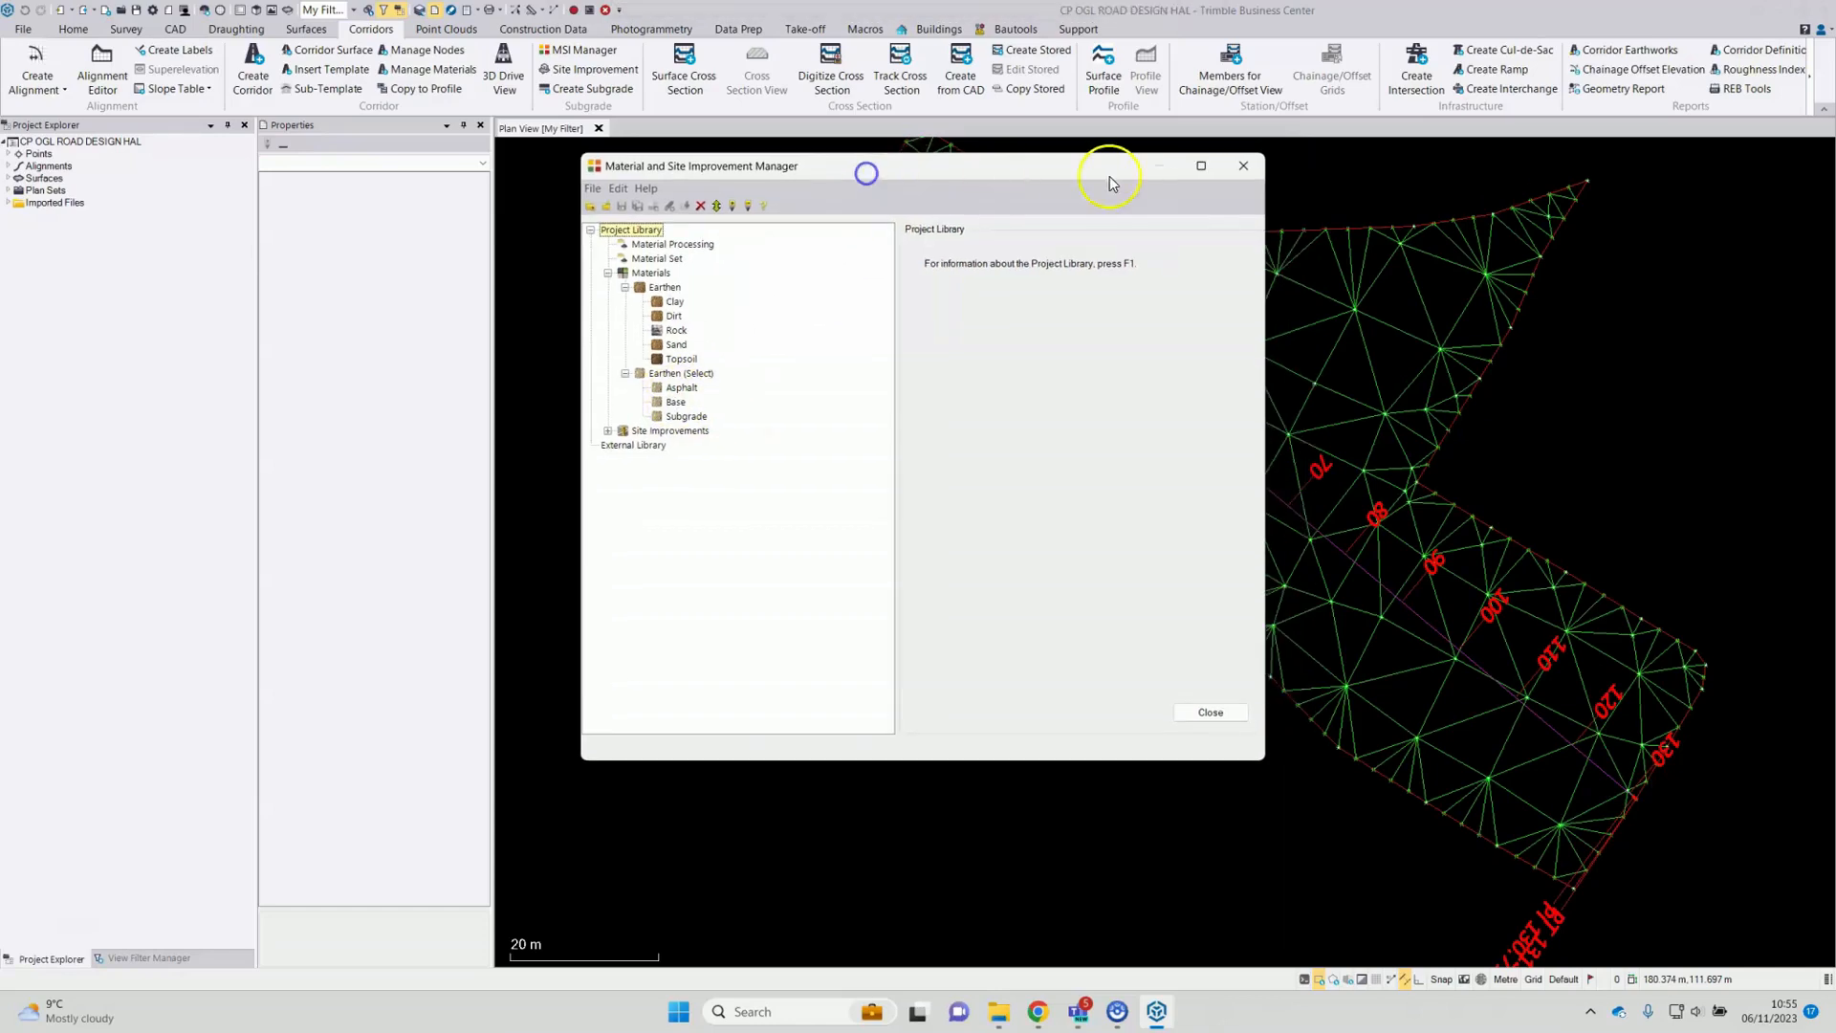
{"action": "left_click", "coordinate": [1244, 166]}
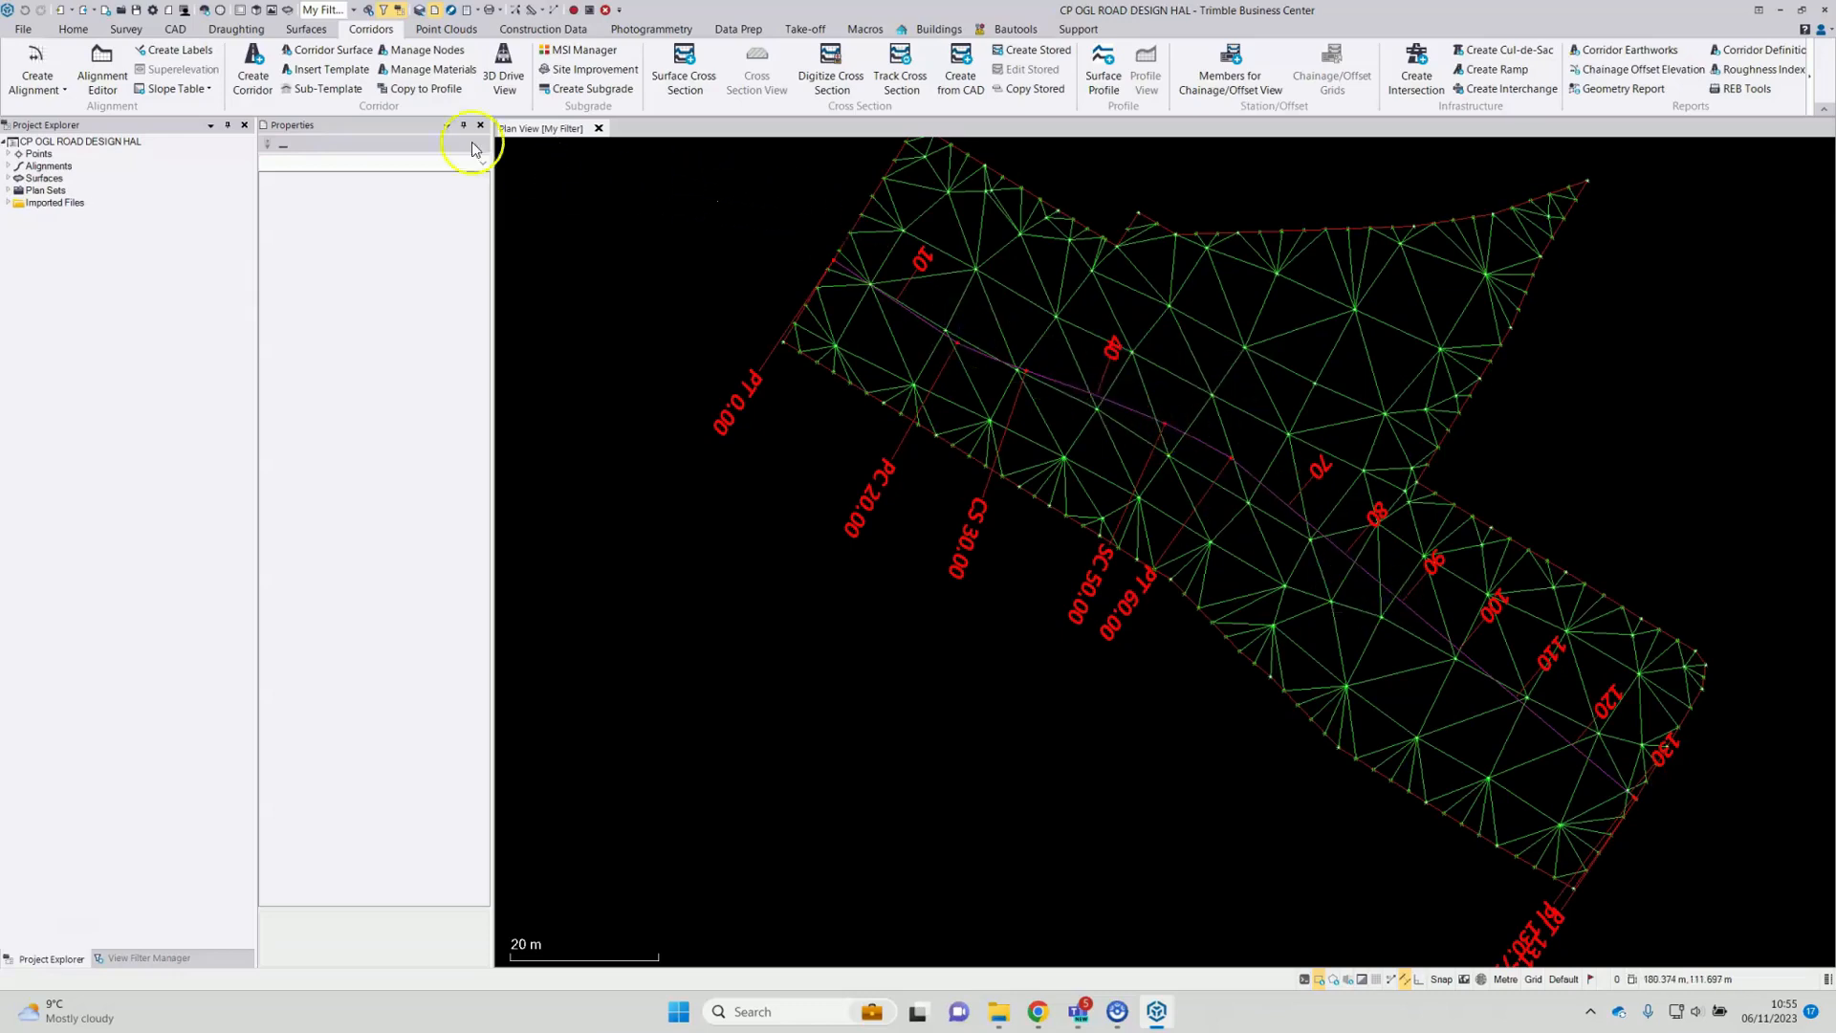
Step: Create corridor R3 from alignment AL1 and vertical alignment AL1_V, with OGL as both original ground and reference surface
{"action": "left_click", "coordinate": [254, 60]}
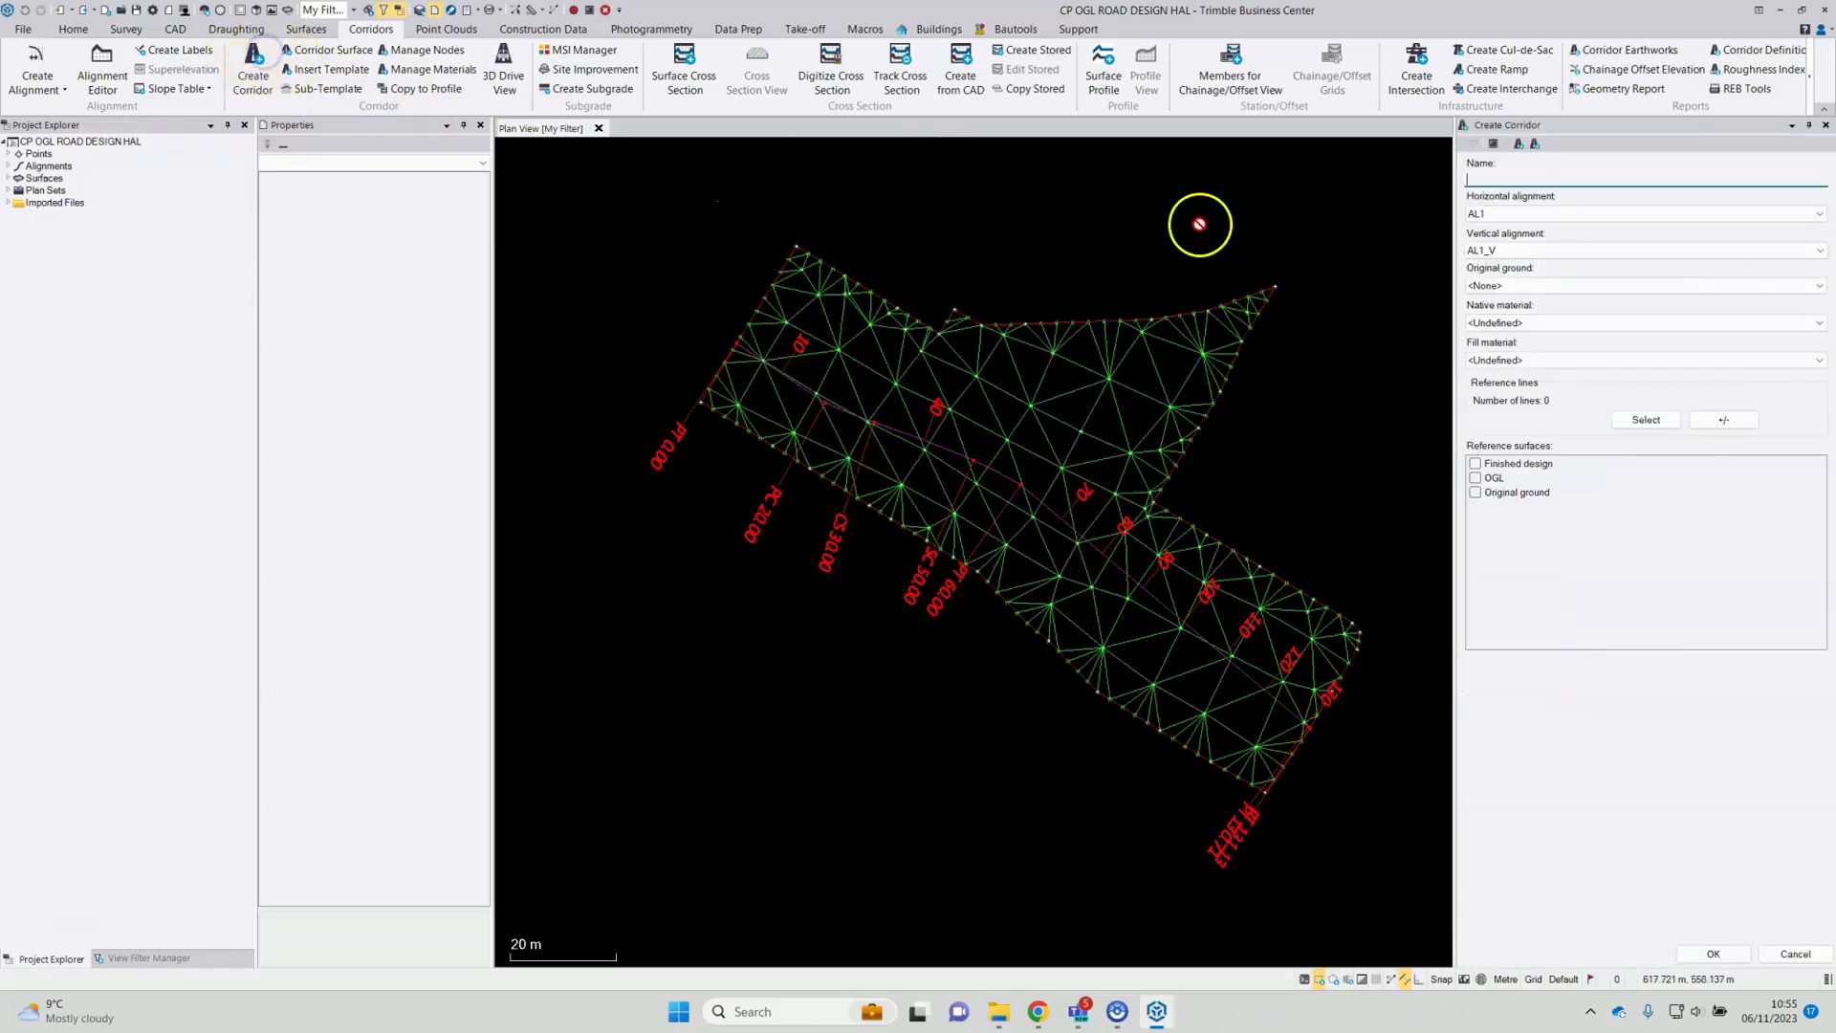
{"action": "type", "text": "R3"}
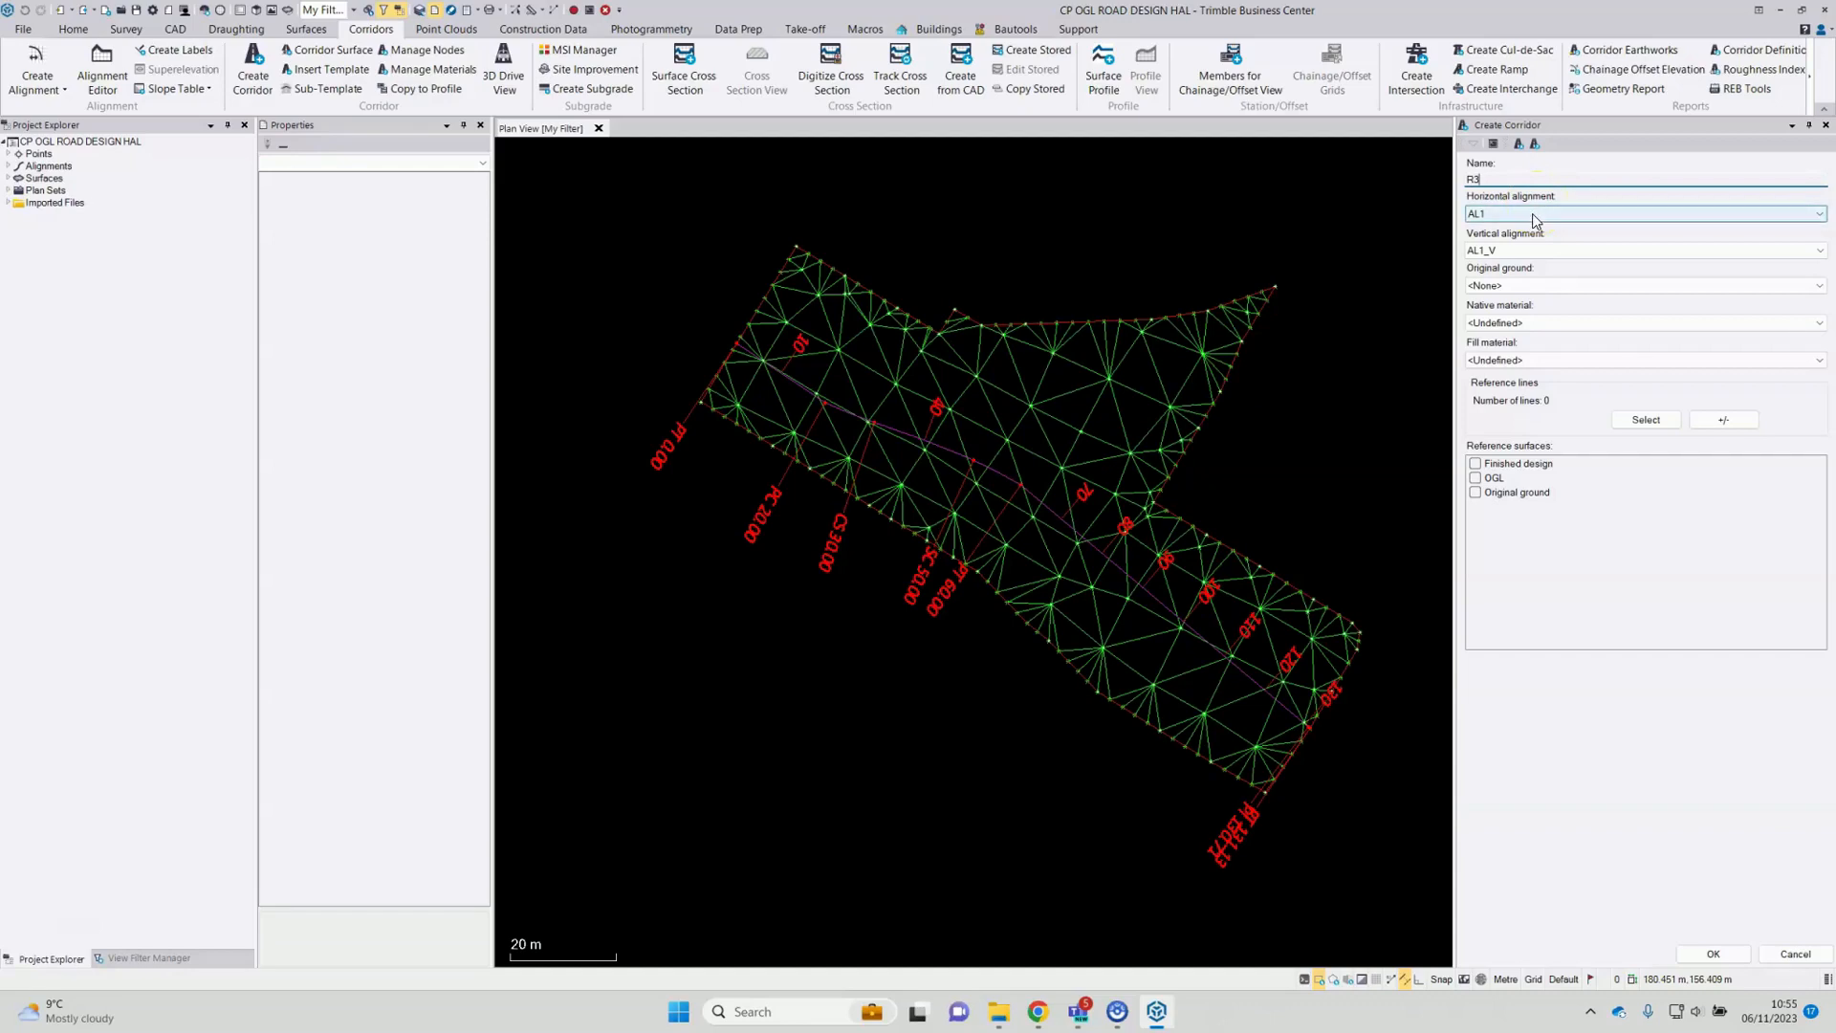
{"action": "left_click", "coordinate": [1524, 249]}
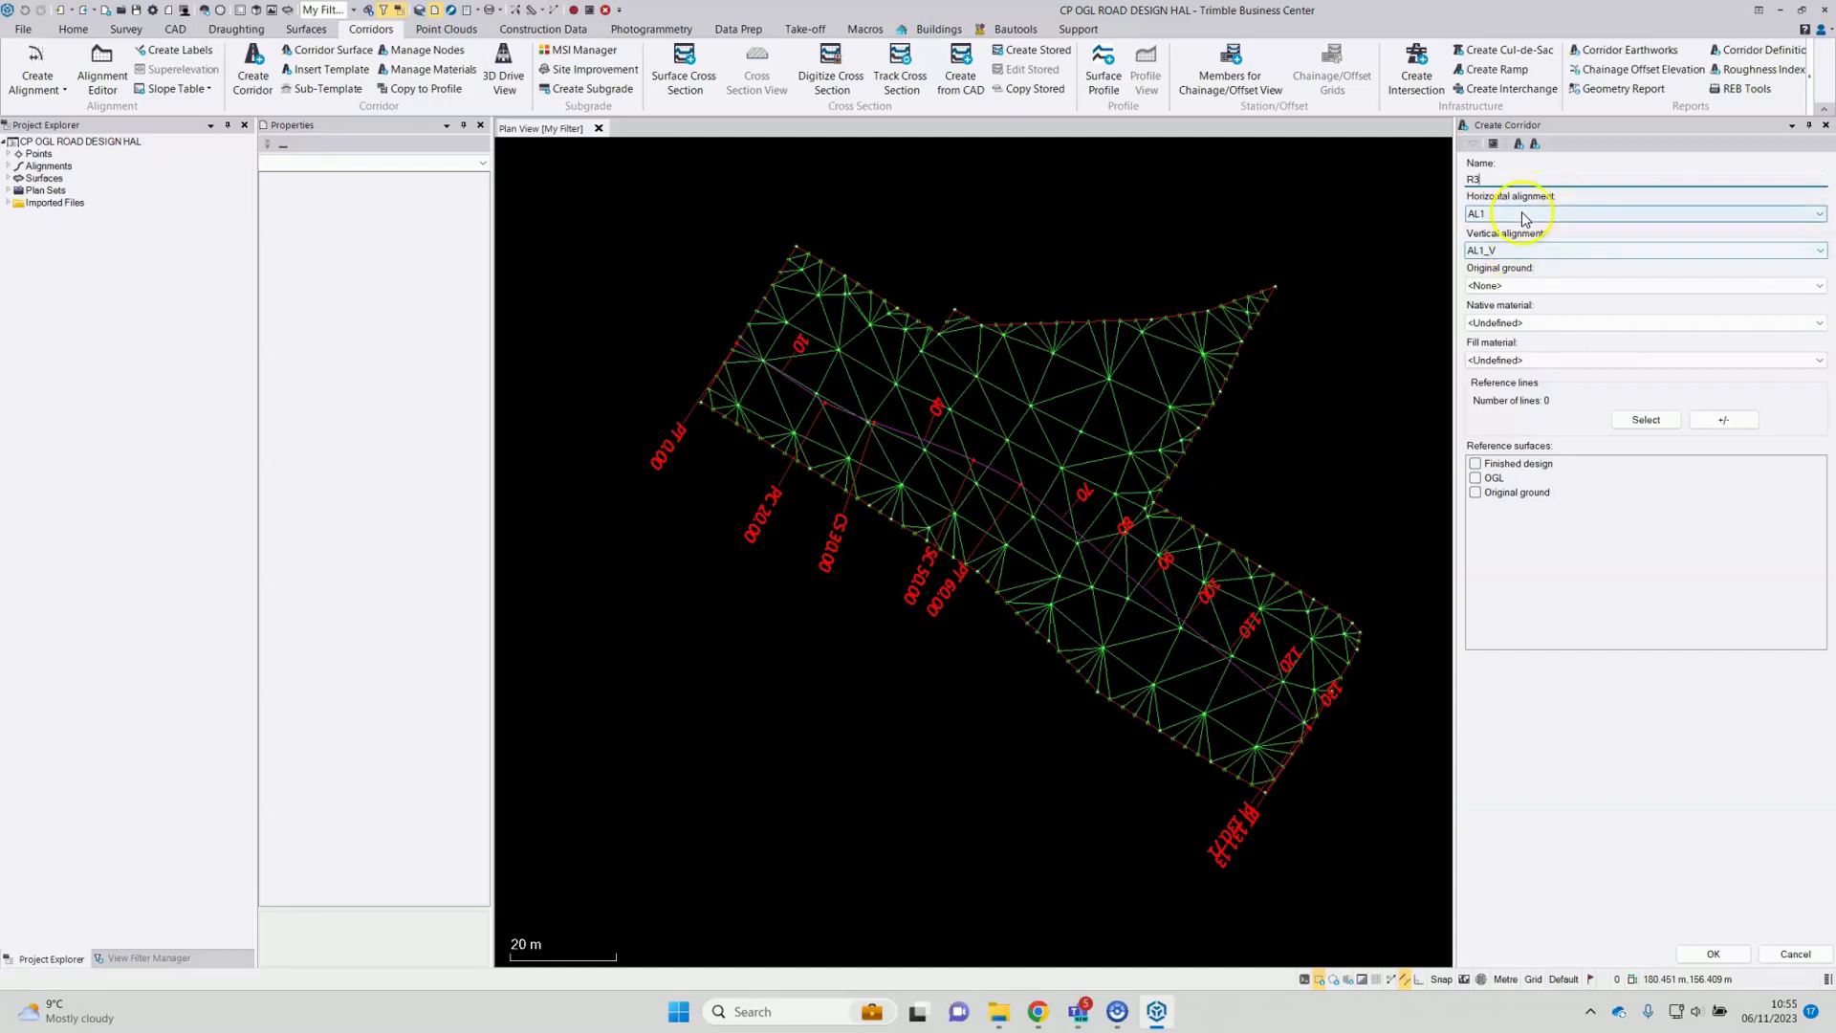
{"action": "left_click", "coordinate": [1504, 286]}
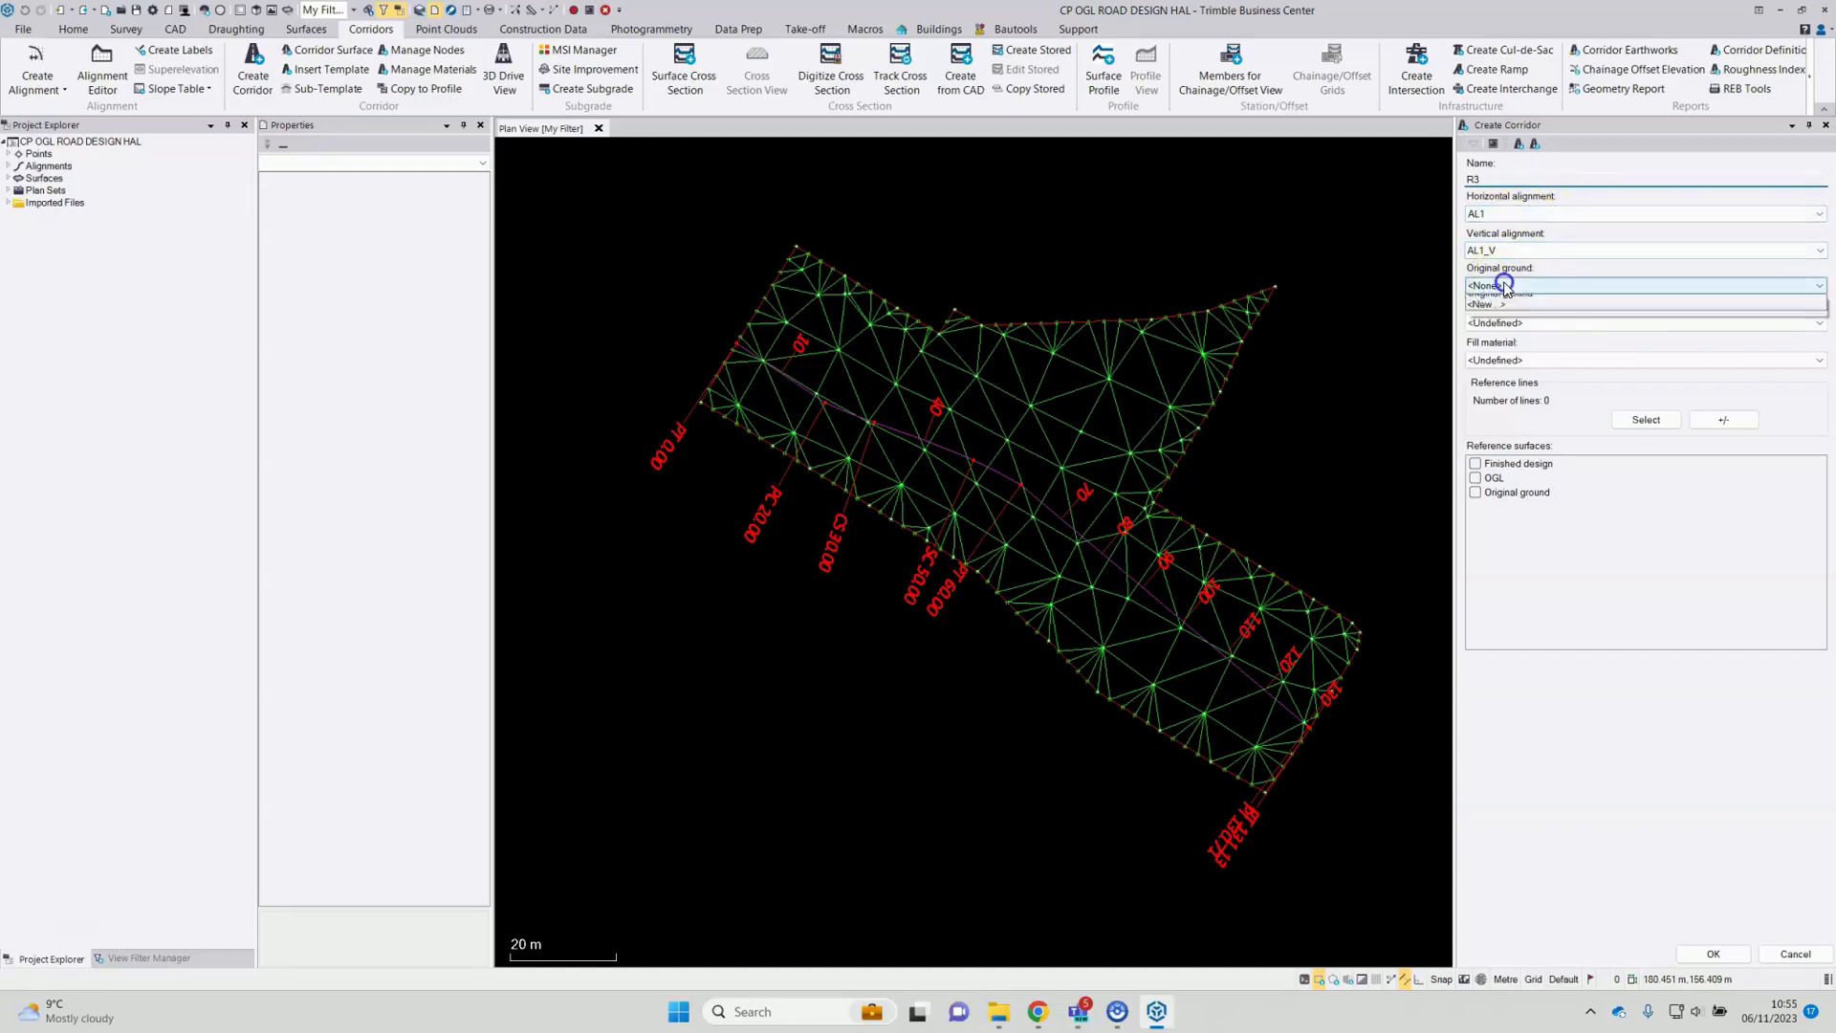
{"action": "left_click", "coordinate": [1487, 325]}
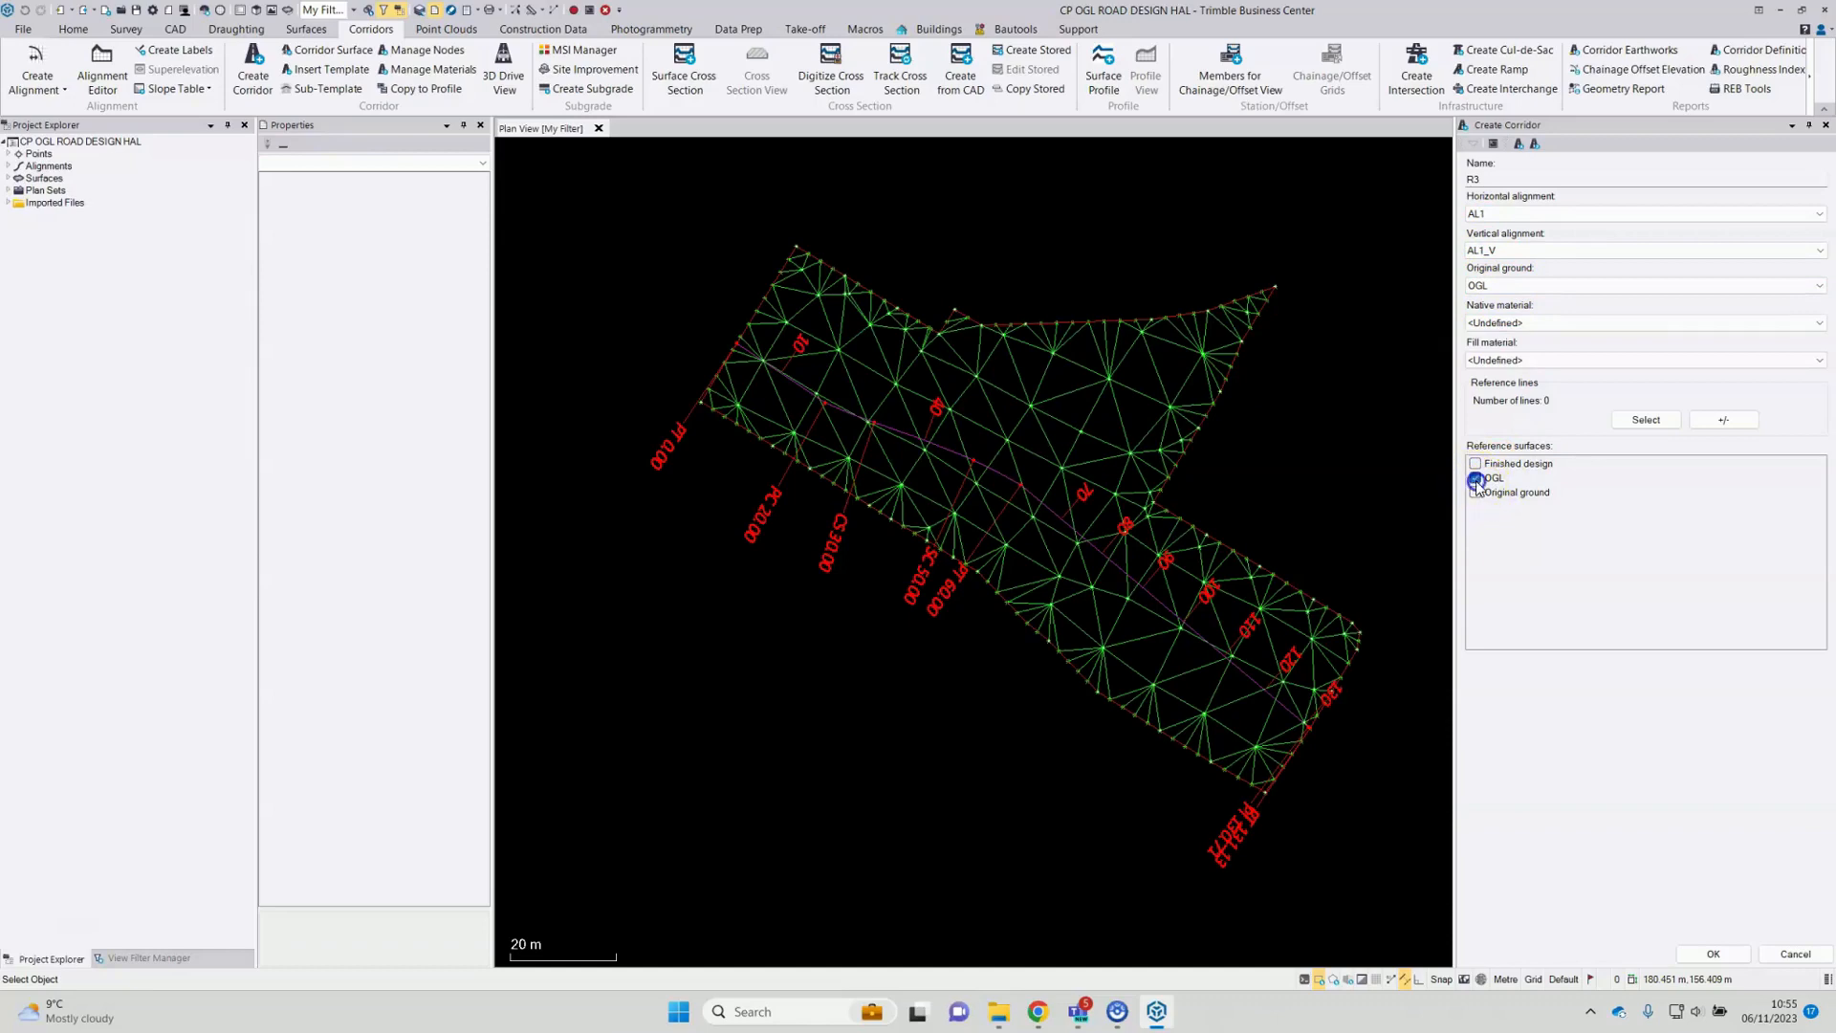
{"action": "left_click", "coordinate": [1715, 953]}
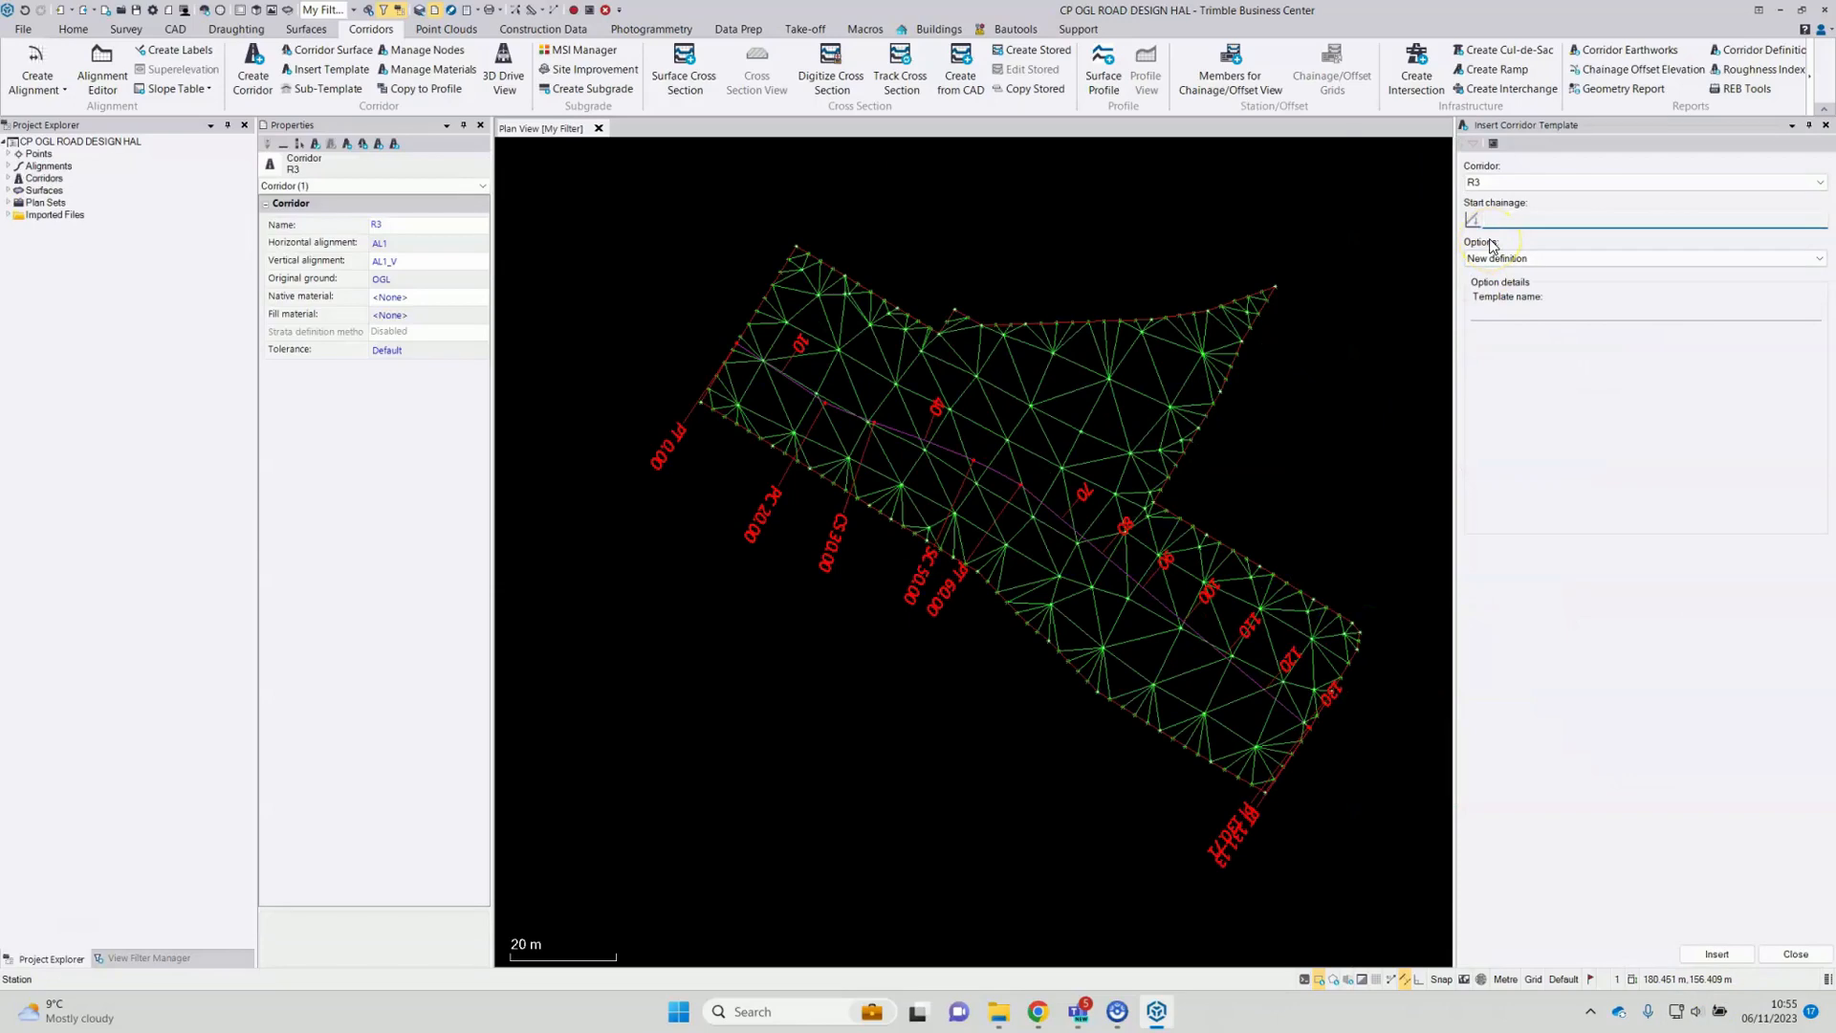
Step: Insert a new-definition template T1 into corridor R3 at start chainage 0.00 and open it for editing
{"action": "key", "text": "Tab"}
{"action": "key", "text": "Tab"}
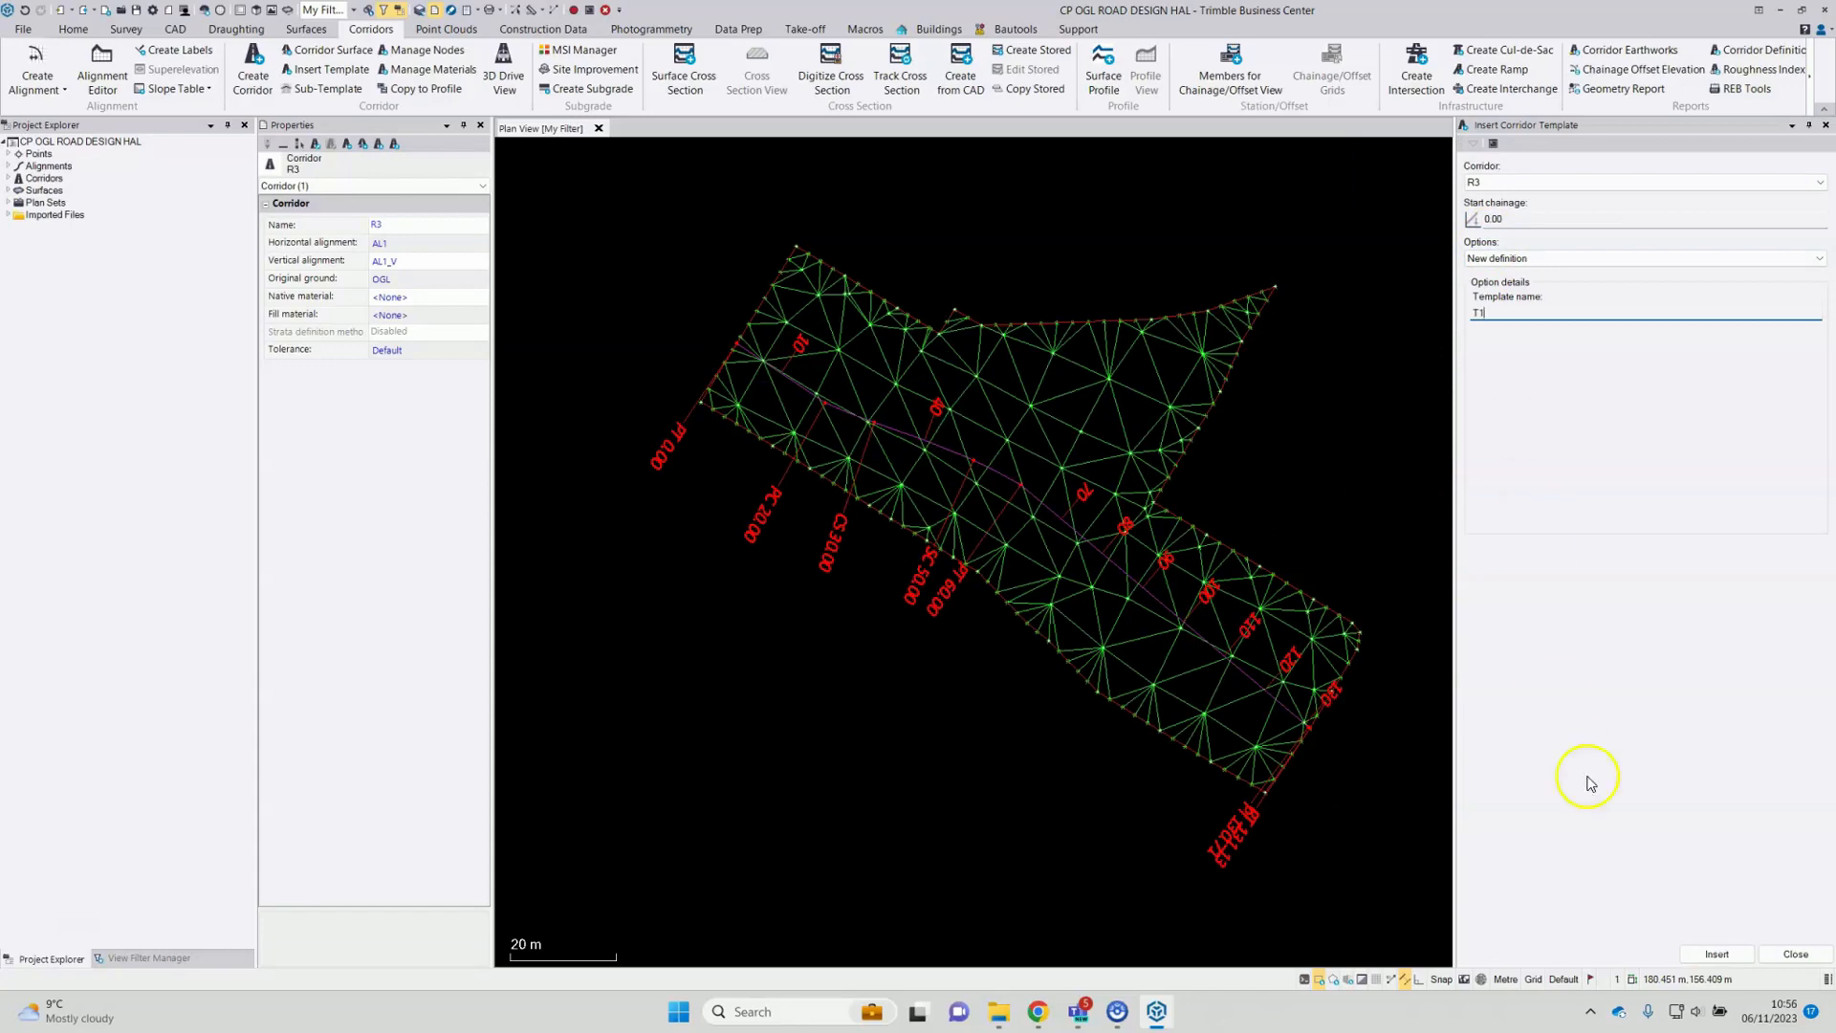
{"action": "left_click", "coordinate": [1716, 954]}
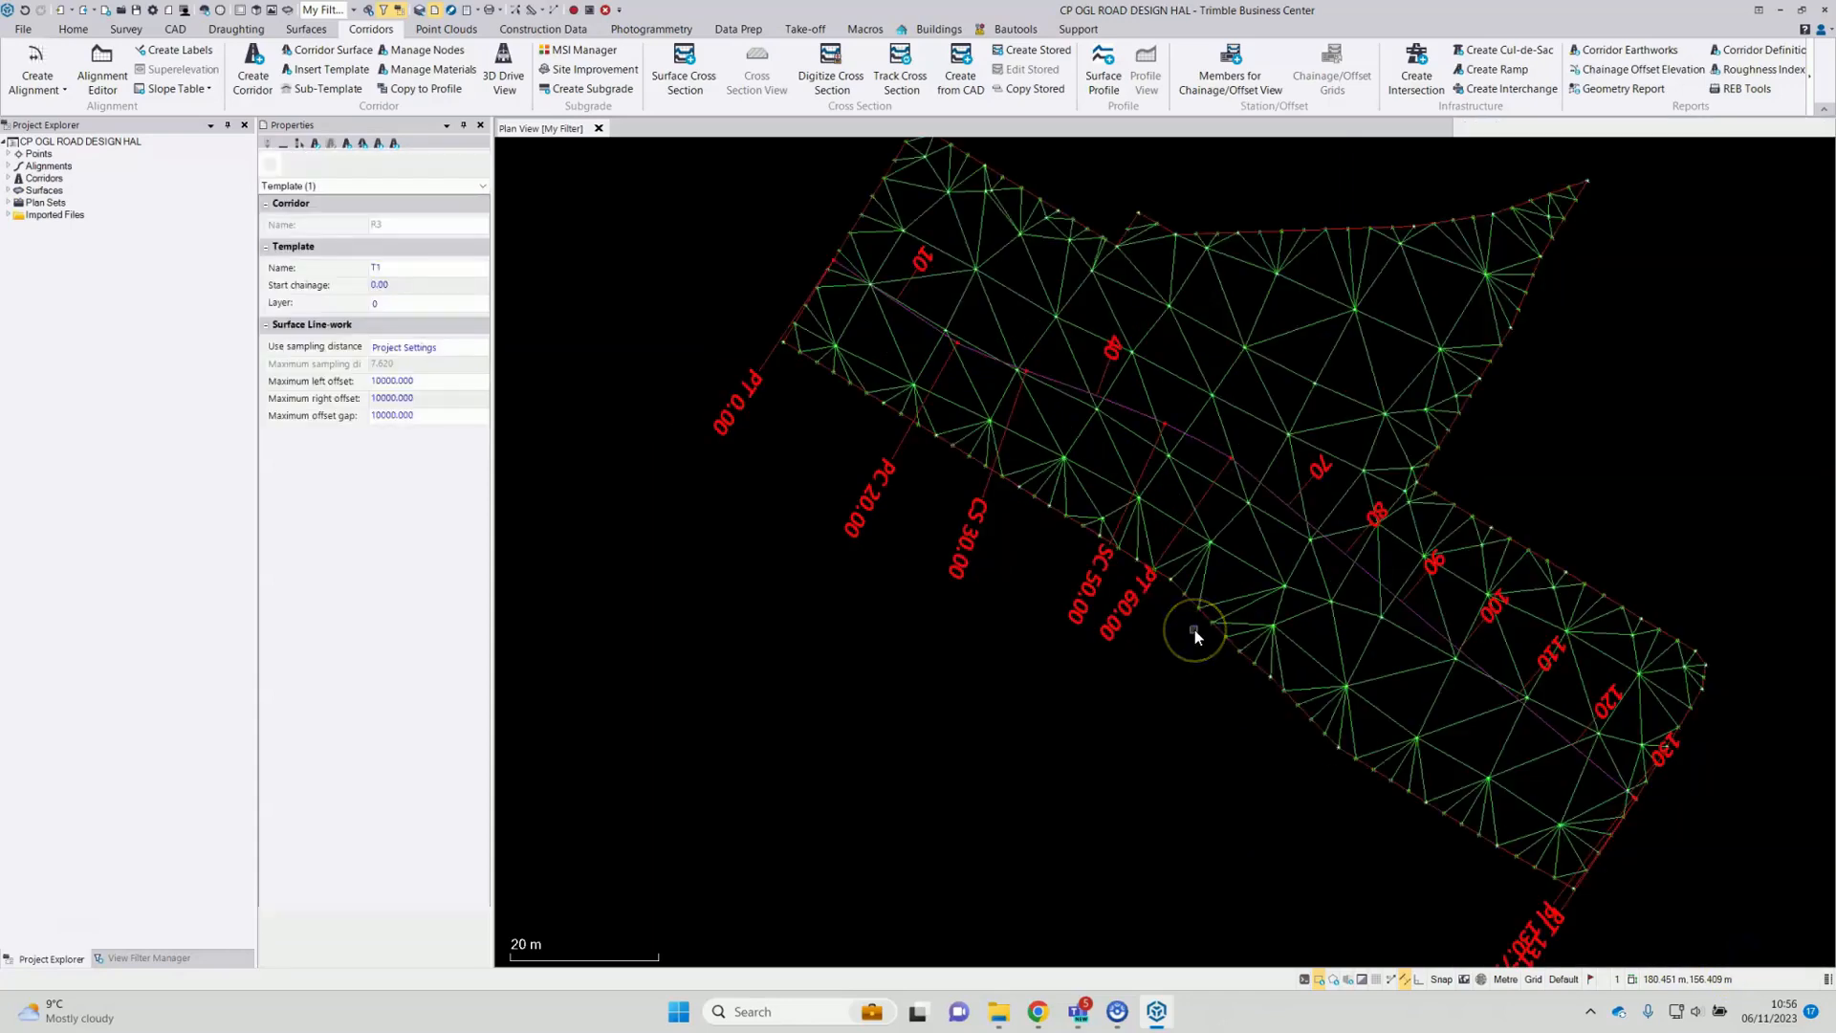
{"action": "left_click", "coordinate": [1084, 598]}
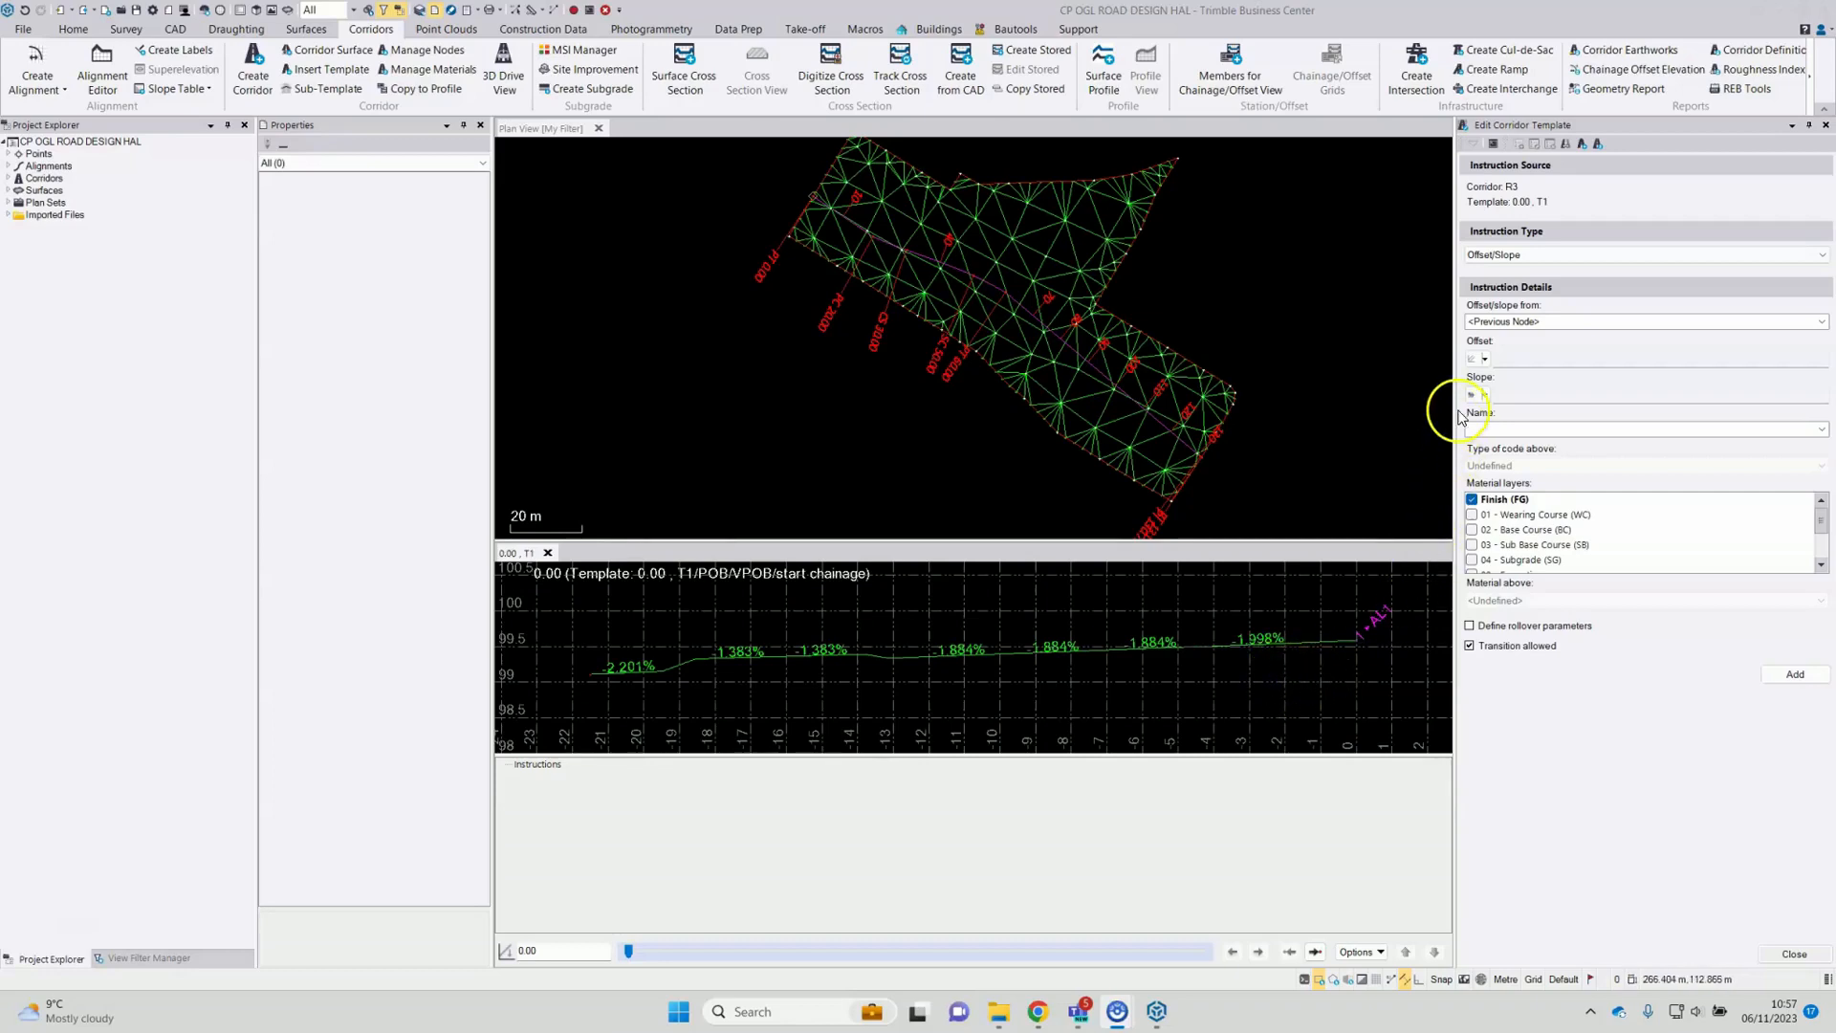
Step: Examine template T1's cross section around AL1 at chainage 0.00 and the alignment start in the plan view
{"action": "left_click", "coordinate": [1520, 357]}
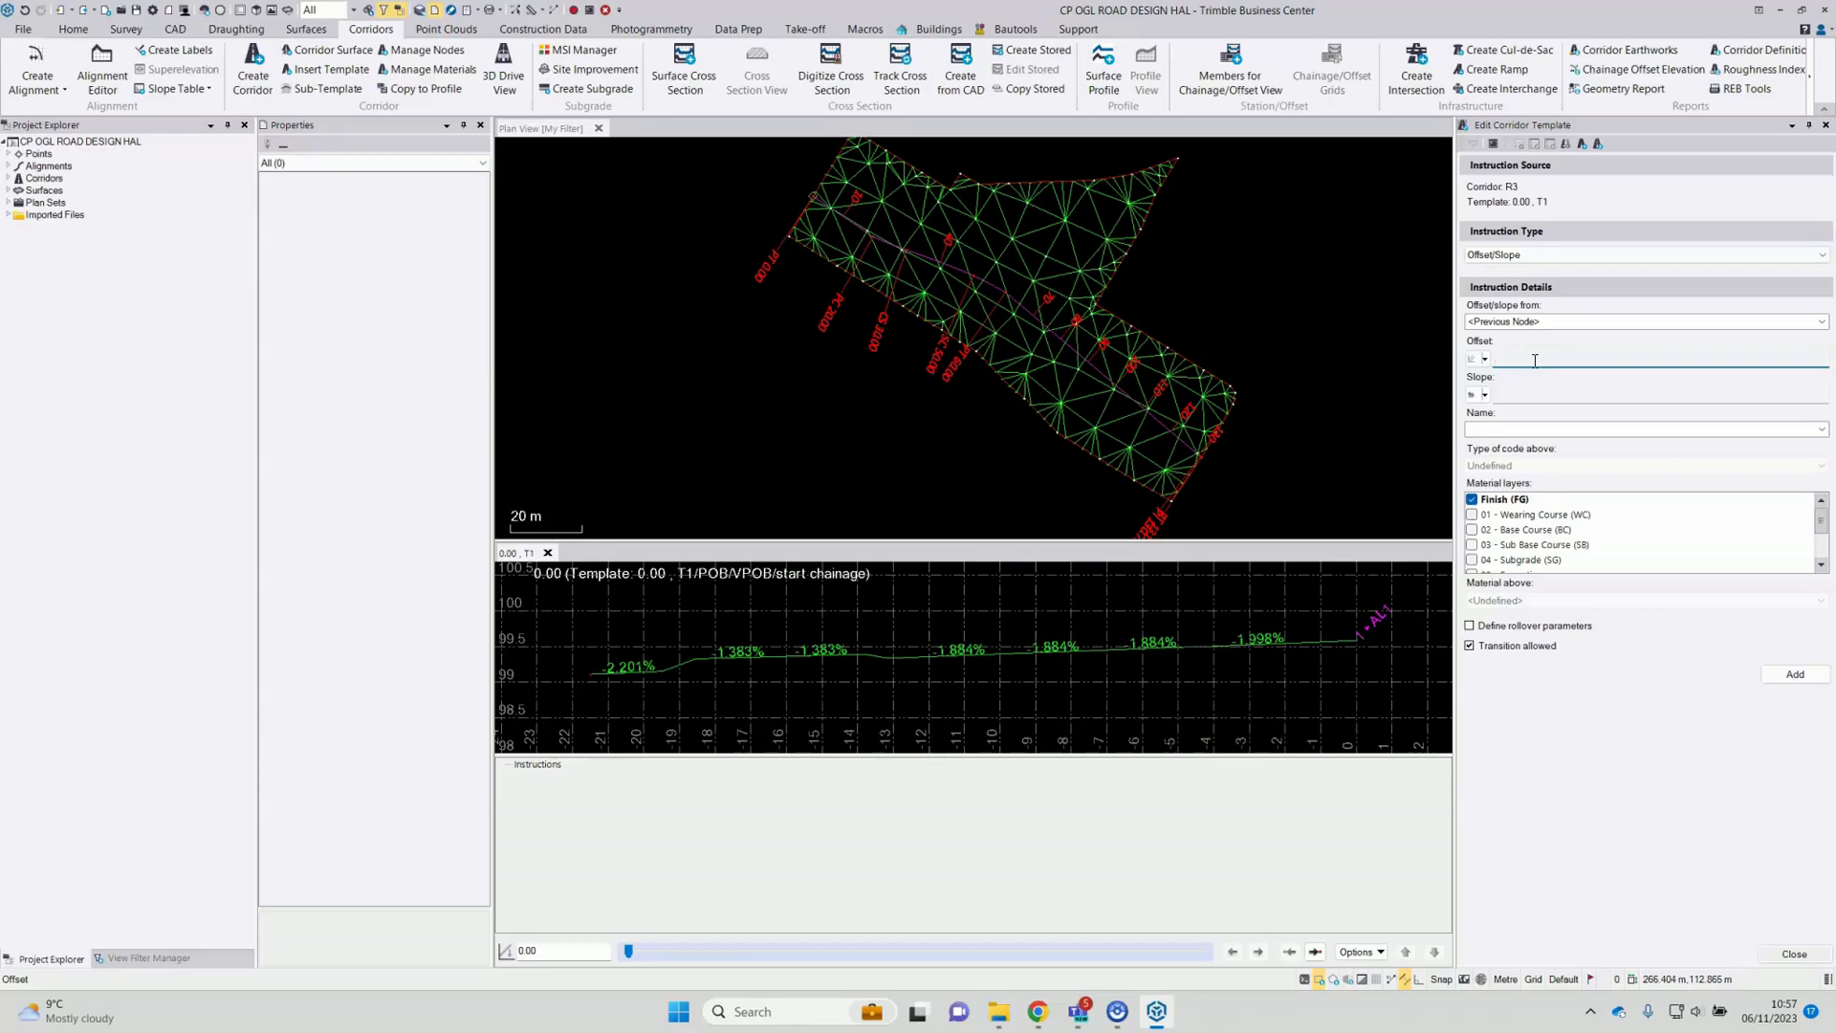
{"action": "scroll", "coordinate": [1344, 648], "scroll_direction": "up", "scroll_amount": 3}
{"action": "middle_click_drag", "start_coordinate": [1344, 648], "coordinate": [974, 648]}
{"action": "scroll", "coordinate": [923, 674], "scroll_direction": "up", "scroll_amount": 1}
{"action": "scroll", "coordinate": [947, 656], "scroll_direction": "up", "scroll_amount": 1}
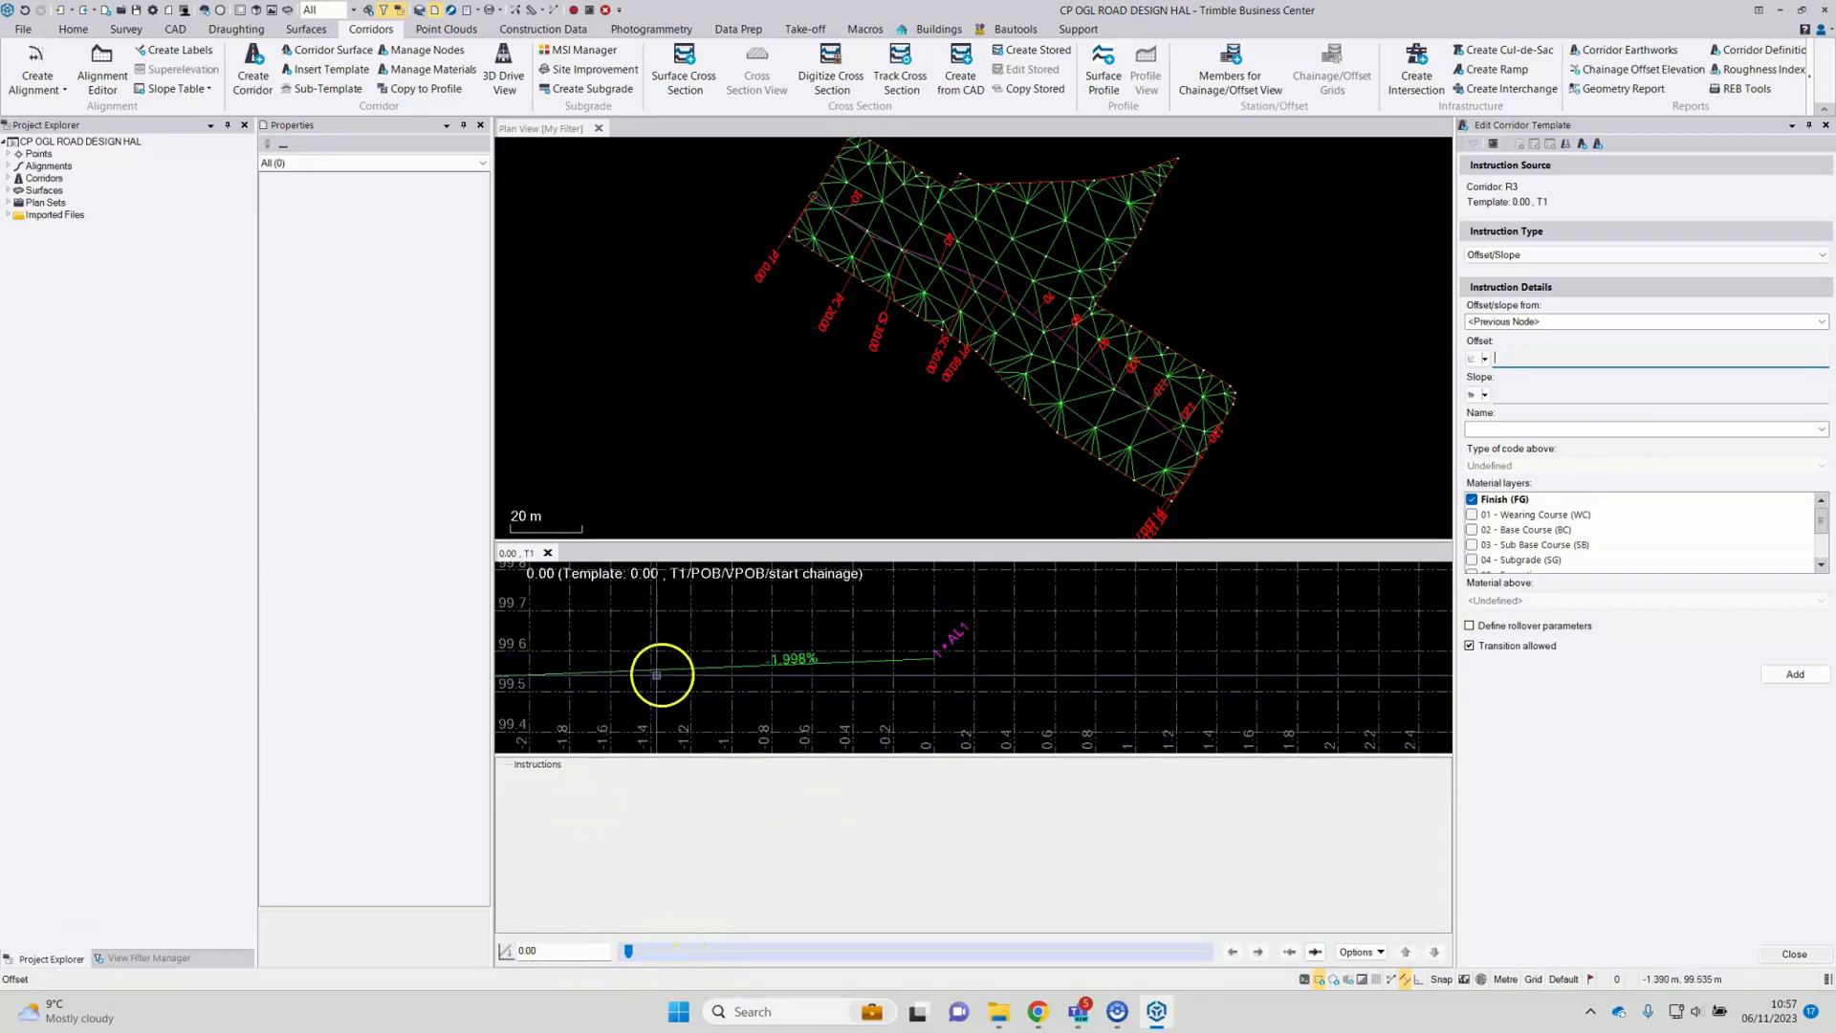
{"action": "scroll", "coordinate": [950, 661], "scroll_direction": "down", "scroll_amount": 1}
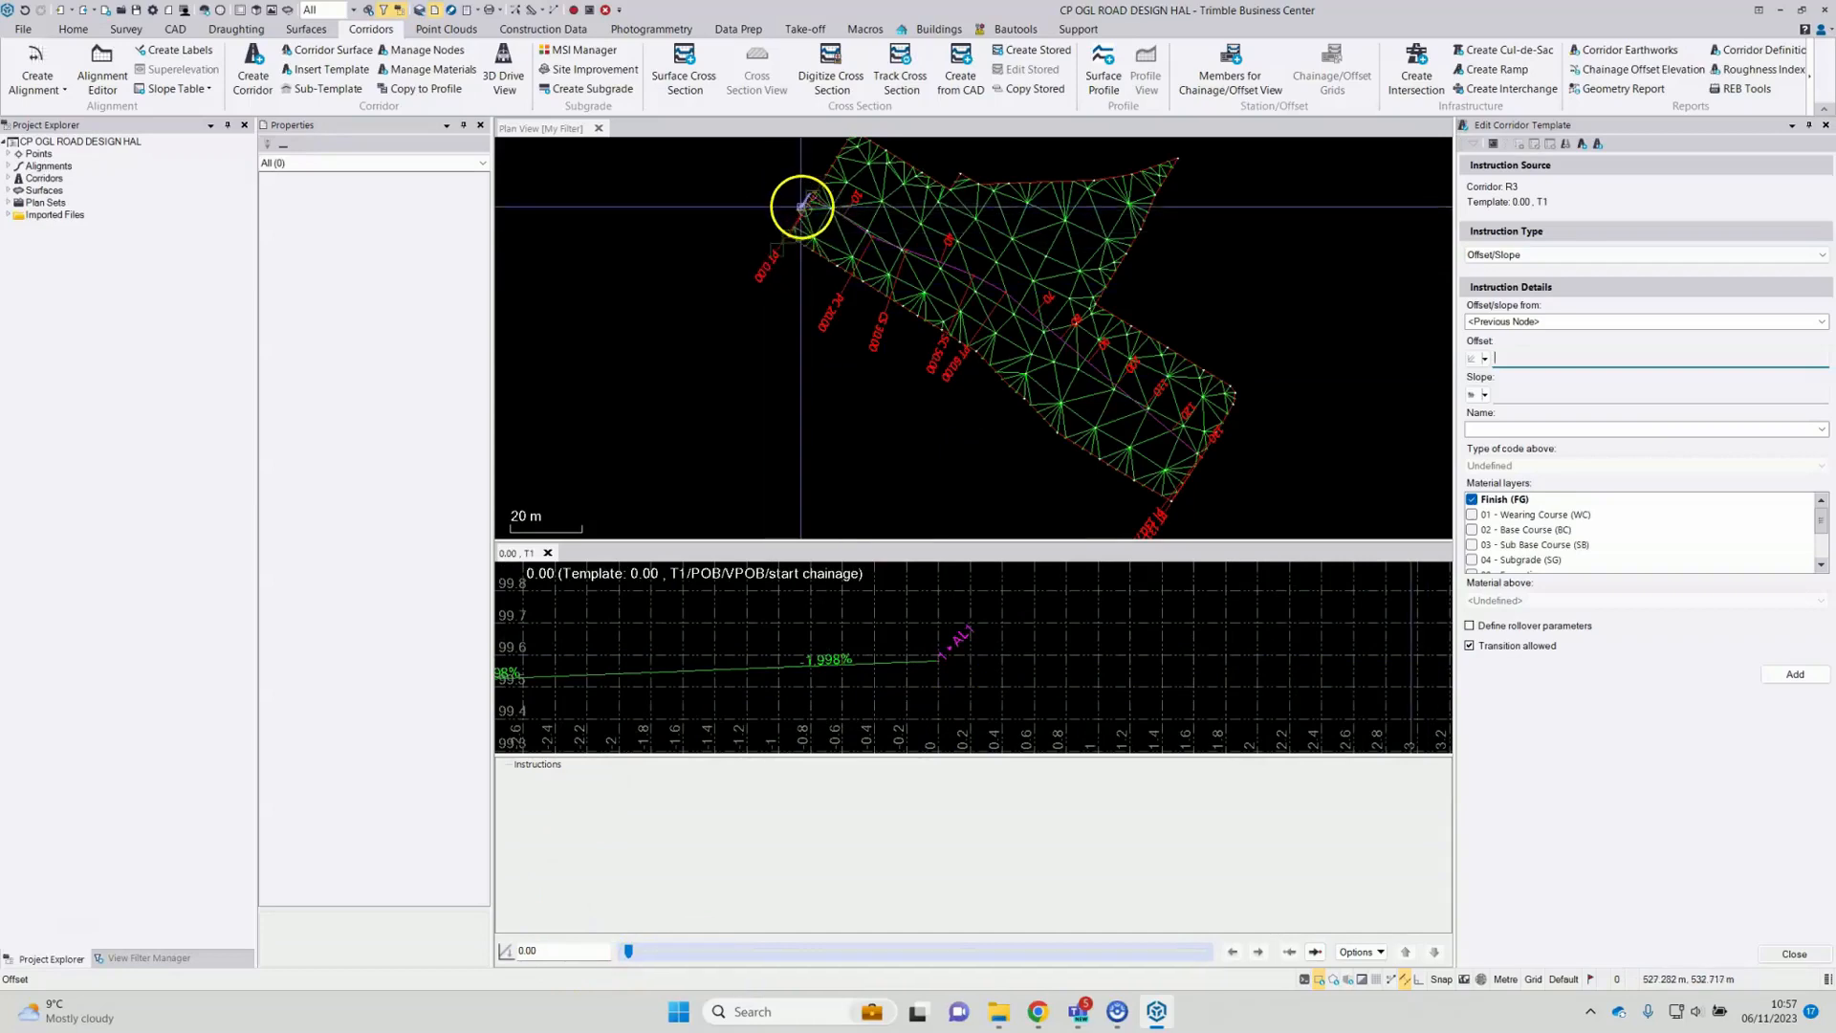
{"action": "scroll", "coordinate": [804, 211], "scroll_direction": "up", "scroll_amount": 2}
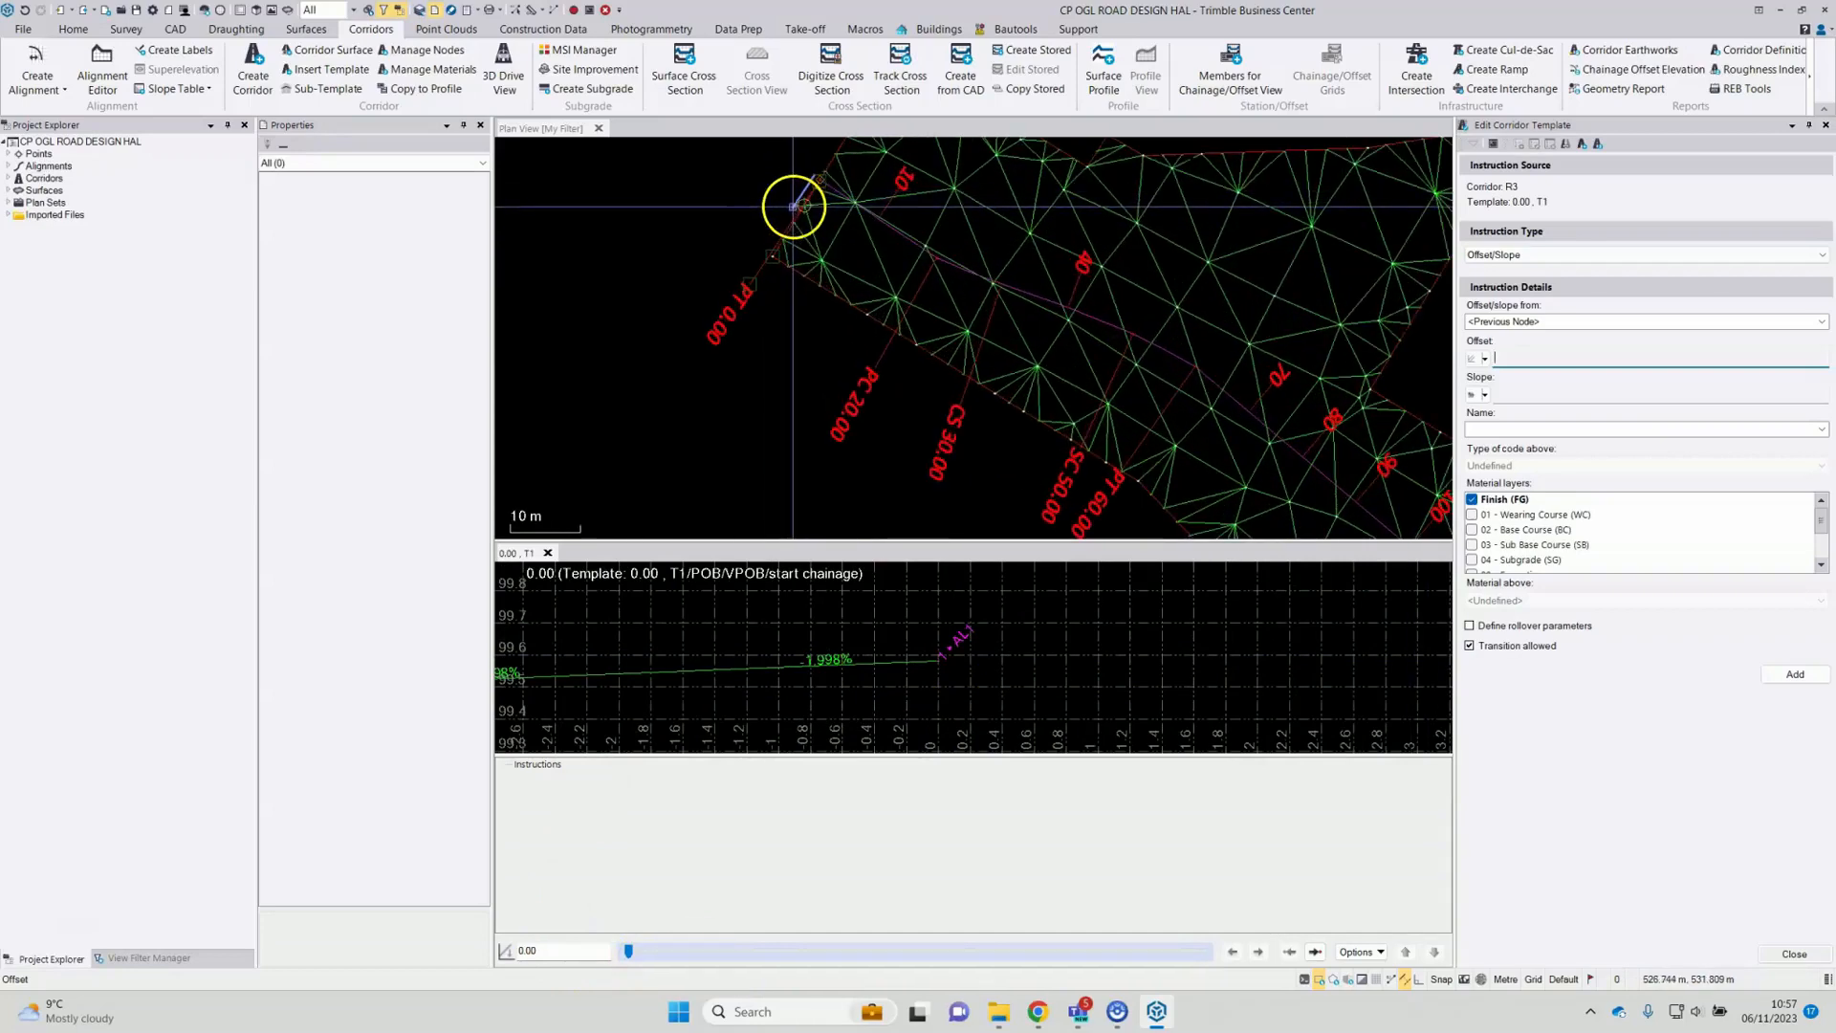
{"action": "scroll", "coordinate": [800, 218], "scroll_direction": "up", "scroll_amount": 1}
{"action": "scroll", "coordinate": [800, 218], "scroll_direction": "down", "scroll_amount": 2}
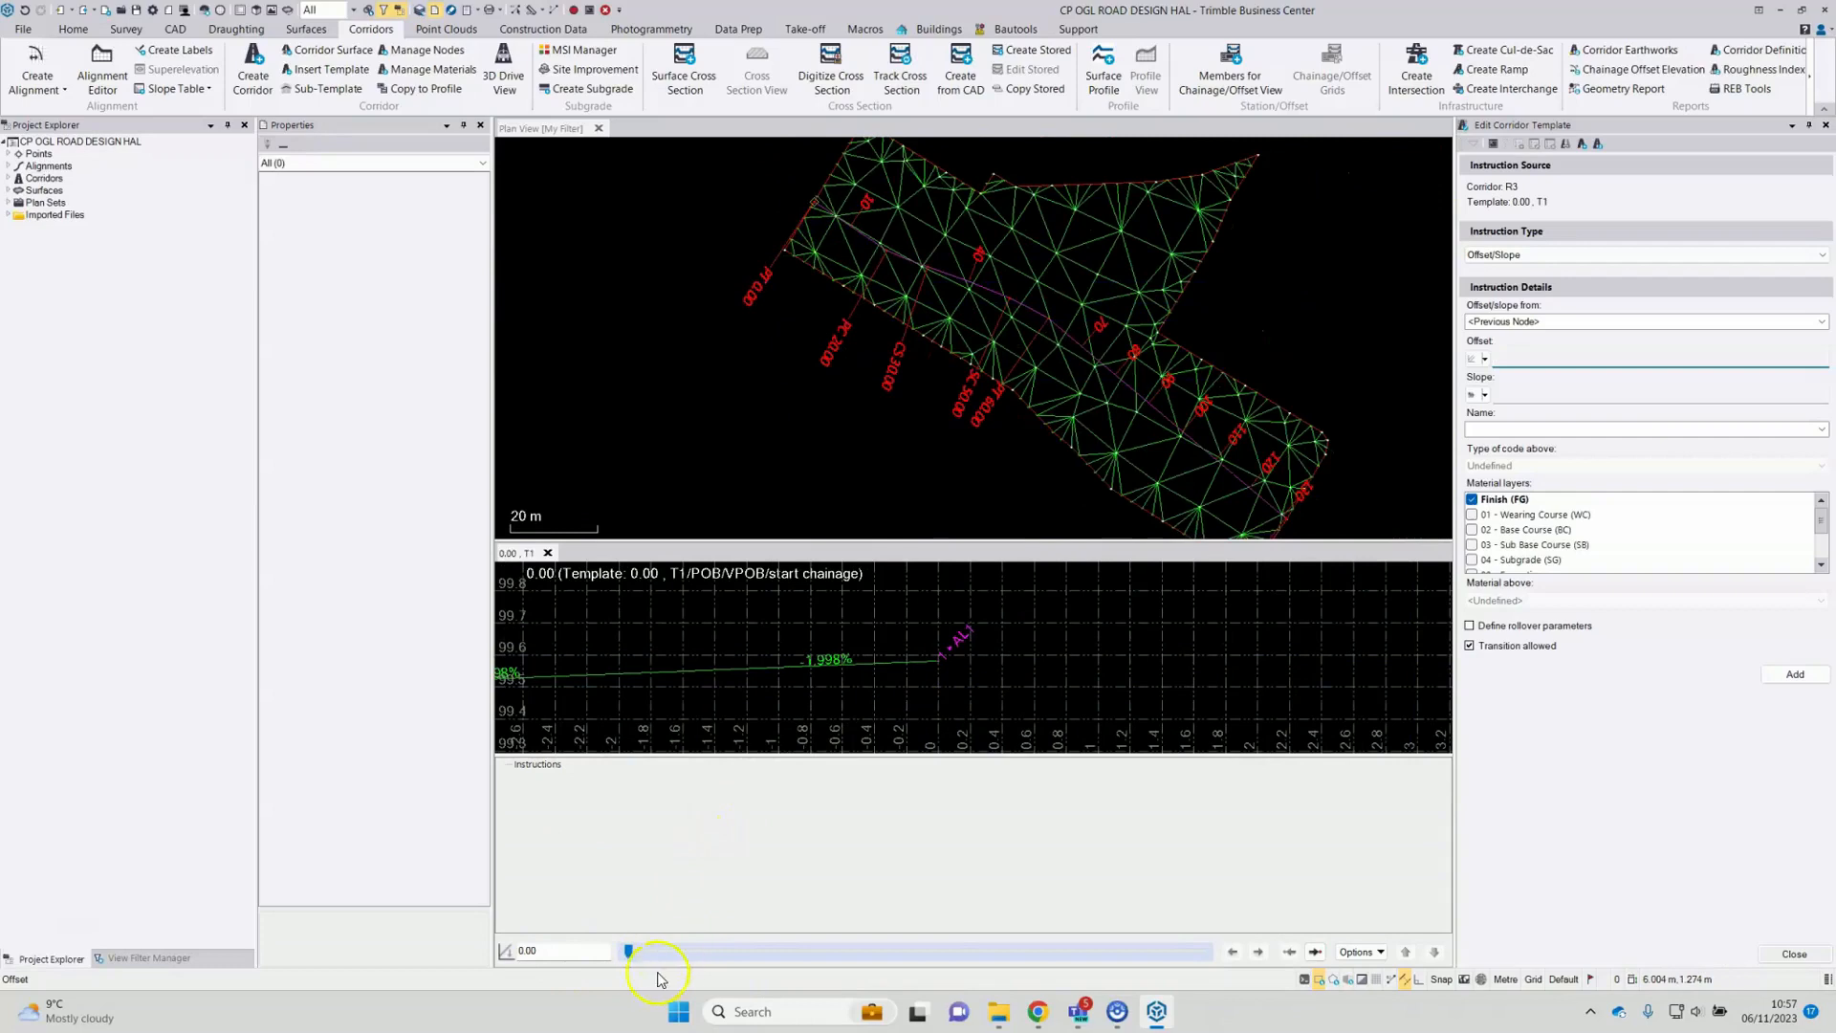
Step: Set the template's cross-section preview to chainage 5.00
{"action": "left_click_drag", "start_coordinate": [630, 953], "coordinate": [650, 952]}
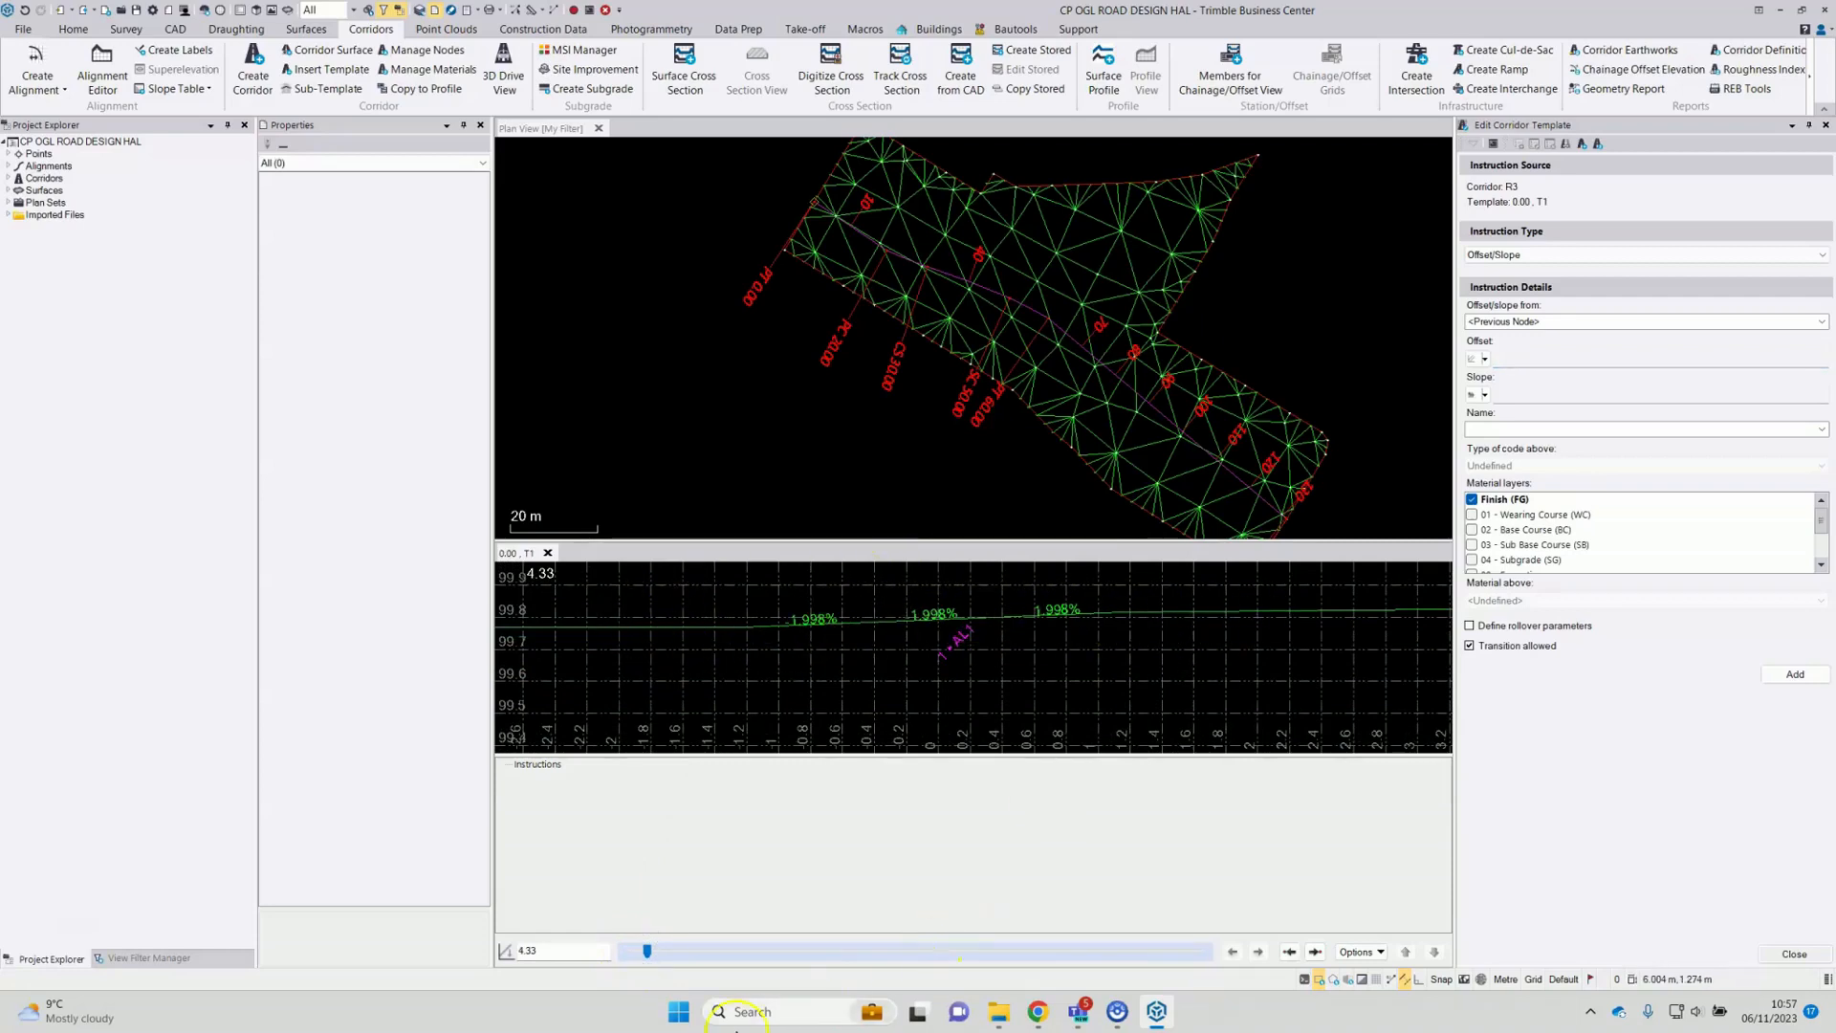
{"action": "double_click", "coordinate": [552, 957]}
{"action": "type", "text": "5"}
{"action": "key", "text": "Return"}
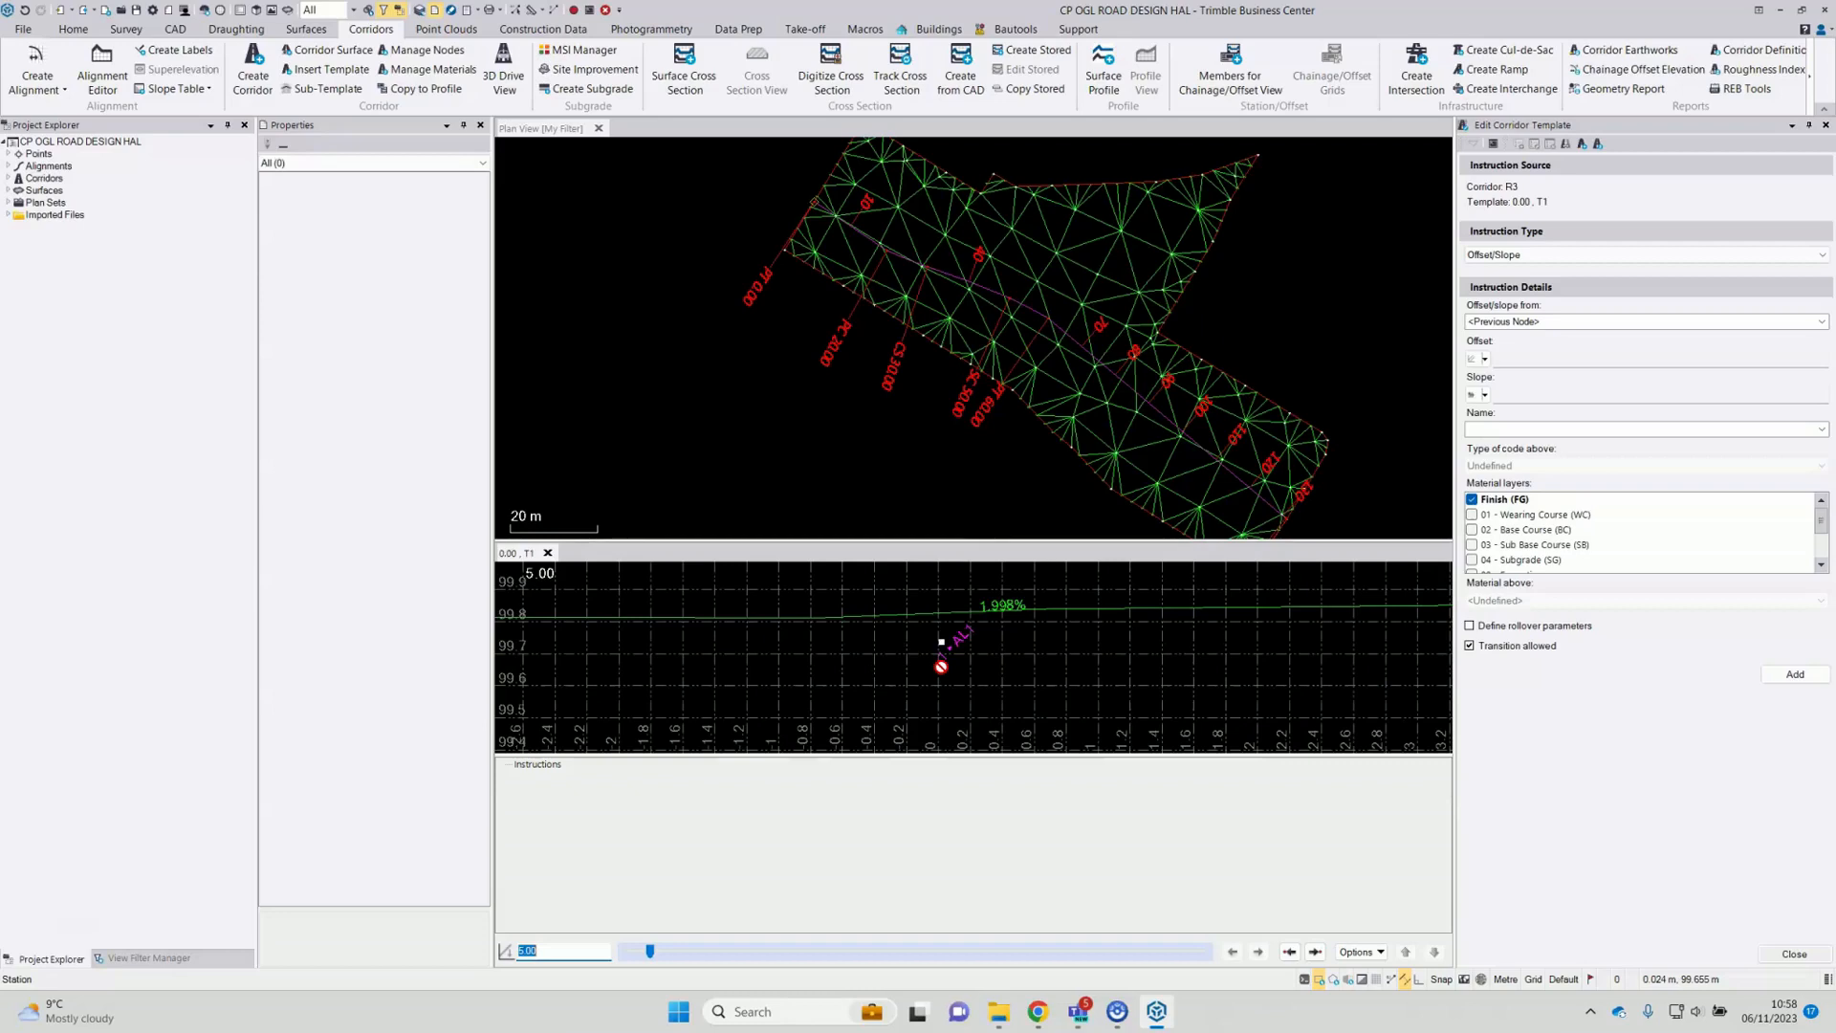
Step: Review the available instruction types and the offset and slope entry methods, keeping the Offset/Slope instruction
{"action": "left_click", "coordinate": [1597, 255]}
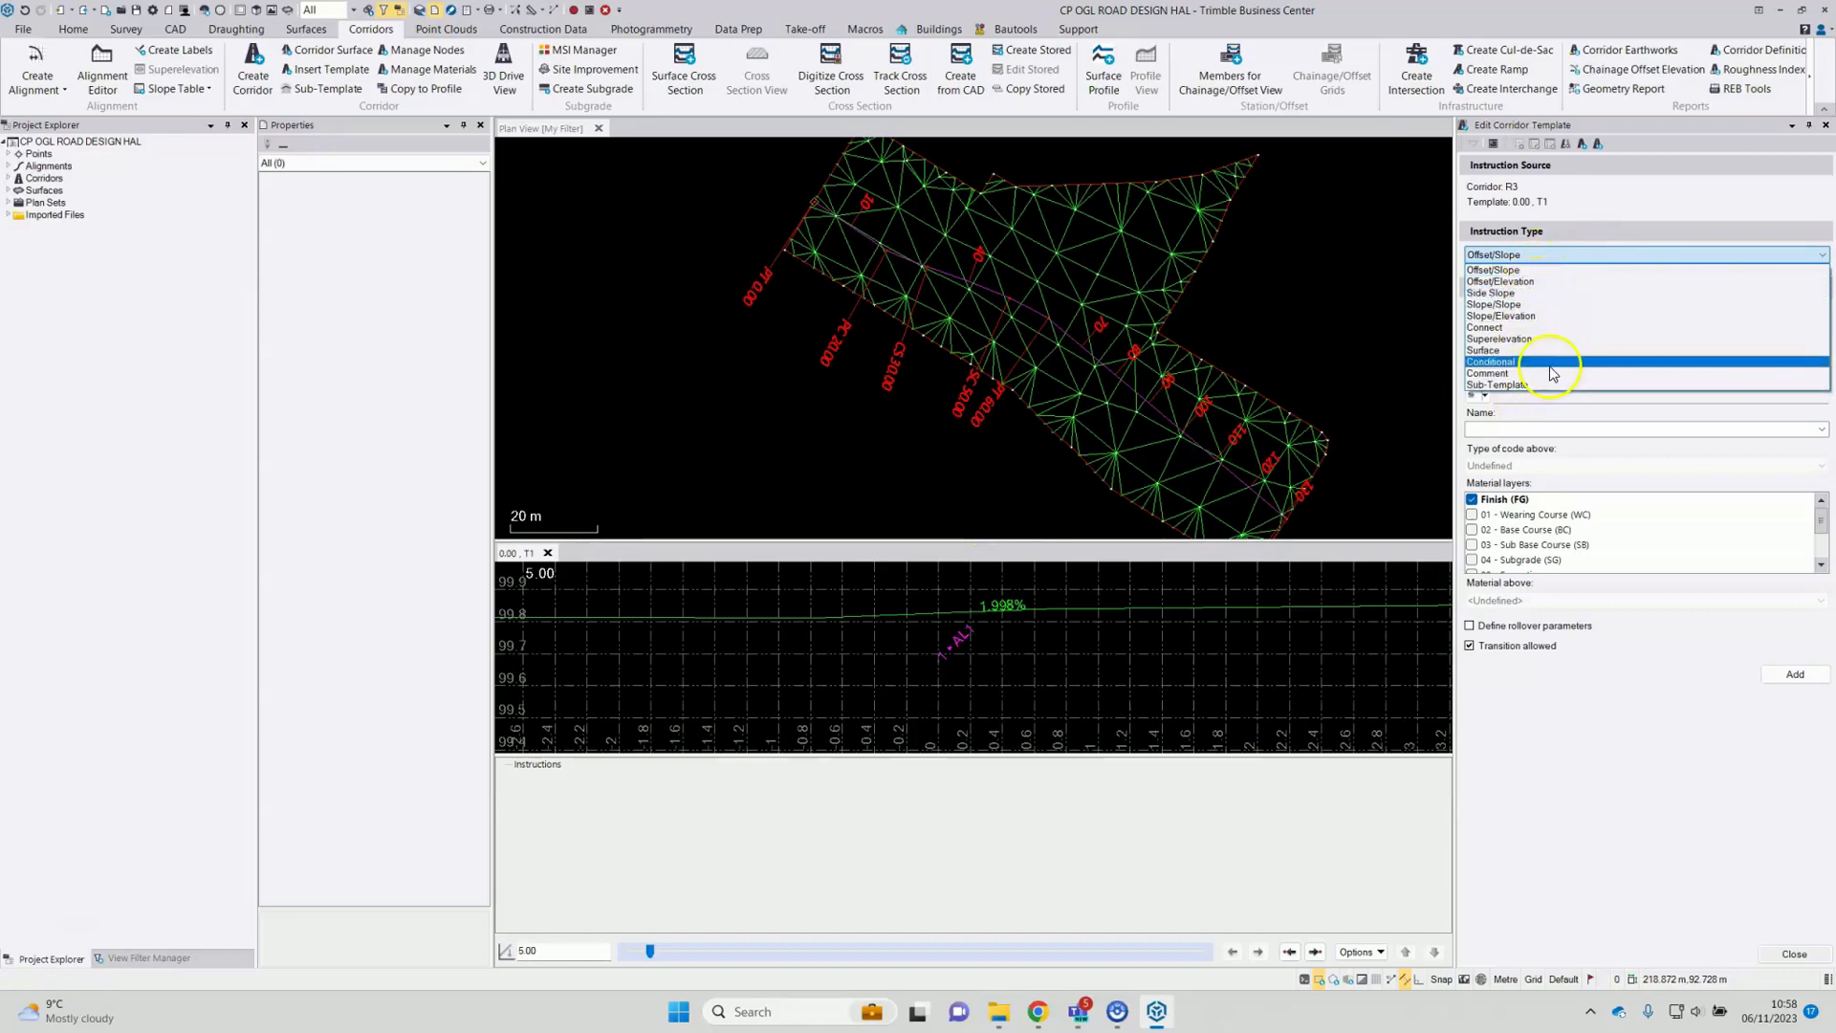
{"action": "left_click", "coordinate": [1515, 270]}
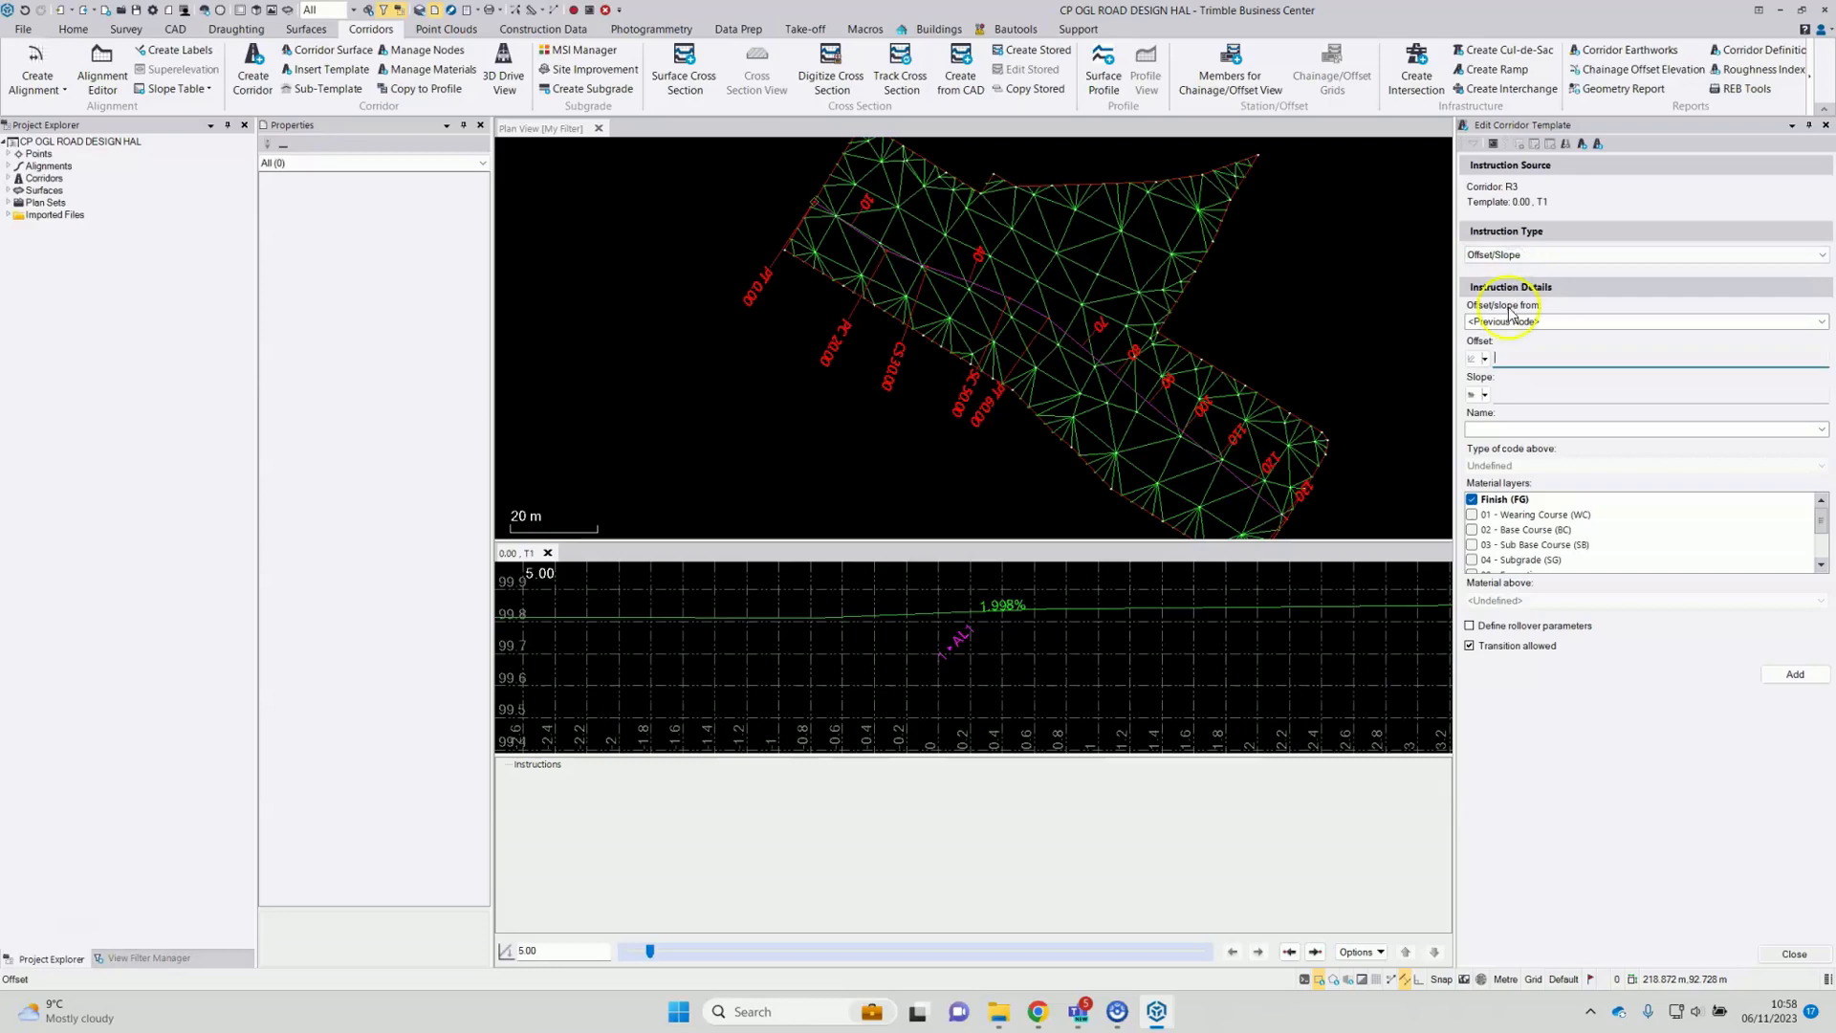
{"action": "left_click", "coordinate": [1485, 359]}
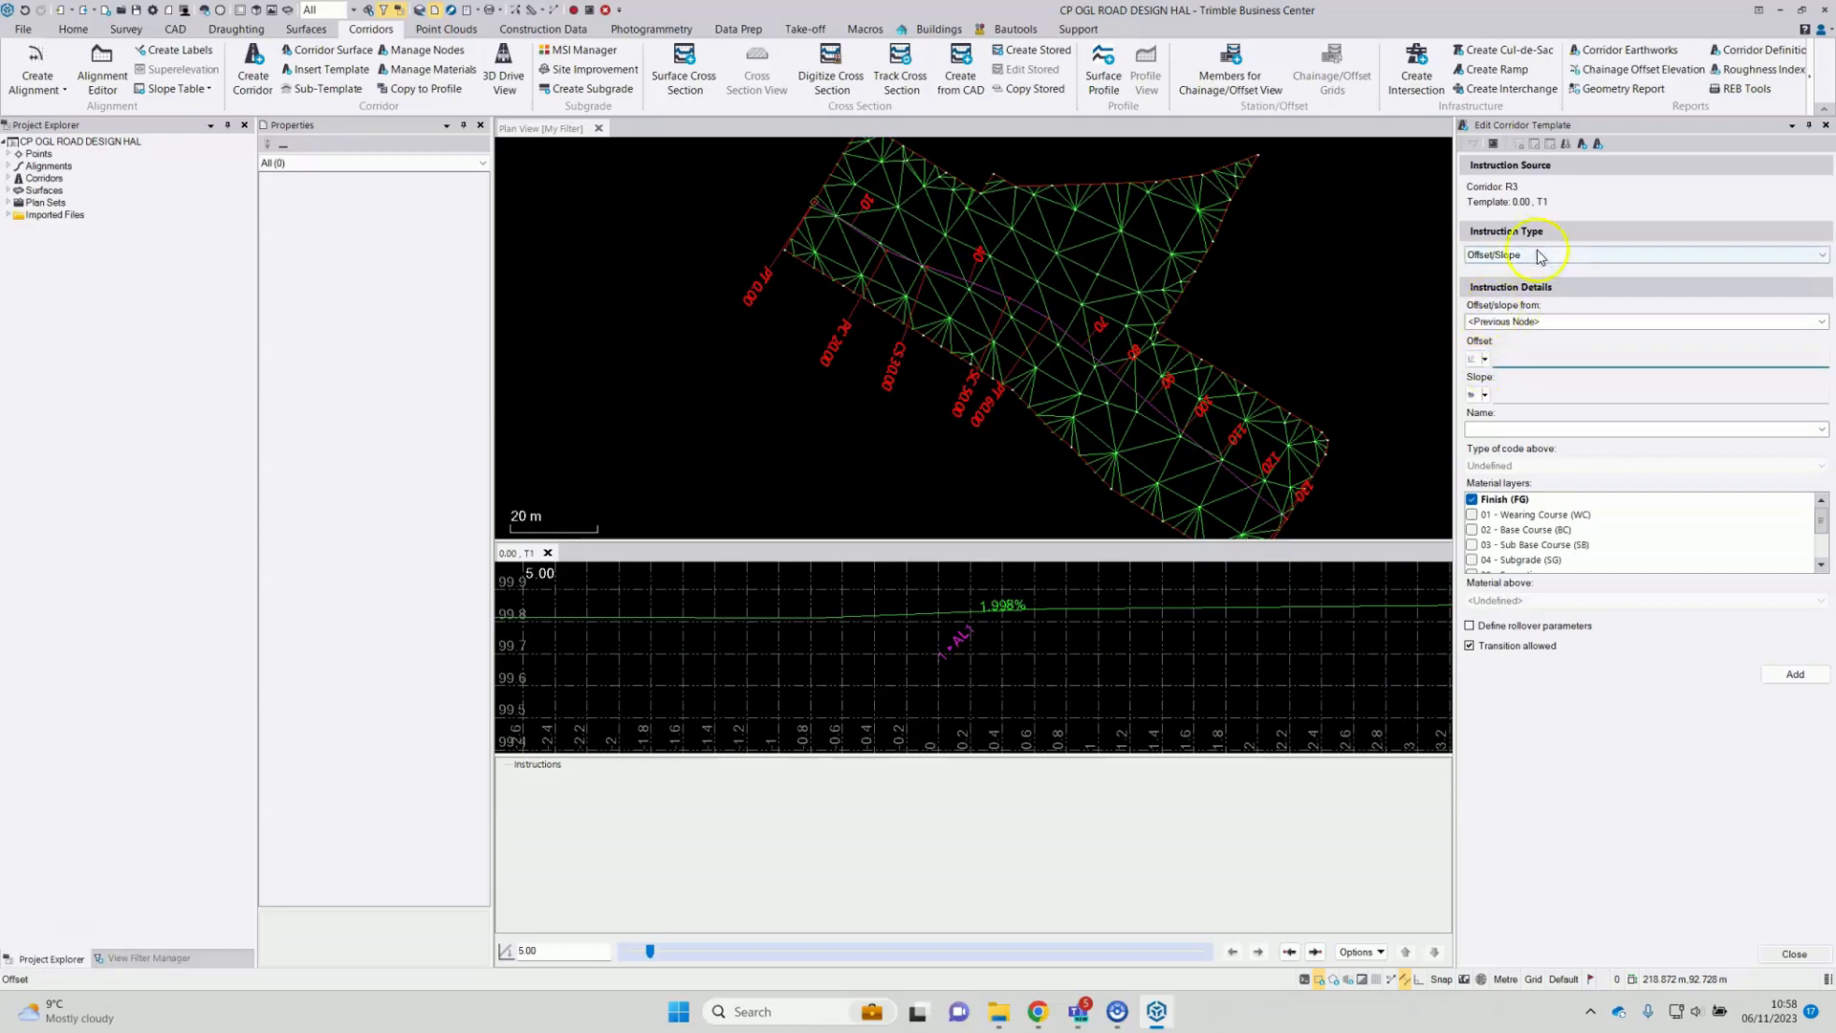
{"action": "left_click", "coordinate": [1485, 361]}
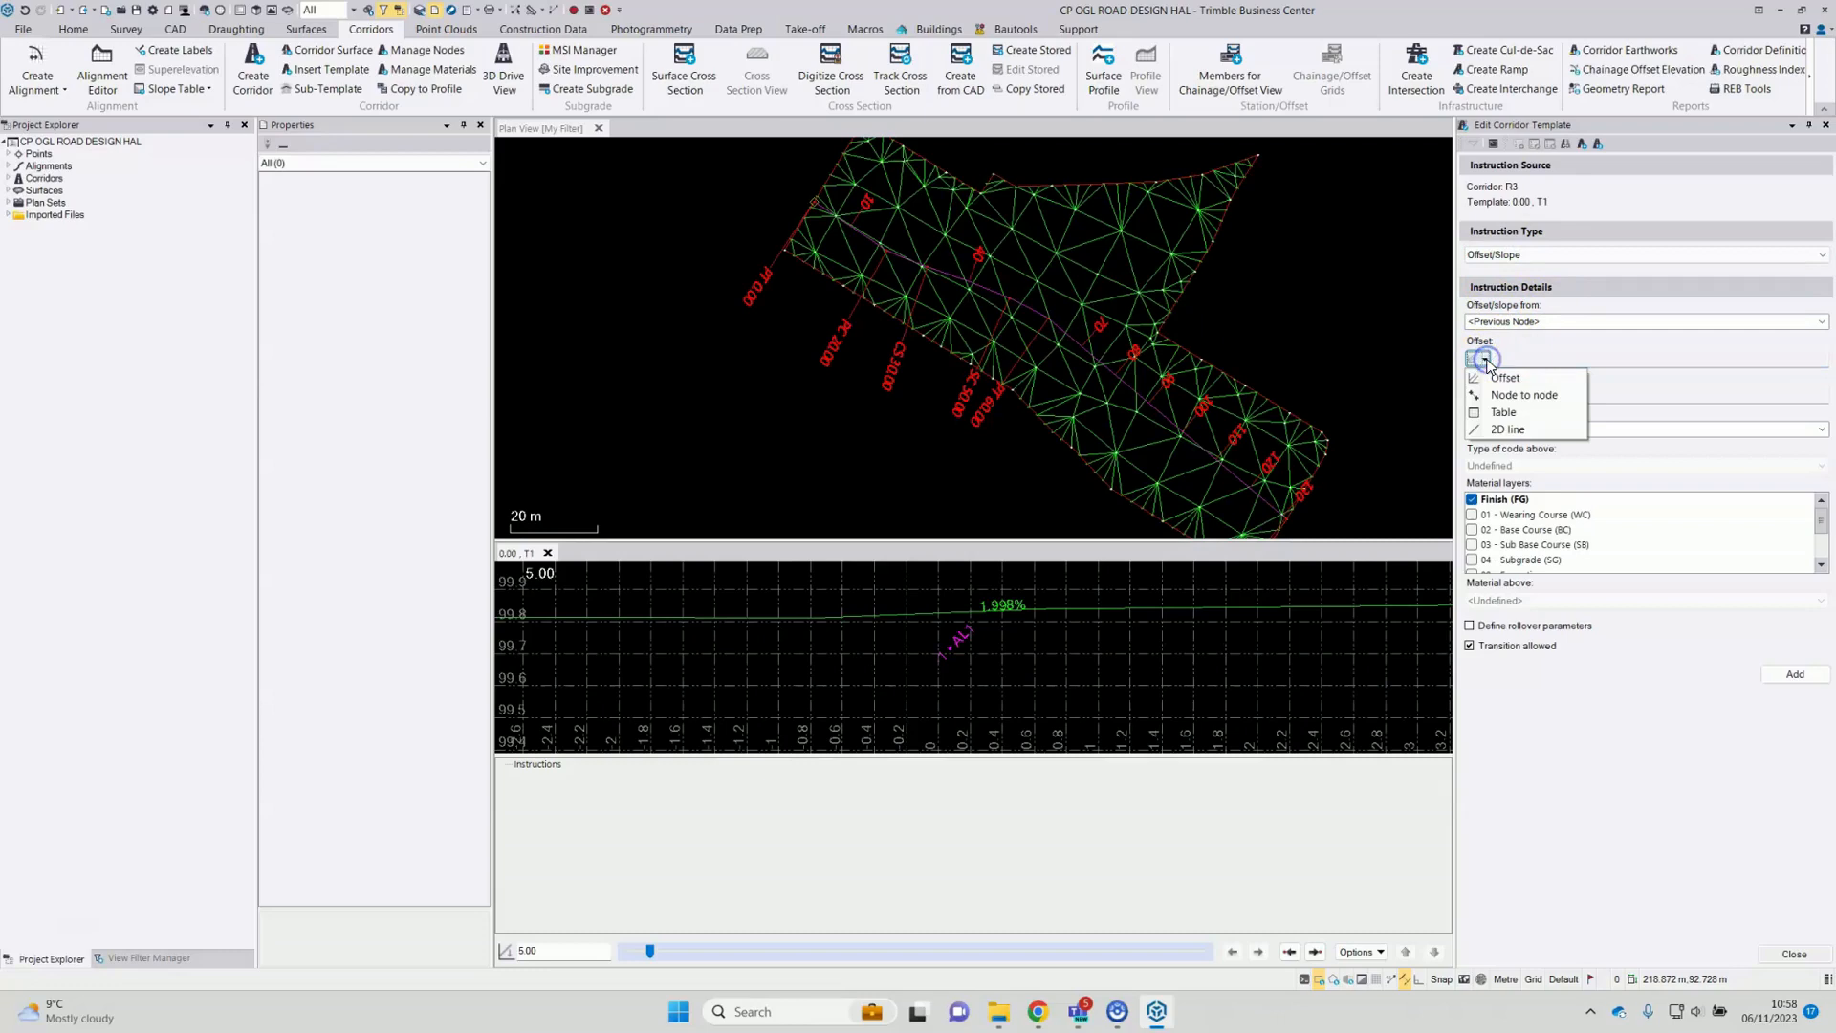
{"action": "left_click", "coordinate": [1583, 352]}
{"action": "left_click", "coordinate": [1485, 395]}
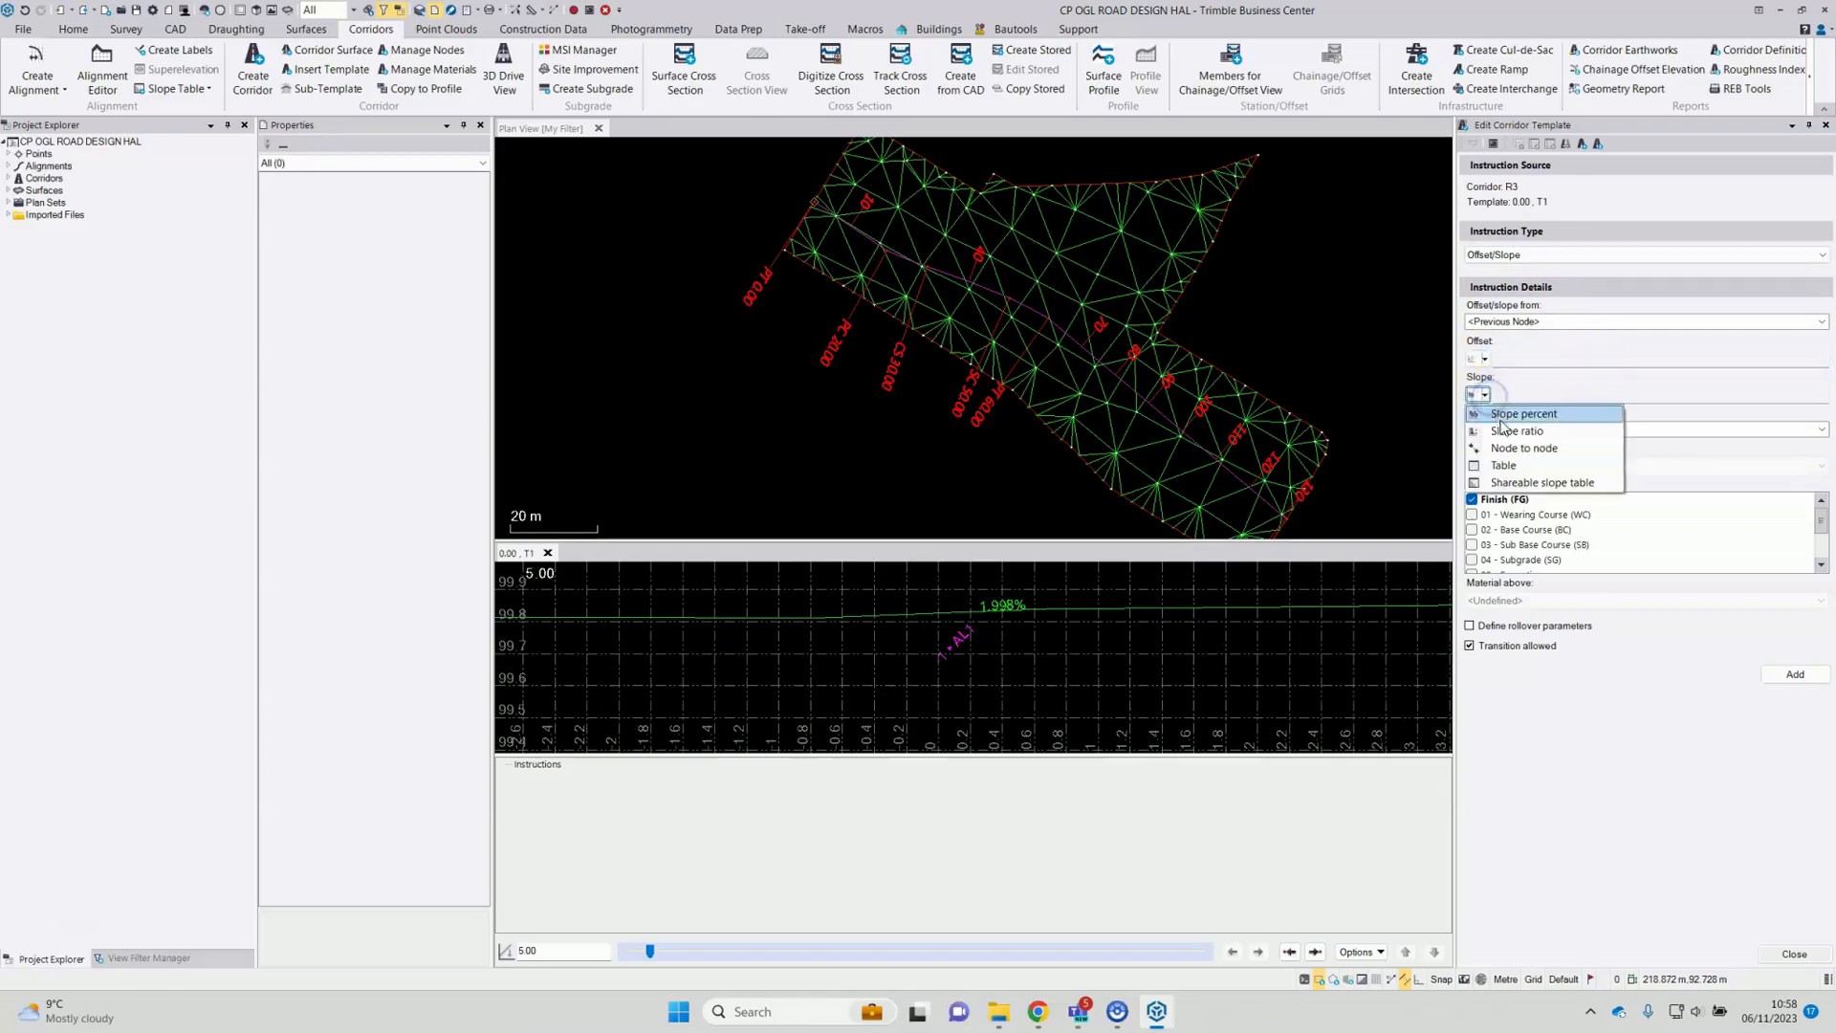
{"action": "left_click", "coordinate": [1539, 391]}
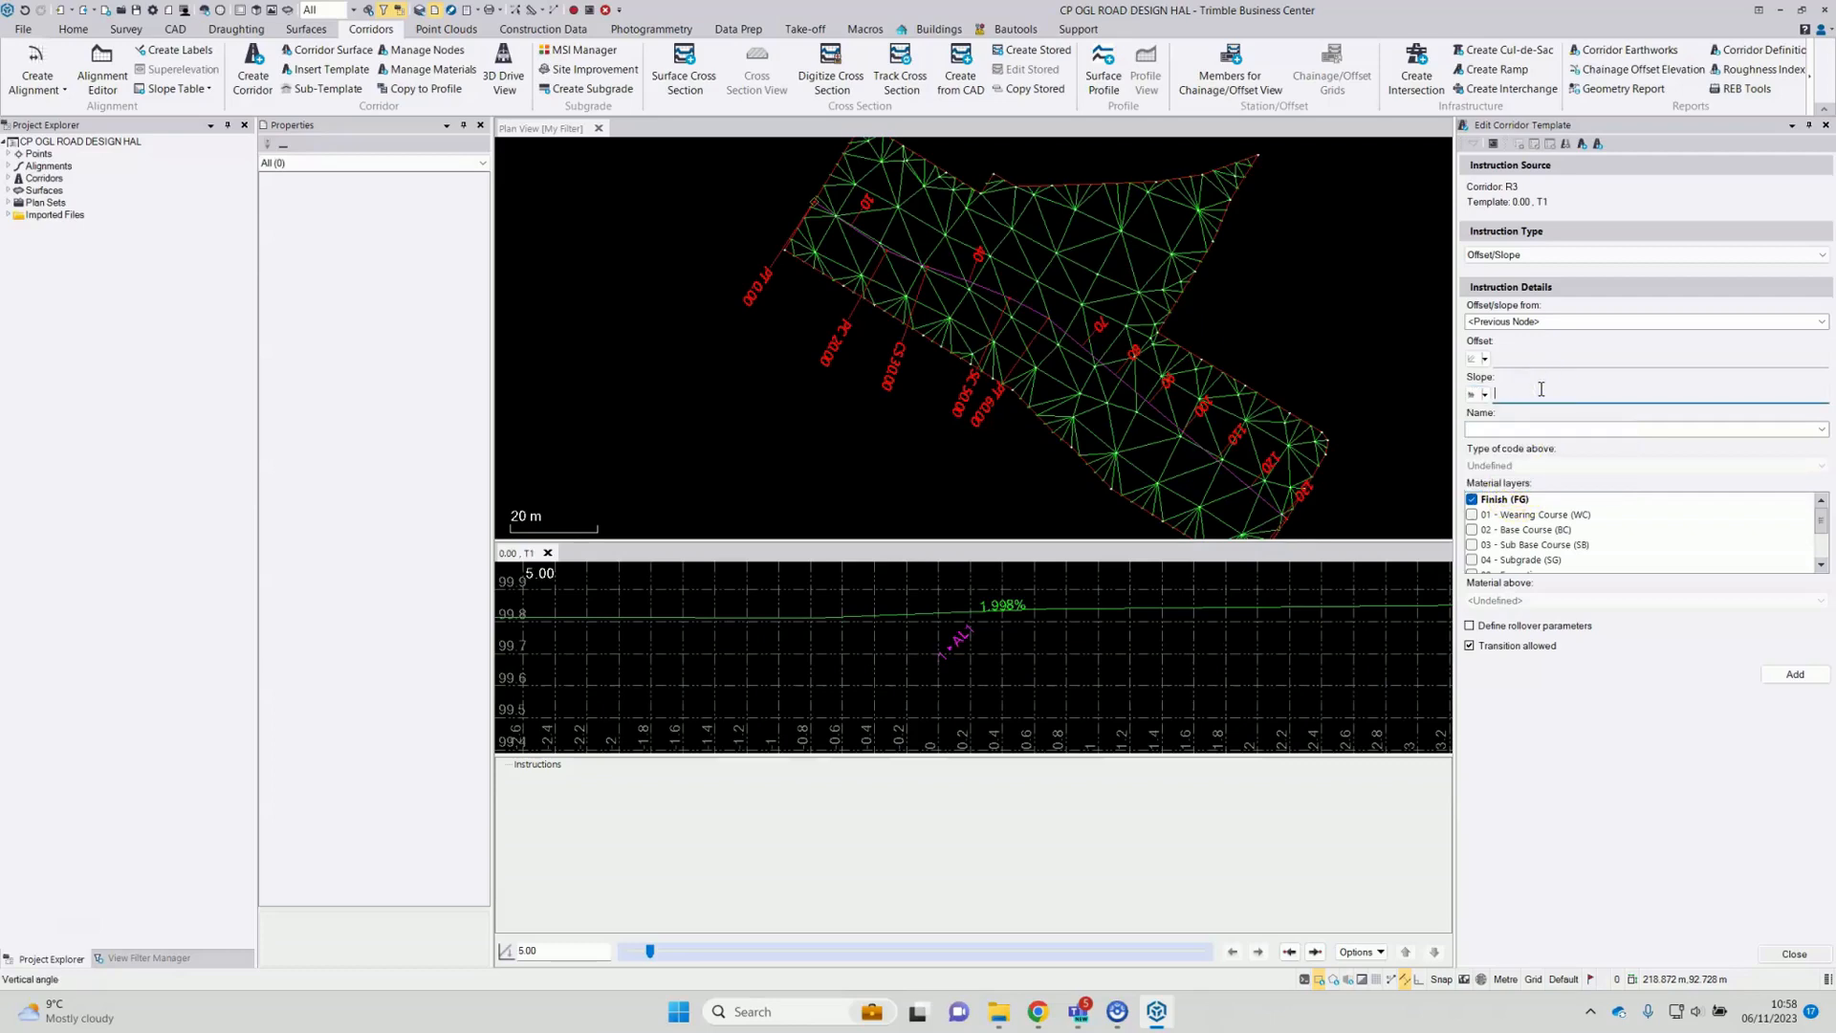
{"action": "left_click", "coordinate": [1521, 382]}
Step: Add an Offset/Slope instruction to template T1 from AL1, with offset -3.000, slope -2.500% and node name CL
{"action": "left_click", "coordinate": [1536, 323]}
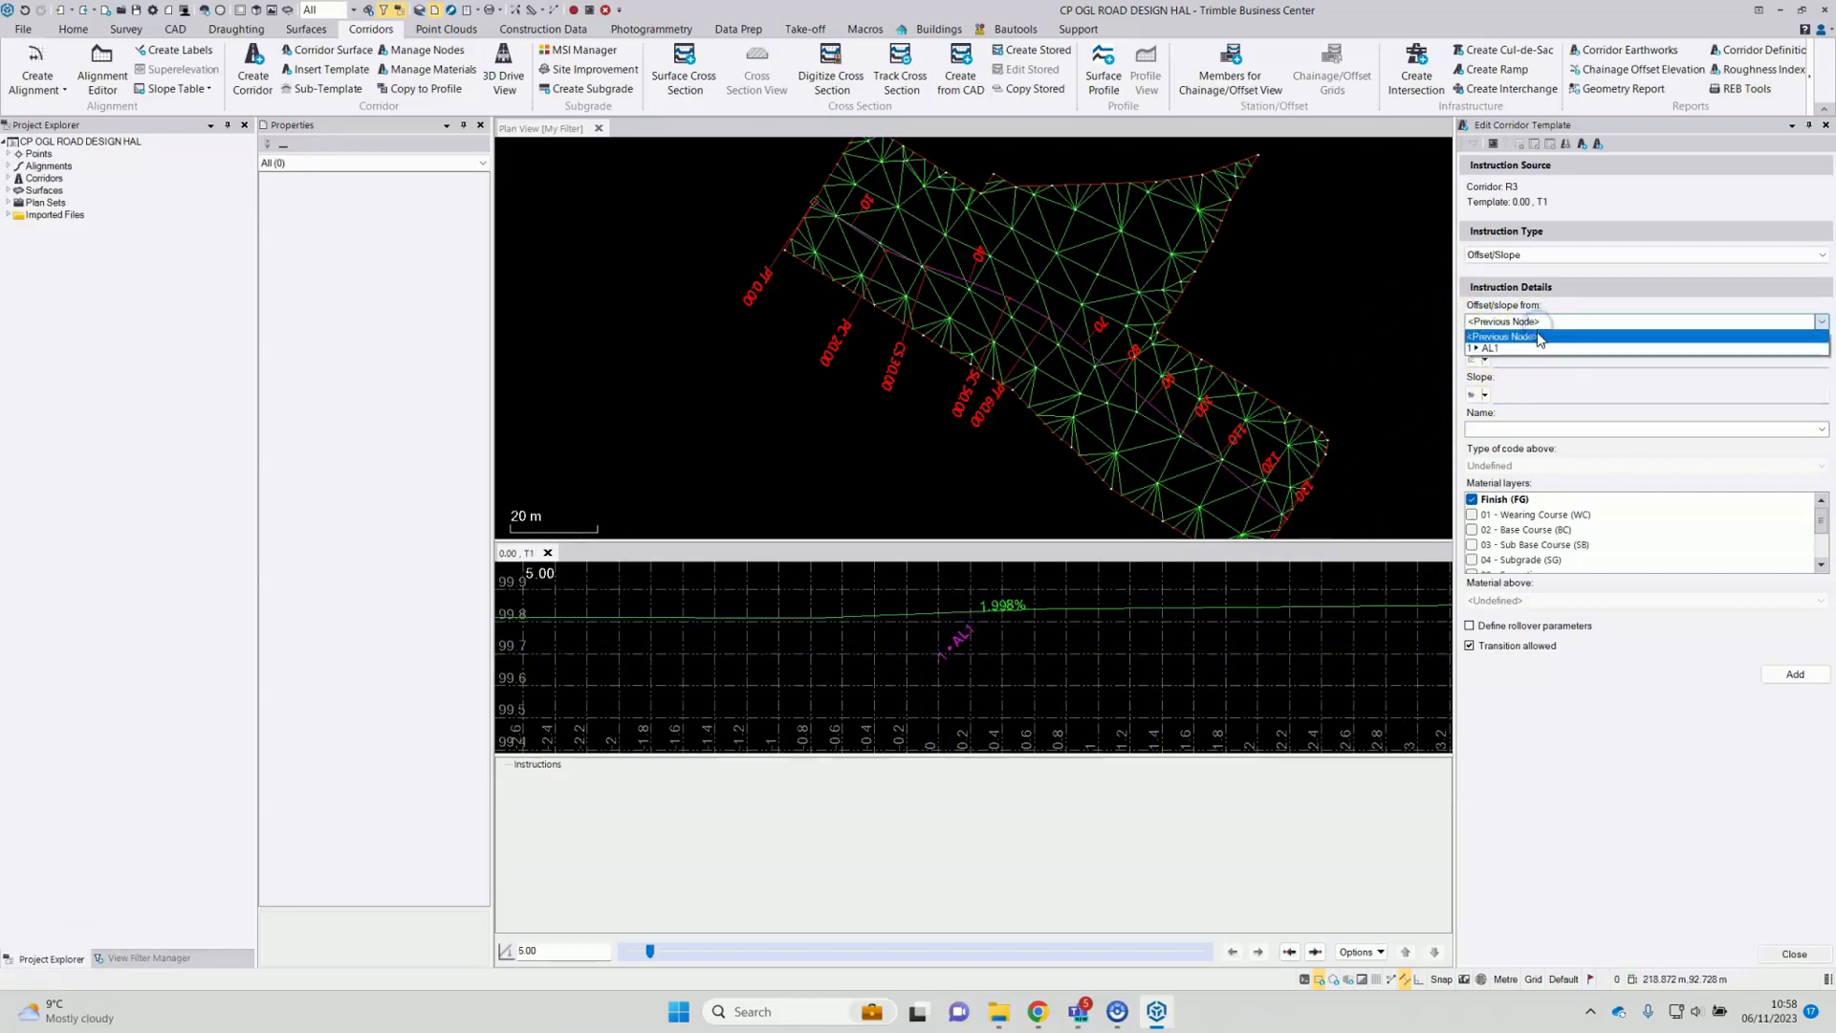
{"action": "left_click", "coordinate": [1530, 349]}
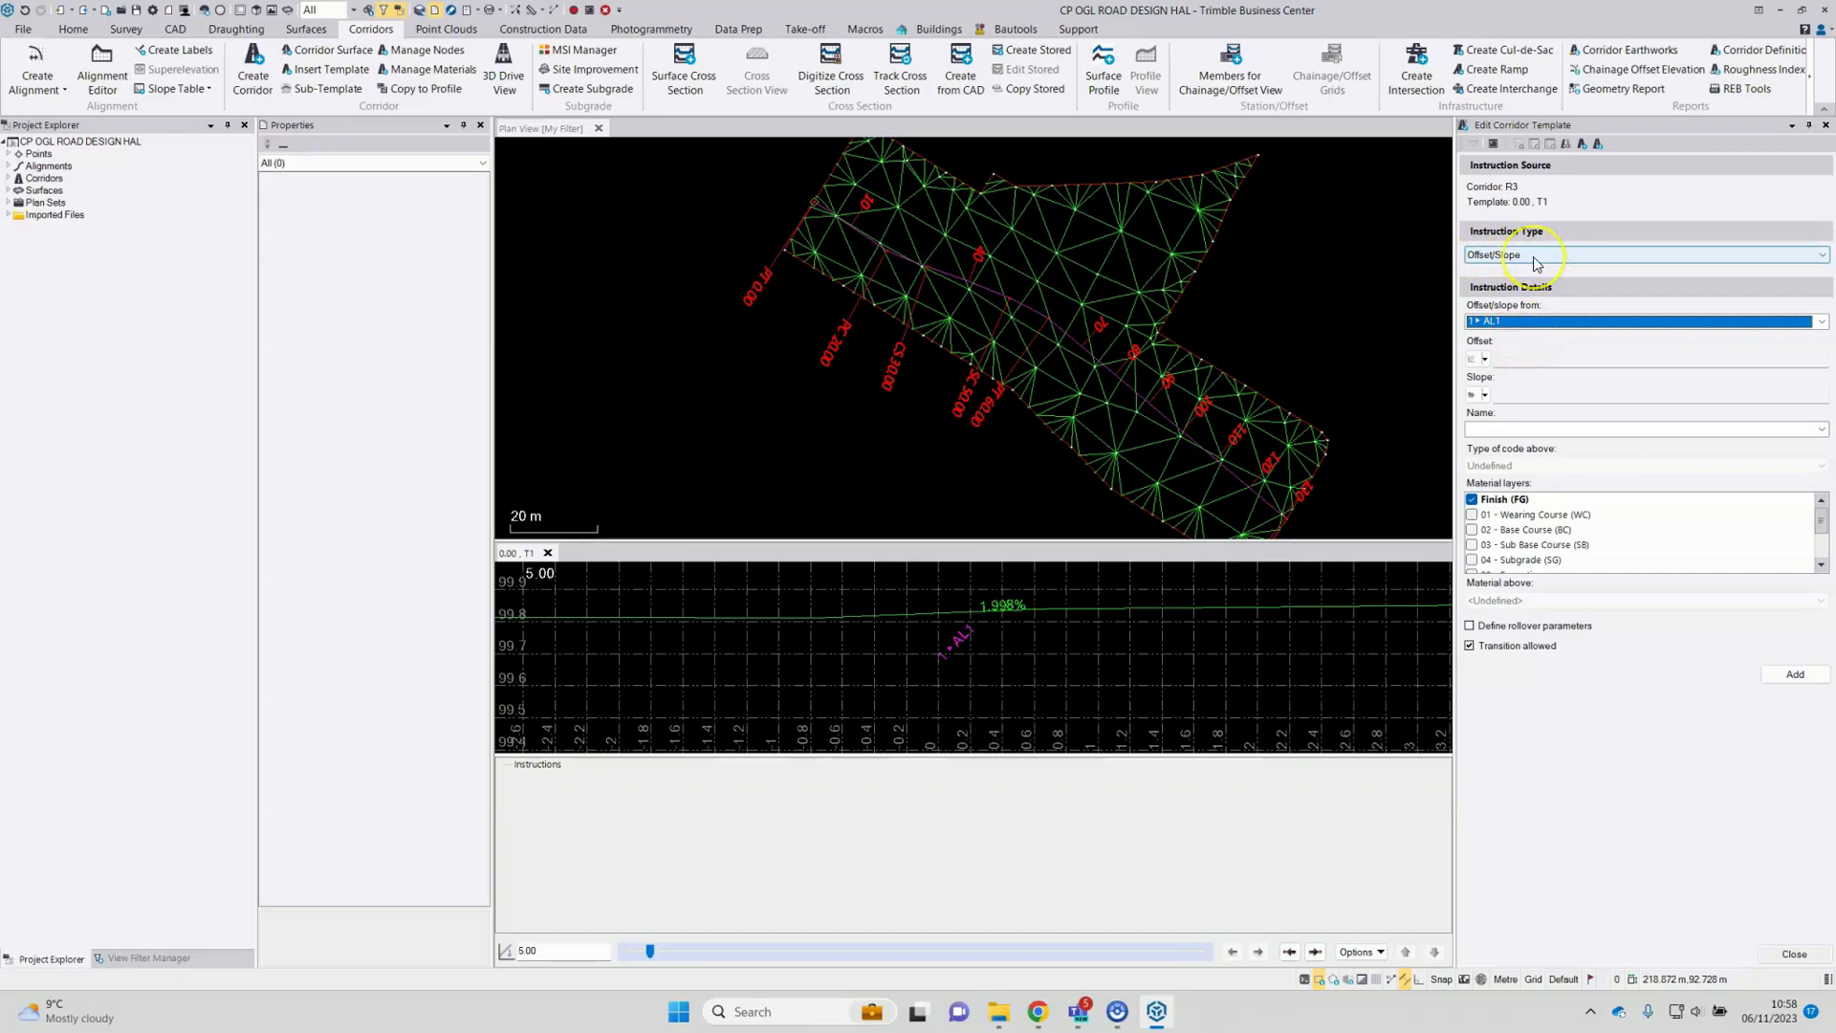
{"action": "left_click", "coordinate": [1528, 361]}
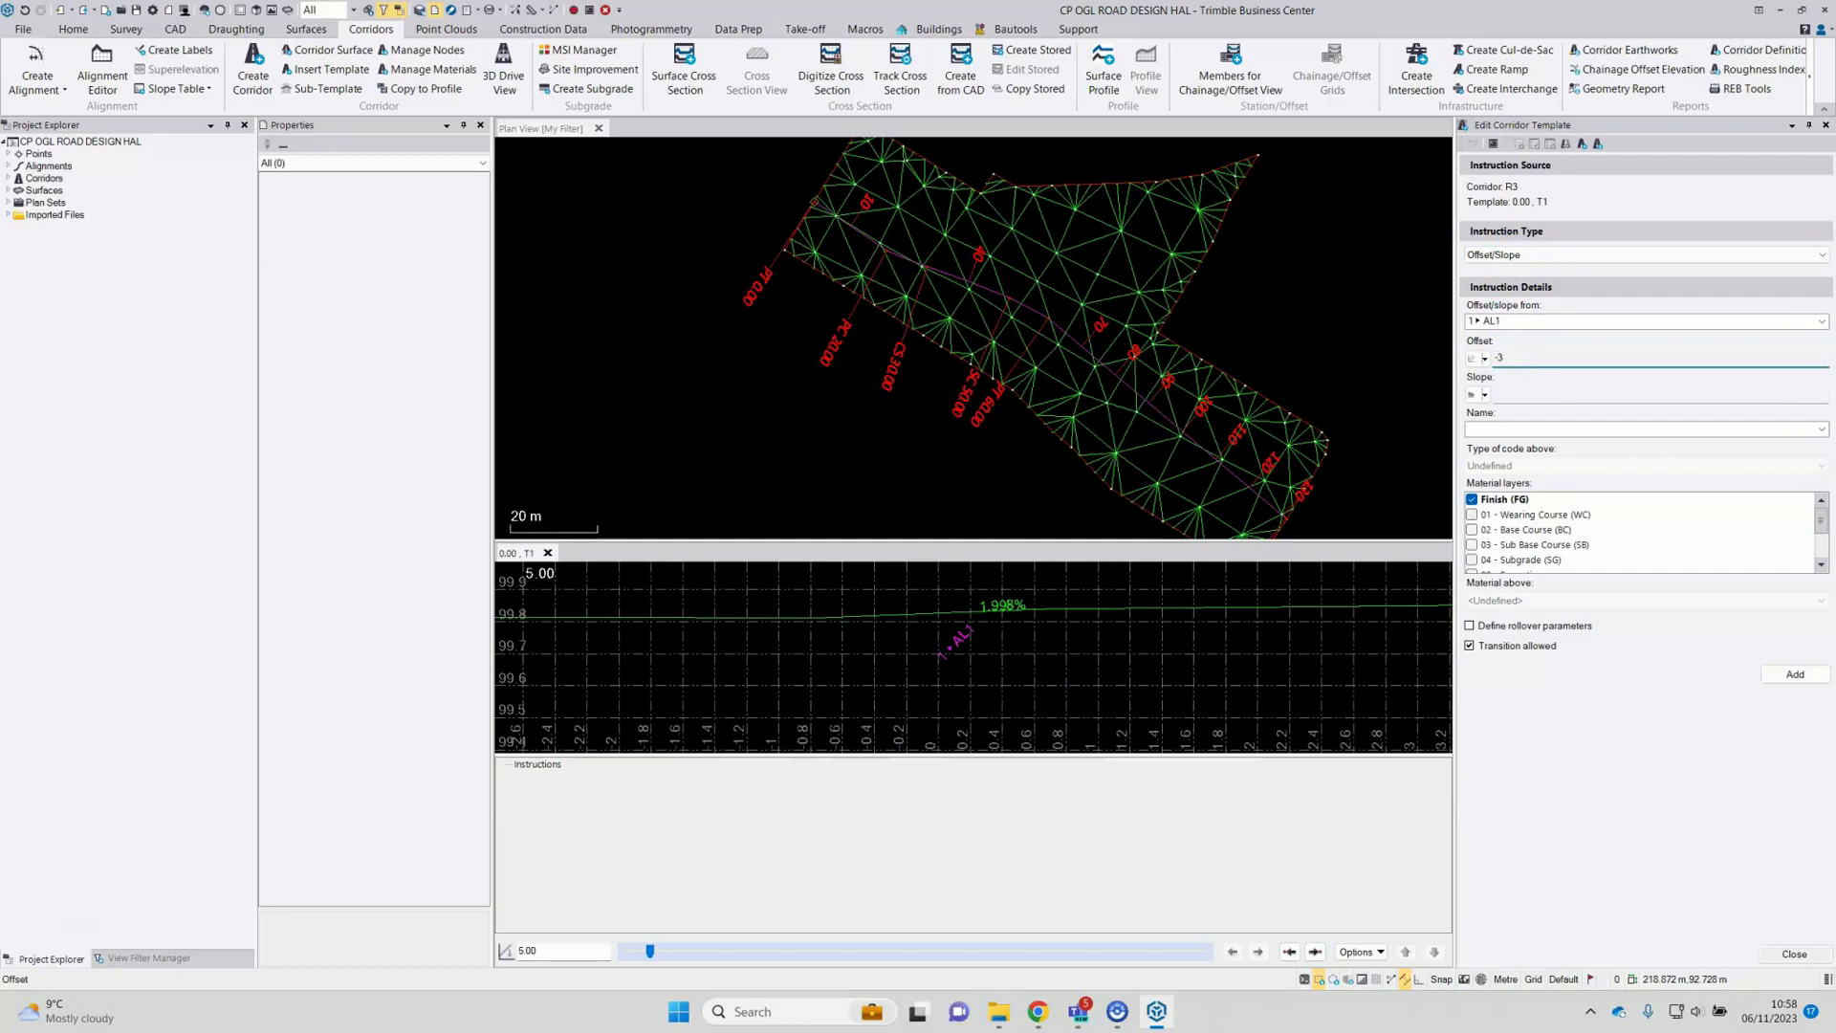
{"action": "key", "text": "Tab"}
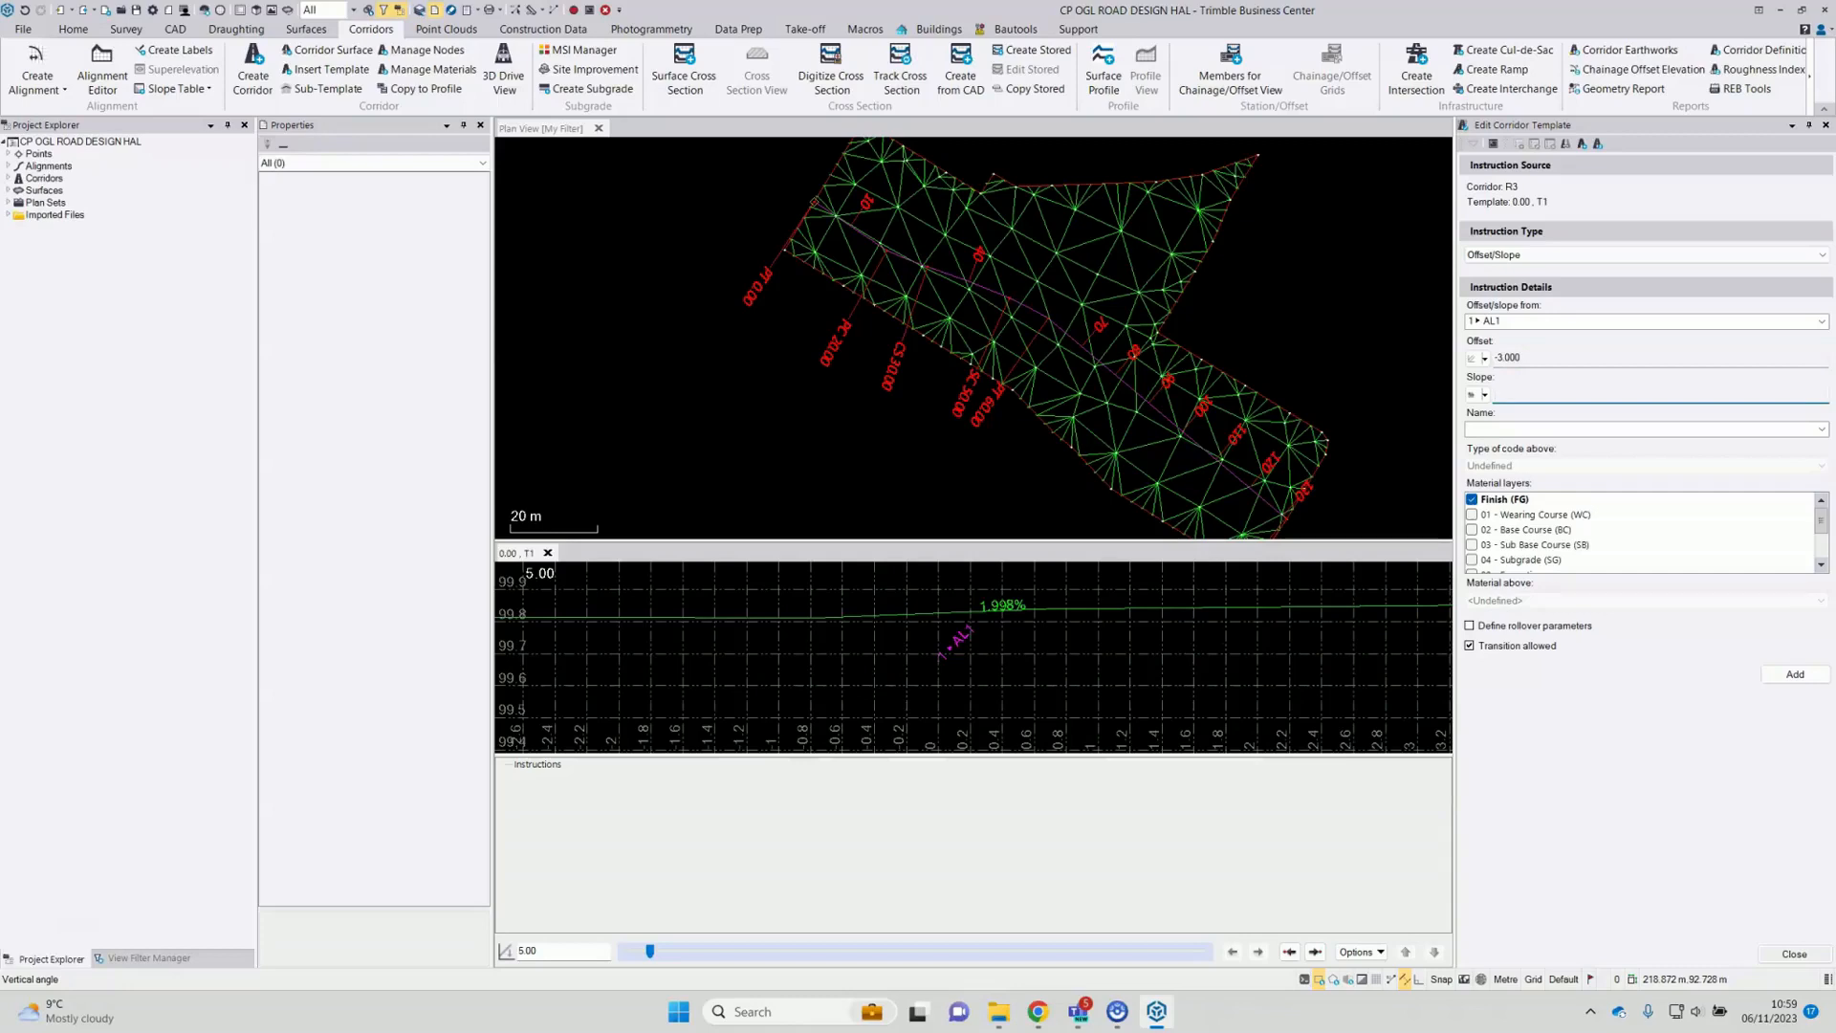
{"action": "type", "text": "2.5%"}
{"action": "key", "text": "Tab"}
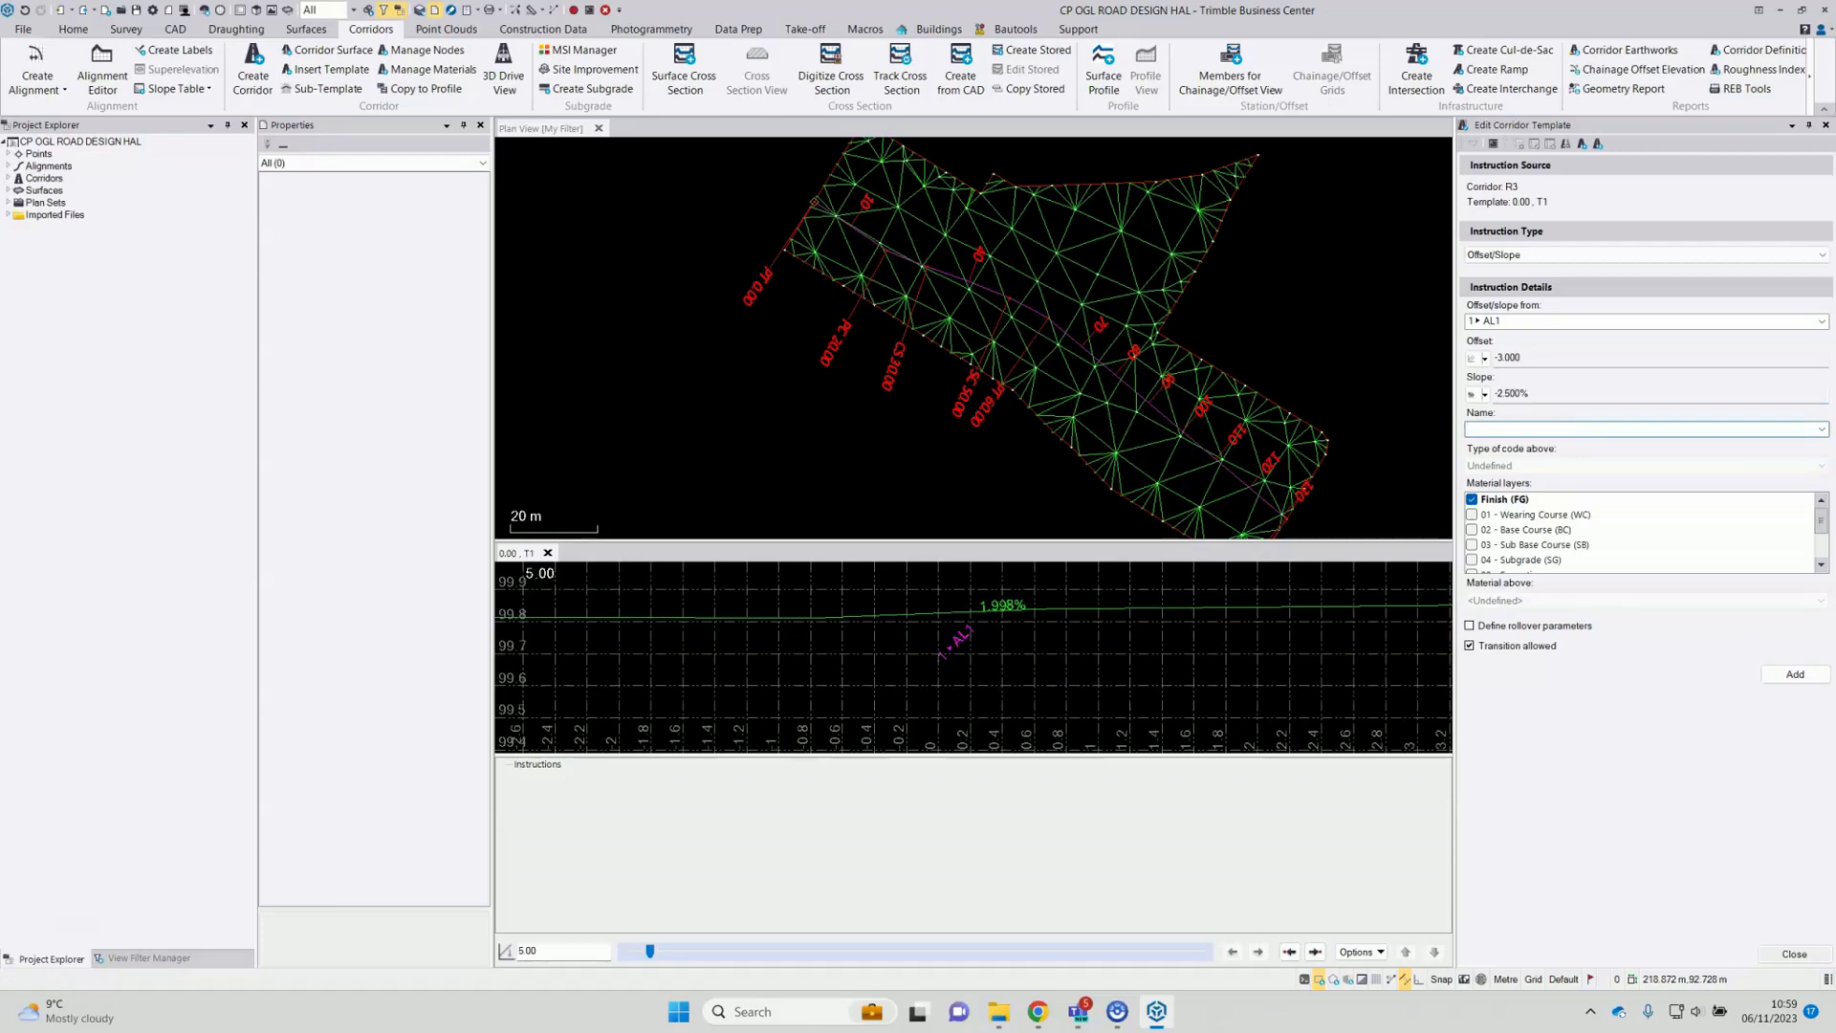
{"action": "type", "text": "CL"}
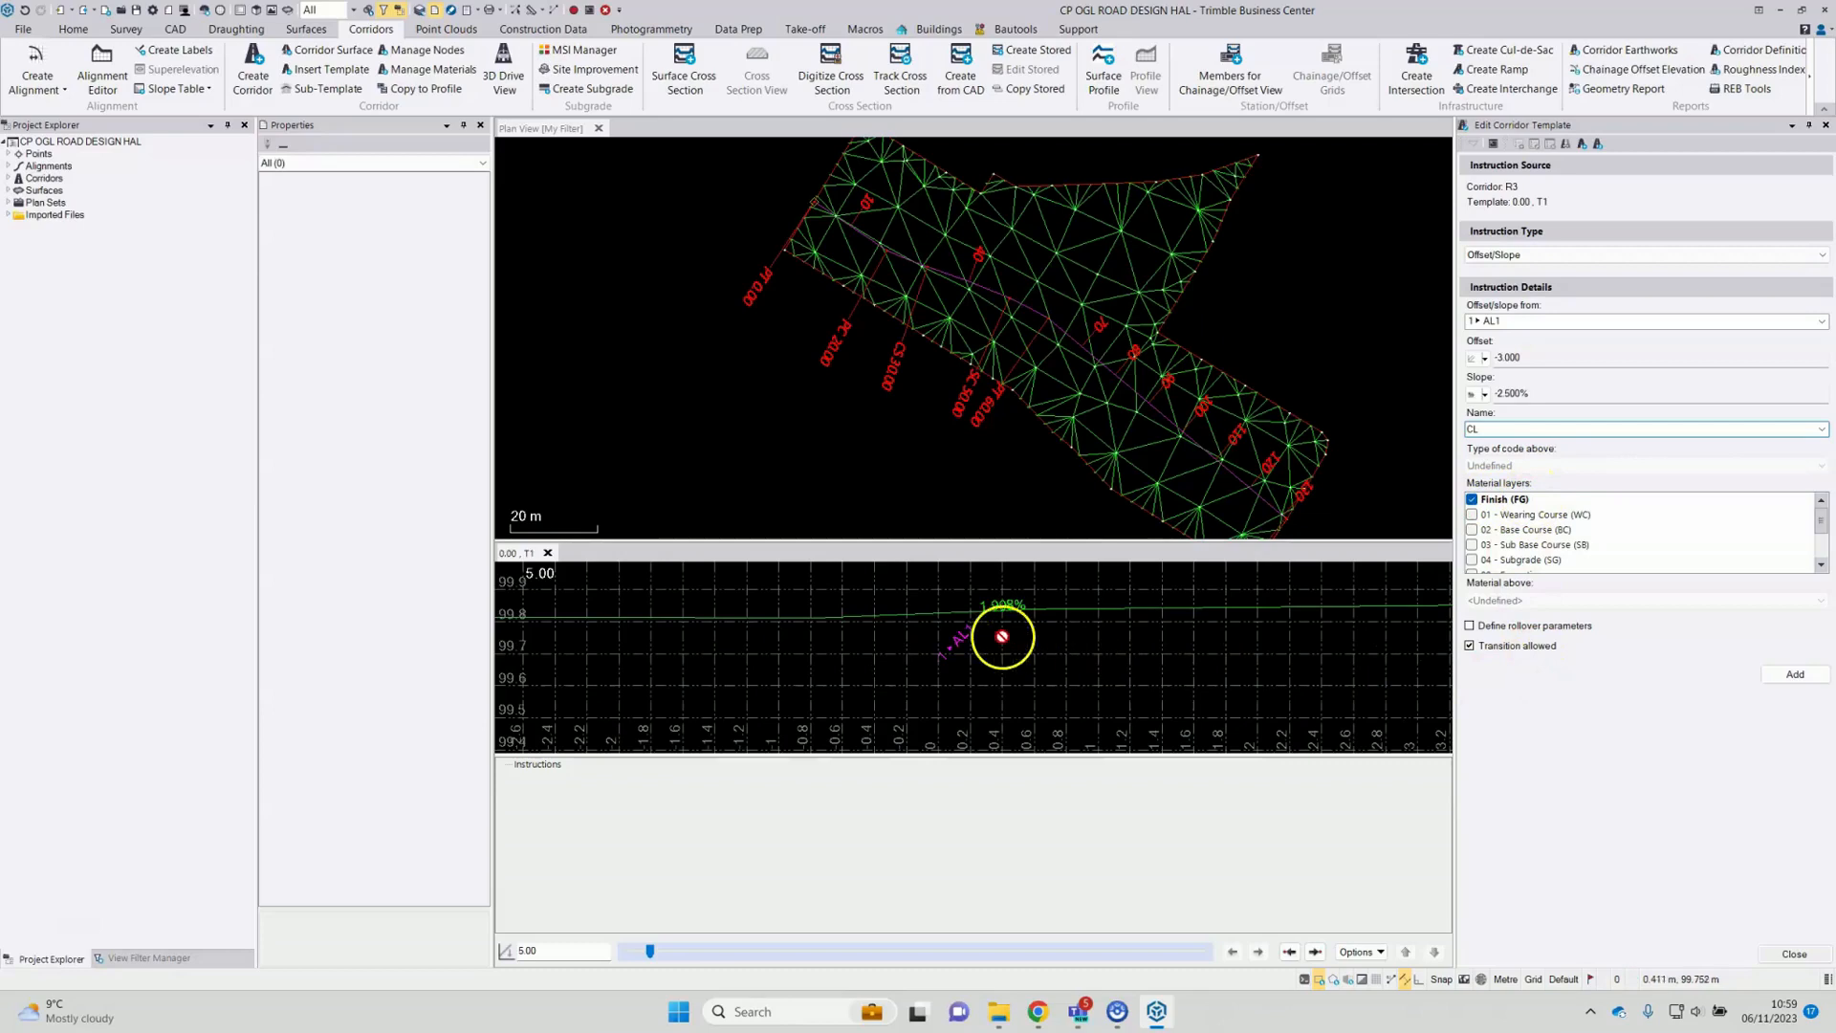
{"action": "left_click", "coordinate": [1795, 674]}
{"action": "scroll", "coordinate": [910, 648], "scroll_direction": "down", "scroll_amount": 3}
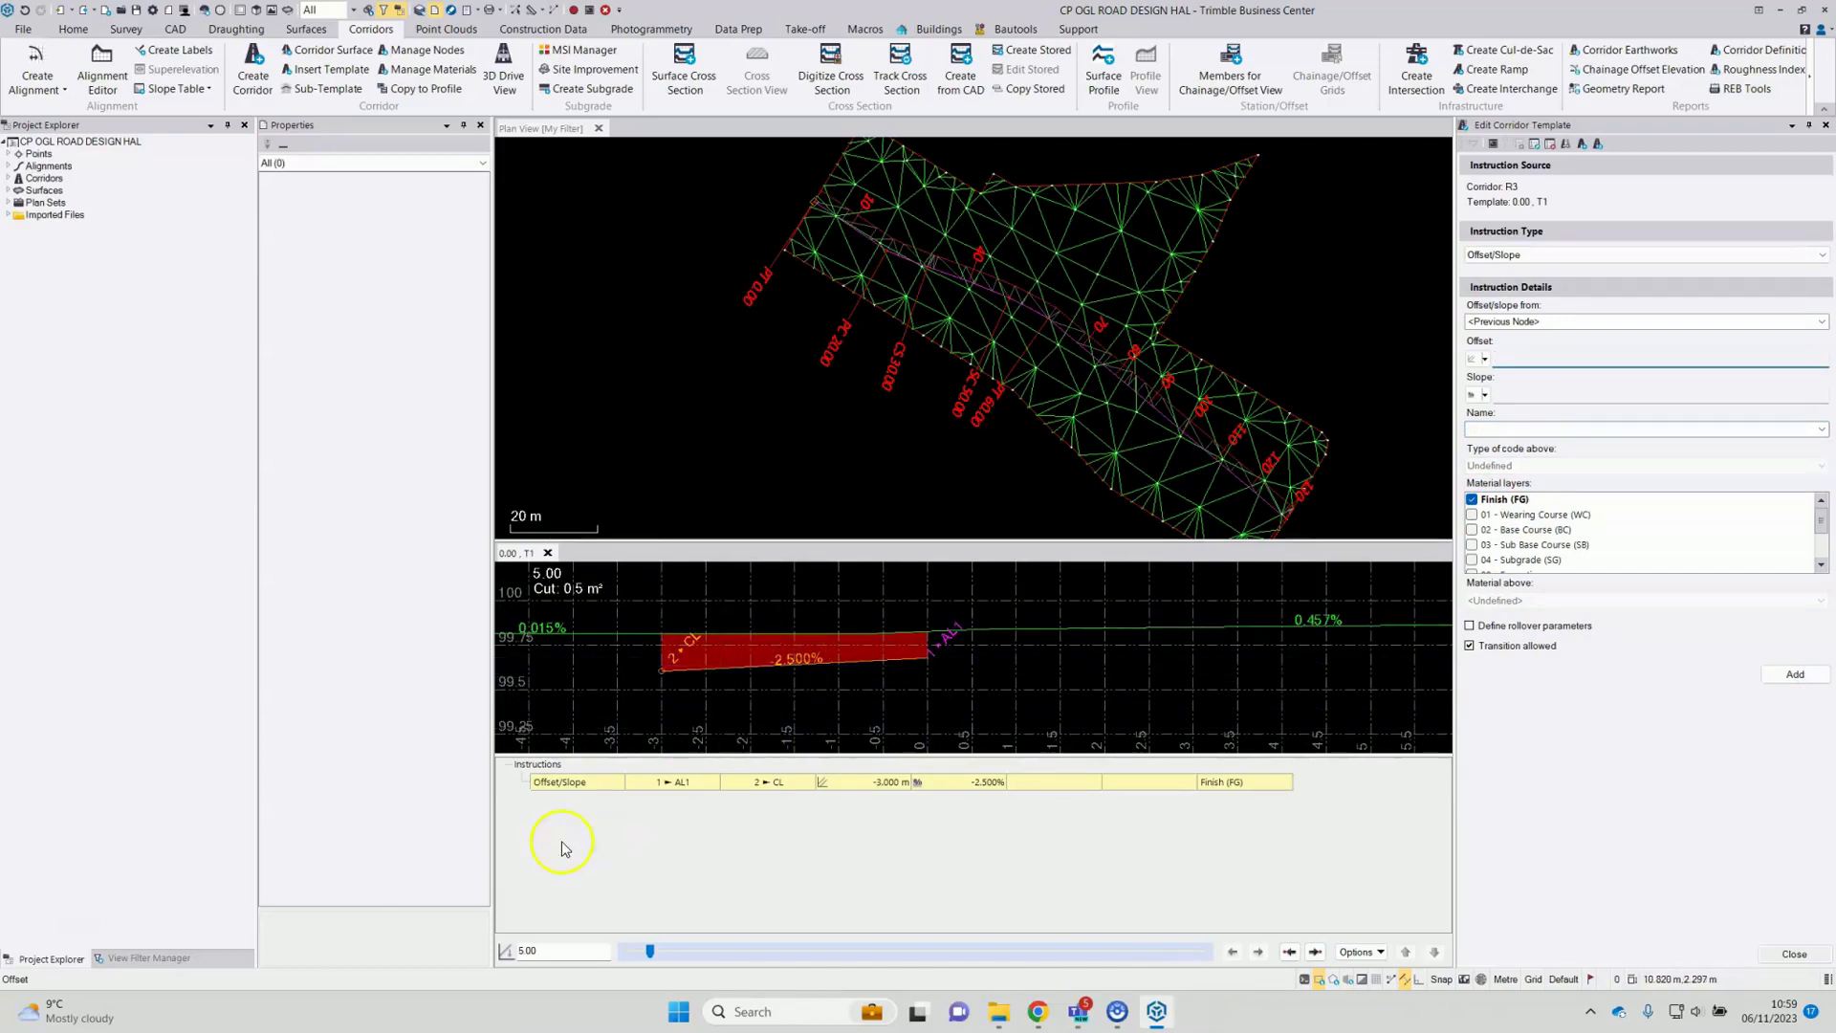
Step: Add an Offset/Slope instruction to template T1 from AL1, with offset 3.000, slope -2.500% and node name CR
{"action": "left_click", "coordinate": [823, 798]}
{"action": "left_click", "coordinate": [935, 655]}
{"action": "left_click", "coordinate": [1513, 325]}
{"action": "left_click", "coordinate": [1509, 347]}
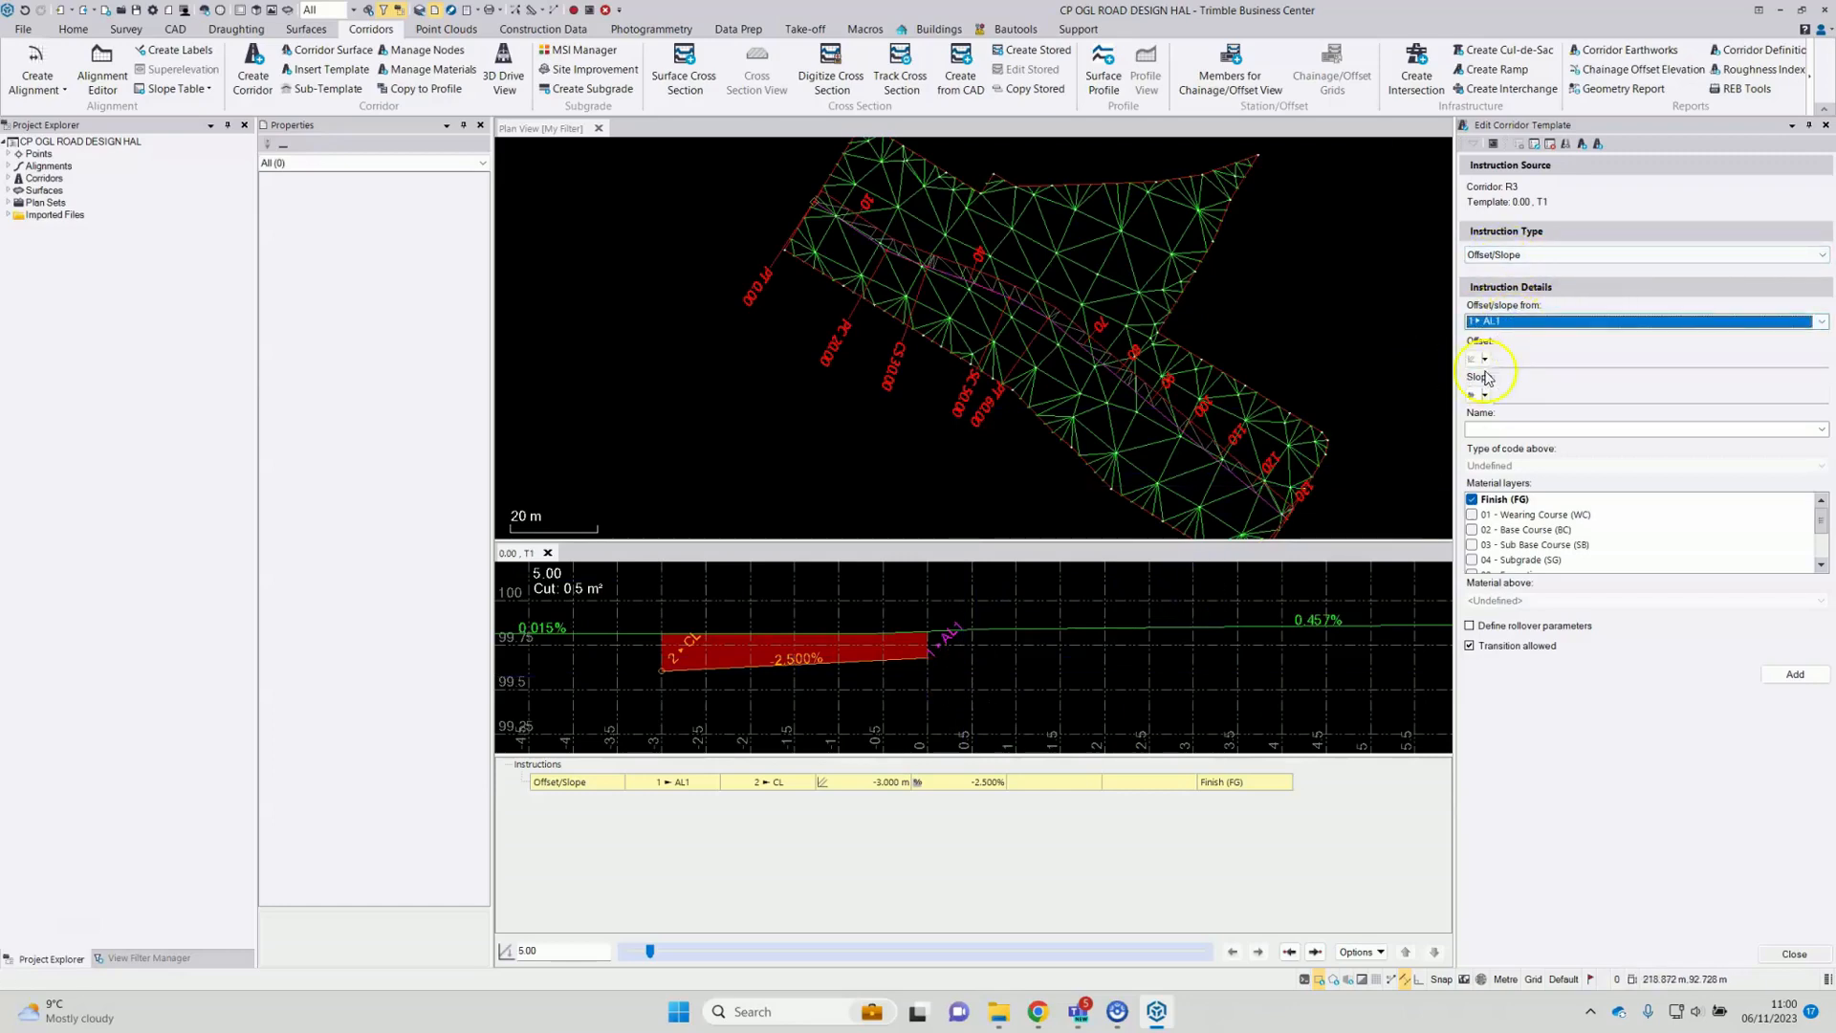
{"action": "left_click", "coordinate": [1518, 361]}
{"action": "type", "text": "3"}
{"action": "key", "text": "Tab"}
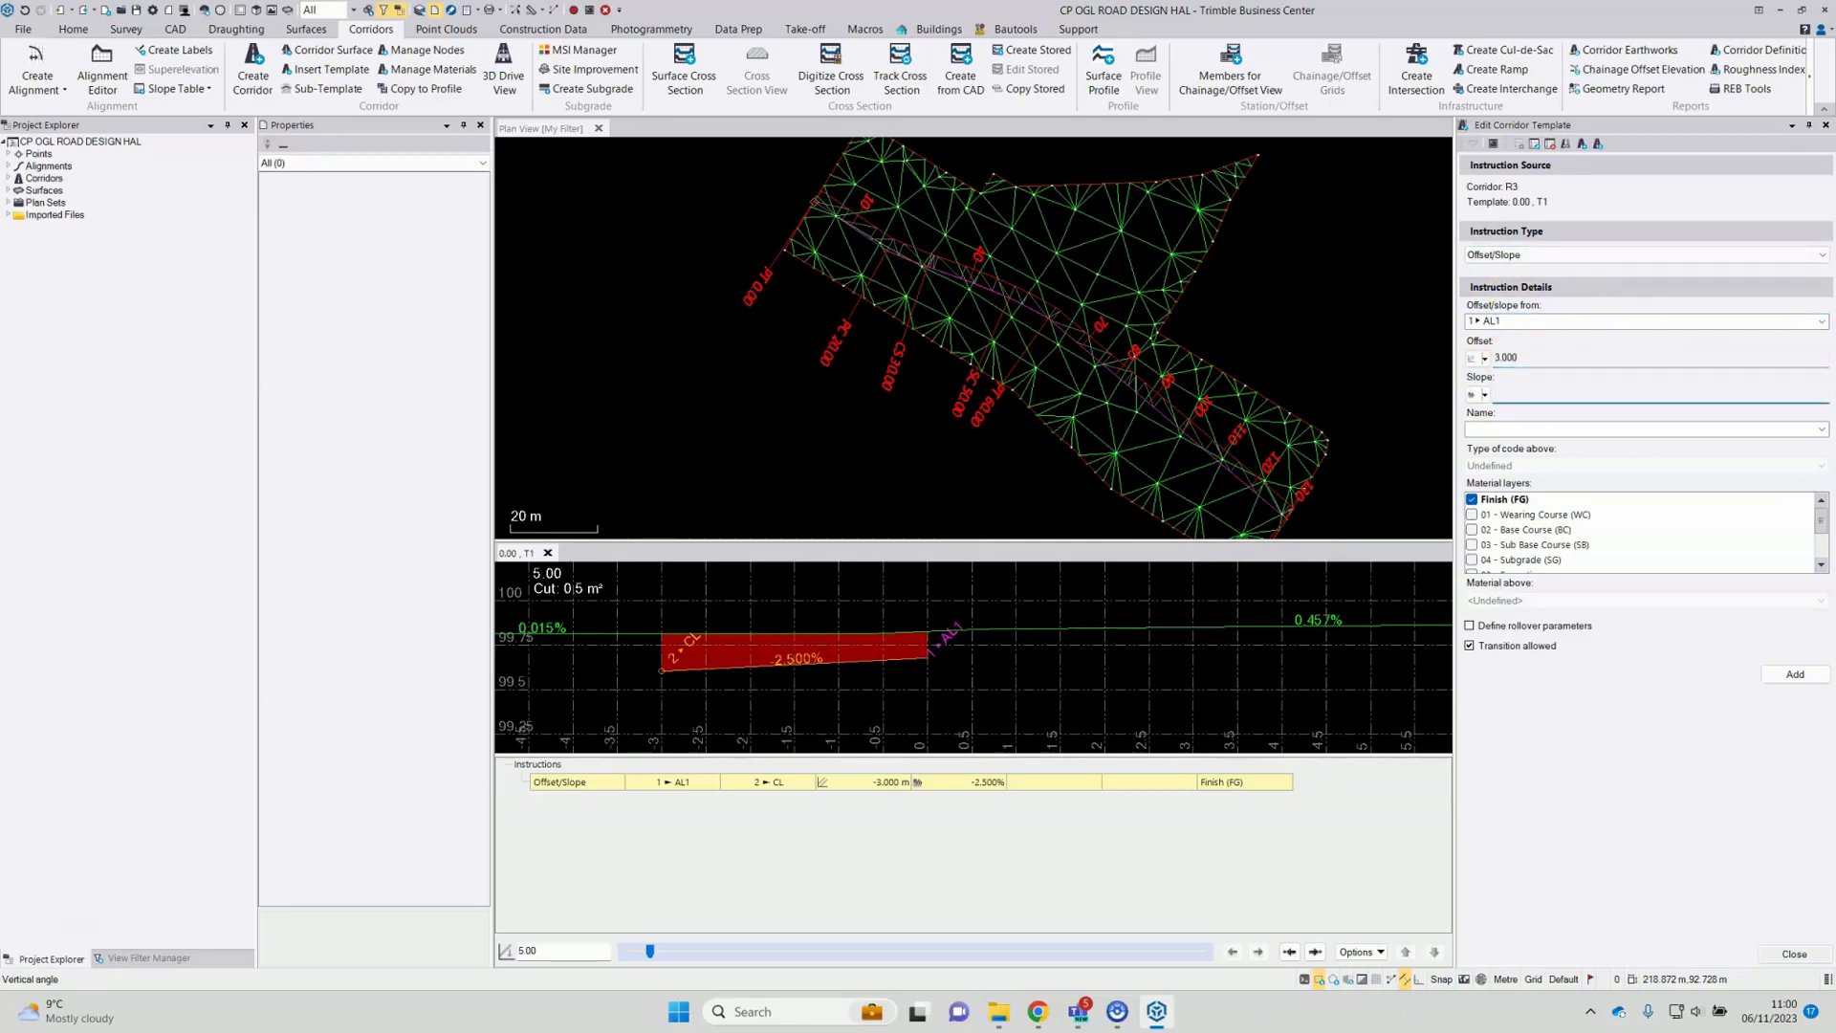
{"action": "type", "text": "-2.5%"}
{"action": "key", "text": "Tab"}
{"action": "type", "text": "CR"}
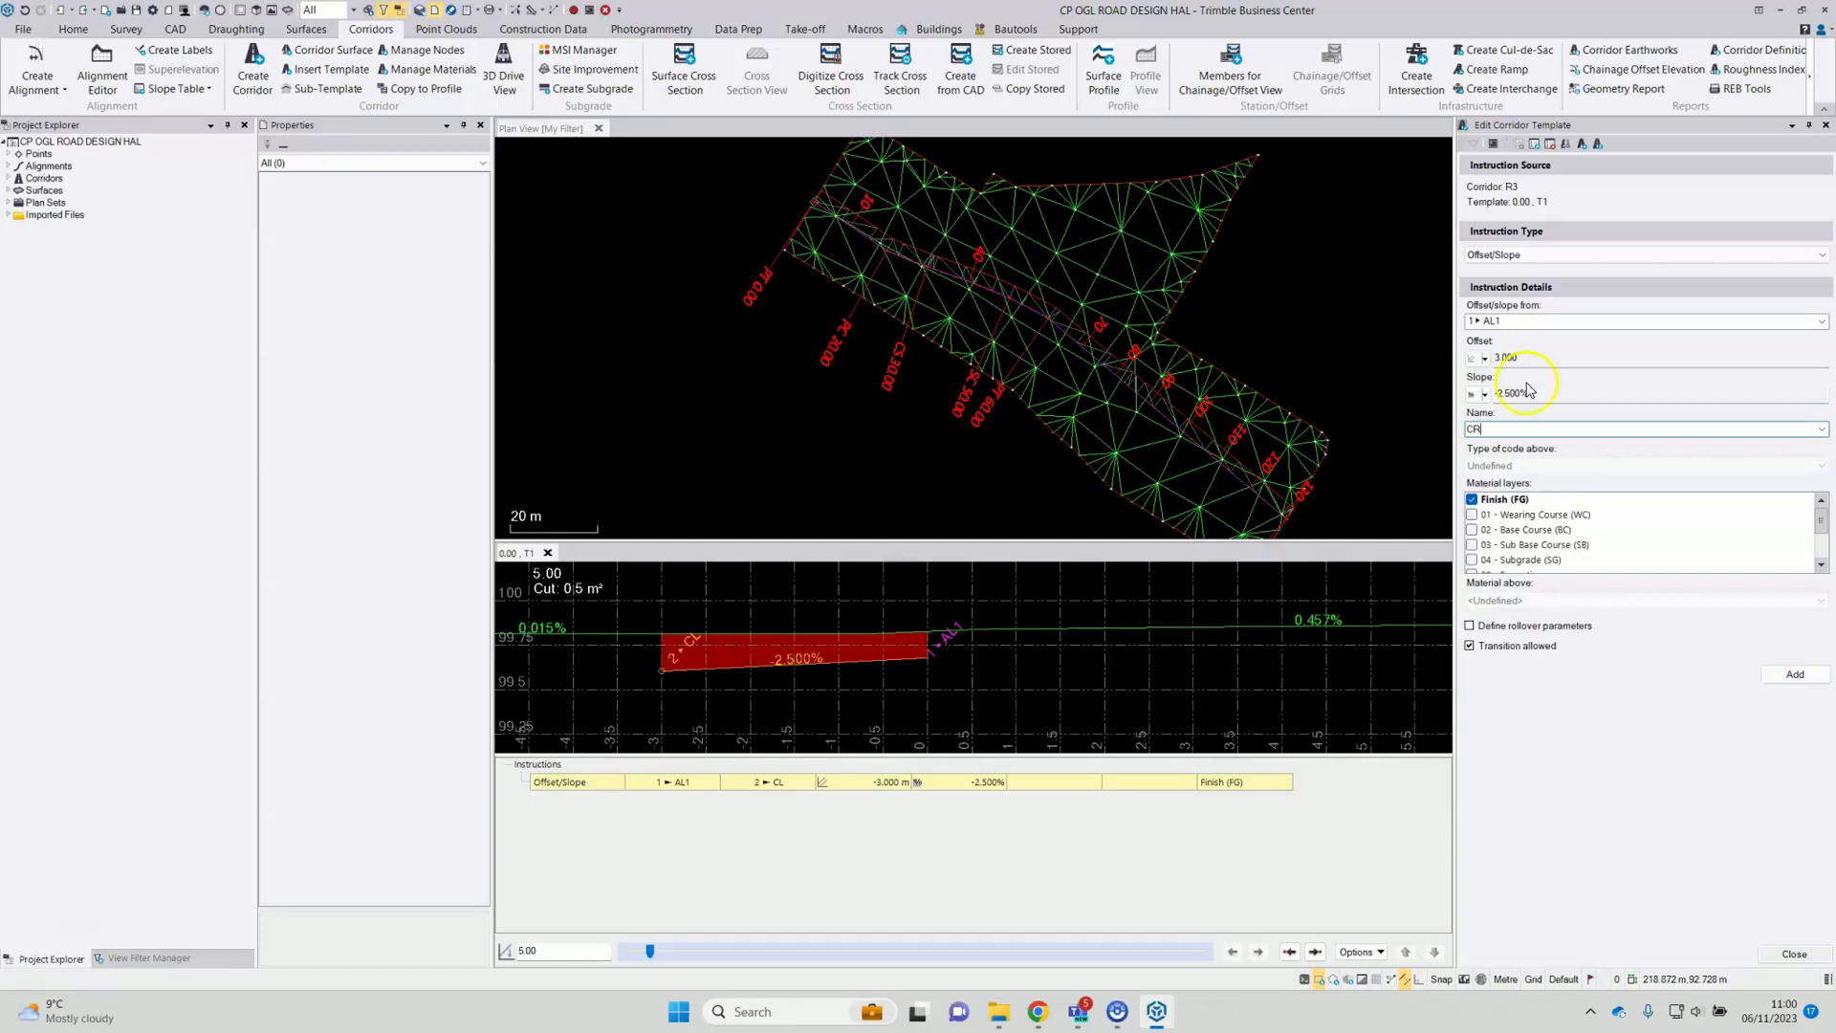
{"action": "left_click", "coordinate": [1791, 676]}
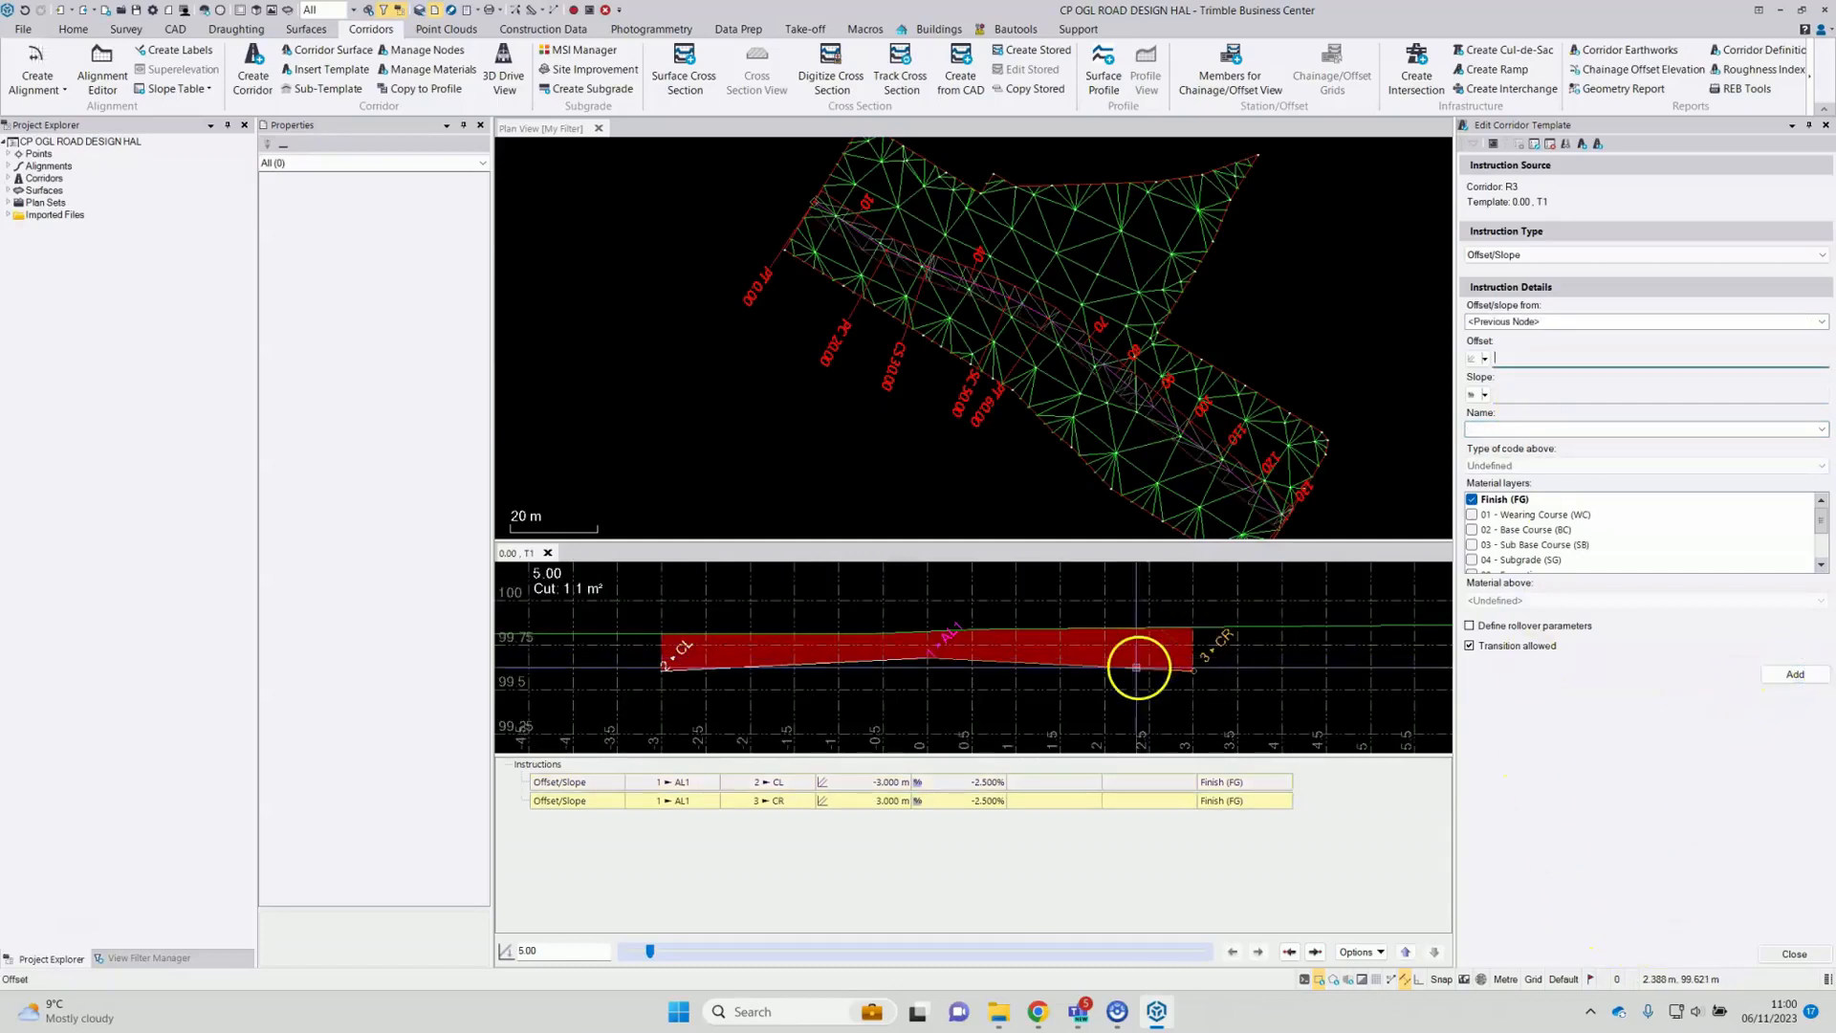
Step: Add an Offset/Elevation instruction from node CL with offset 0.000, elevation -0.200 and the Finish (FG) material layer switched off
{"action": "scroll", "coordinate": [929, 688], "scroll_direction": "down", "scroll_amount": 2}
{"action": "middle_click_drag", "start_coordinate": [926, 684], "coordinate": [930, 653]}
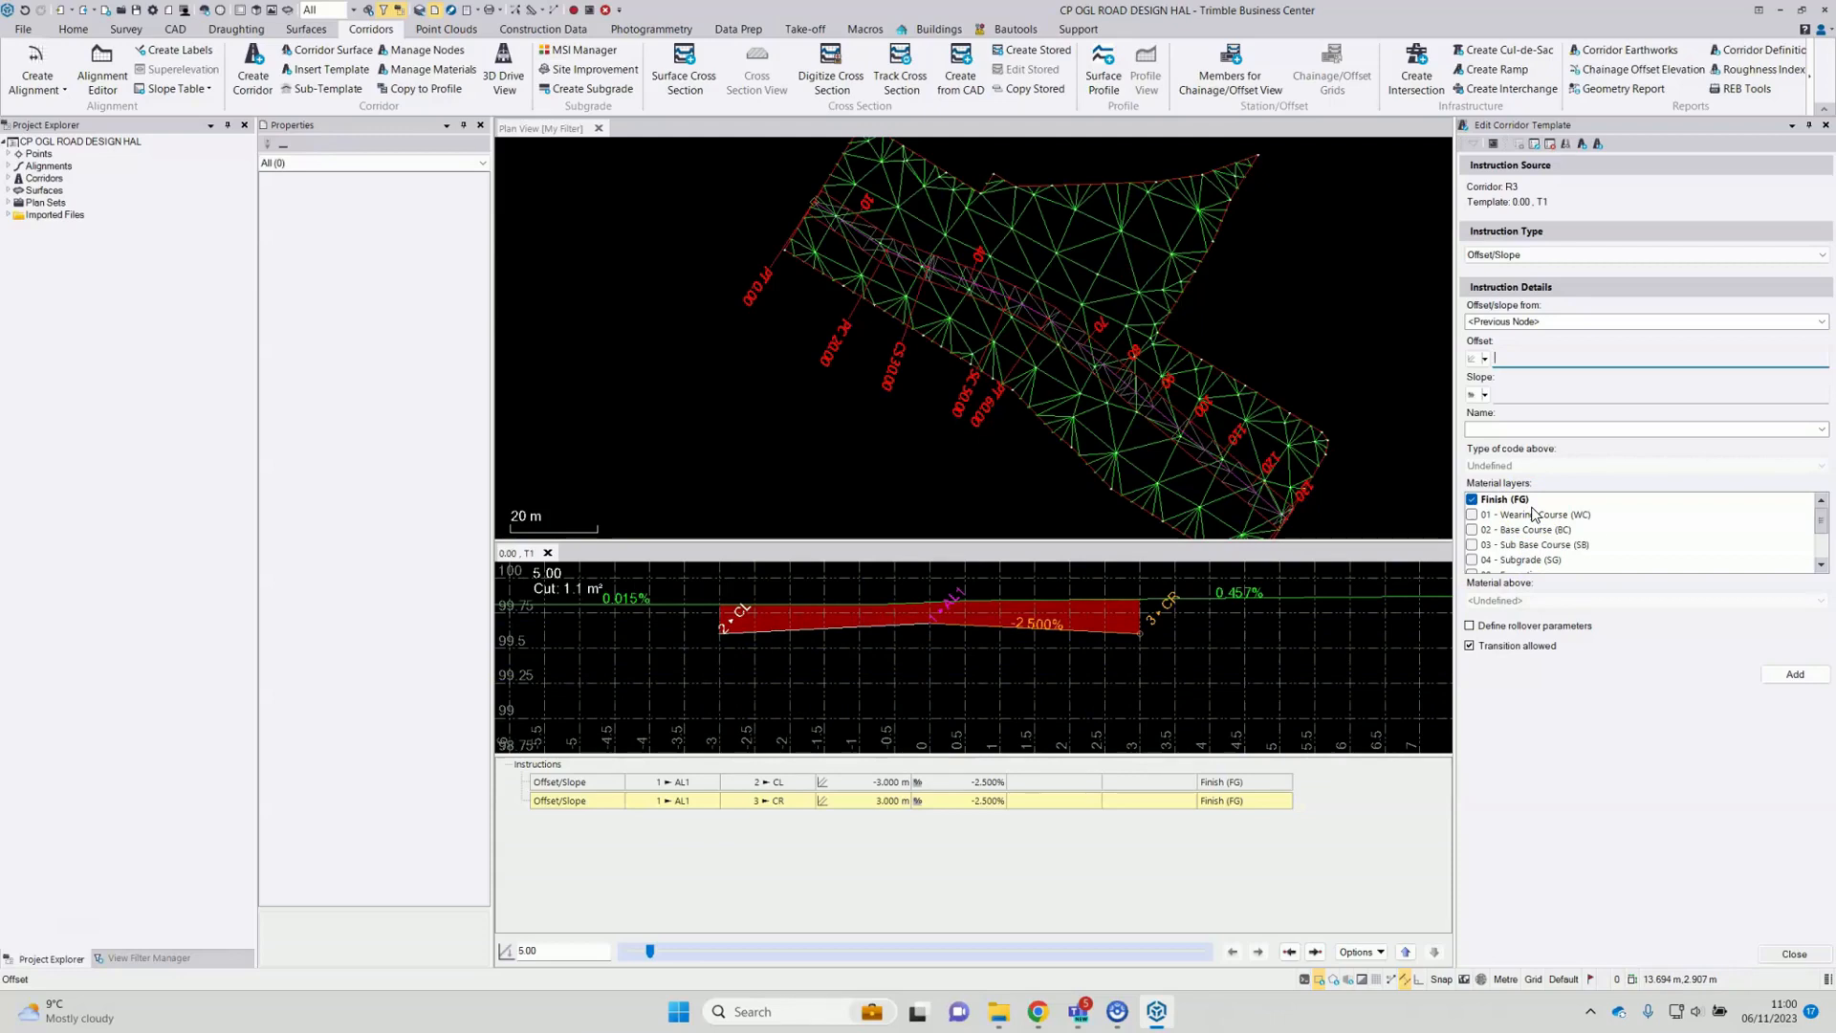
{"action": "left_click", "coordinate": [1822, 256]}
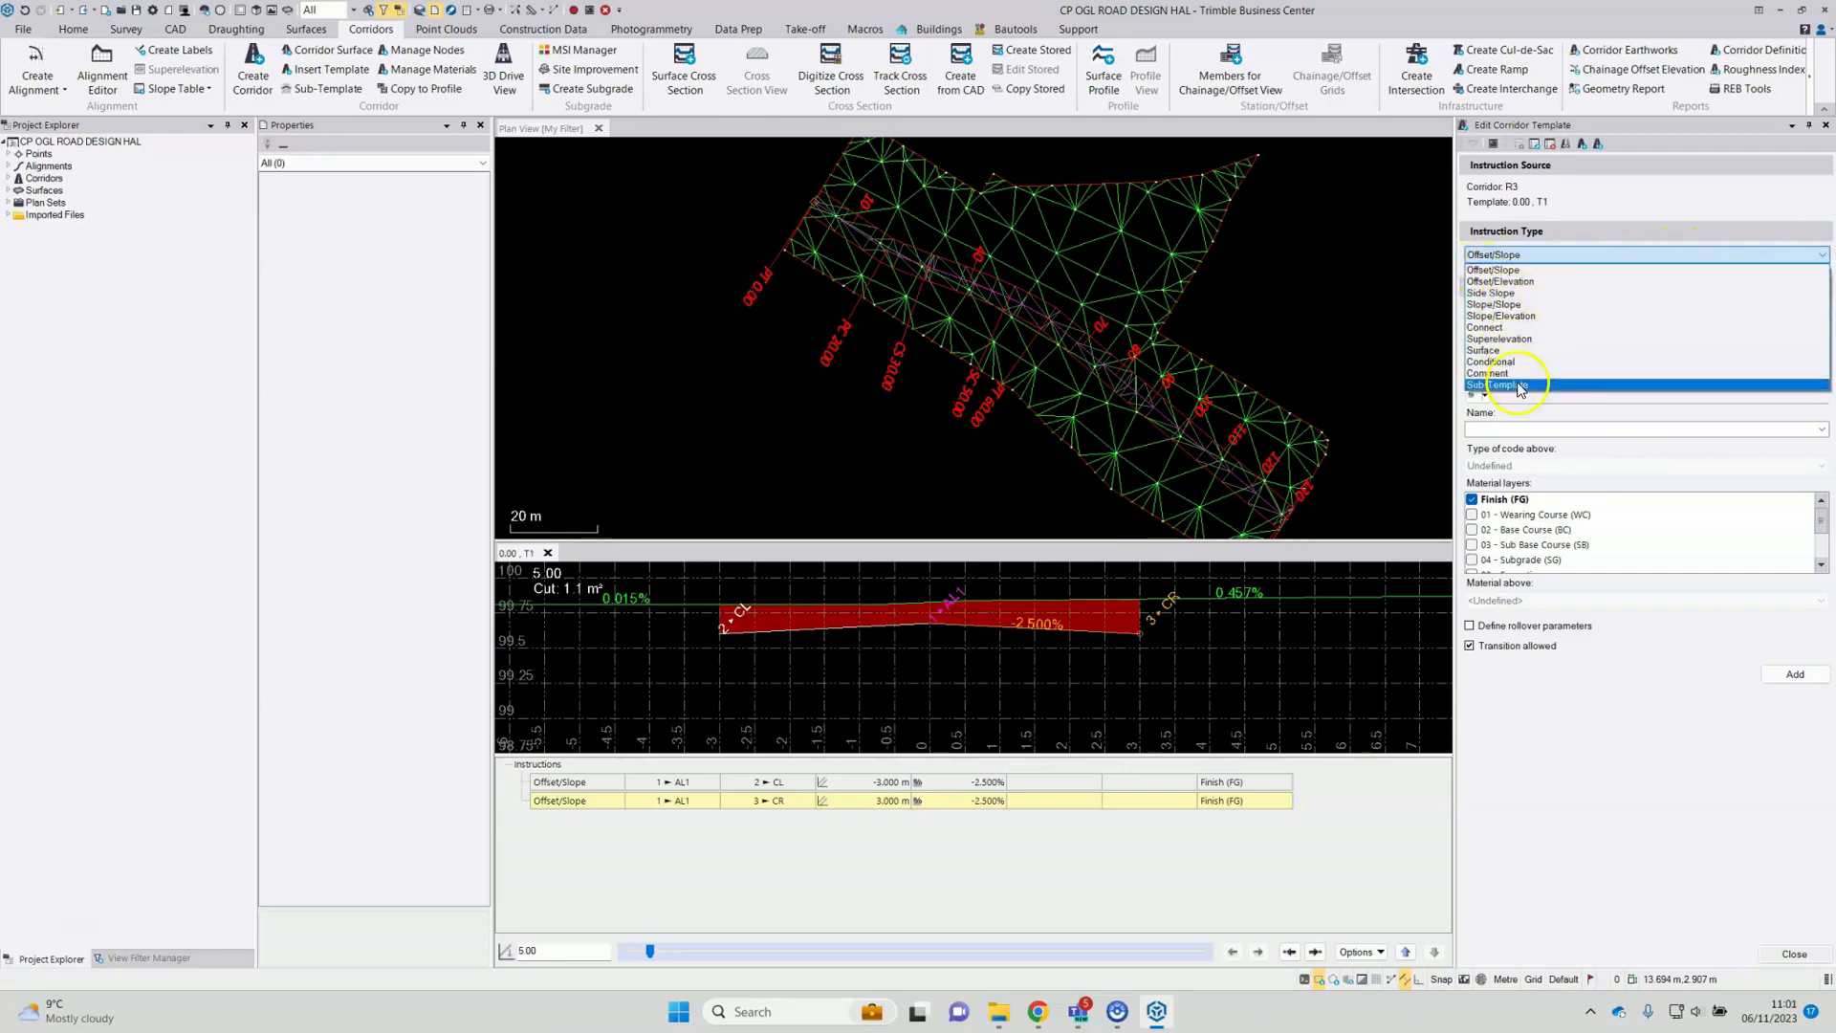
{"action": "left_click", "coordinate": [1506, 283]}
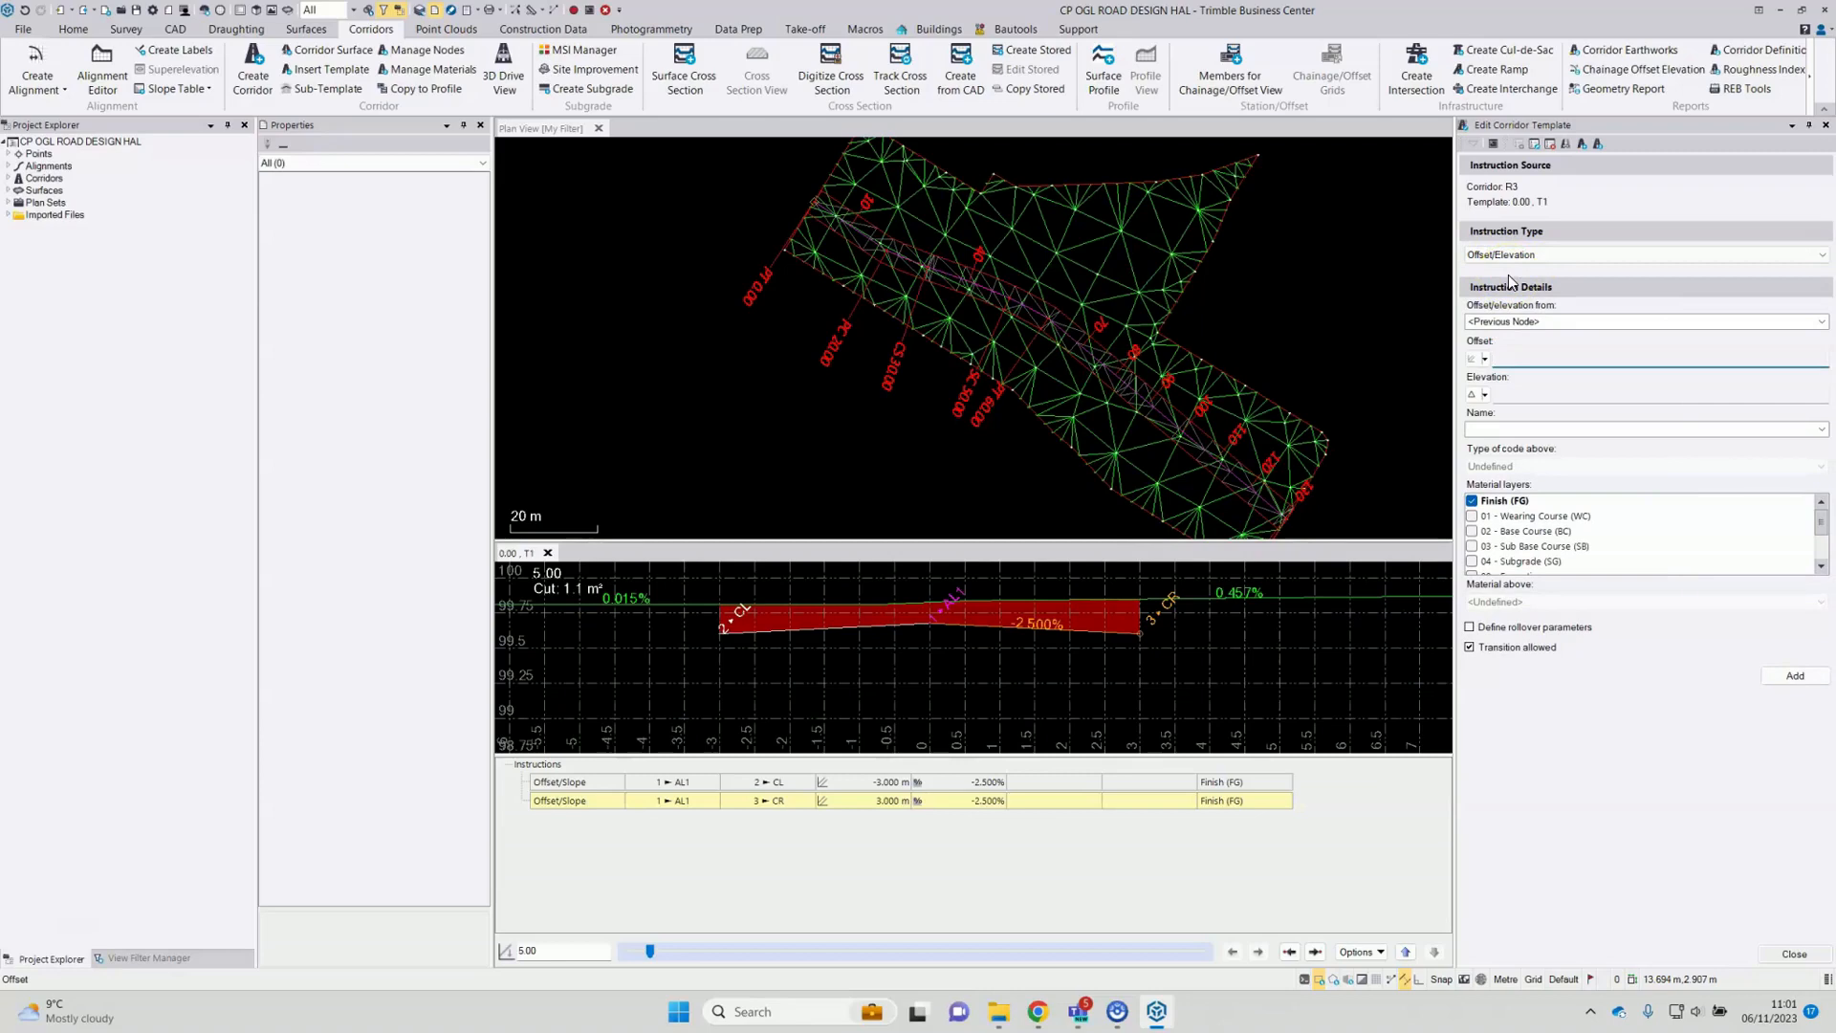
{"action": "left_click", "coordinate": [1505, 323]}
{"action": "left_click", "coordinate": [1505, 322]}
{"action": "left_click", "coordinate": [1498, 338]}
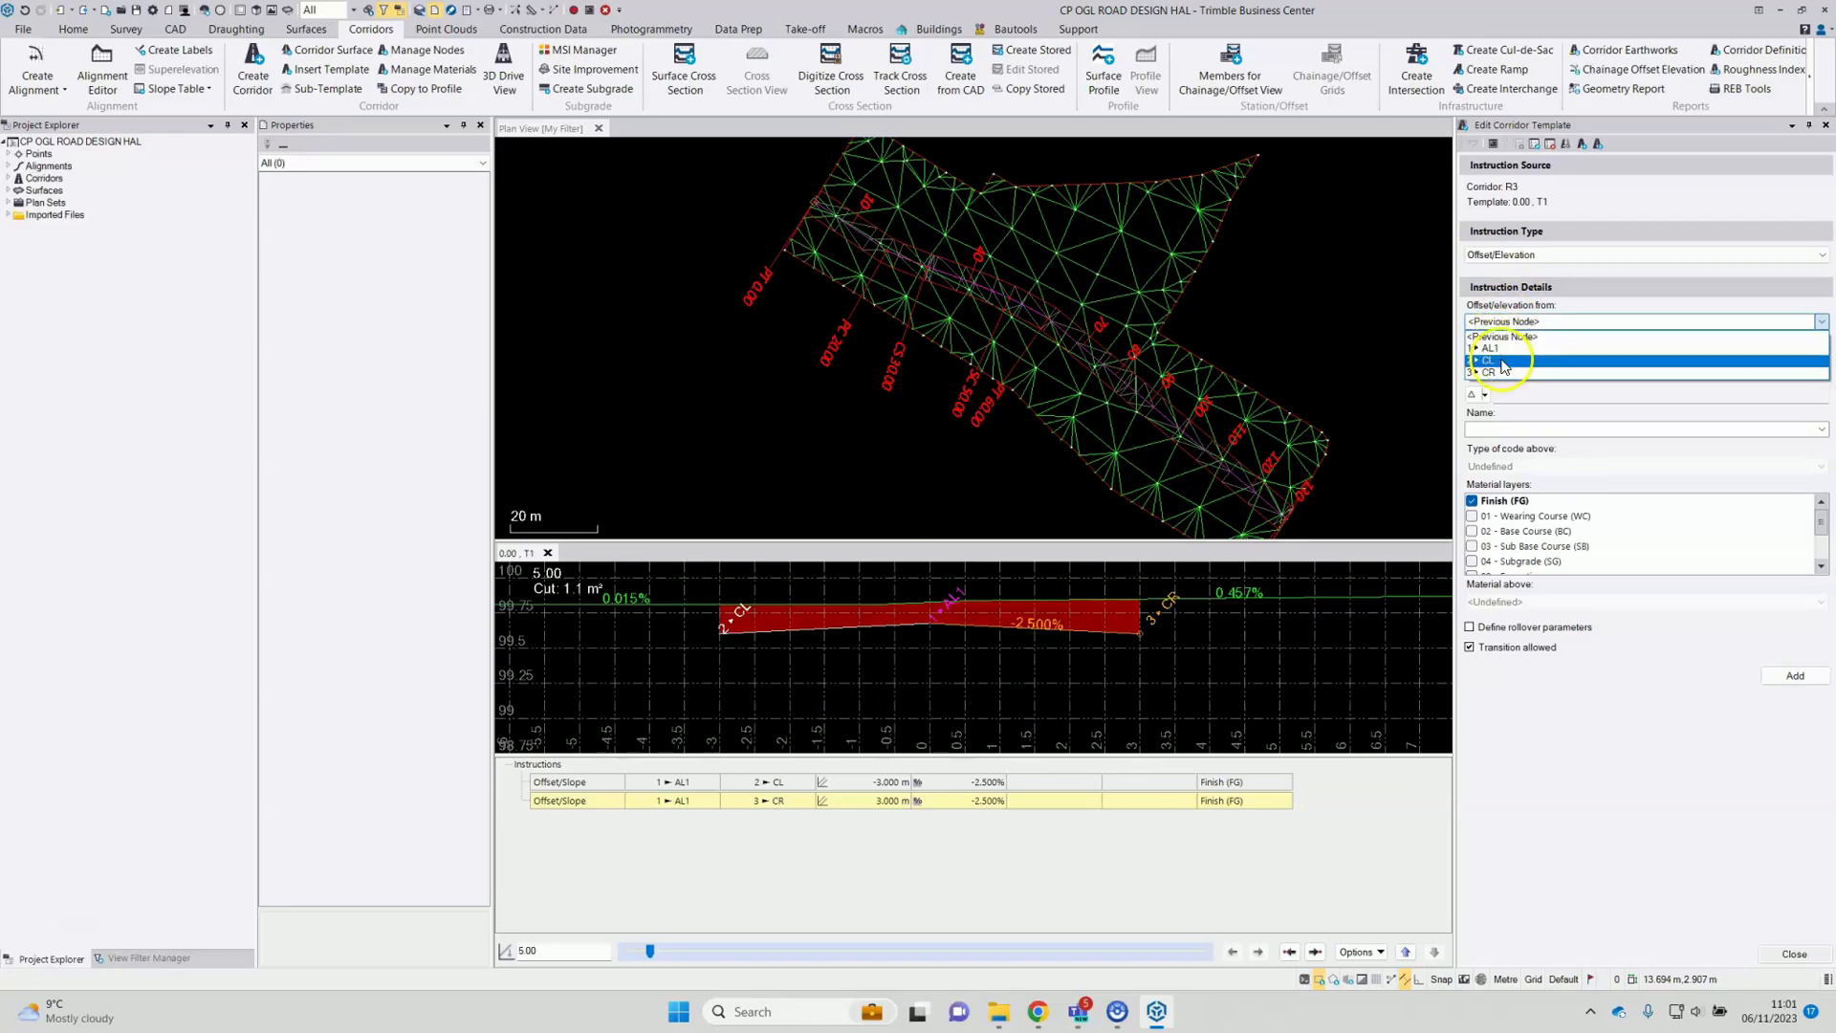
{"action": "left_click", "coordinate": [1499, 363]}
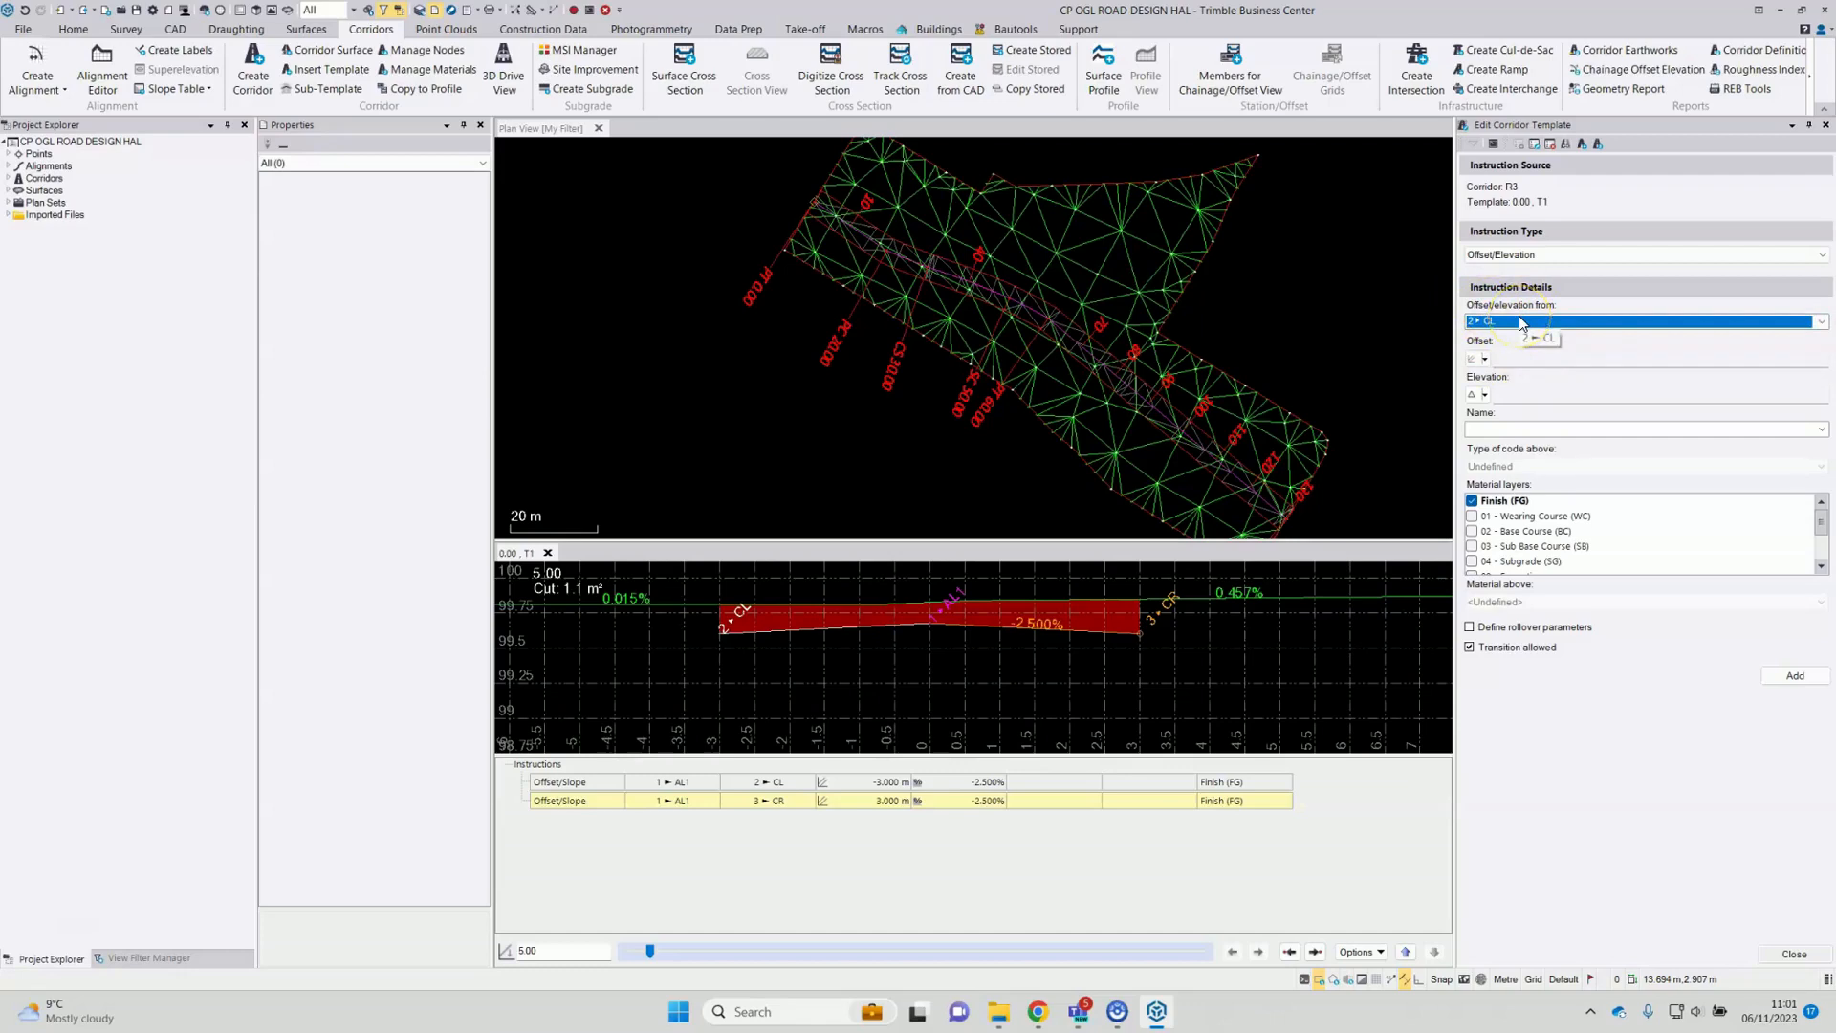
{"action": "left_click", "coordinate": [1517, 360]}
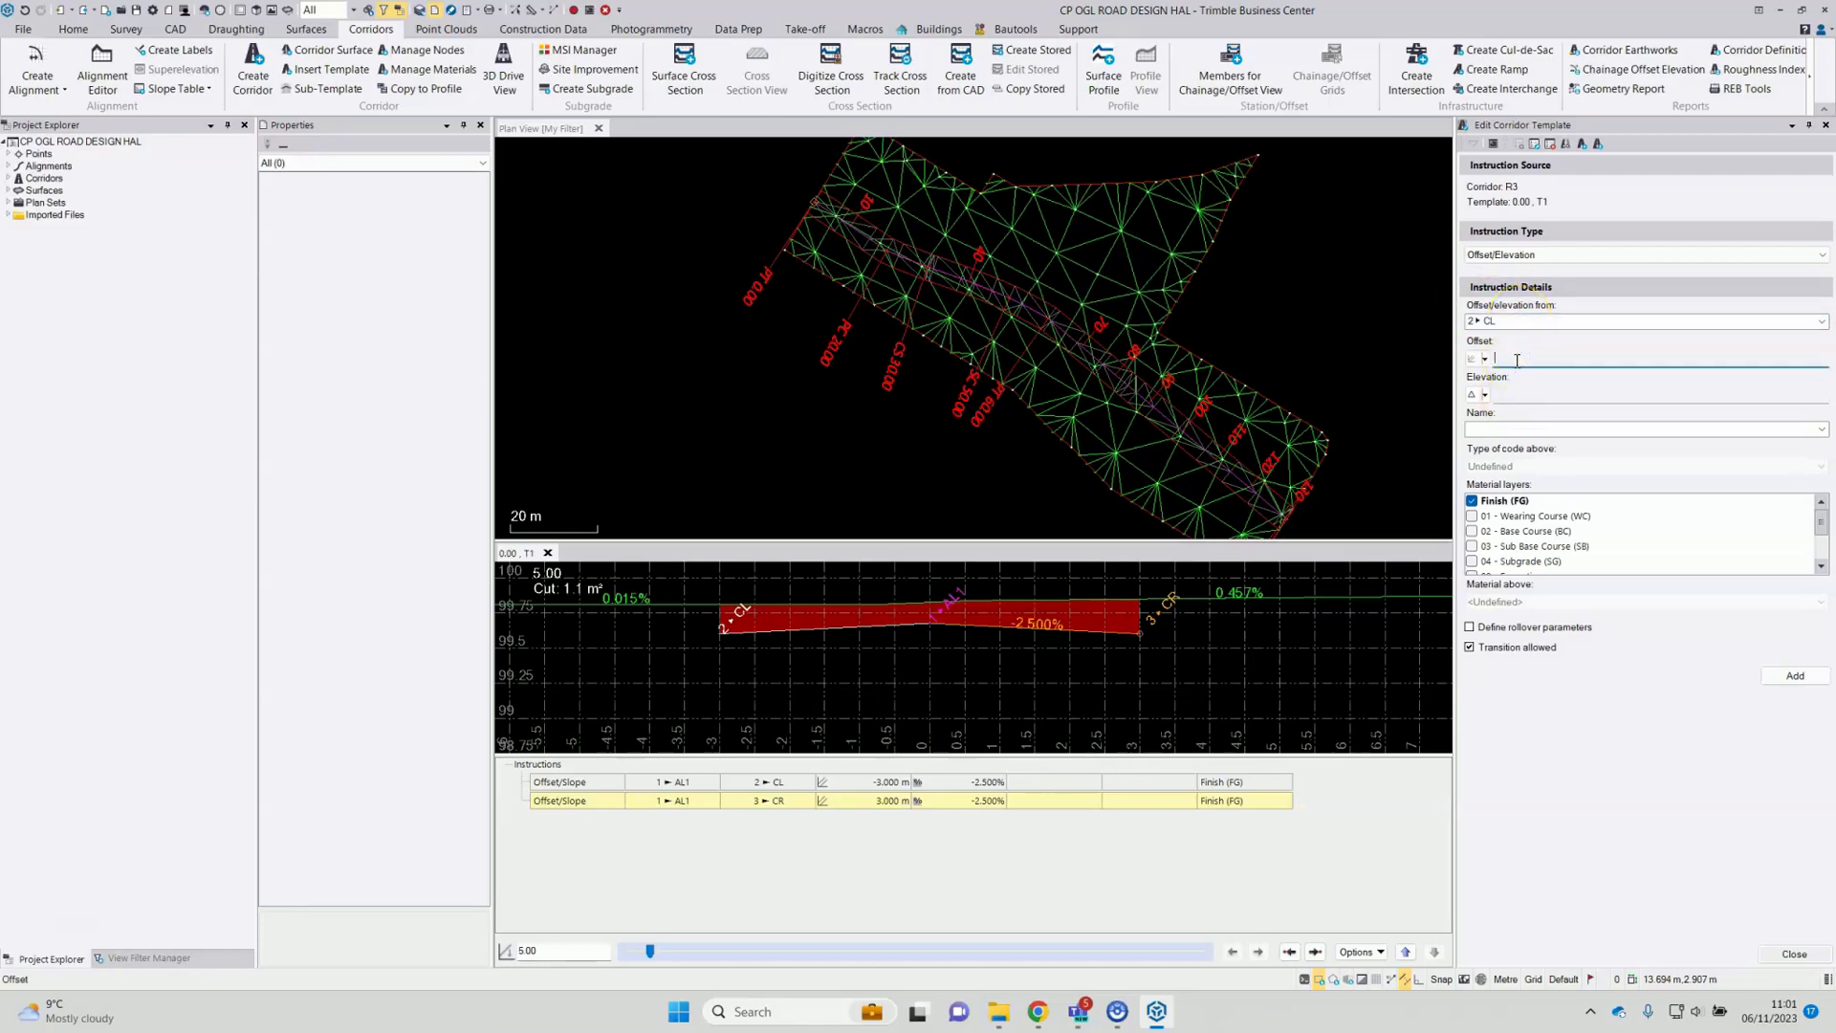
{"action": "key", "text": "Tab"}
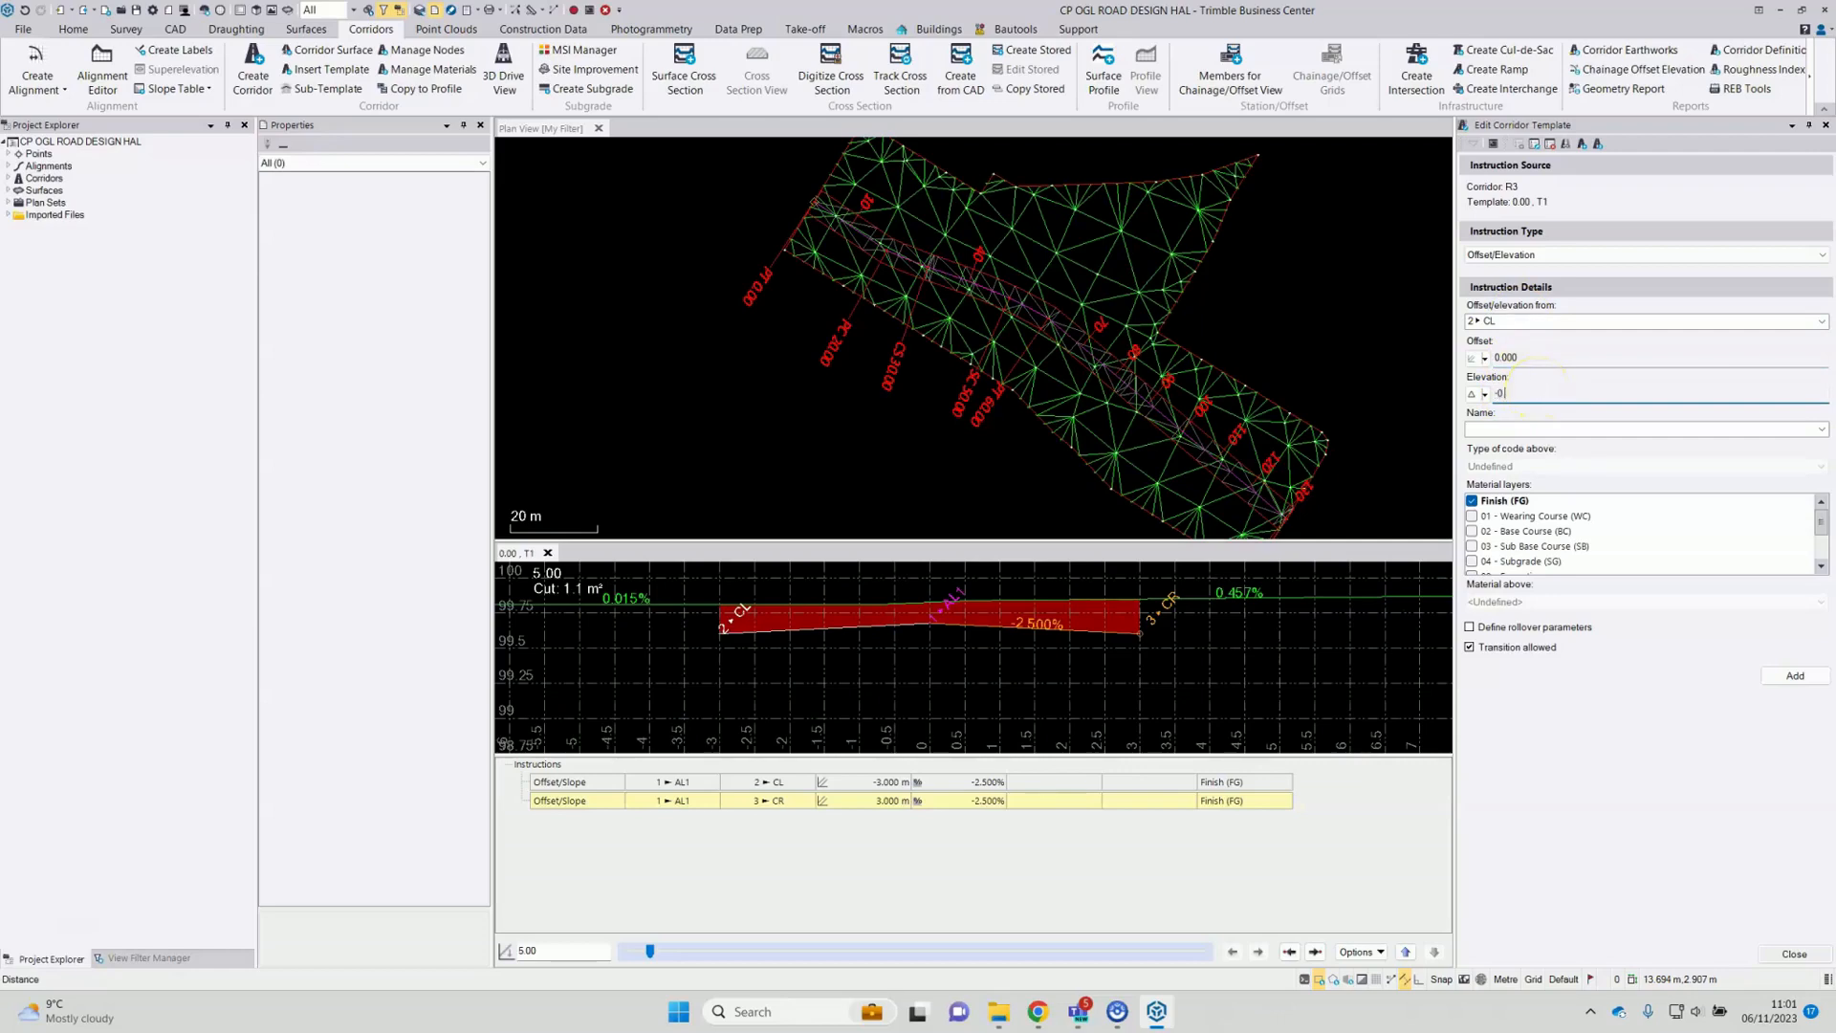
{"action": "key", "text": "Tab"}
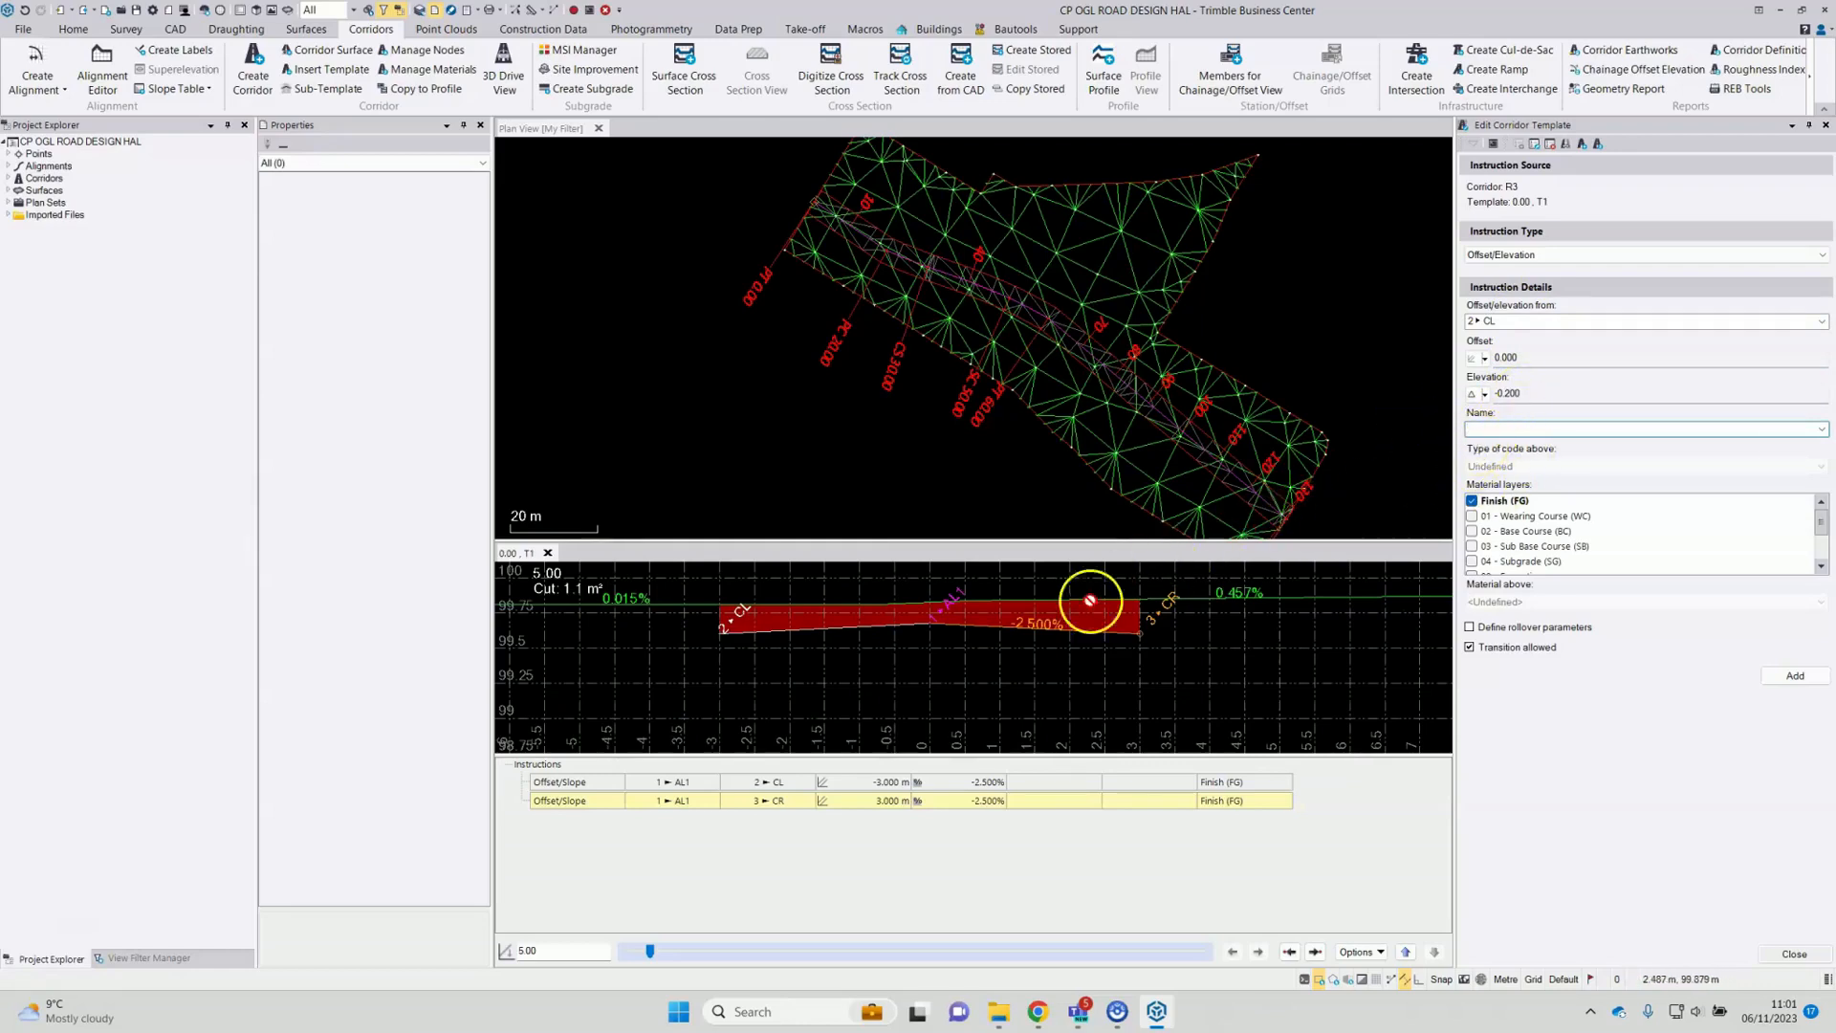
{"action": "left_click", "coordinate": [1473, 501]}
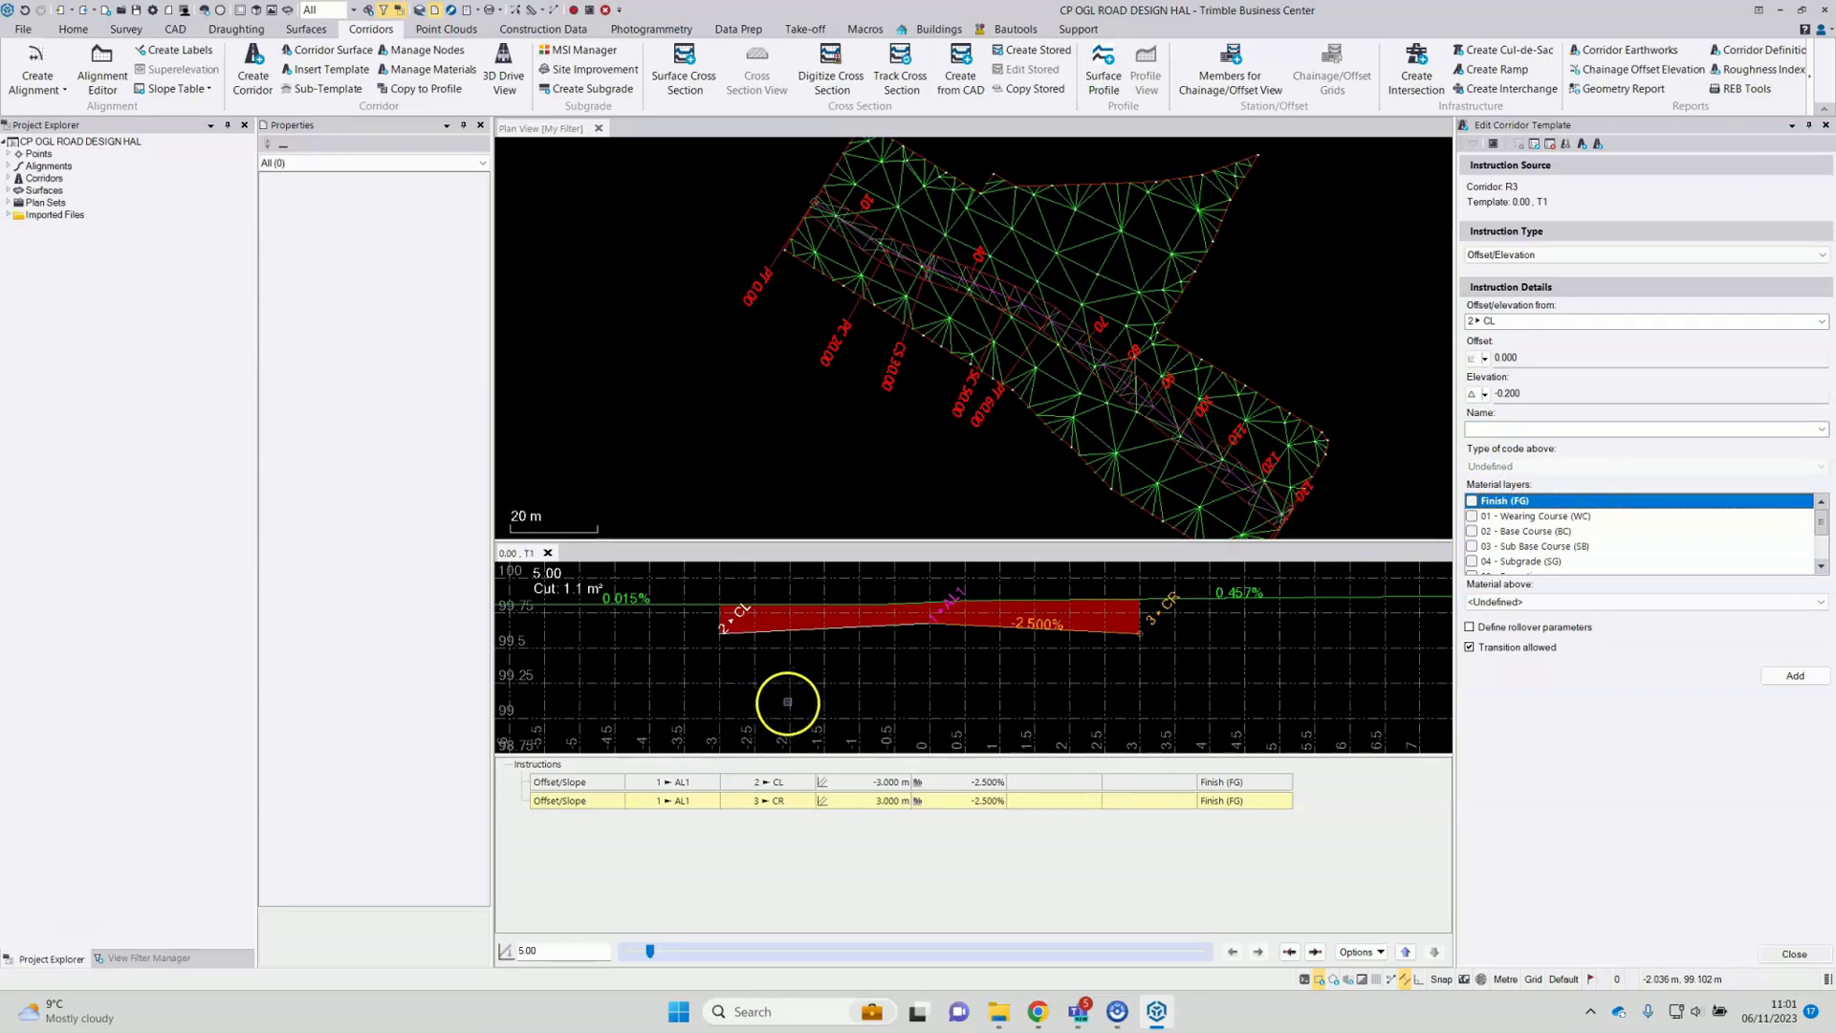
{"action": "left_click", "coordinate": [1798, 677]}
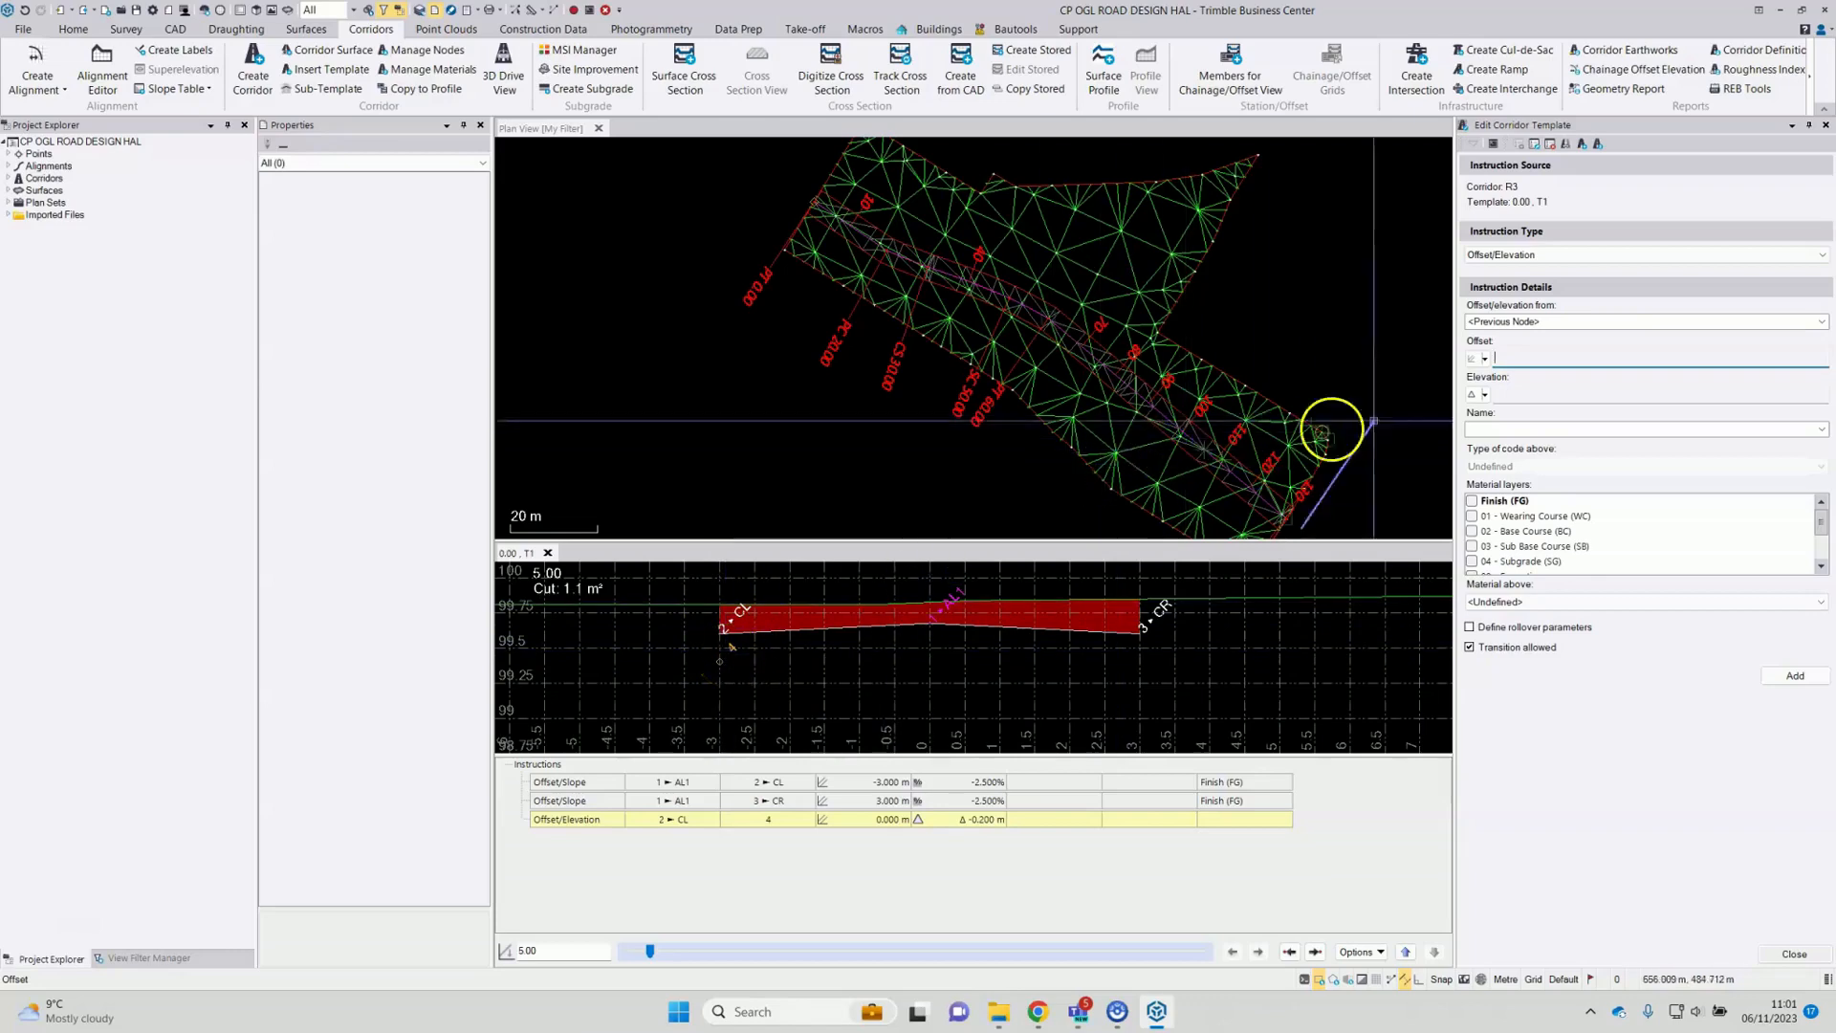
Step: Add an Offset/Elevation instruction from node AL1 with offset 0.000 and elevation -0.200
{"action": "left_click", "coordinate": [1506, 323]}
{"action": "left_click", "coordinate": [1497, 341]}
{"action": "left_click", "coordinate": [1508, 366]}
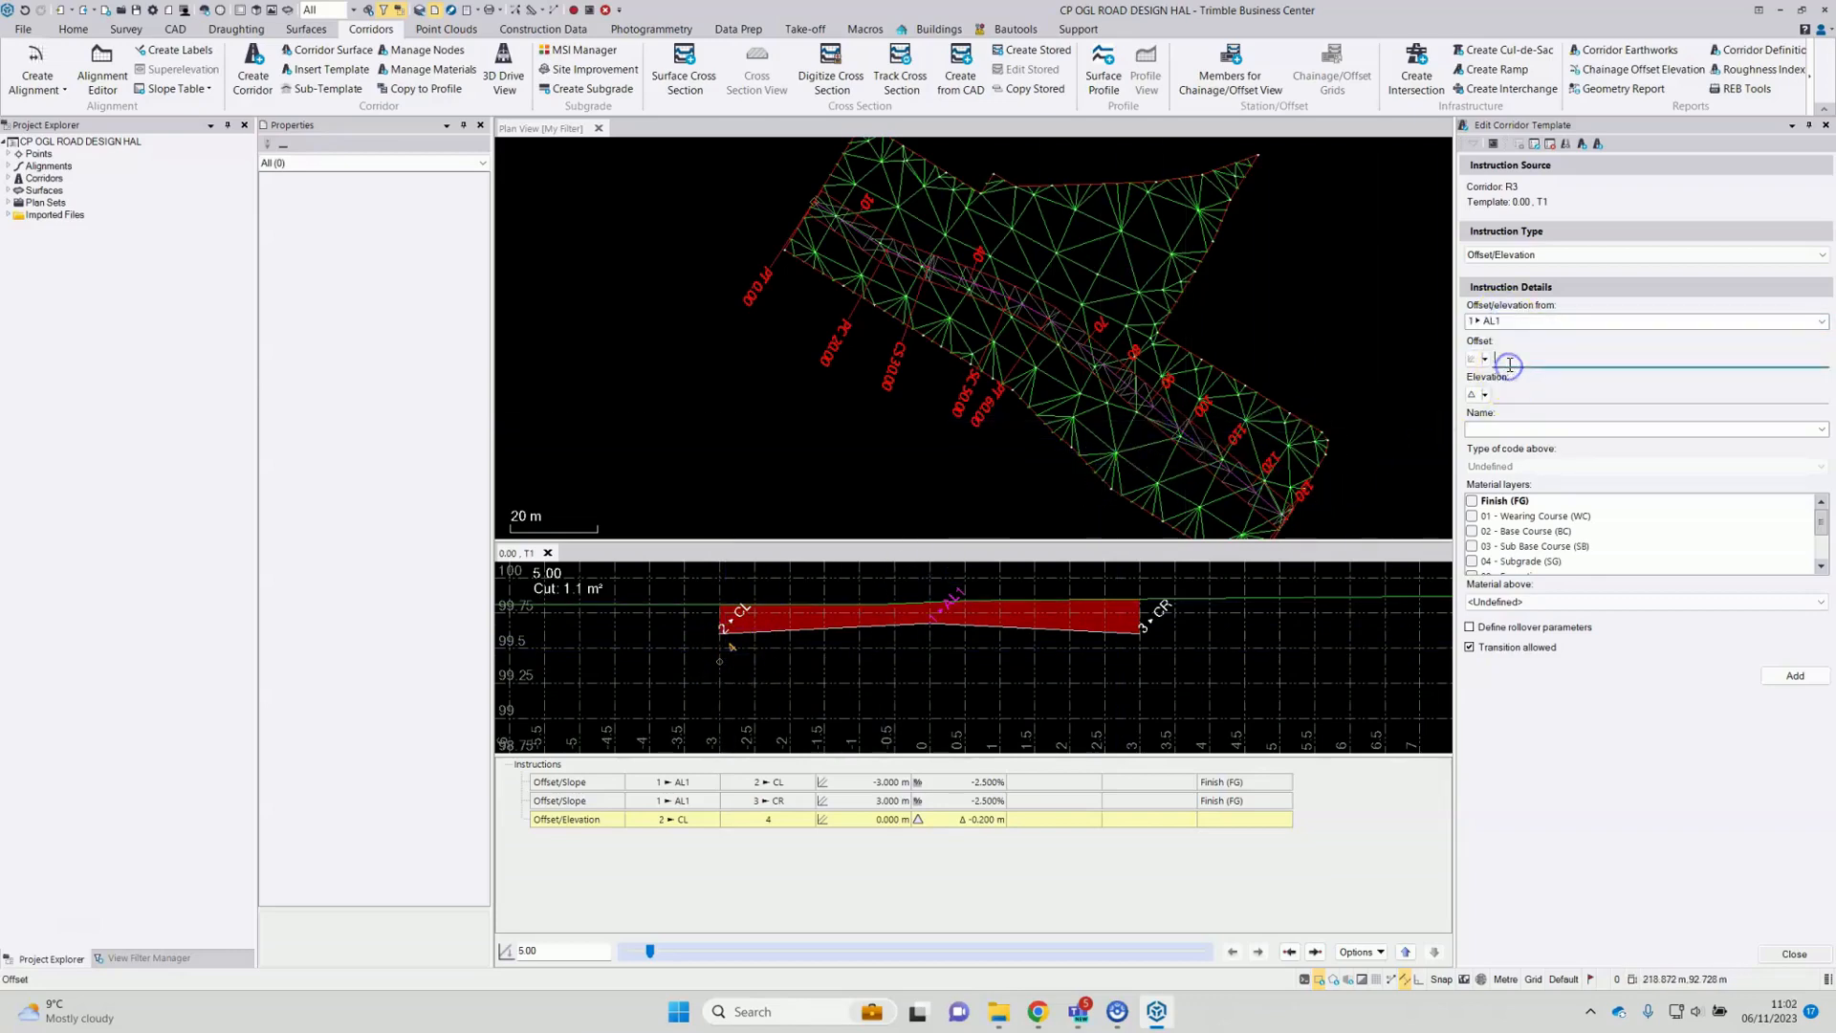
{"action": "type", "text": "0"}
{"action": "key", "text": "Tab"}
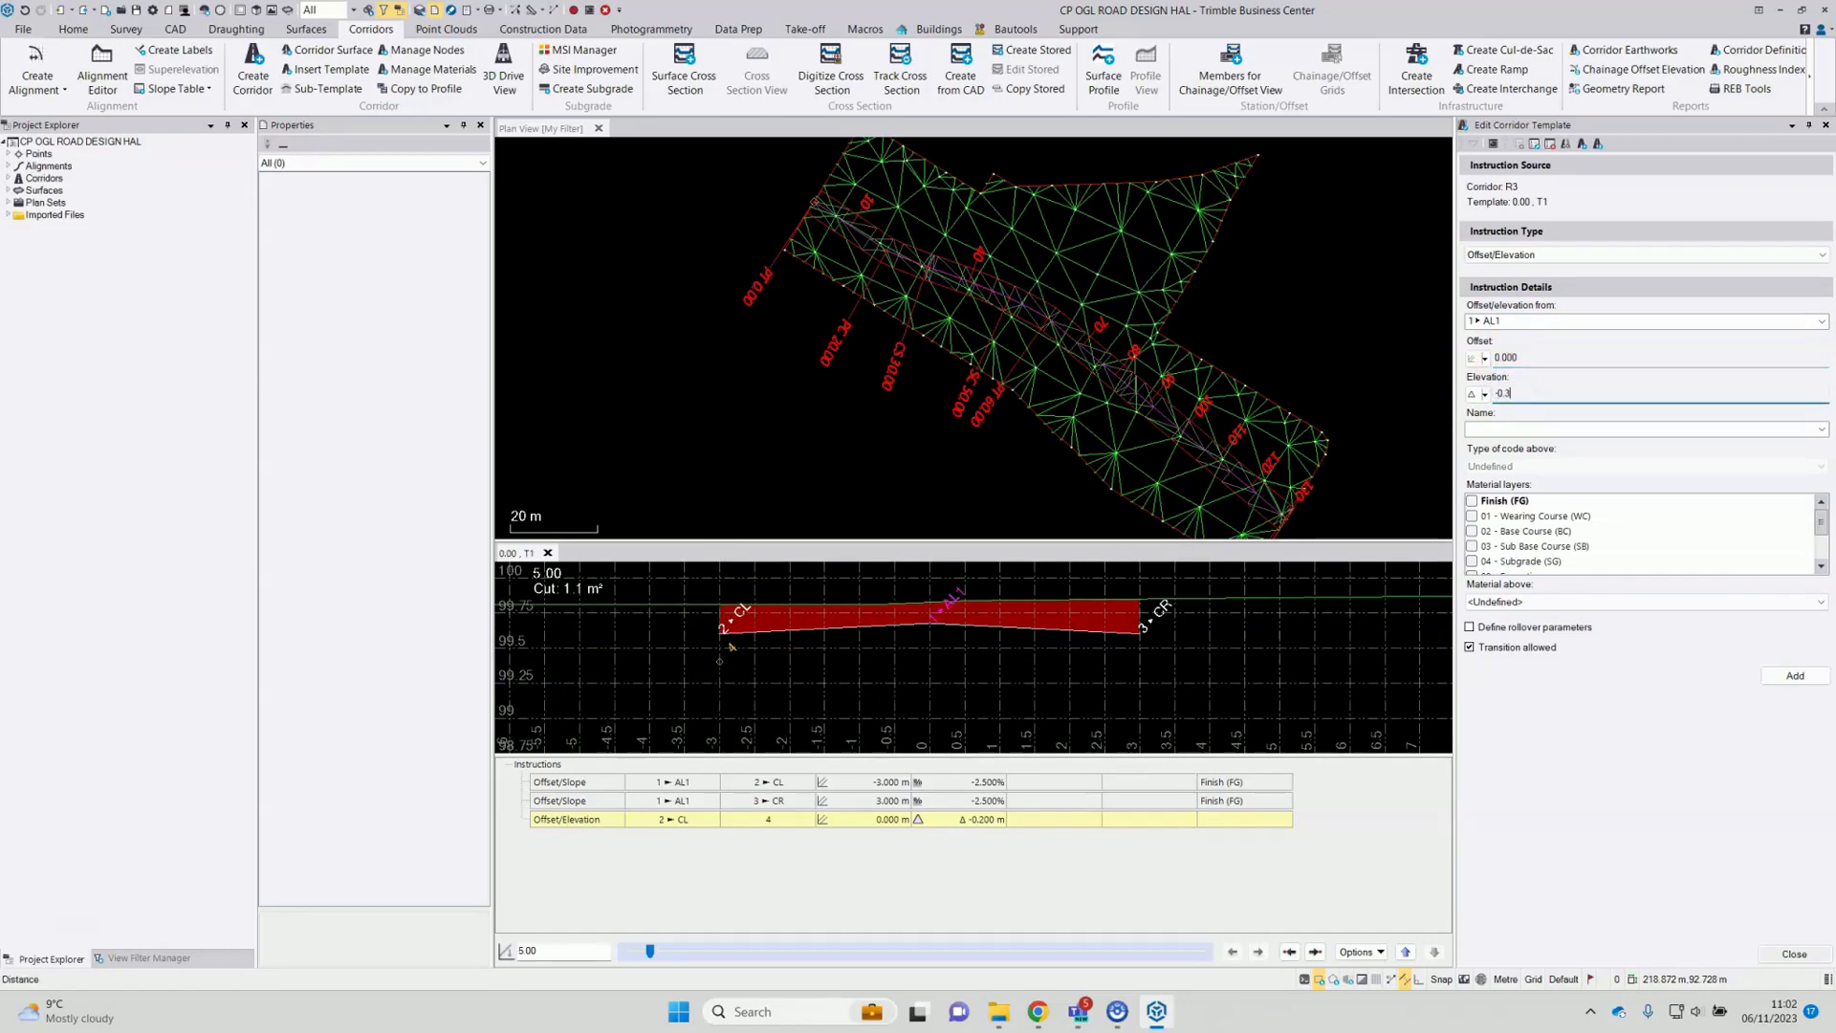
{"action": "key", "text": "Tab"}
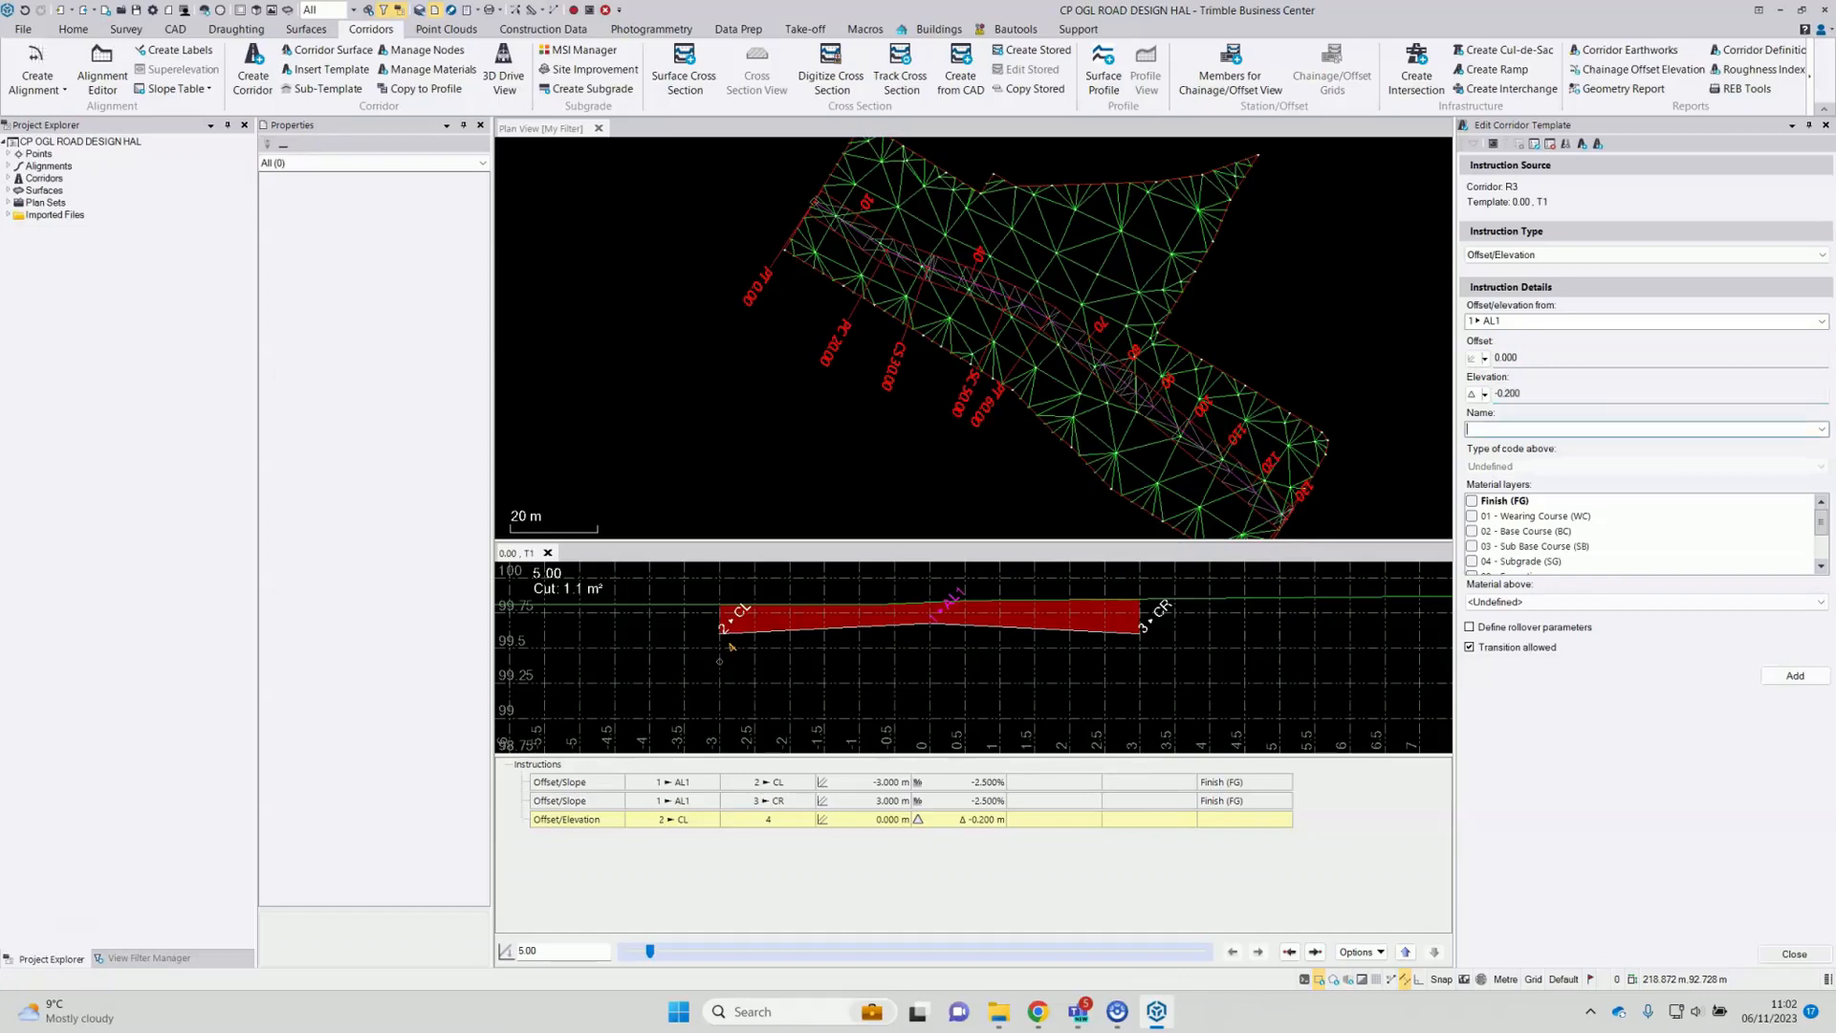
{"action": "left_click", "coordinate": [1795, 675]}
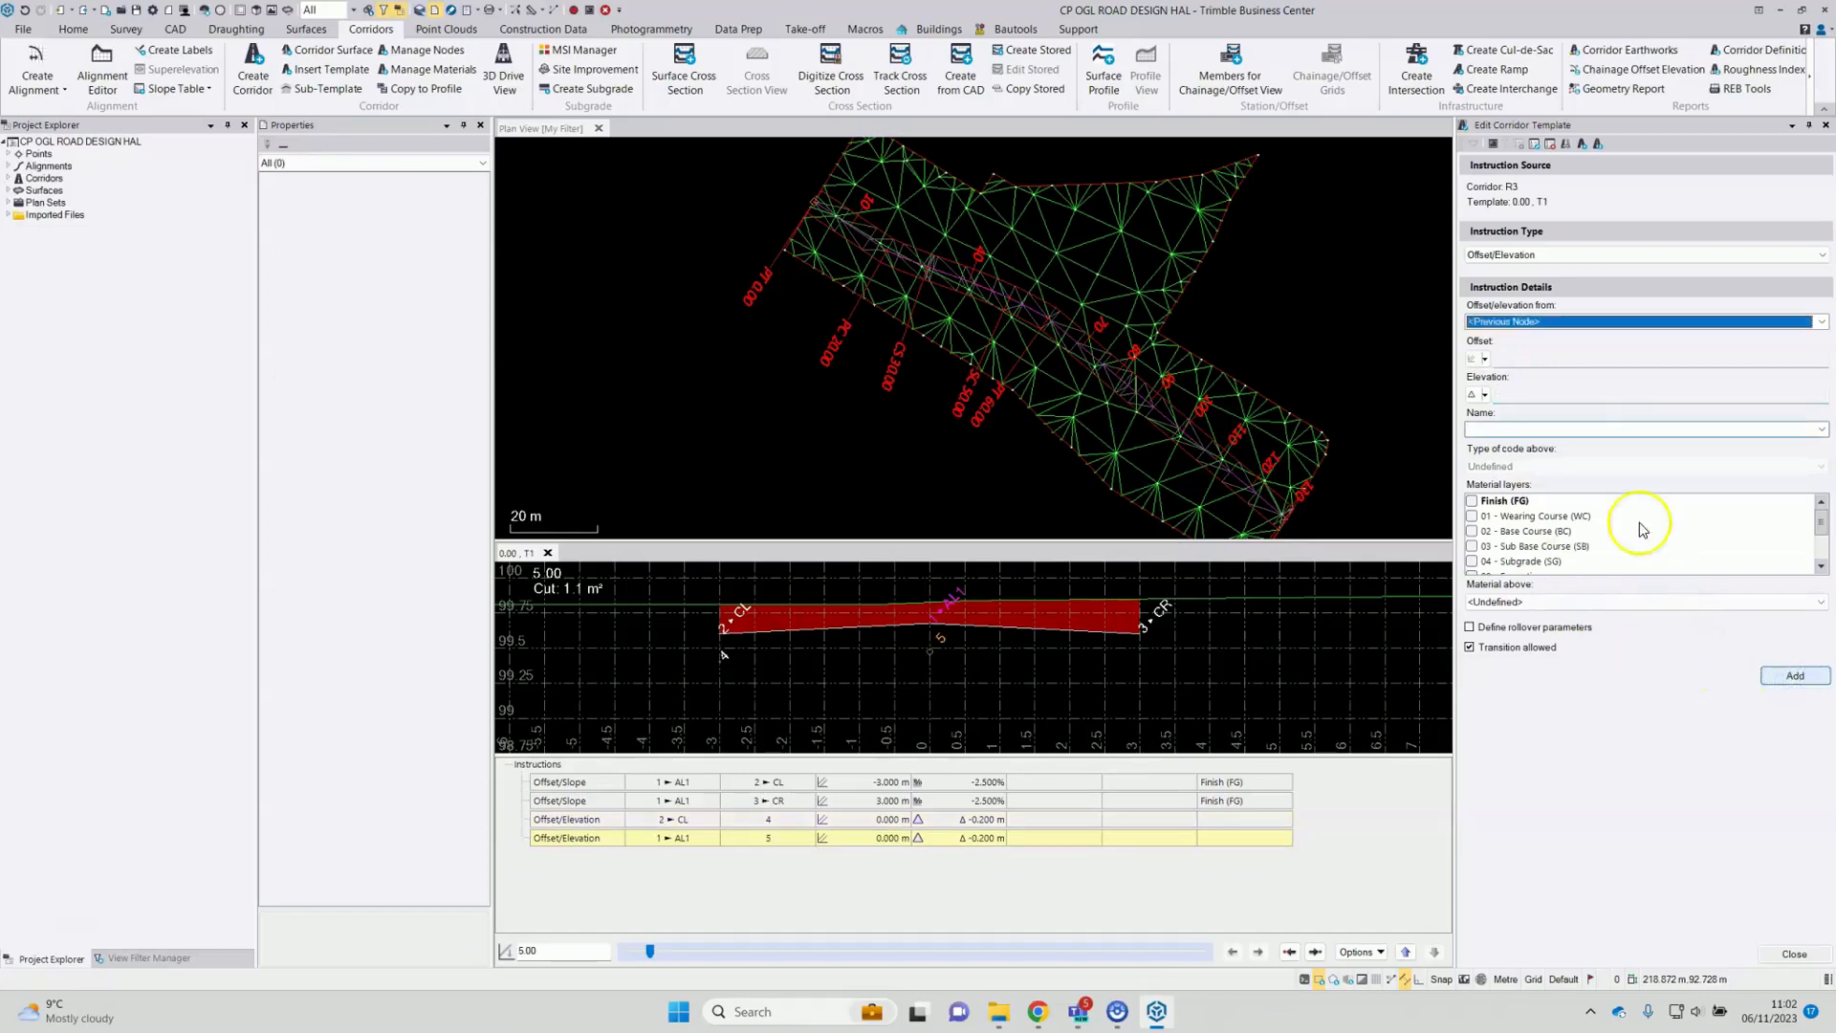
Step: Add an Offset/Elevation instruction from node CR with offset 0.000 and elevation -0.200
{"action": "left_click", "coordinate": [1531, 323]}
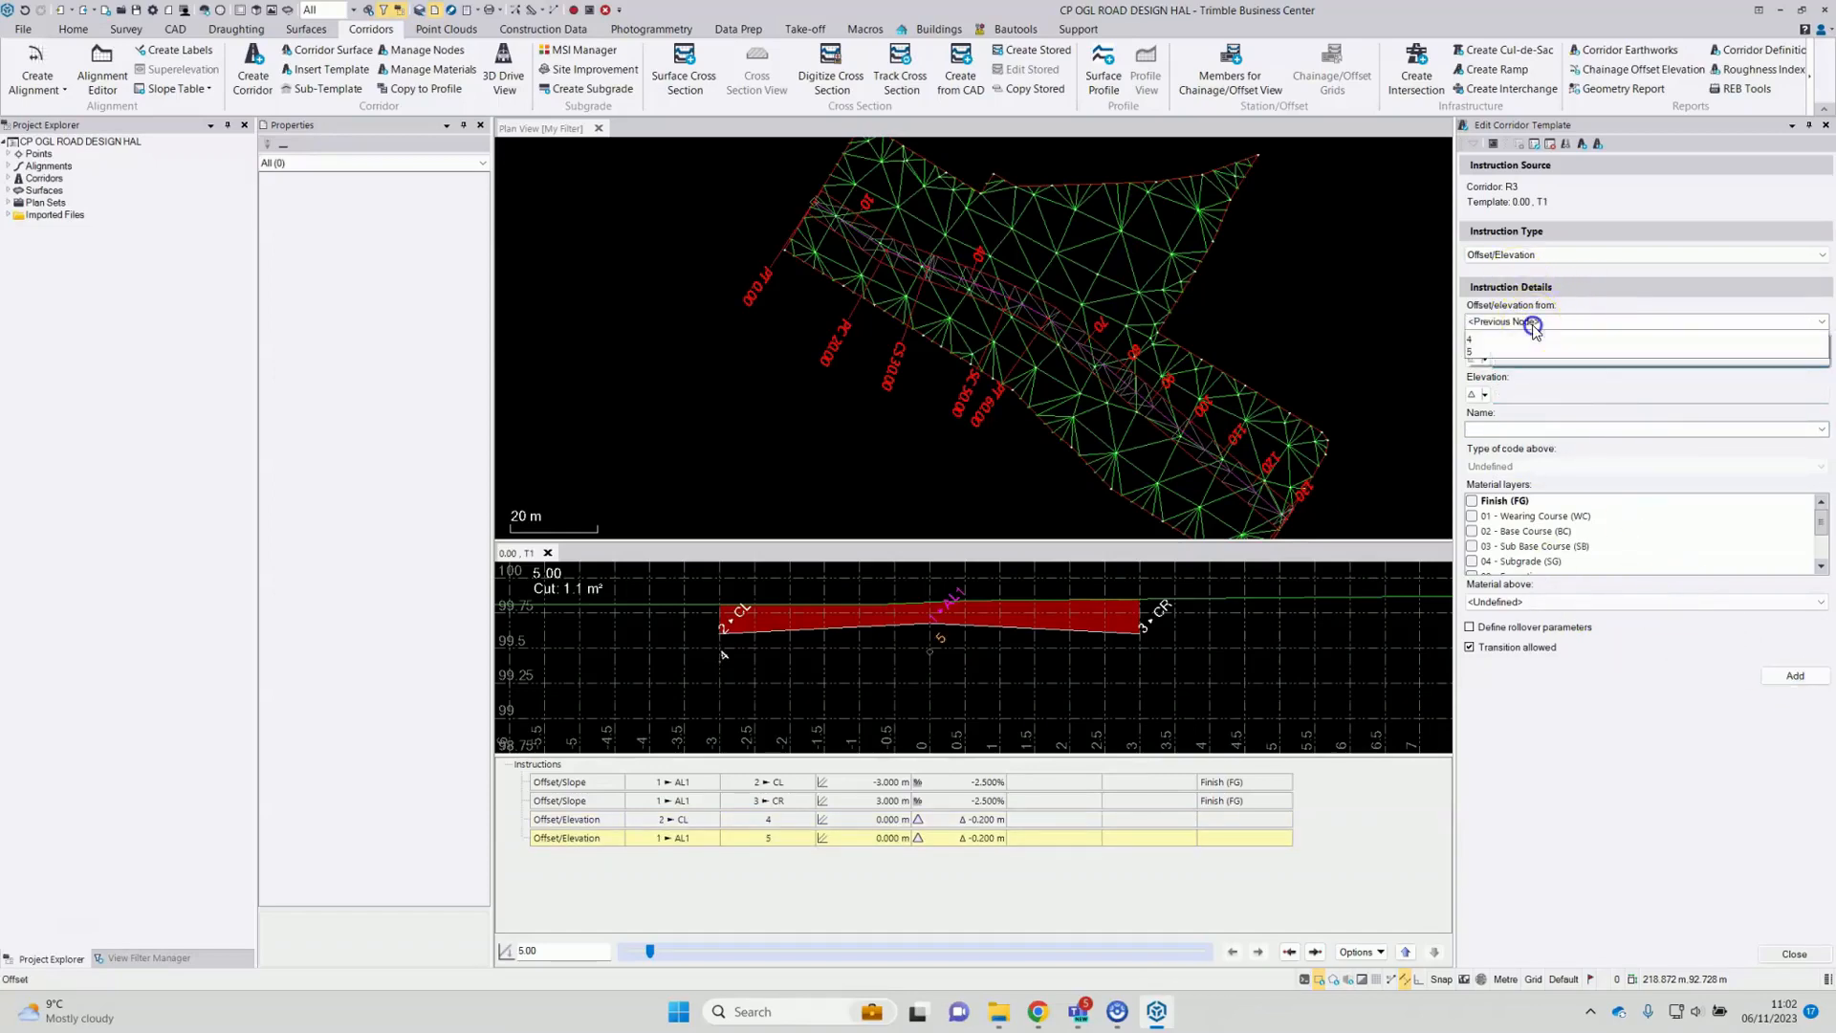
{"action": "left_click", "coordinate": [1506, 366]}
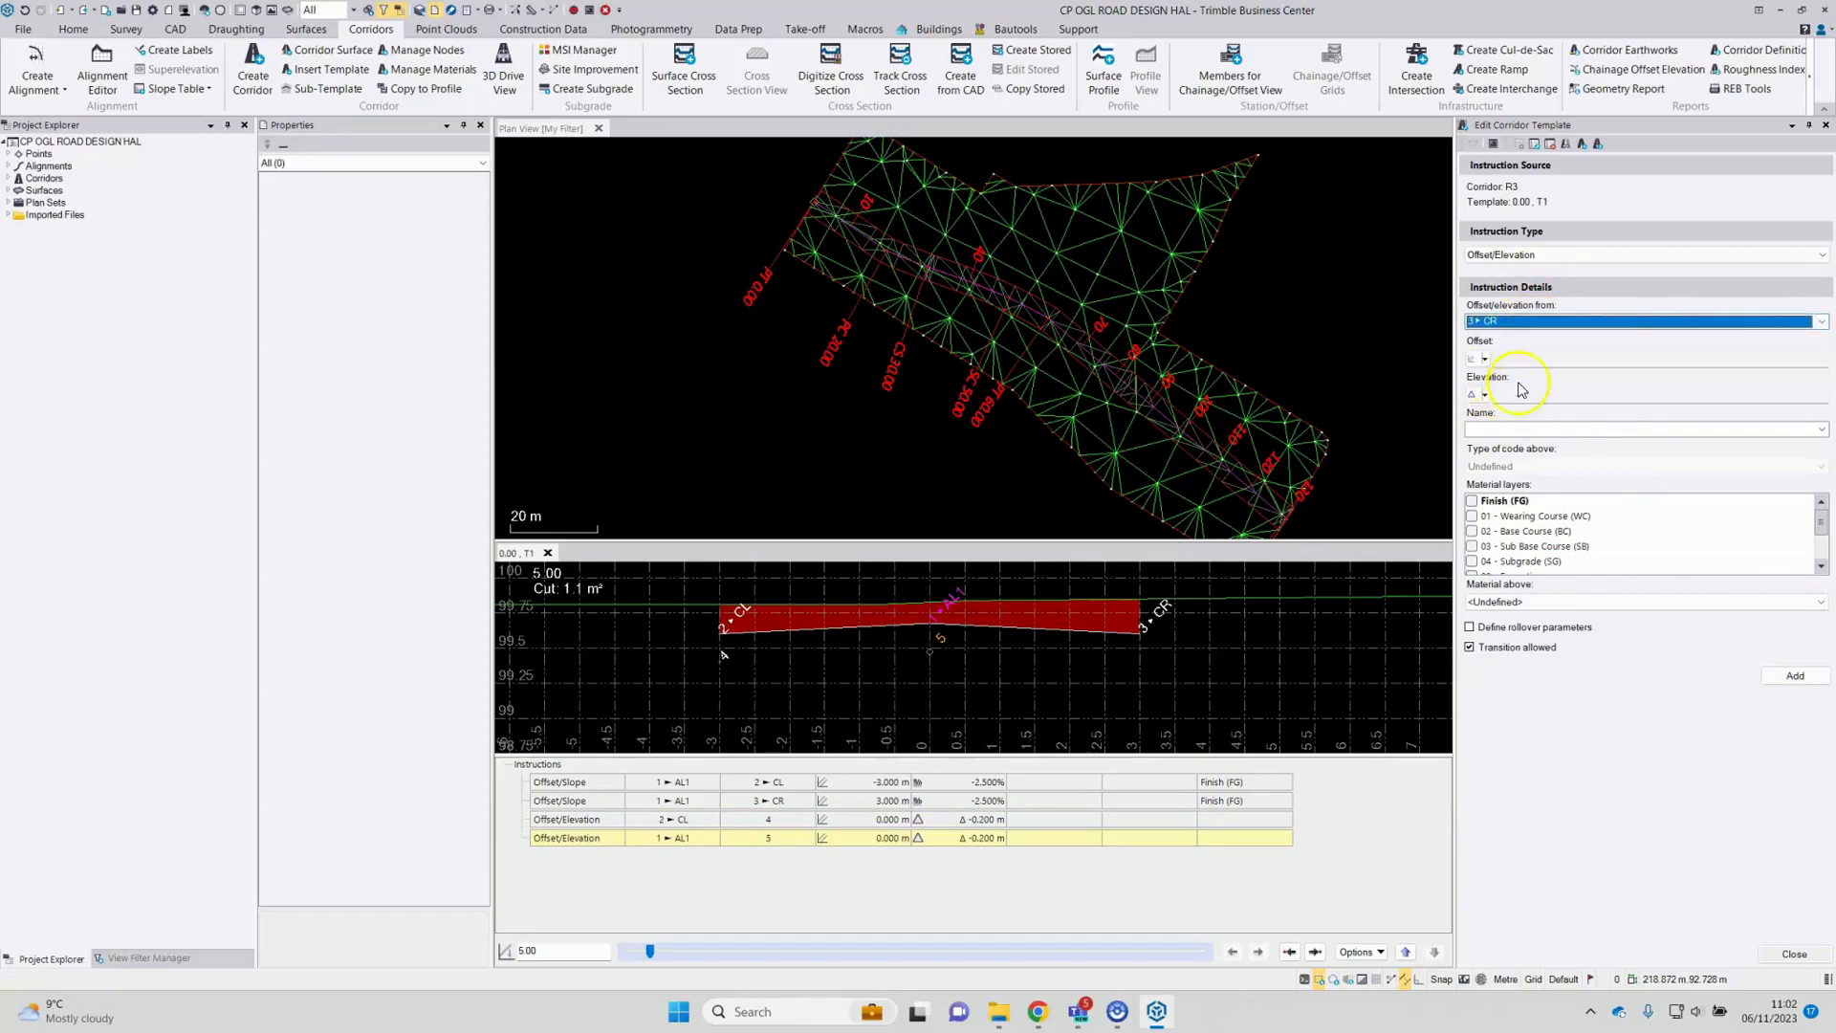
{"action": "left_click", "coordinate": [1520, 360]}
{"action": "left_click", "coordinate": [1495, 393]}
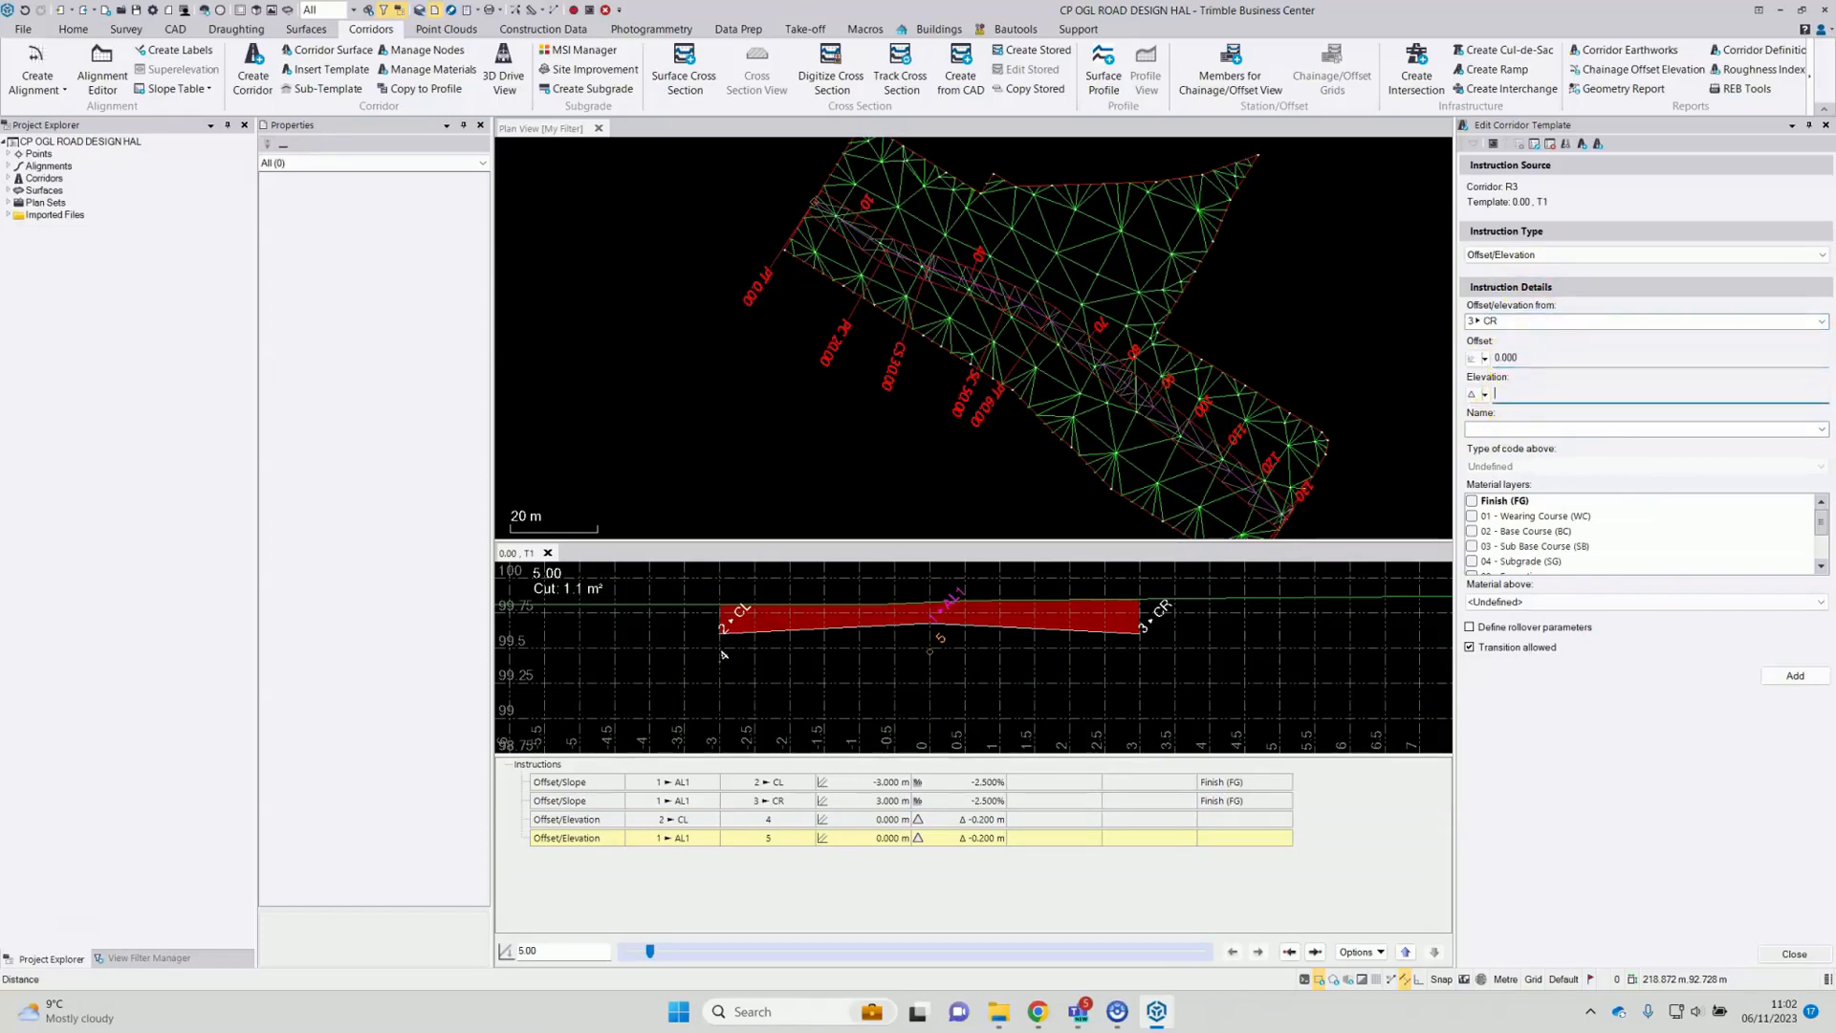
{"action": "type", "text": "-0.2"}
{"action": "key", "text": "Tab"}
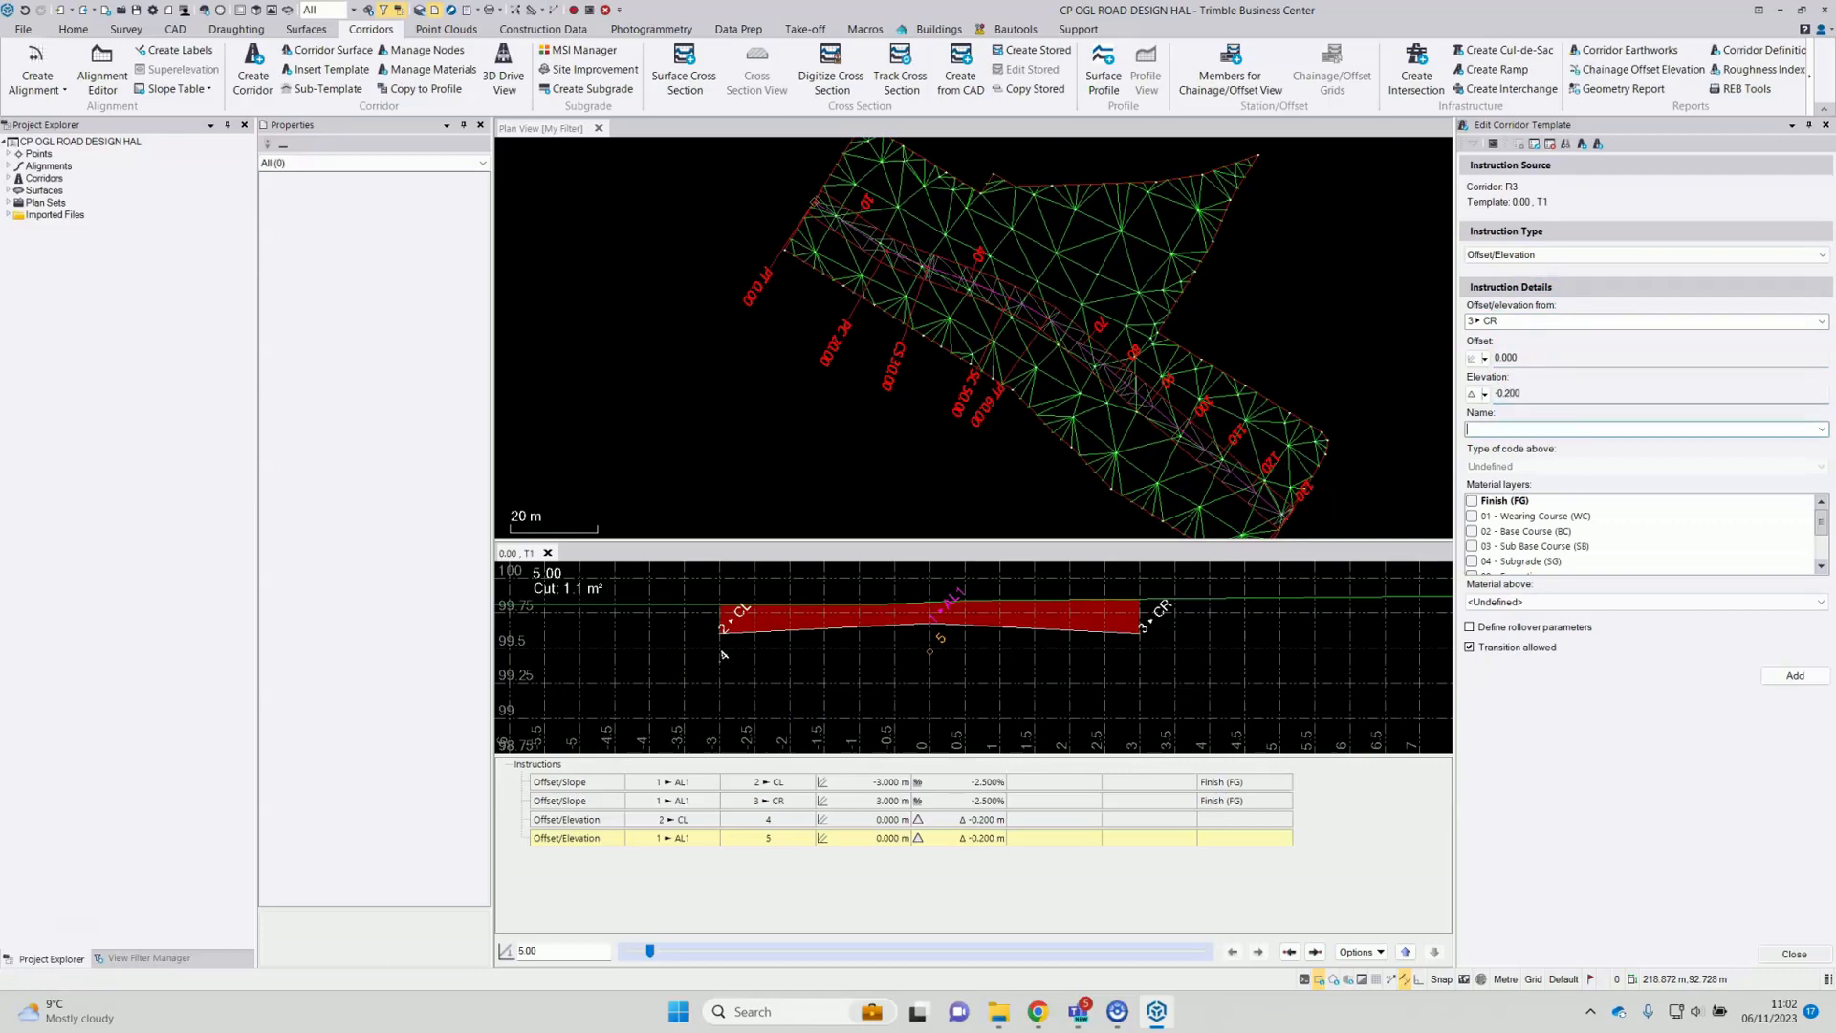
{"action": "left_click", "coordinate": [1794, 676]}
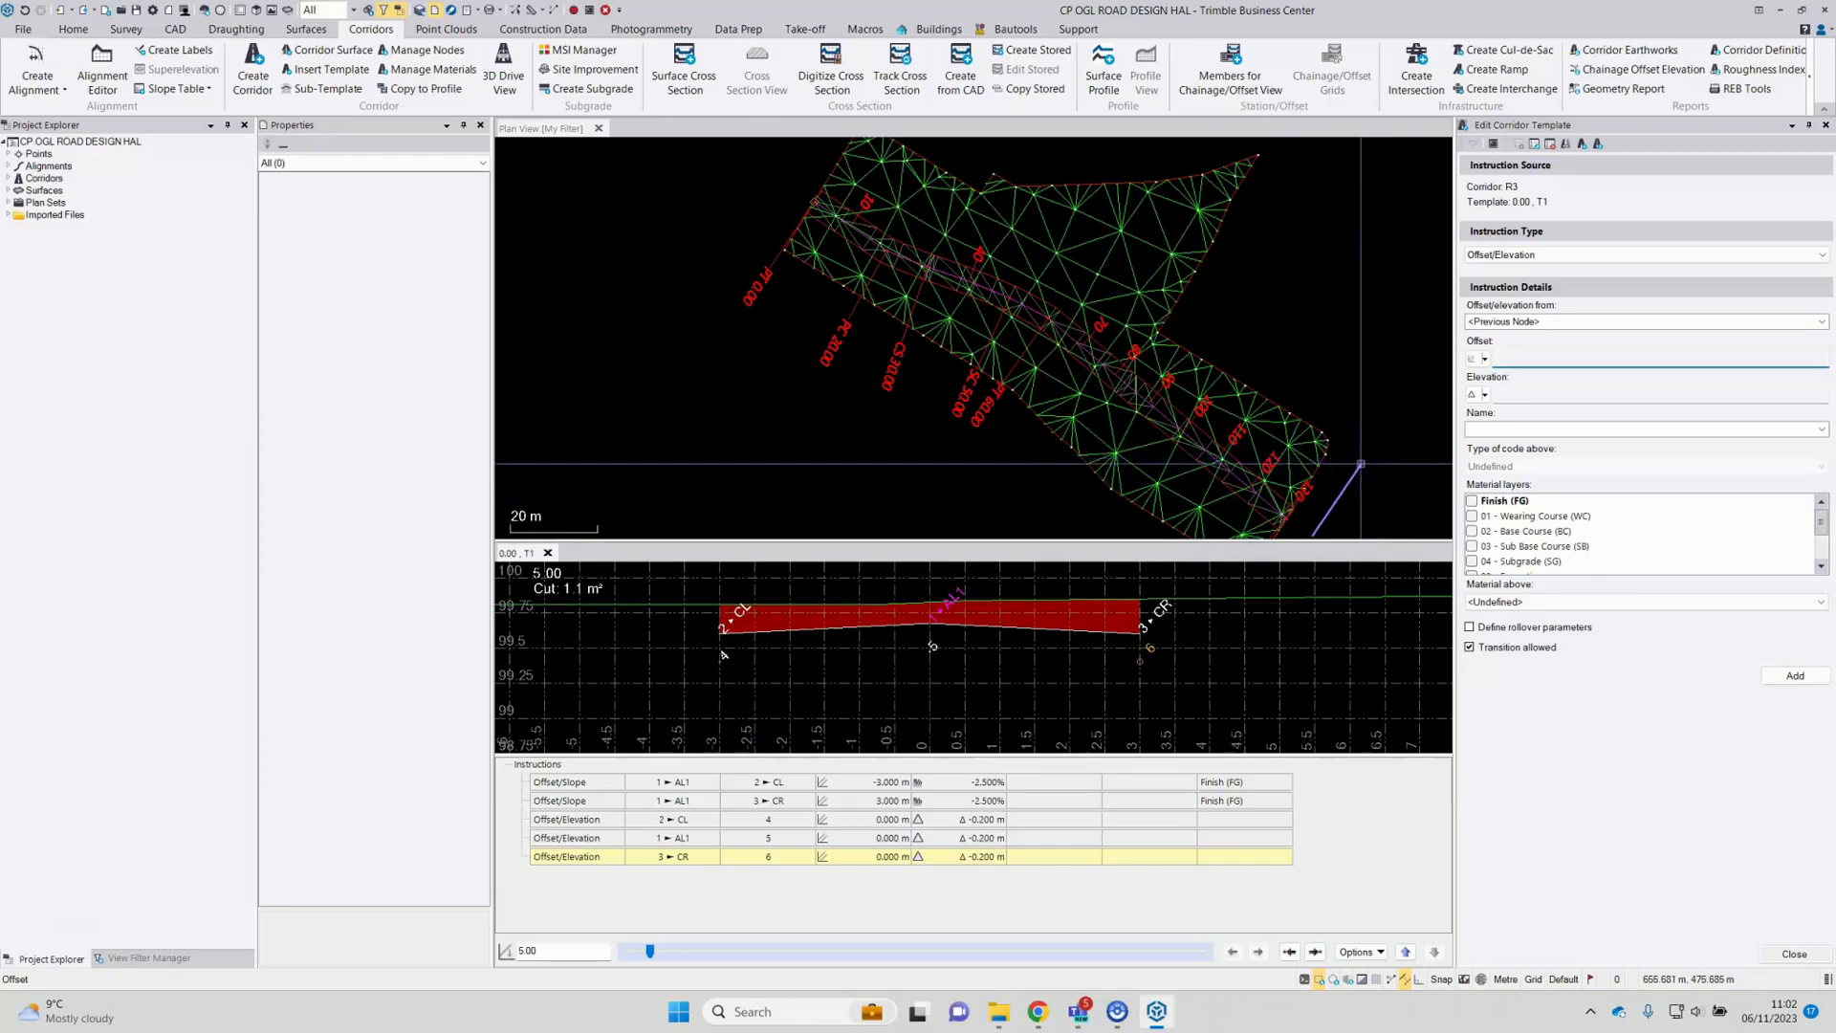
Step: Set up a Connect instruction from node 4 below CL to node 5 below AL1
{"action": "left_click", "coordinate": [1494, 256]}
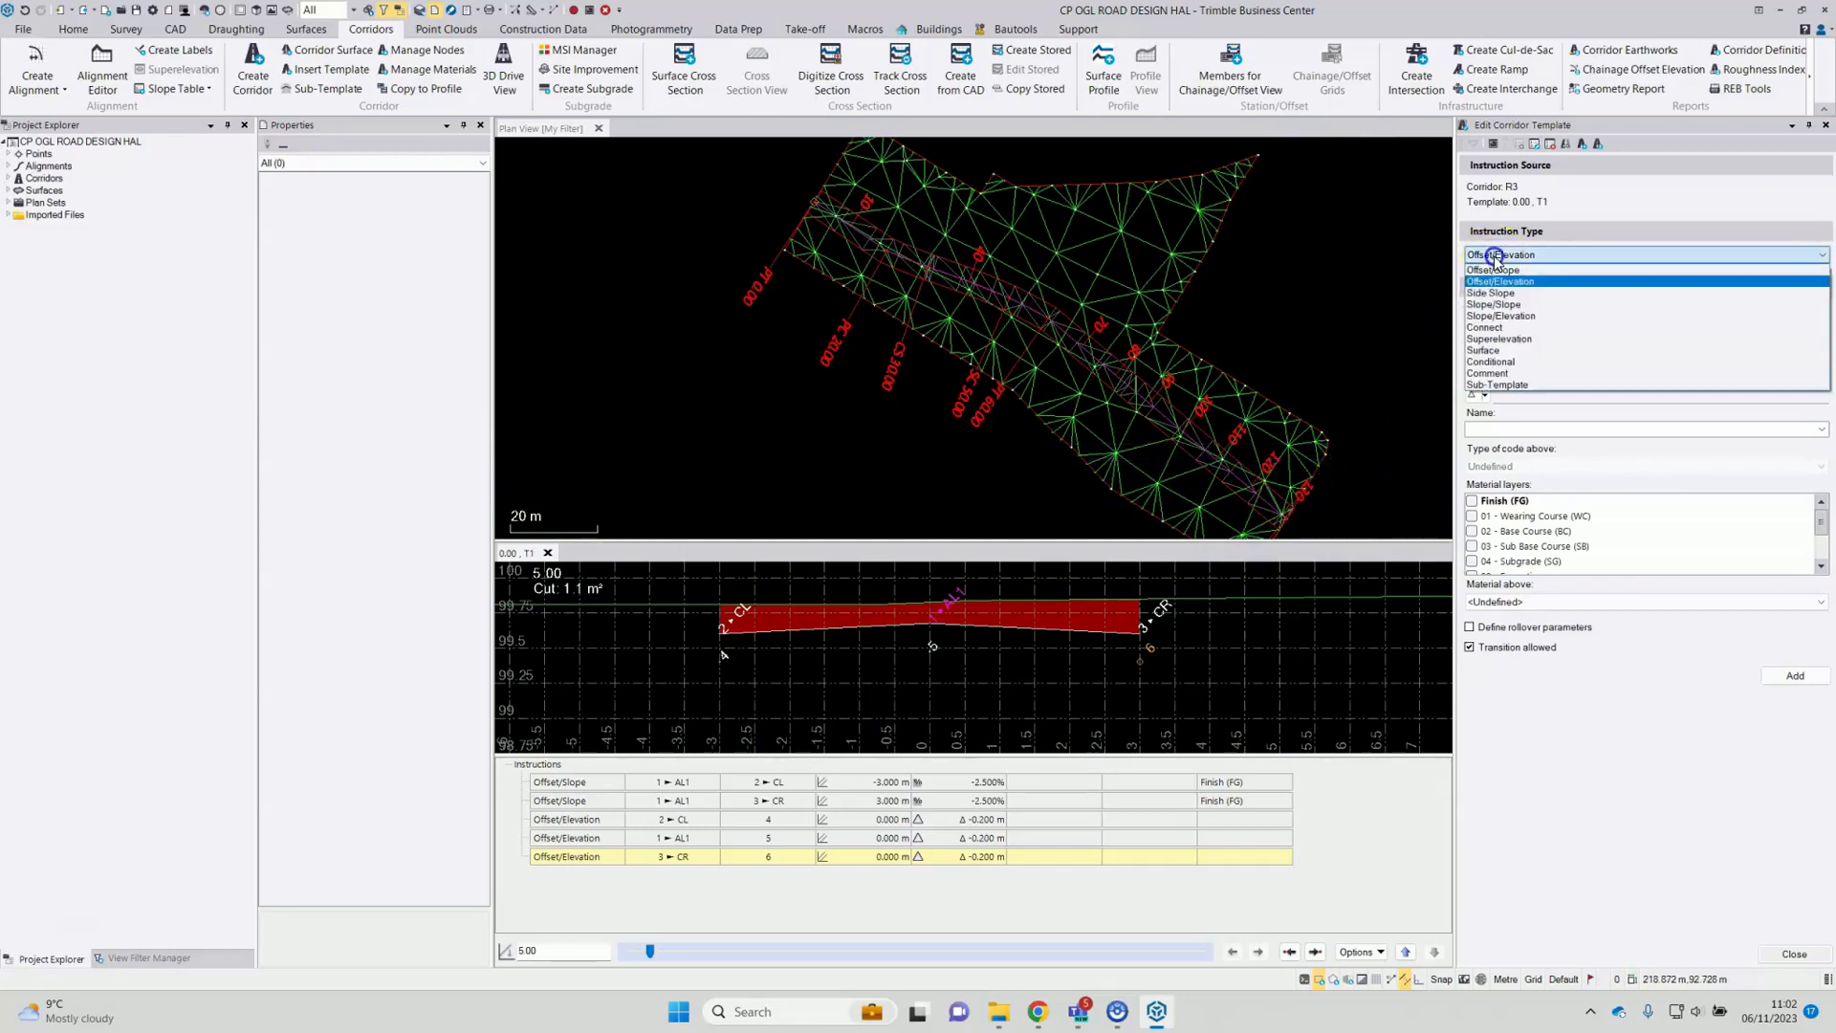
{"action": "left_click", "coordinate": [1506, 327]}
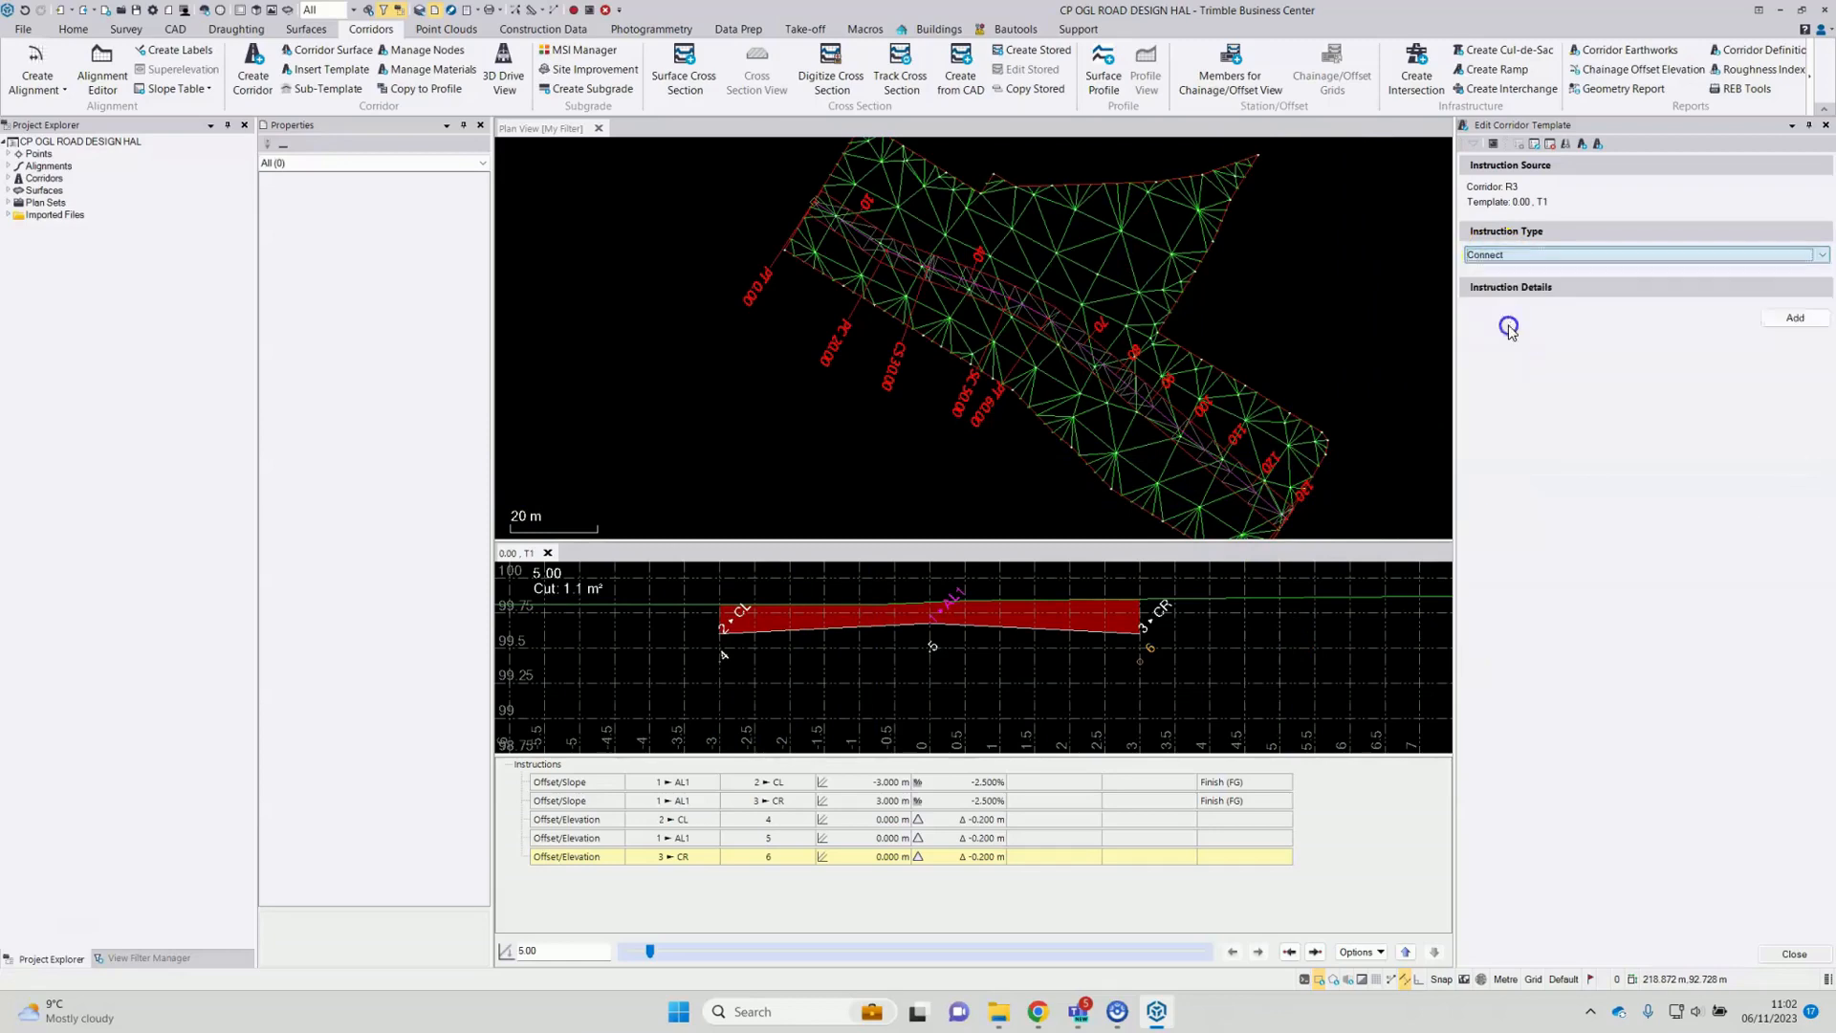
{"action": "left_click", "coordinate": [1816, 325]}
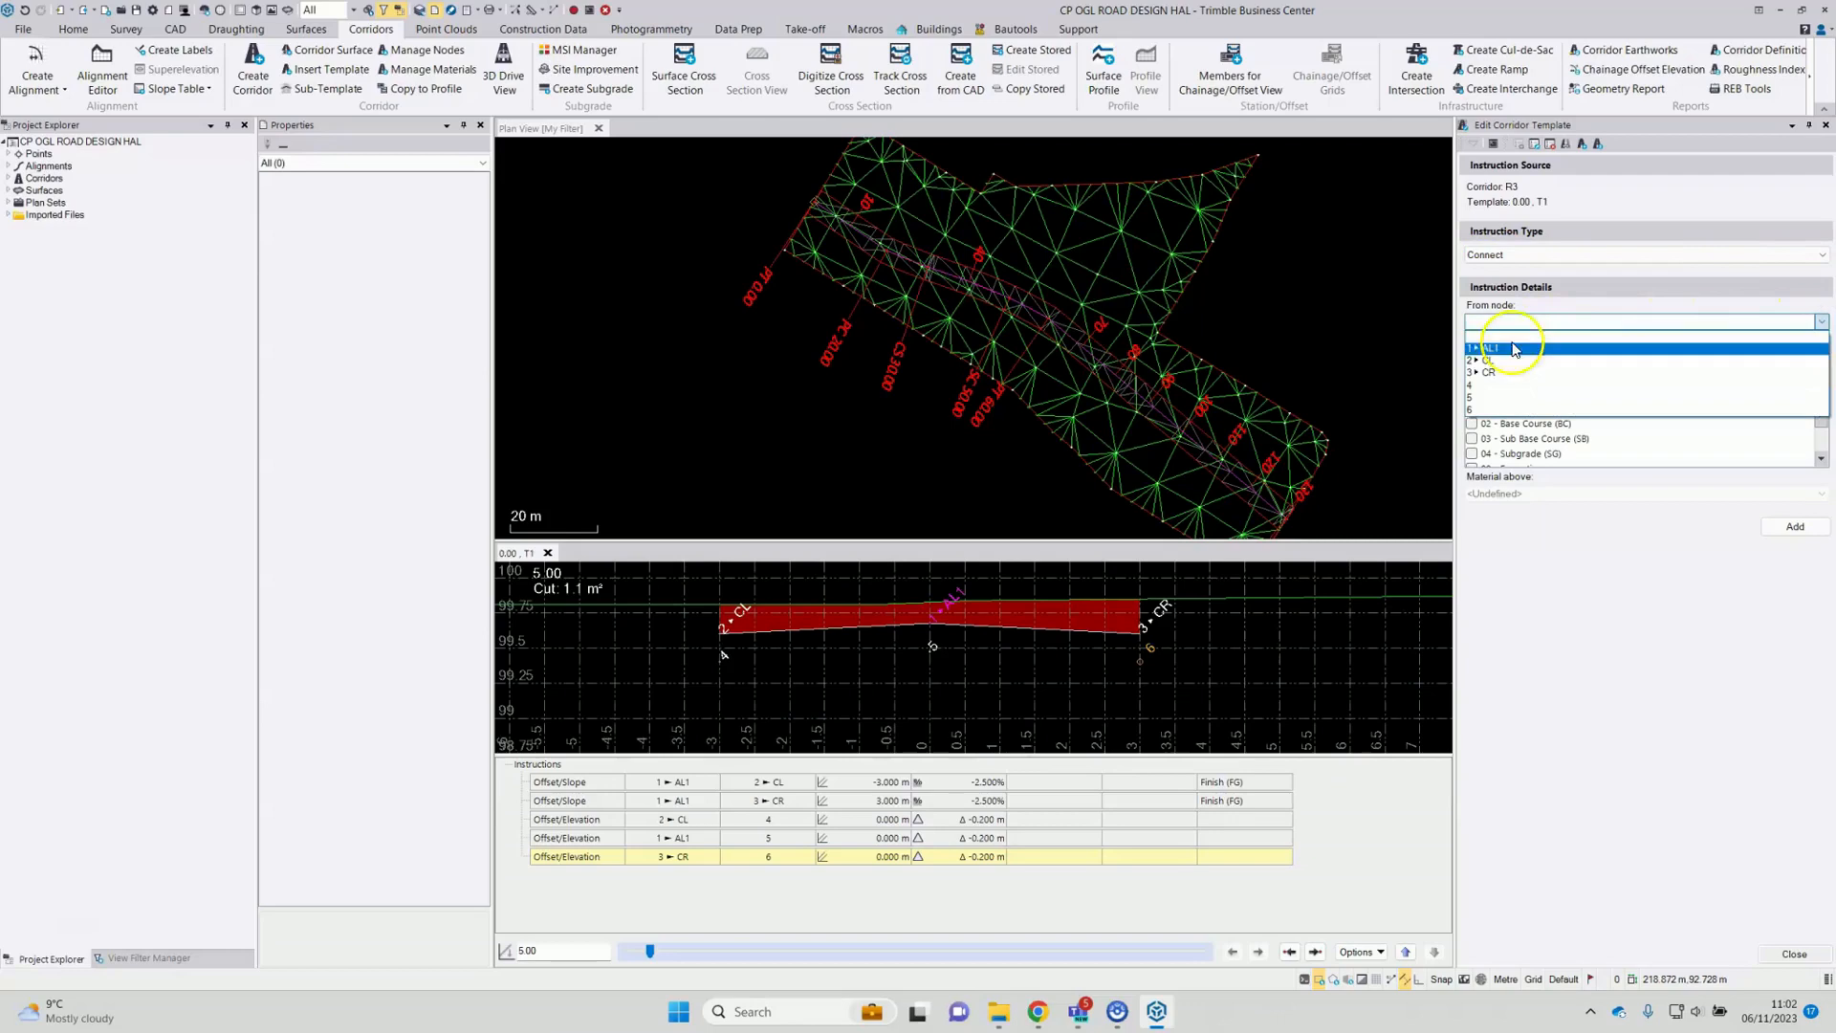
{"action": "left_click", "coordinate": [1488, 382]}
{"action": "left_click", "coordinate": [1503, 368]}
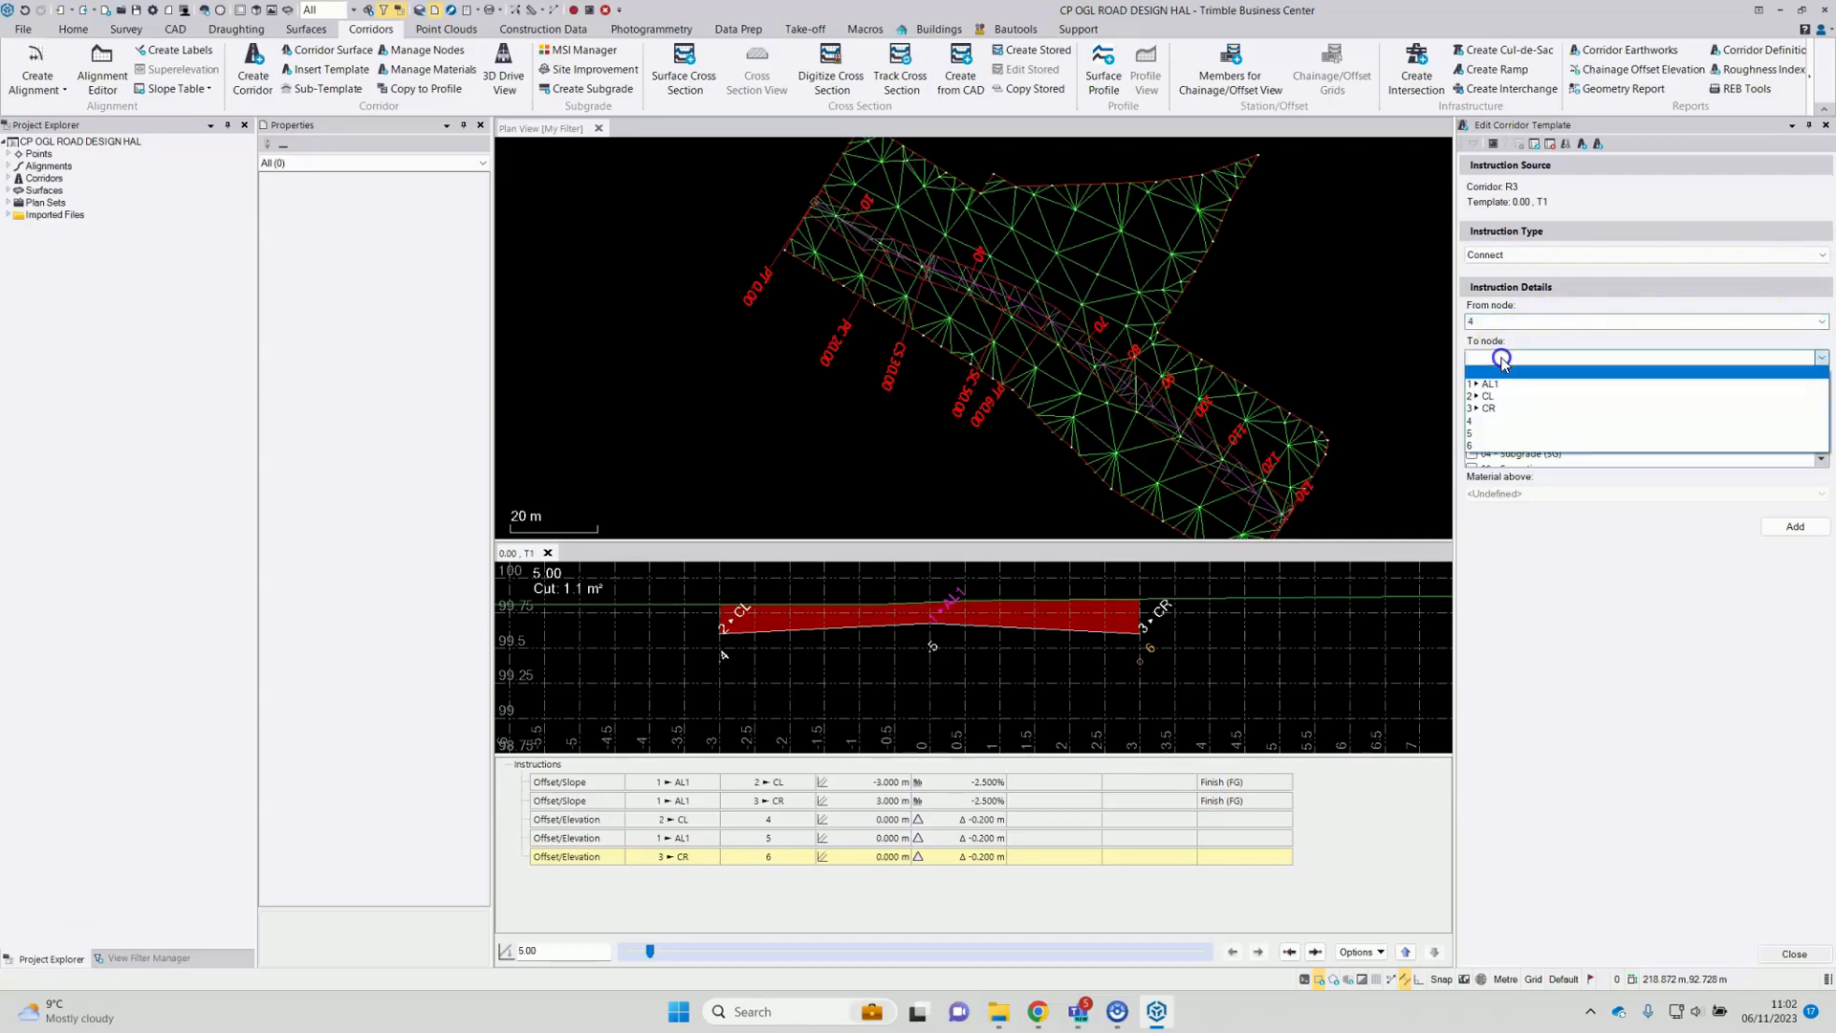
{"action": "left_click", "coordinate": [1507, 435]}
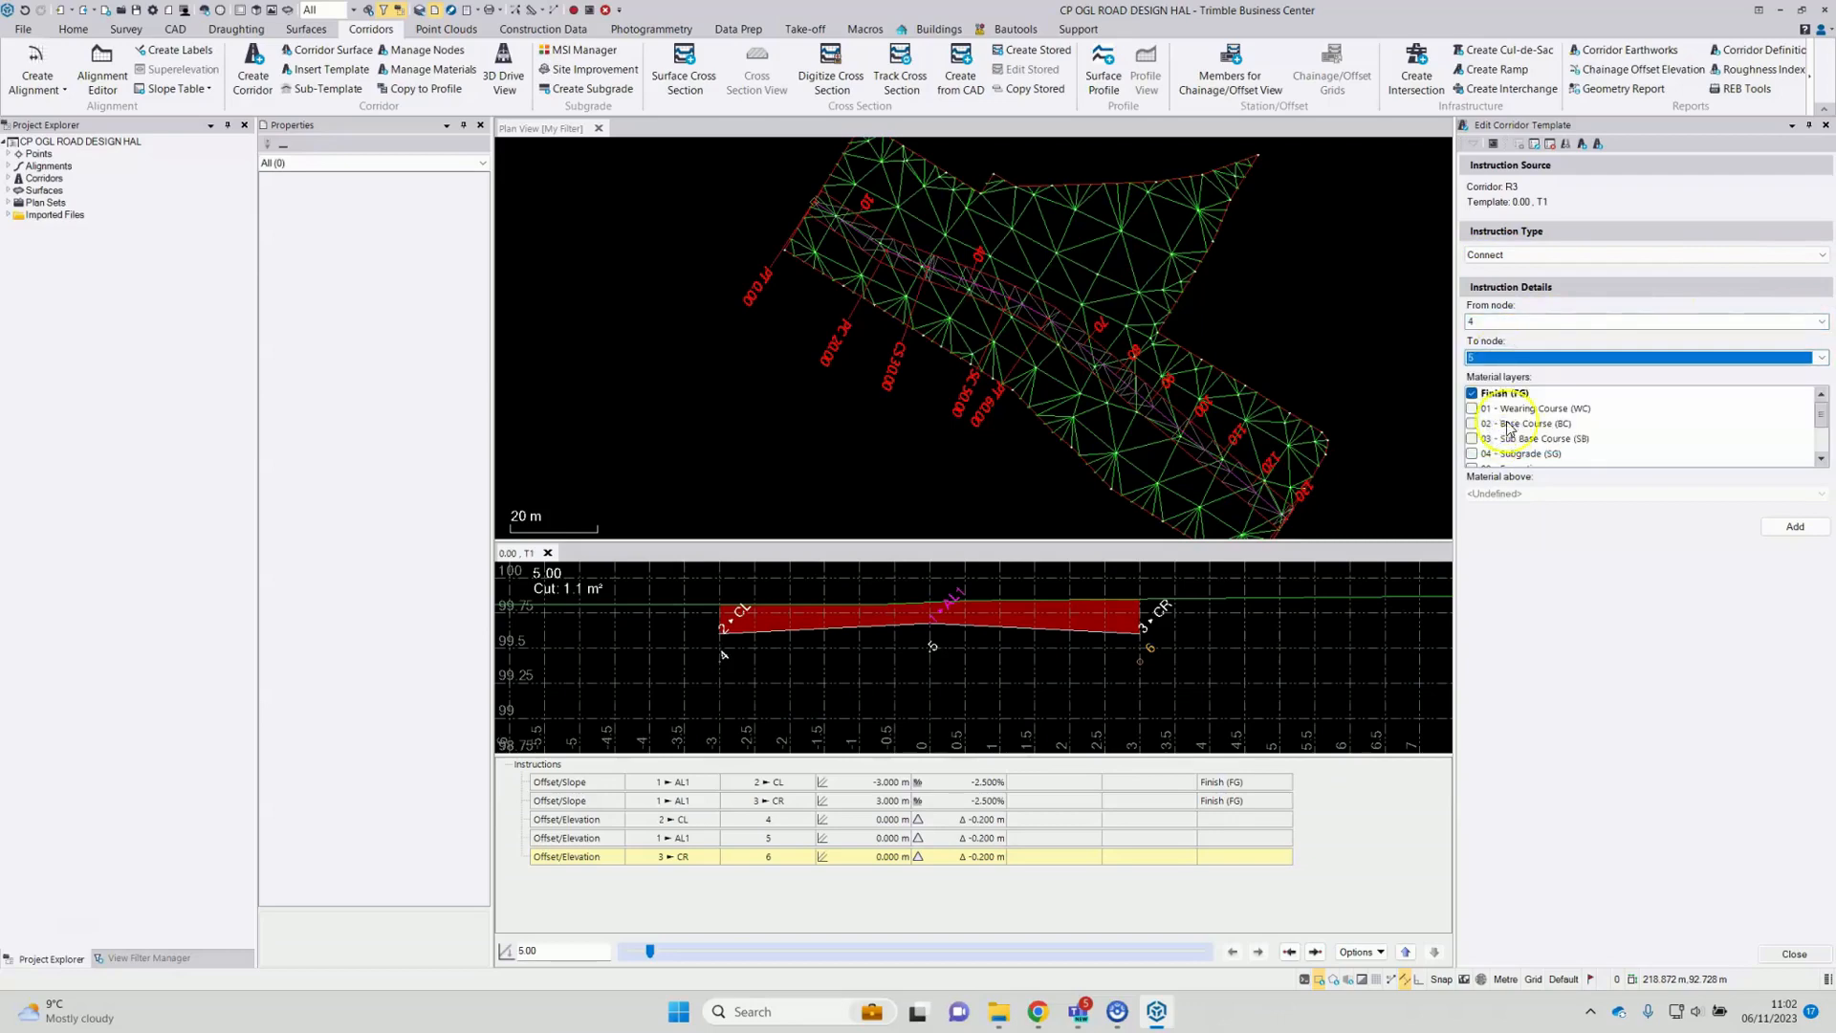
Step: Assign the Connect instruction to 02 - Base Course (BC) instead of Finish, with Asphalt as the material above, and add it
{"action": "left_click", "coordinate": [1472, 394]}
{"action": "left_click", "coordinate": [1472, 424]}
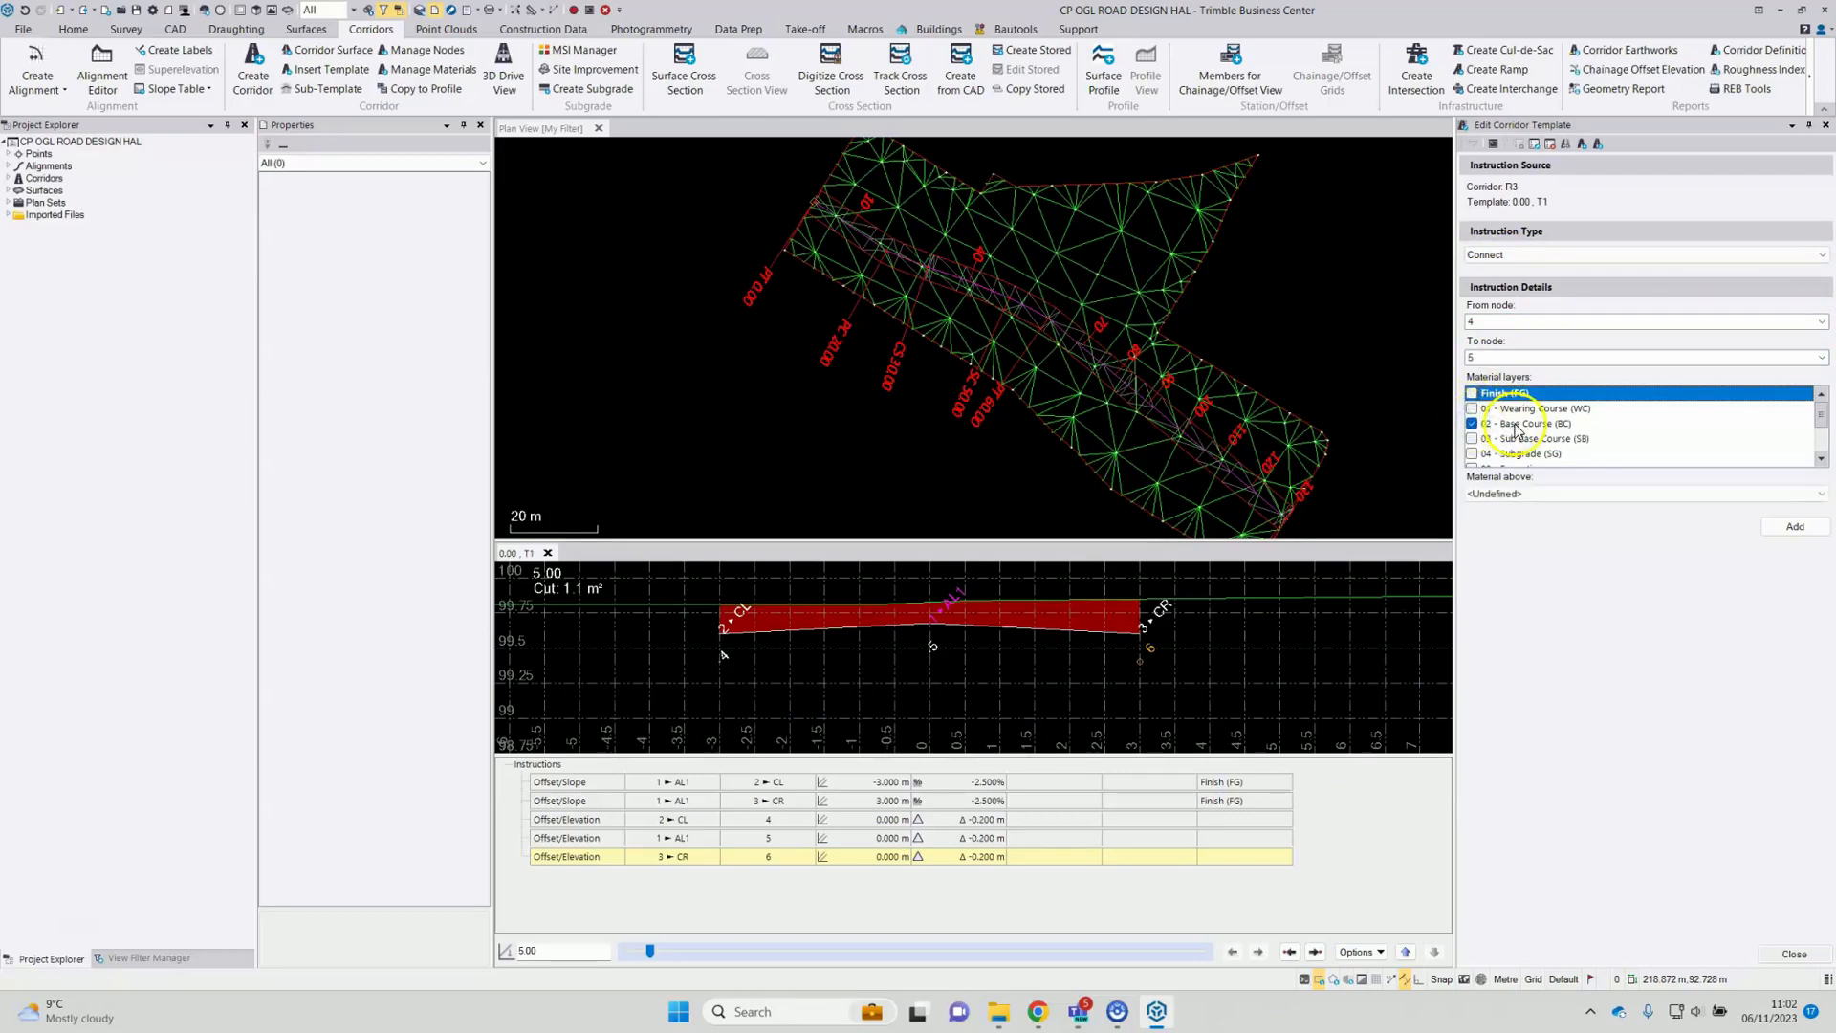
{"action": "left_click", "coordinate": [1507, 428]}
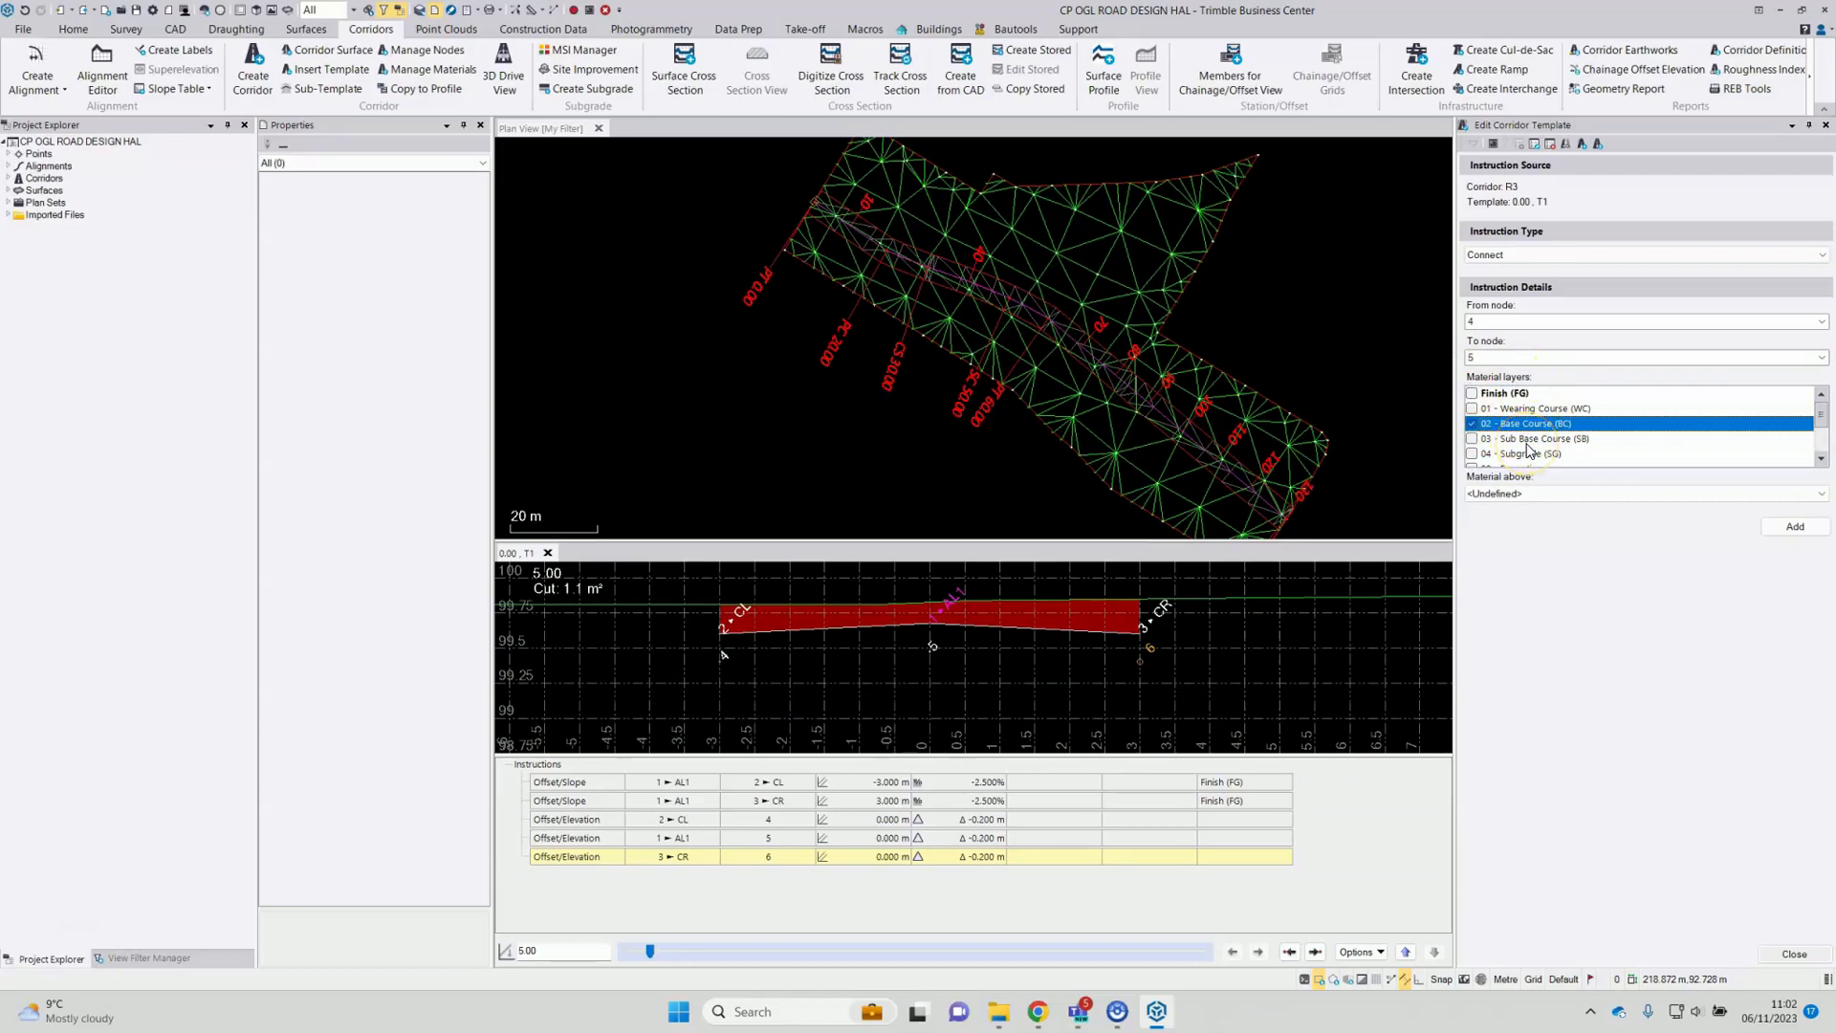
{"action": "left_click", "coordinate": [1527, 494]}
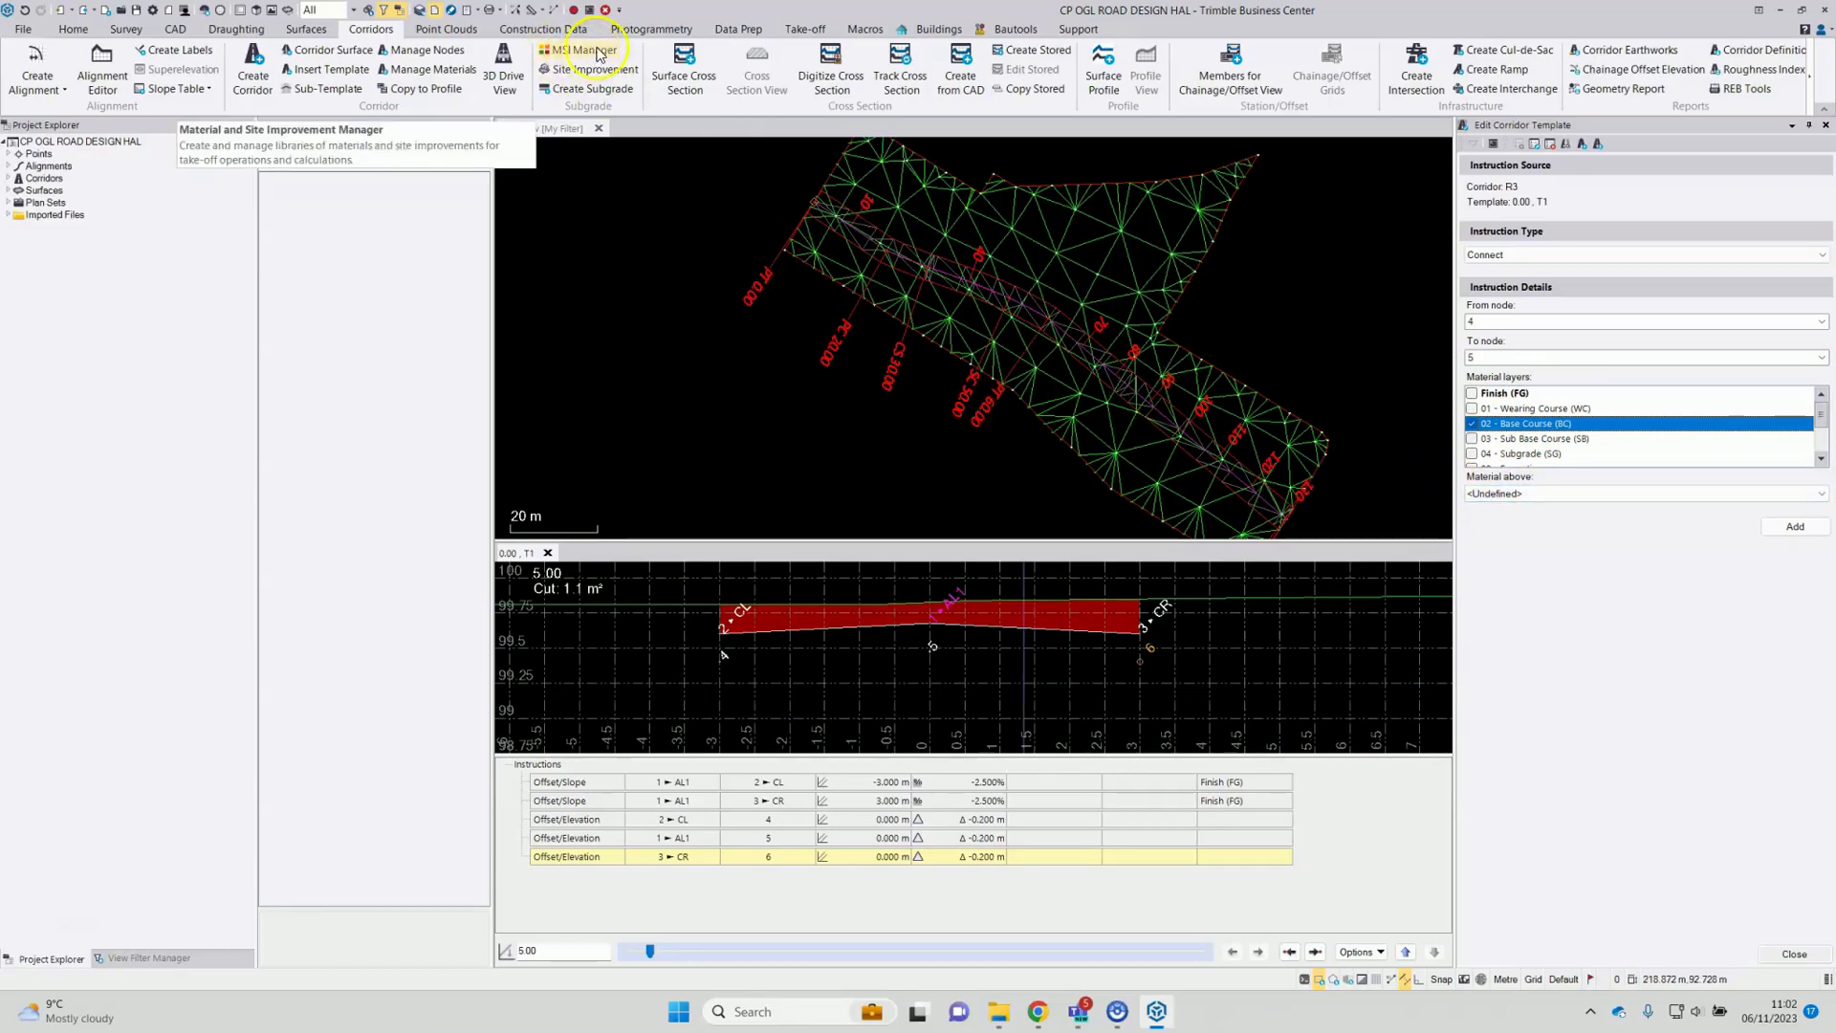
{"action": "left_click", "coordinate": [1571, 493]}
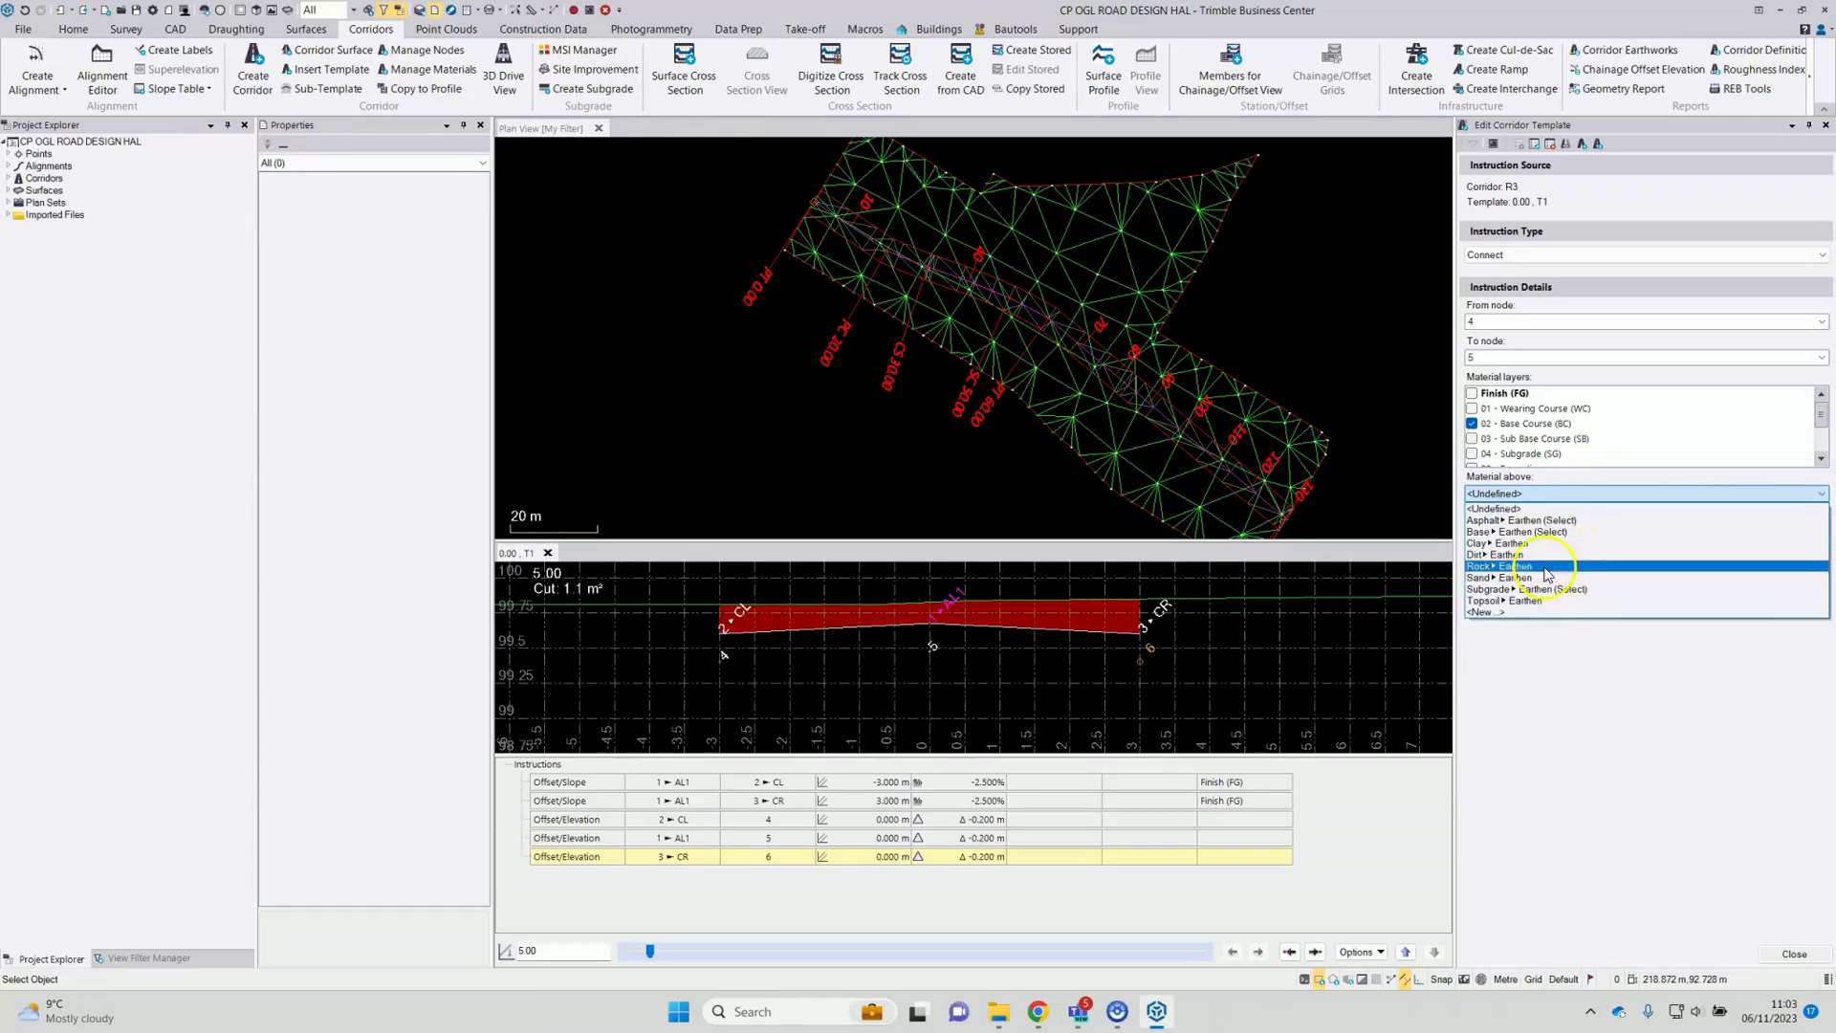
{"action": "left_click", "coordinate": [1527, 522]}
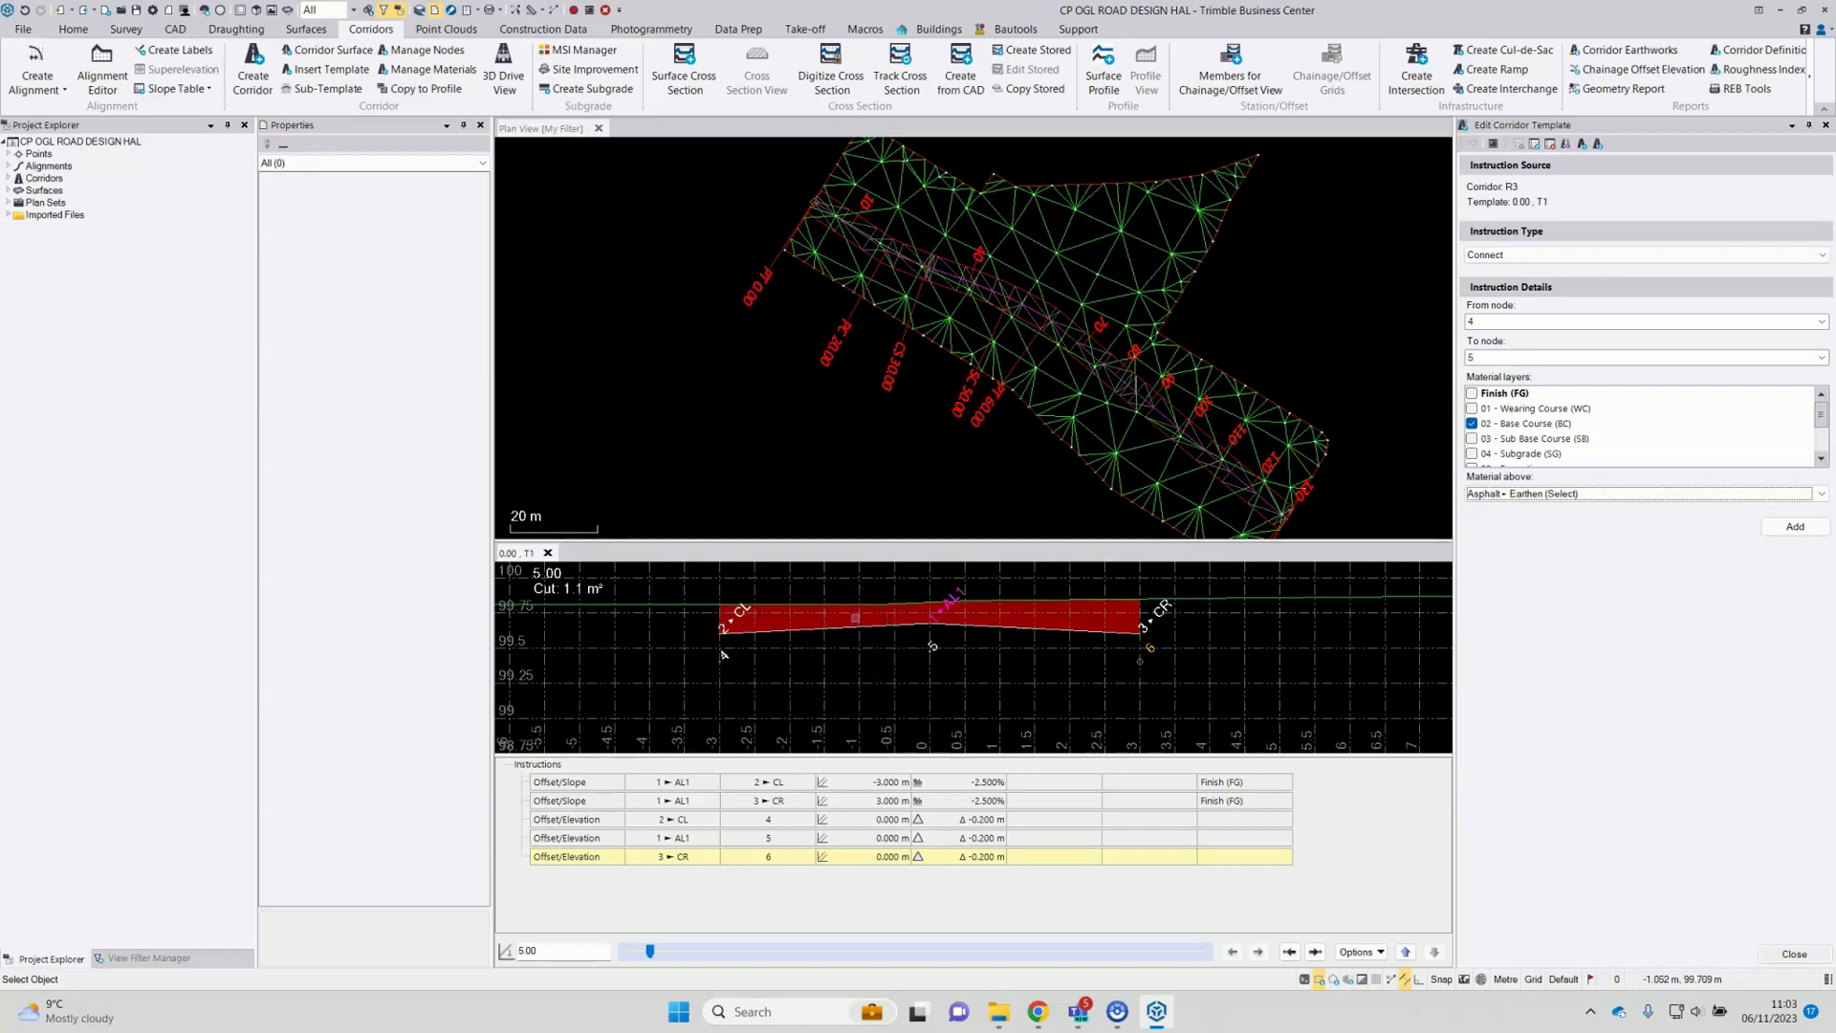
{"action": "left_click", "coordinate": [1795, 527]}
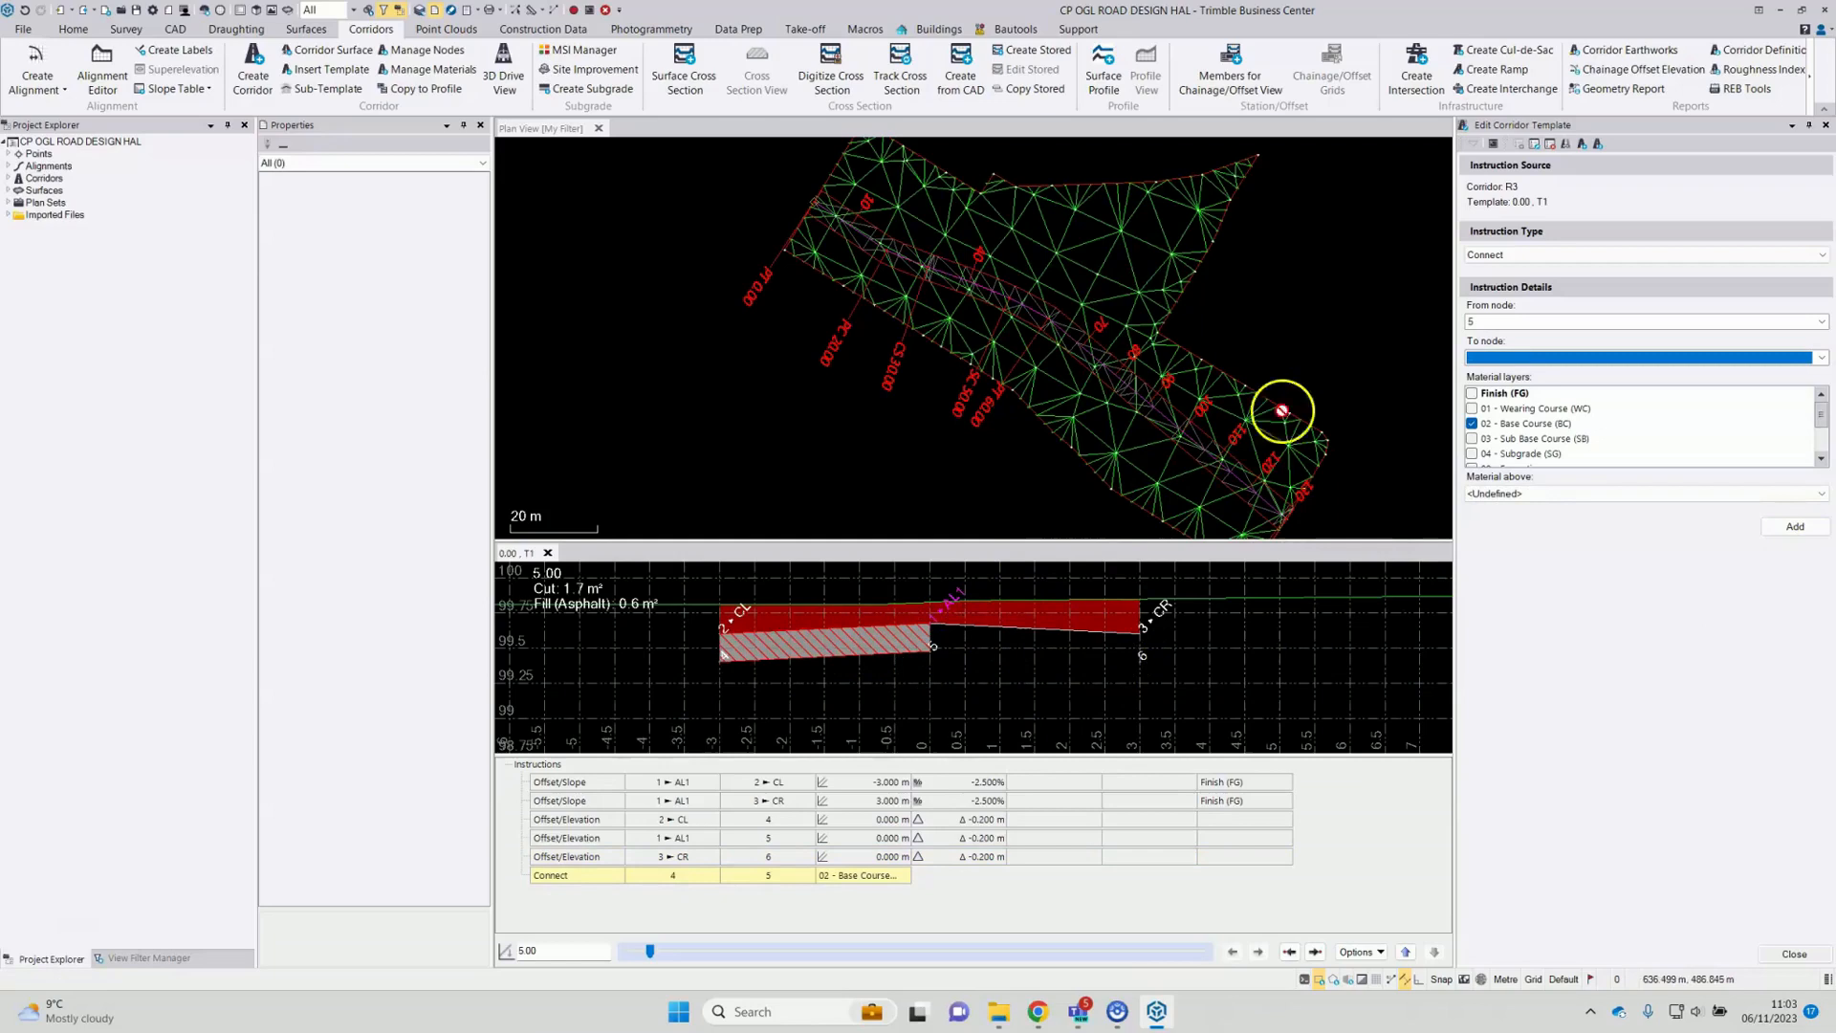
Step: Add a Connect instruction from node 5 to node 6 on 02 - Base Course (BC), with Asphalt as the material above
{"action": "left_click", "coordinate": [1486, 360]}
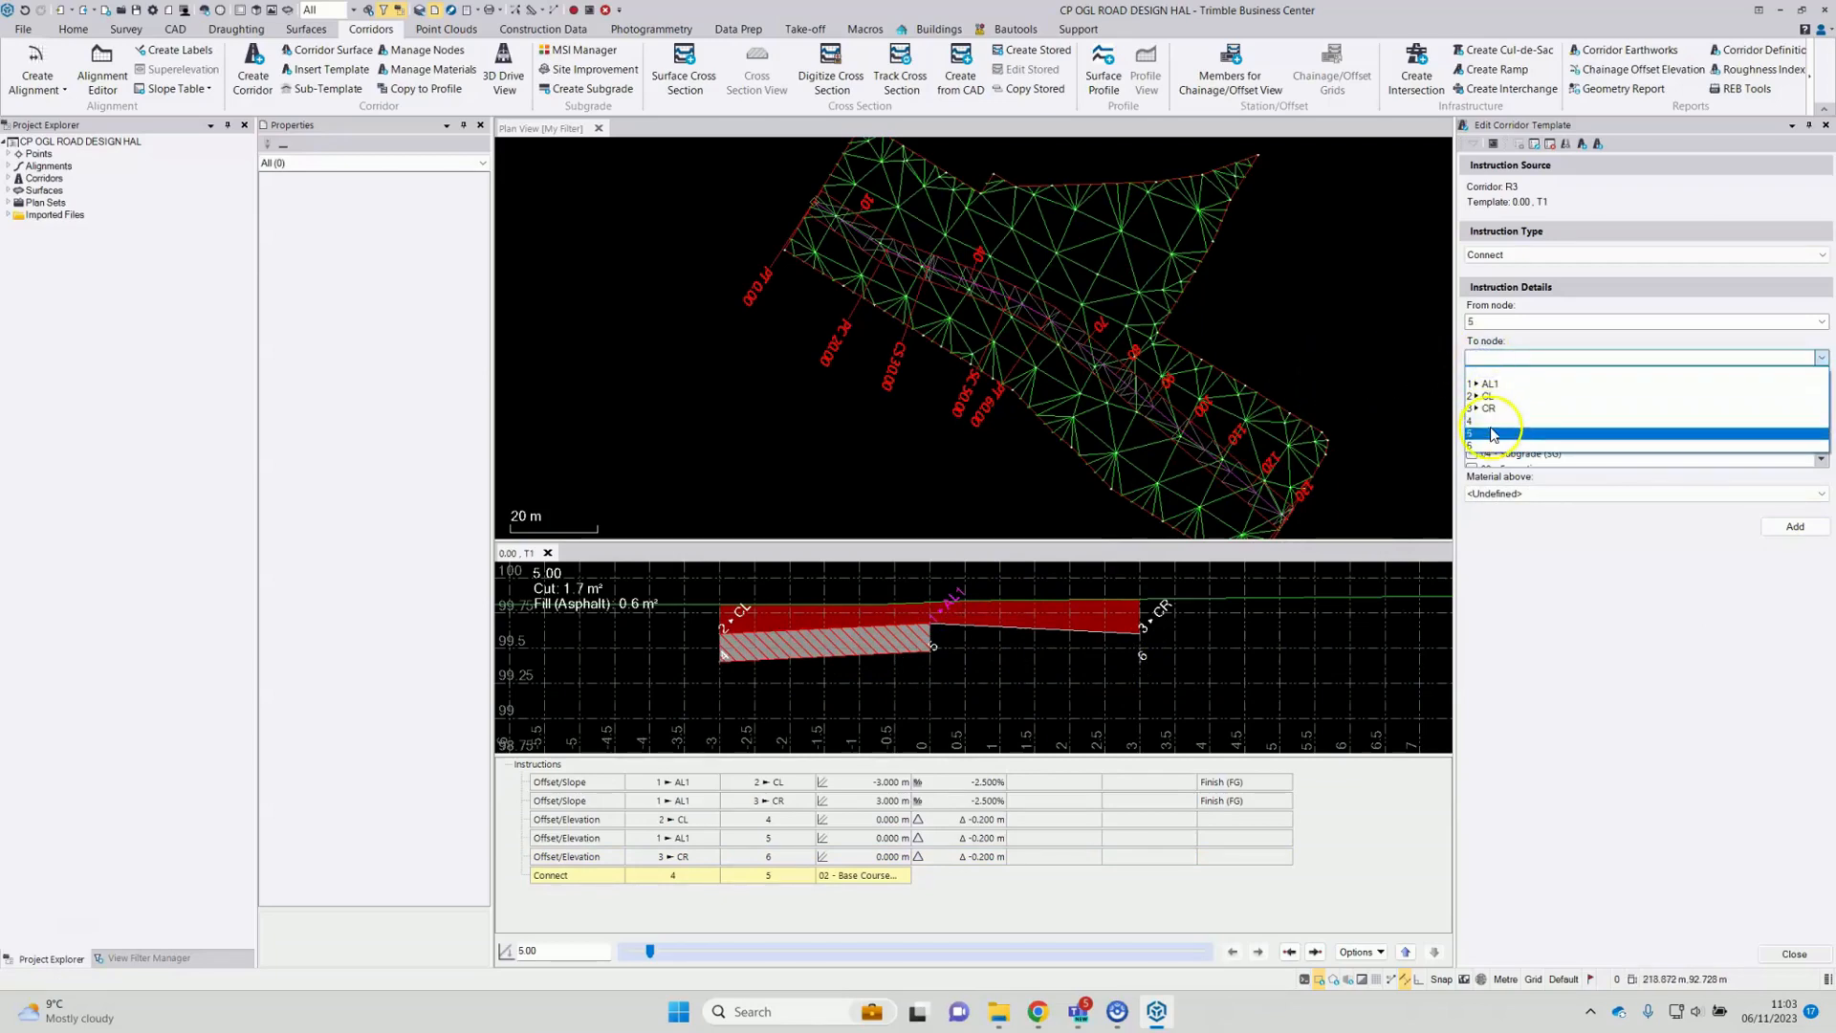
{"action": "left_click", "coordinate": [1489, 424]}
{"action": "left_click", "coordinate": [1564, 432]}
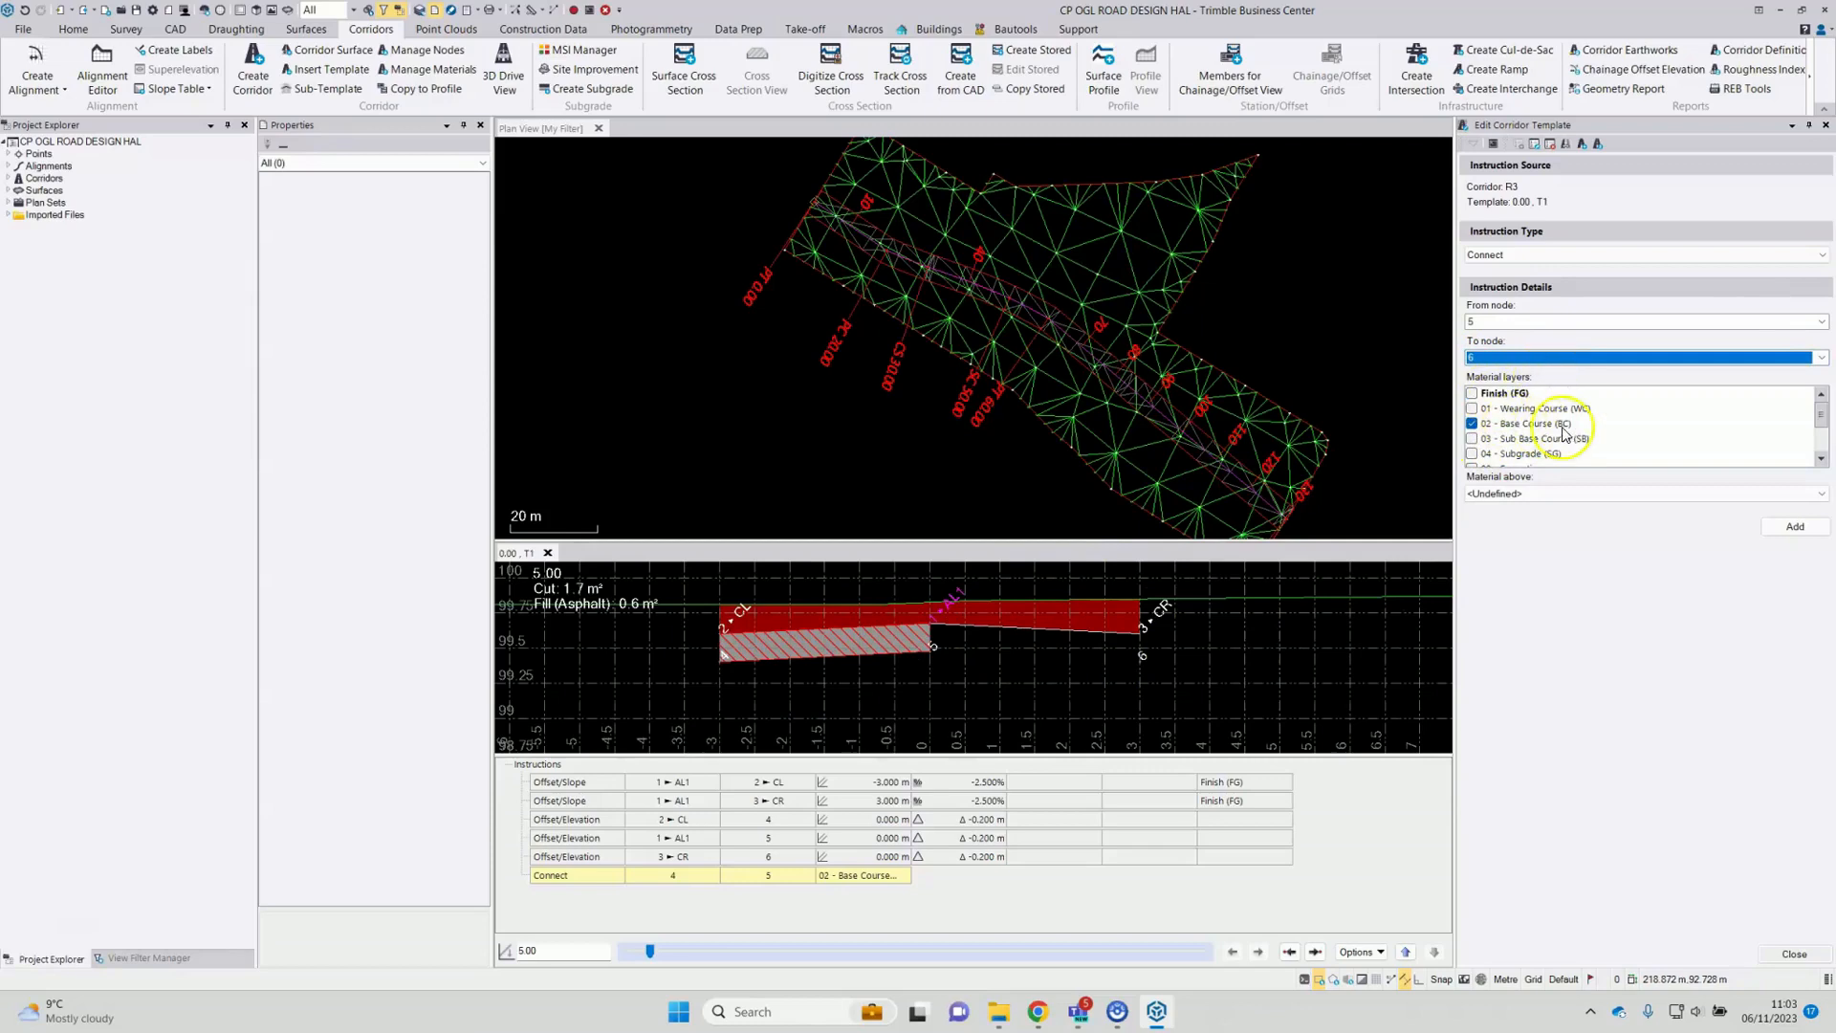
{"action": "left_click", "coordinate": [1494, 494]}
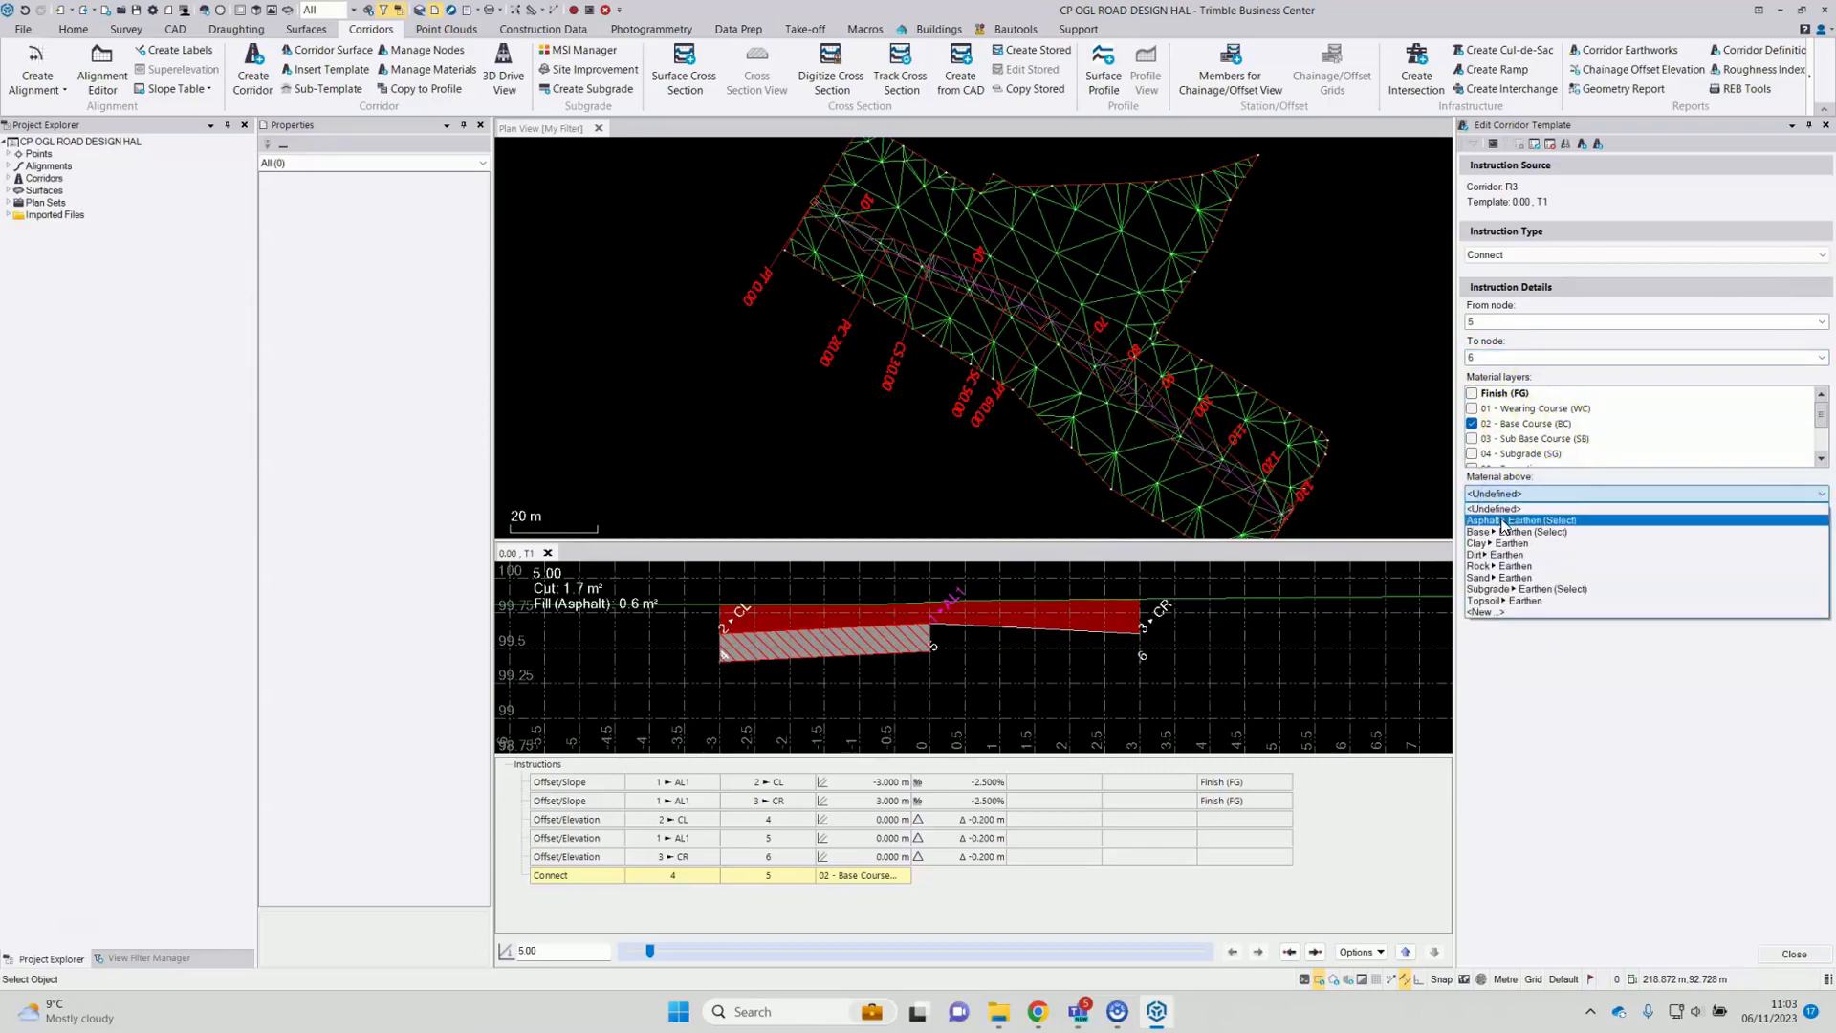
{"action": "left_click", "coordinate": [1502, 519]}
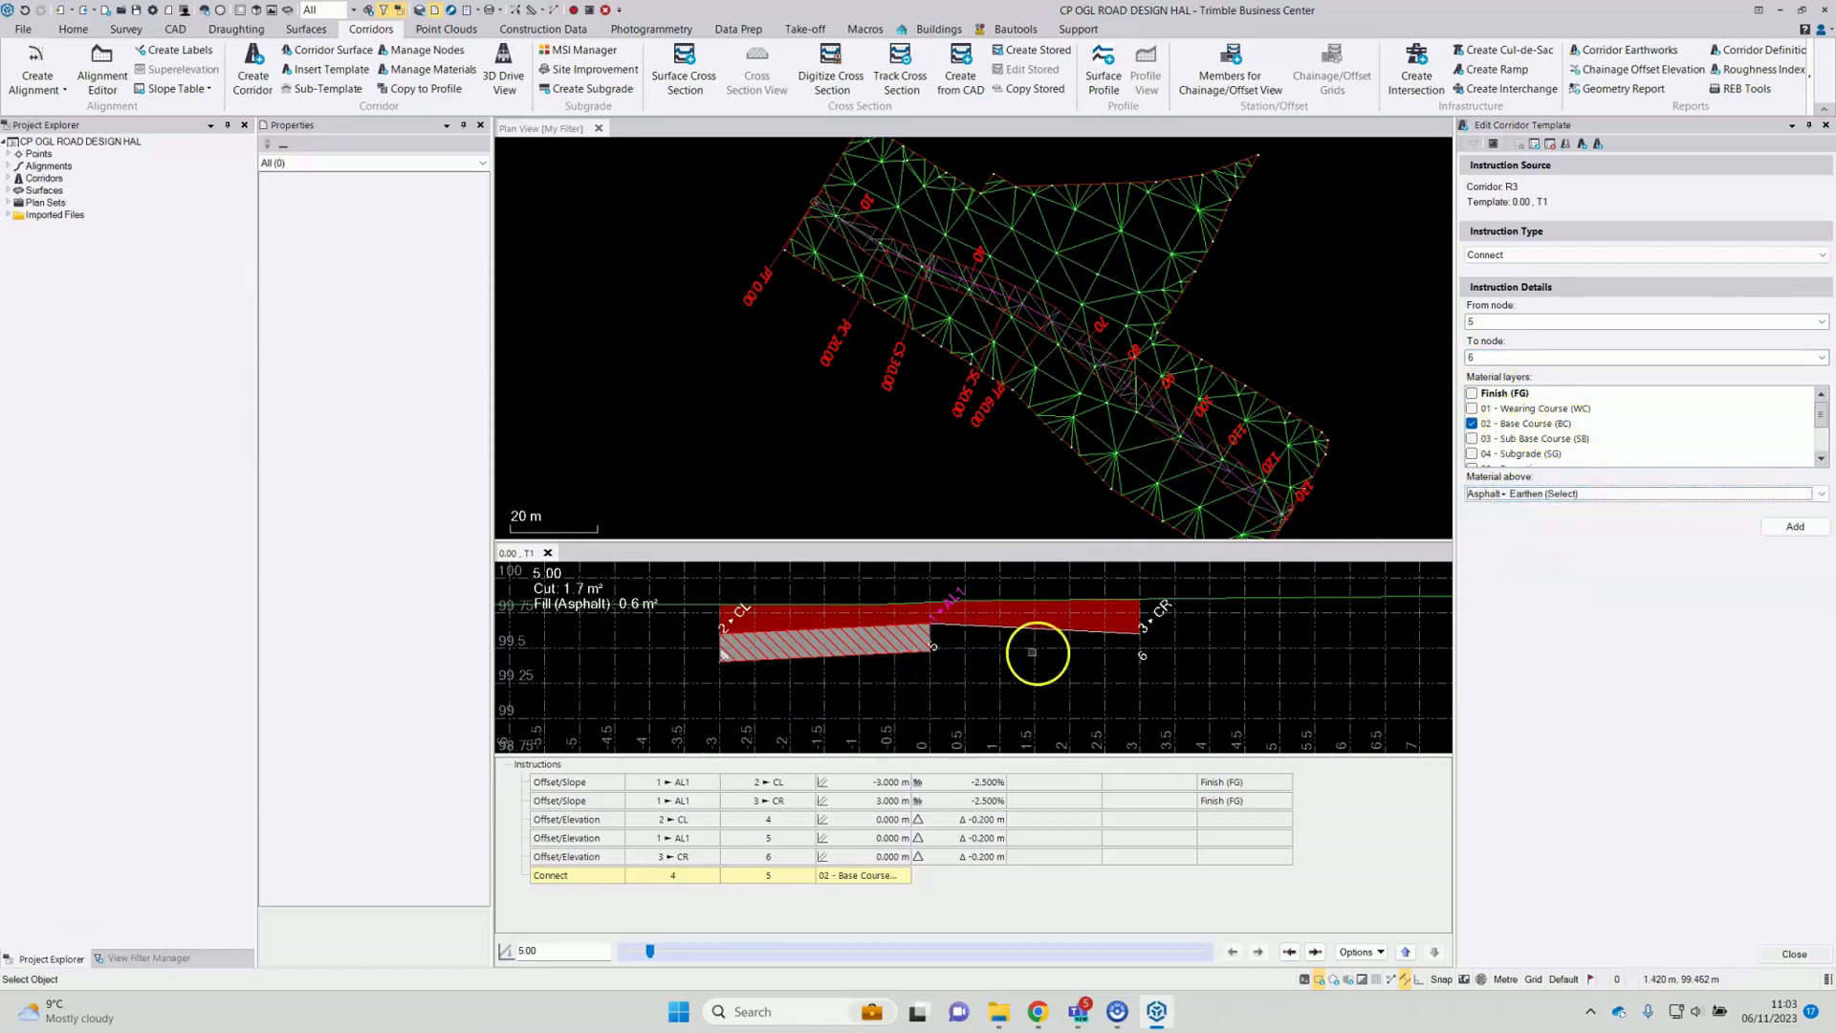
{"action": "left_click", "coordinate": [1795, 526]}
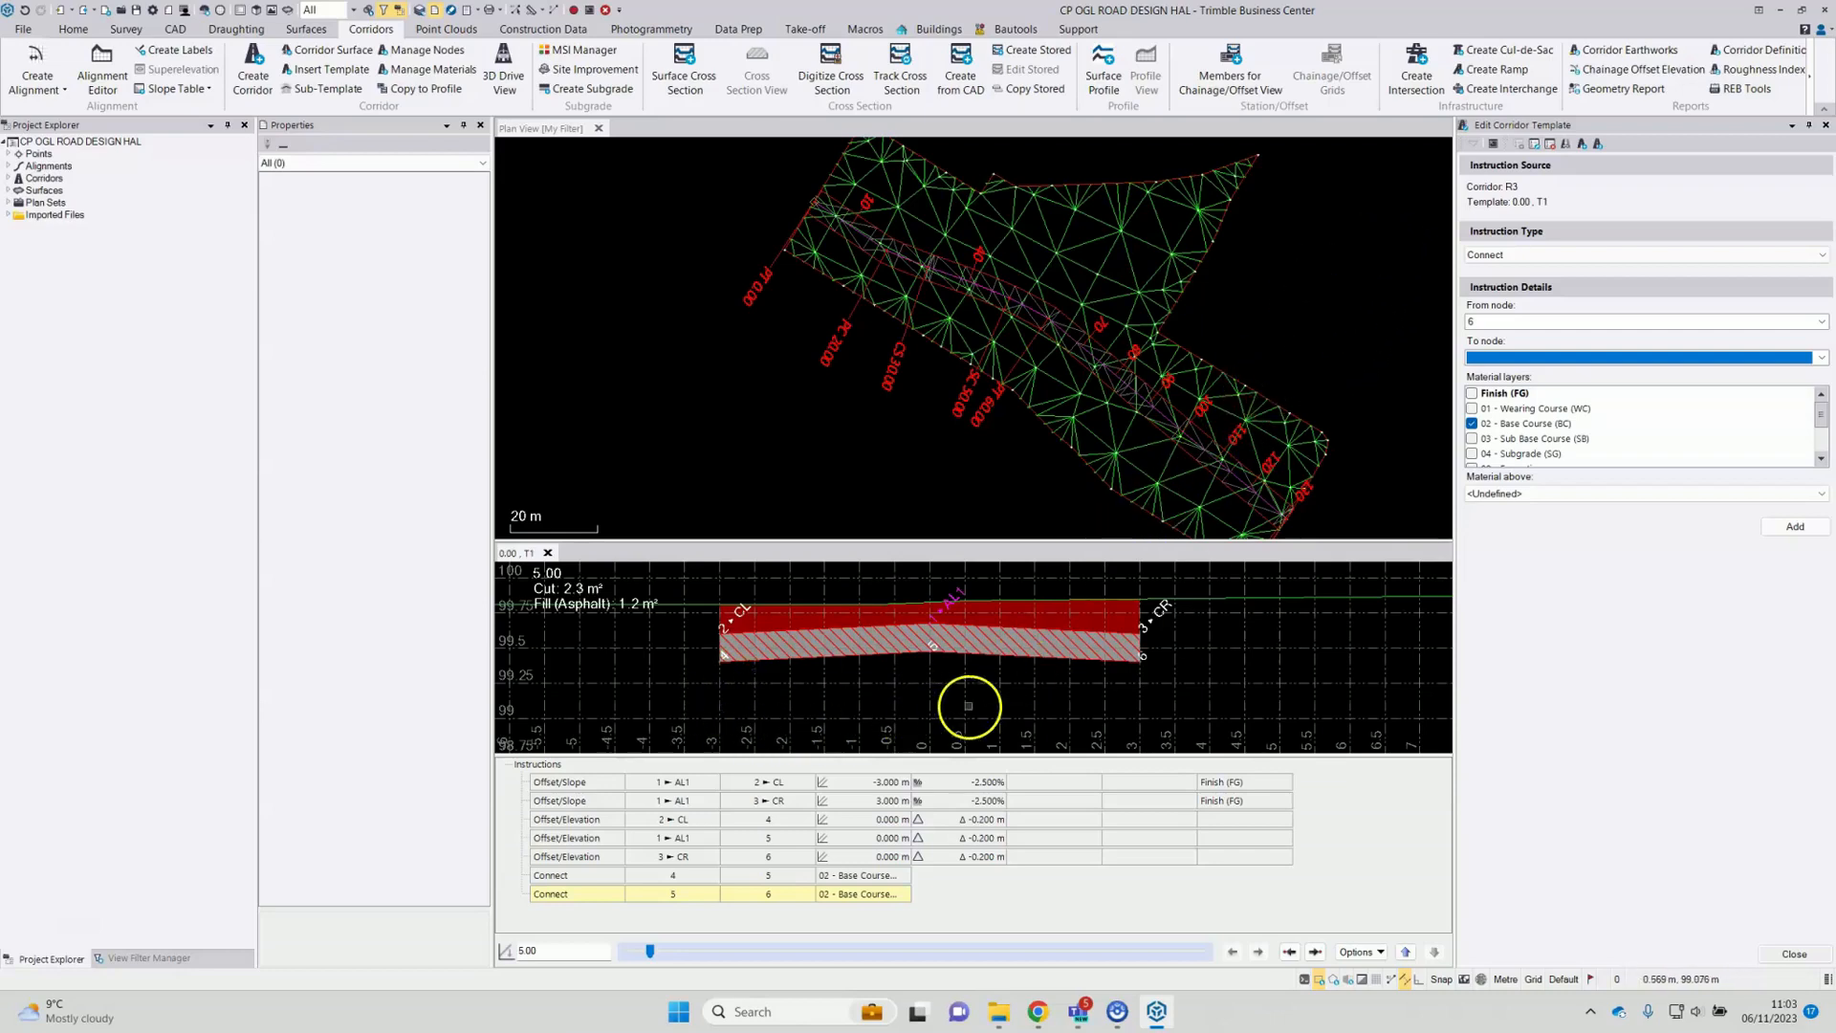
Step: Add an Offset/Elevation instruction from node CL with offset 0.000 and elevation -0.700, with the Base Course material layer deselected
{"action": "scroll", "coordinate": [958, 684], "scroll_direction": "down", "scroll_amount": 1}
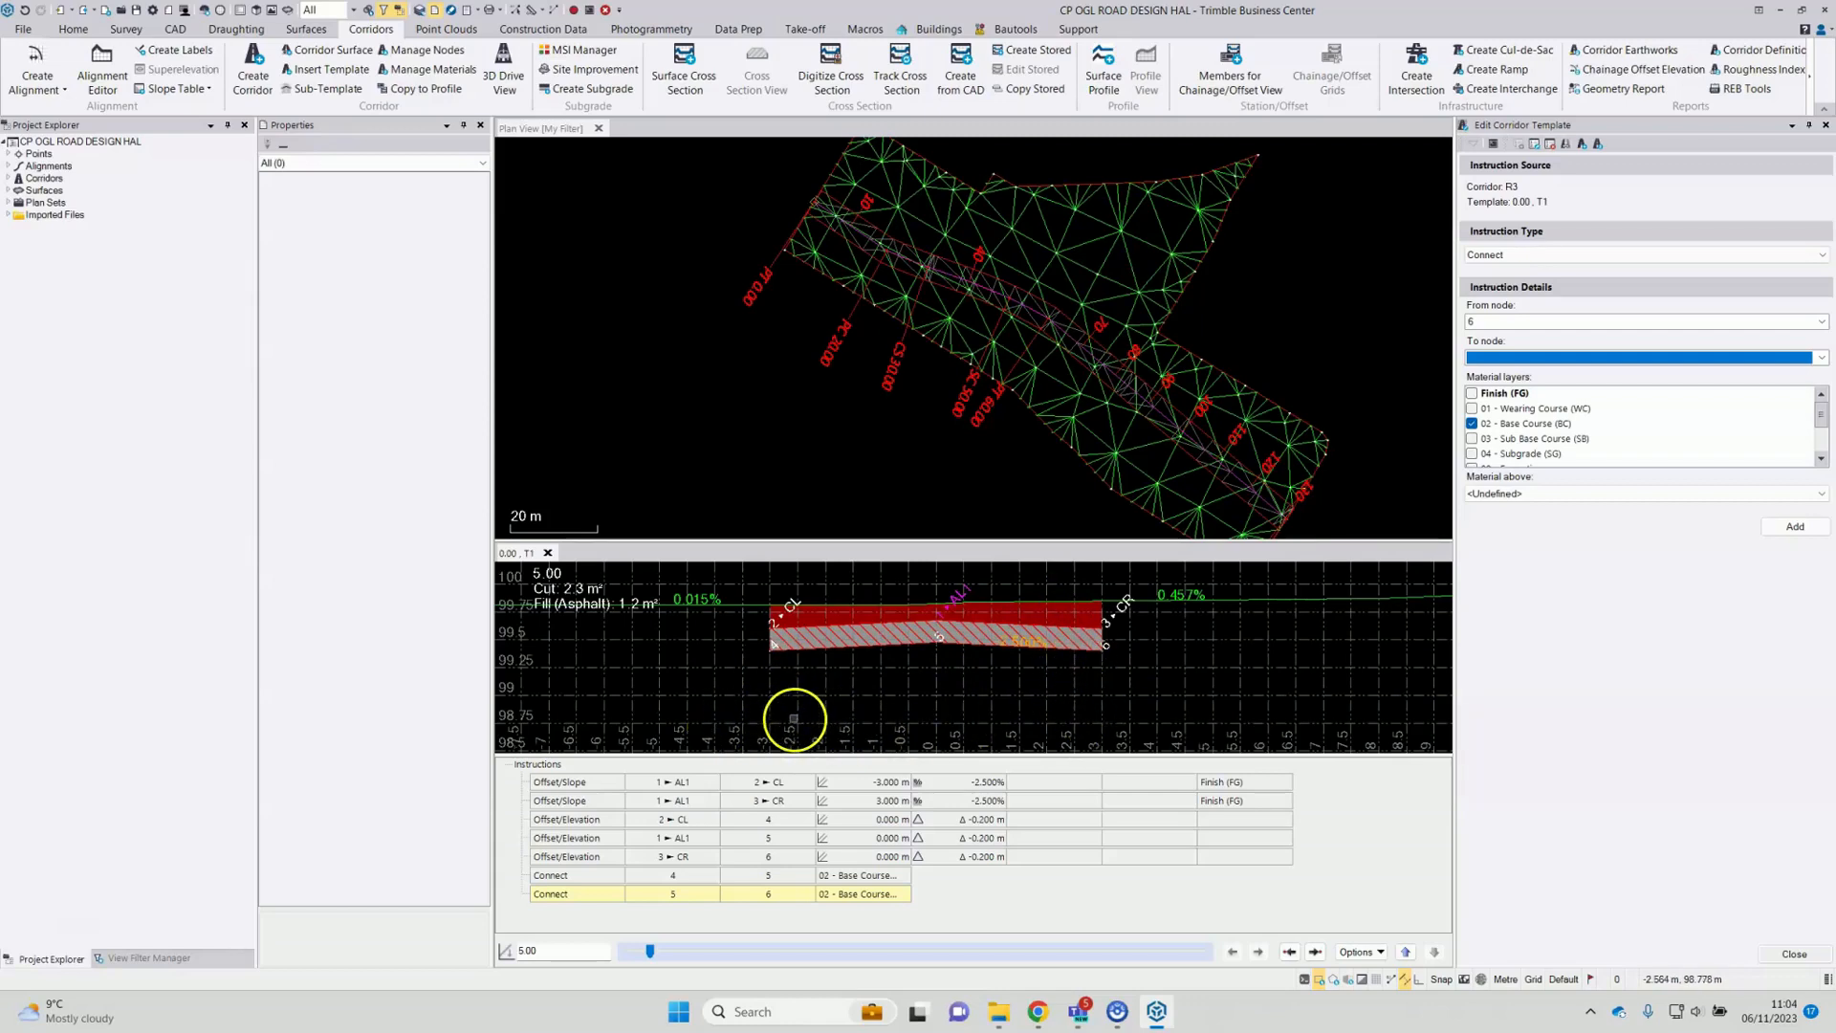
{"action": "scroll", "coordinate": [820, 705], "scroll_direction": "up", "scroll_amount": 1}
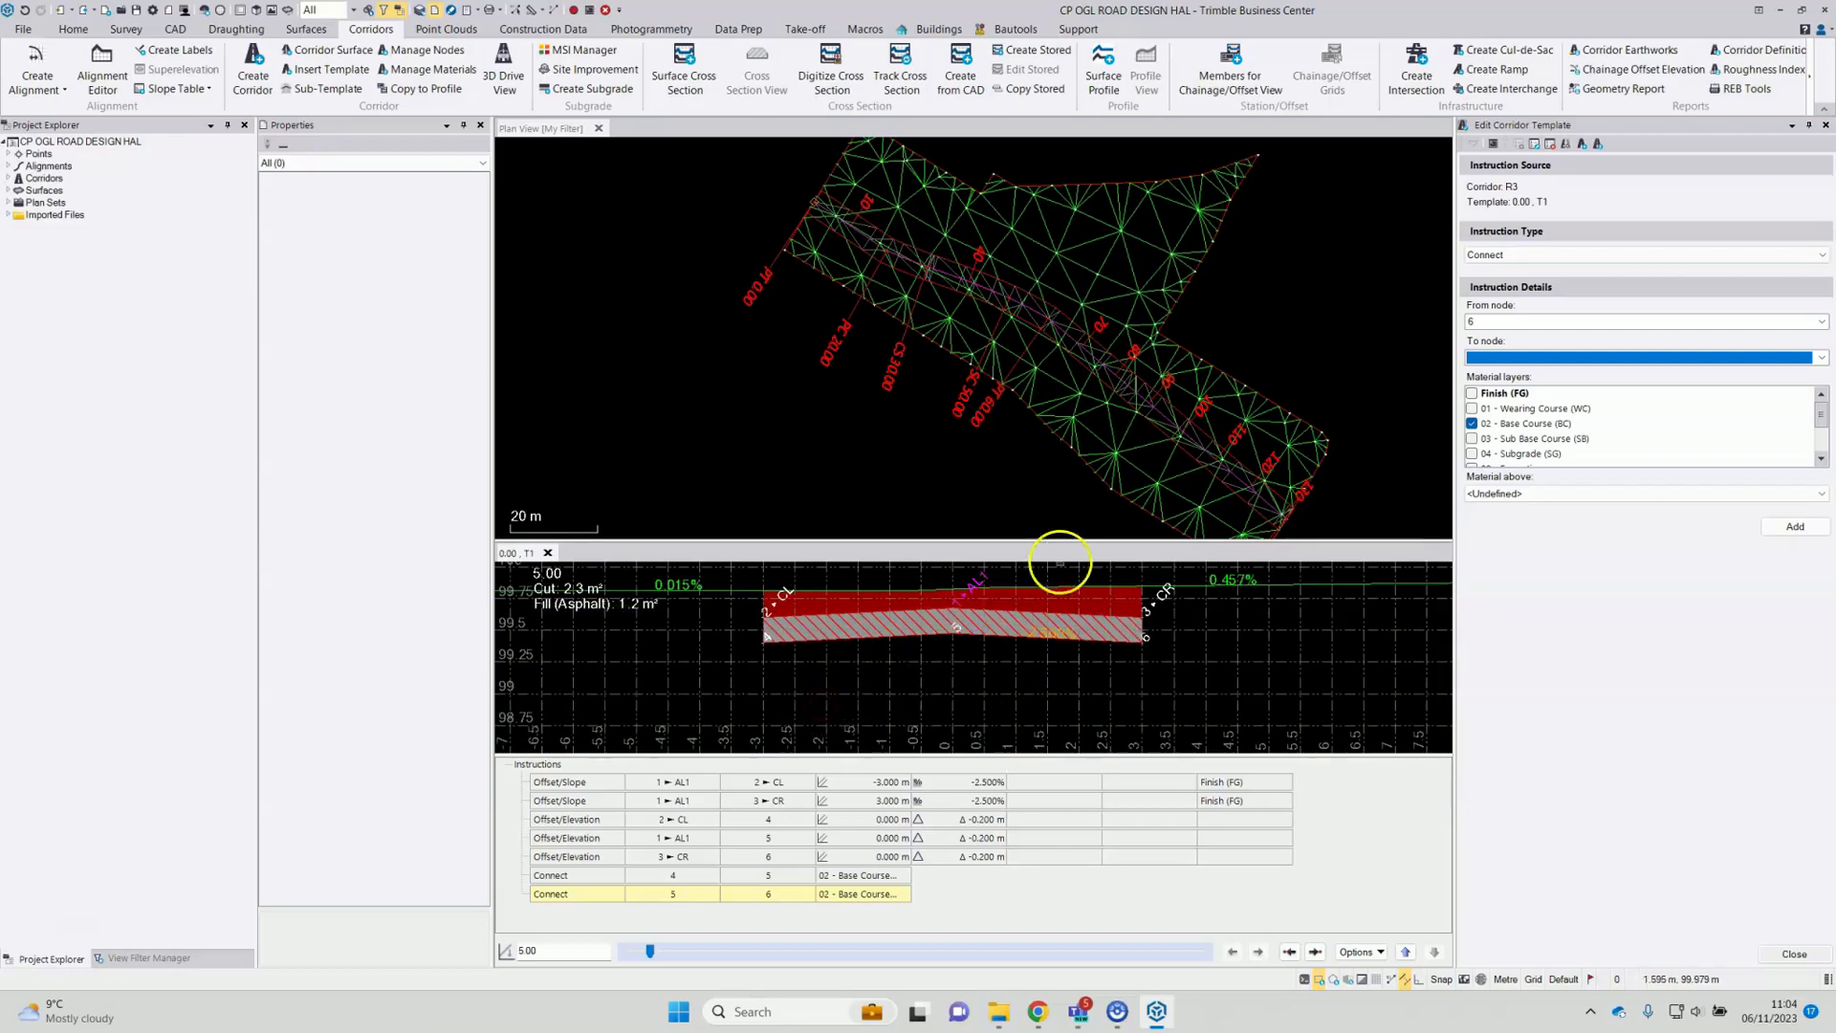
{"action": "left_click", "coordinate": [1522, 255]}
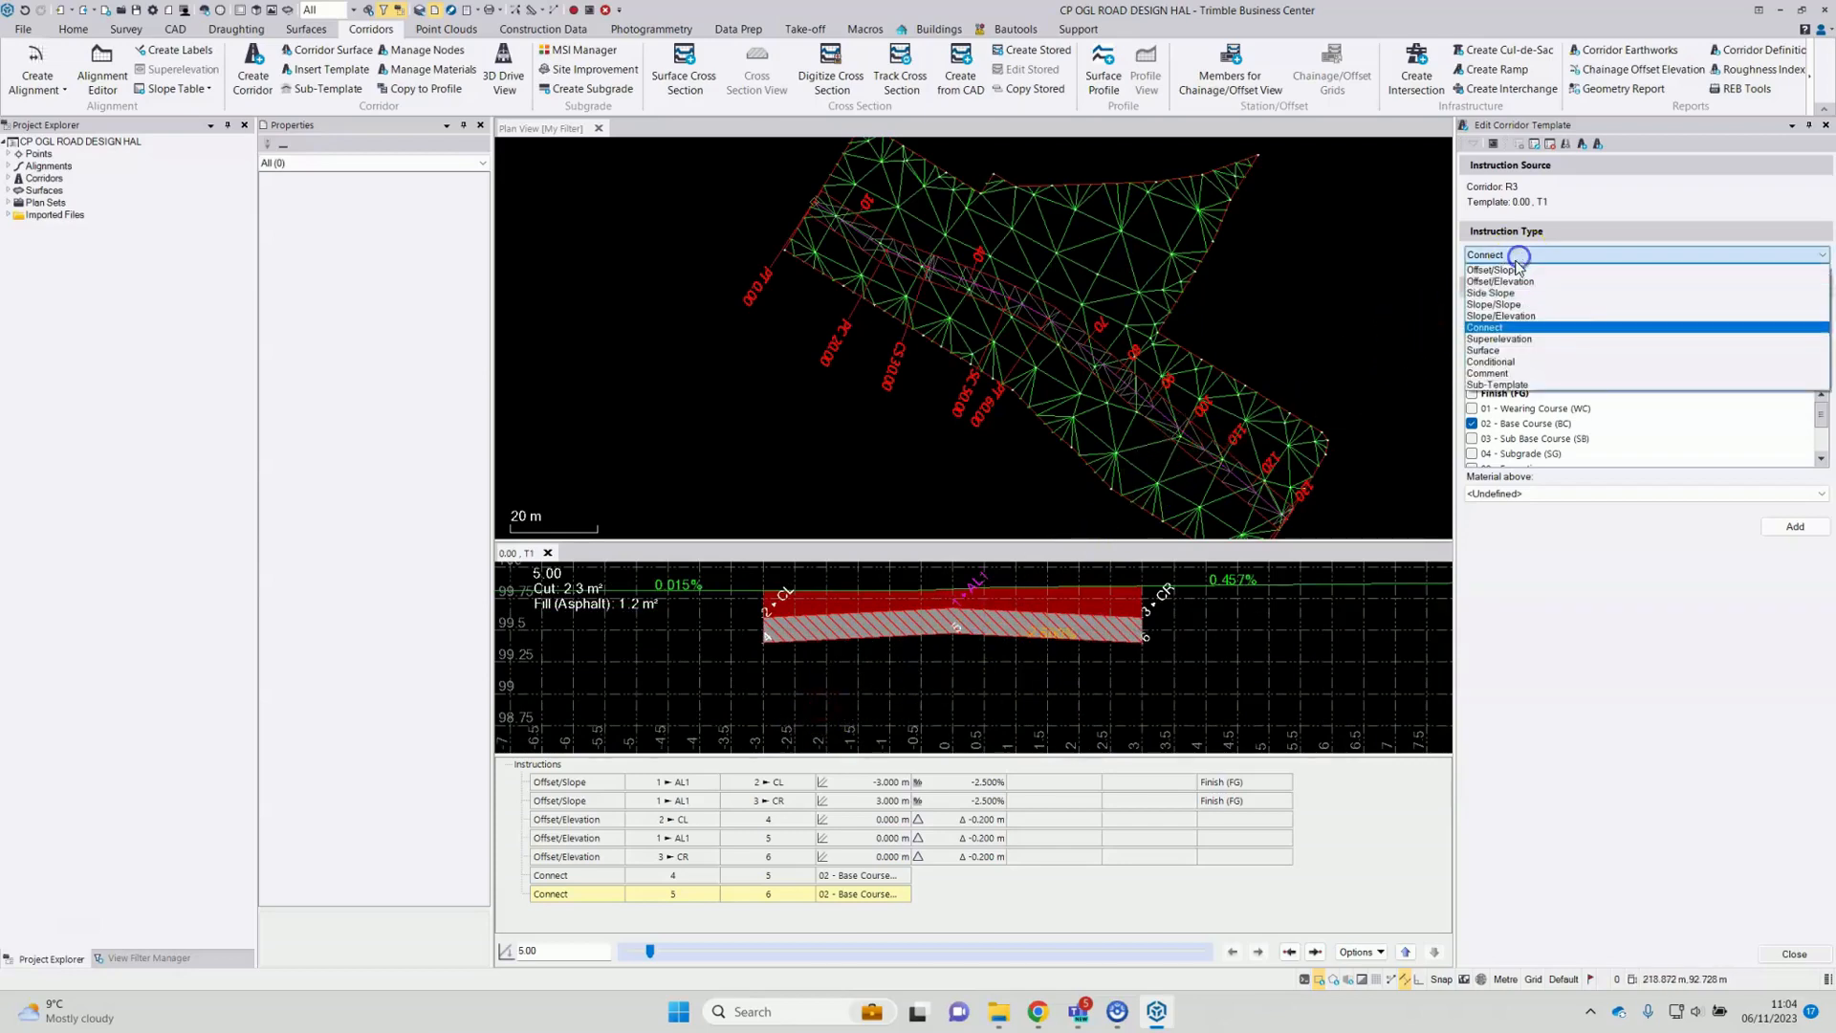
{"action": "left_click", "coordinate": [1524, 282]}
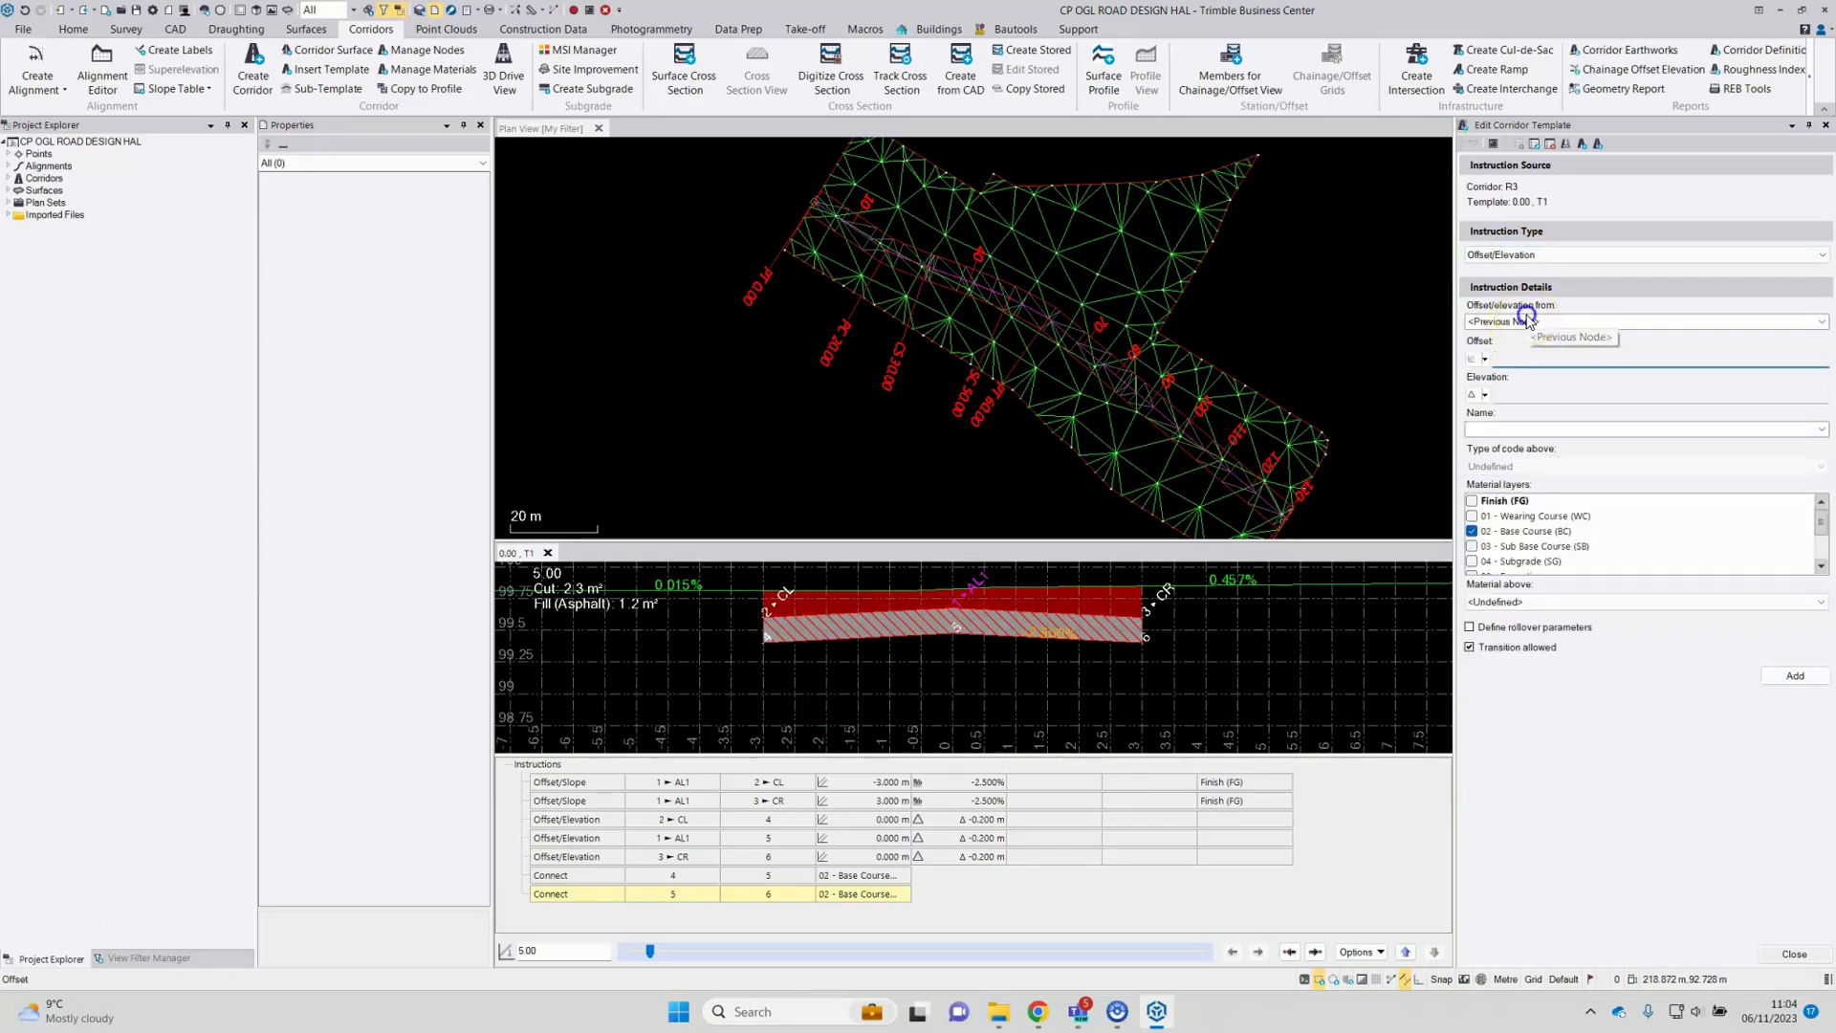
{"action": "left_click", "coordinate": [1527, 320]}
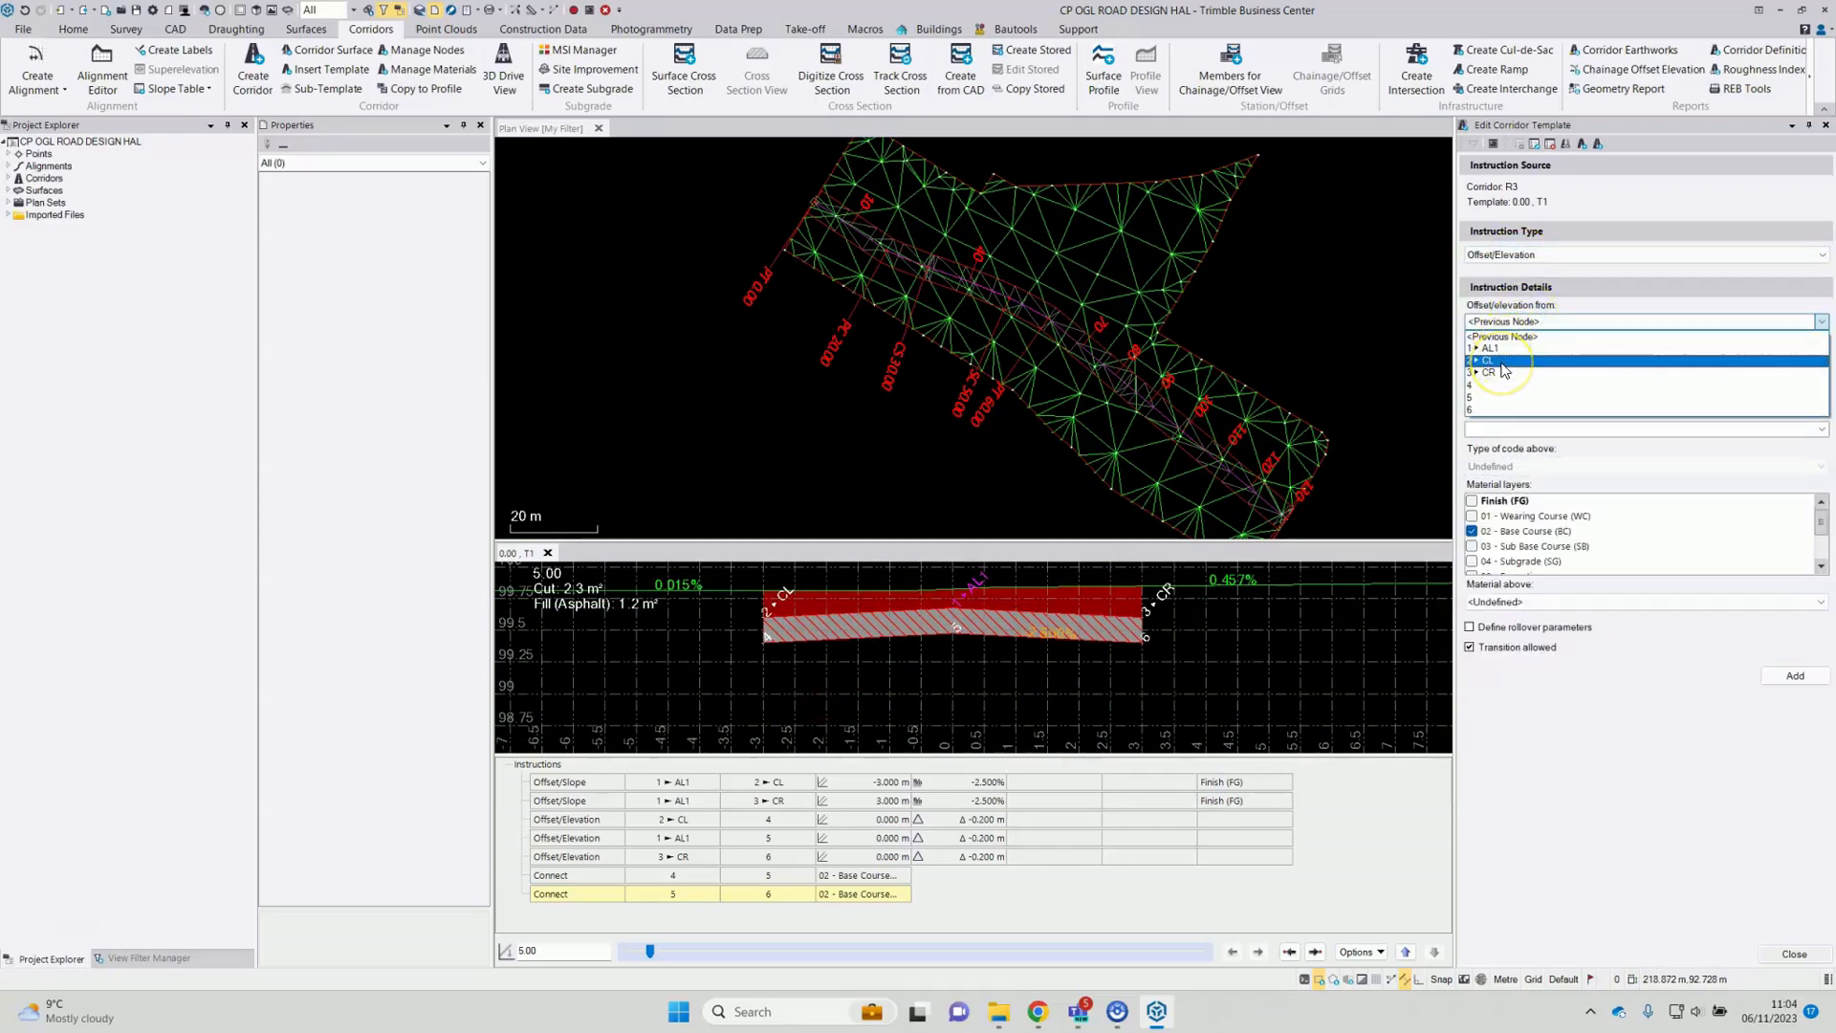
{"action": "left_click", "coordinate": [1502, 362]}
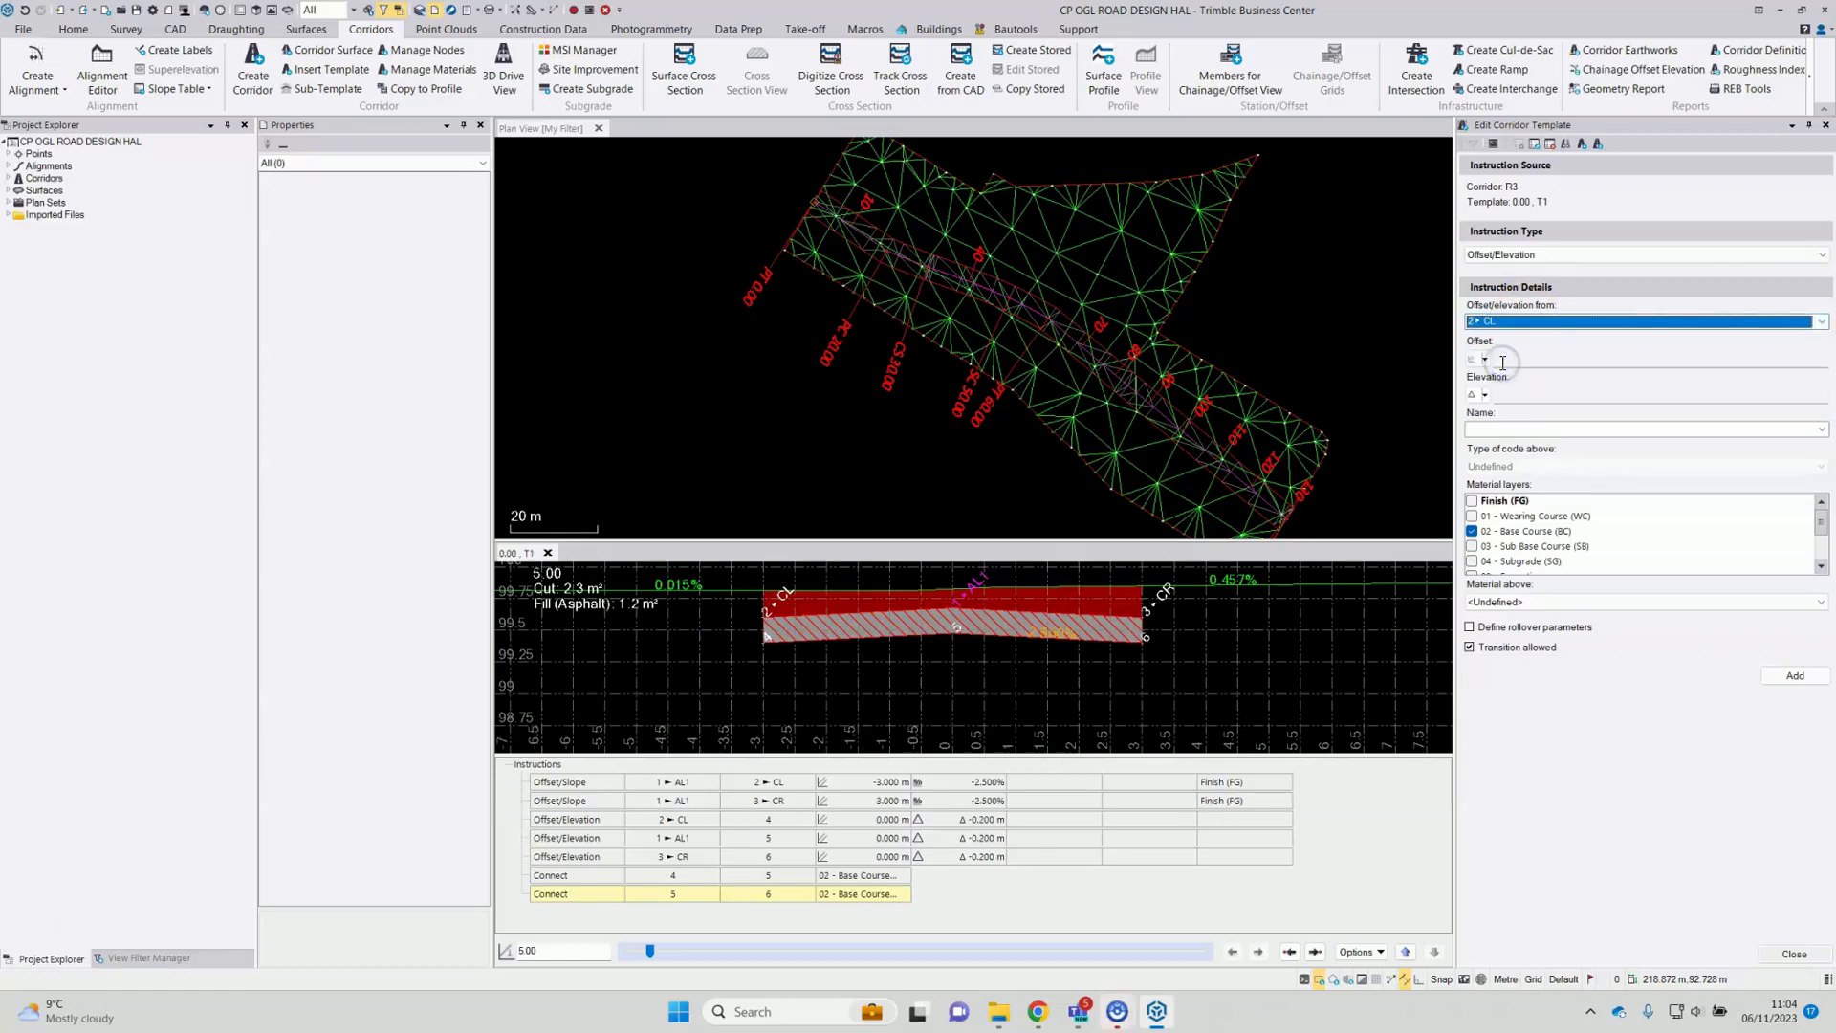
{"action": "left_click", "coordinate": [1501, 361]}
{"action": "type", "text": "0"}
{"action": "key", "text": "Tab"}
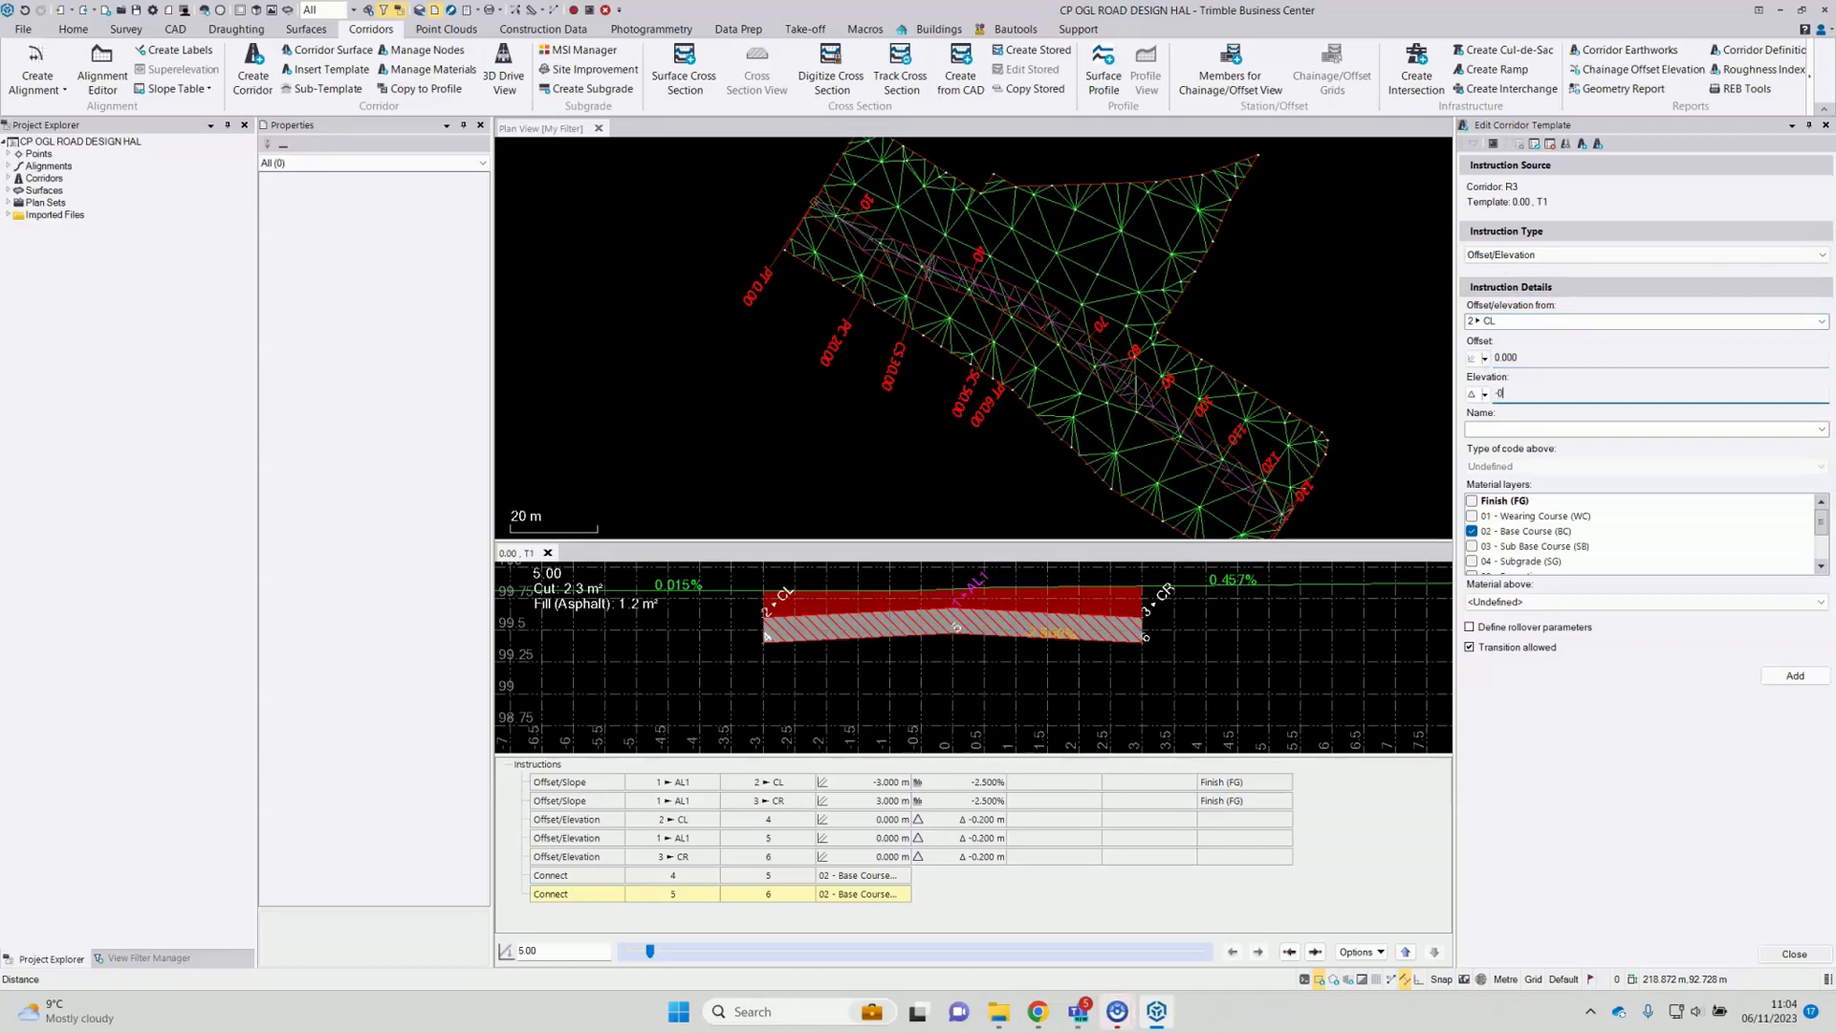
{"action": "type", "text": "-0.7"}
{"action": "key", "text": "Tab"}
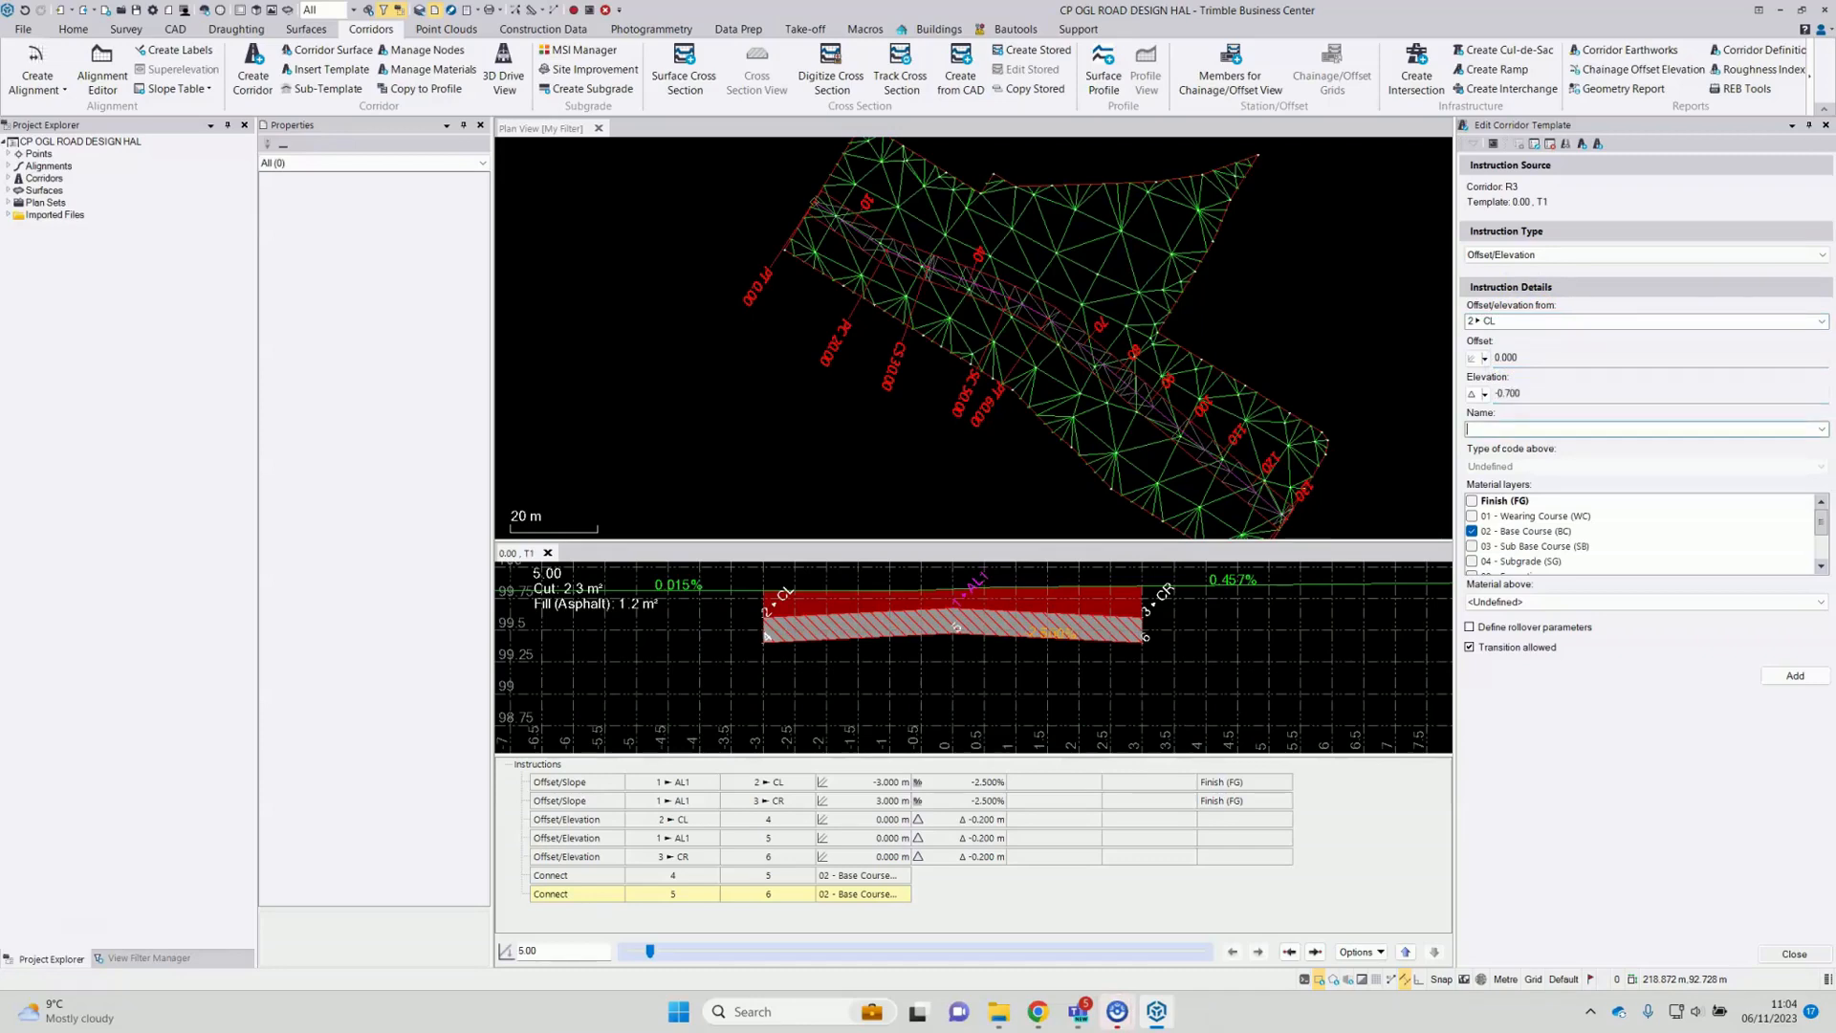
{"action": "left_click", "coordinate": [1471, 530]}
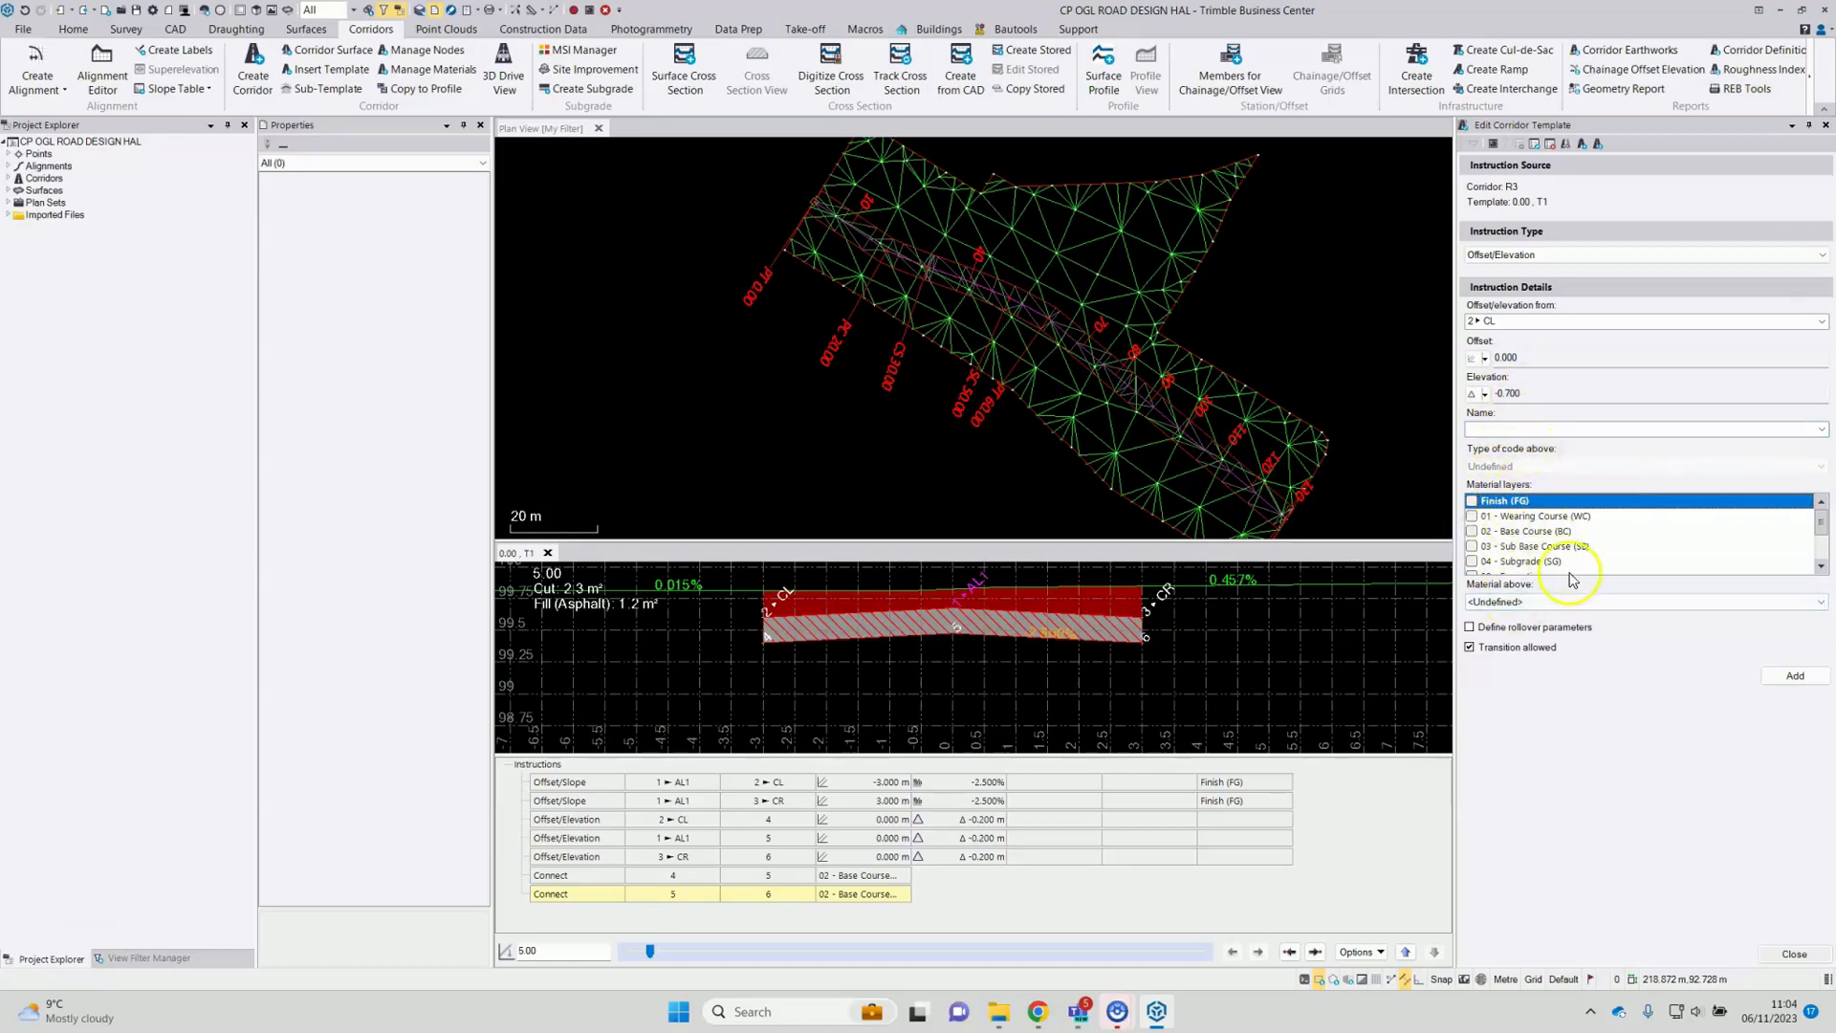
{"action": "left_click", "coordinate": [1807, 676]}
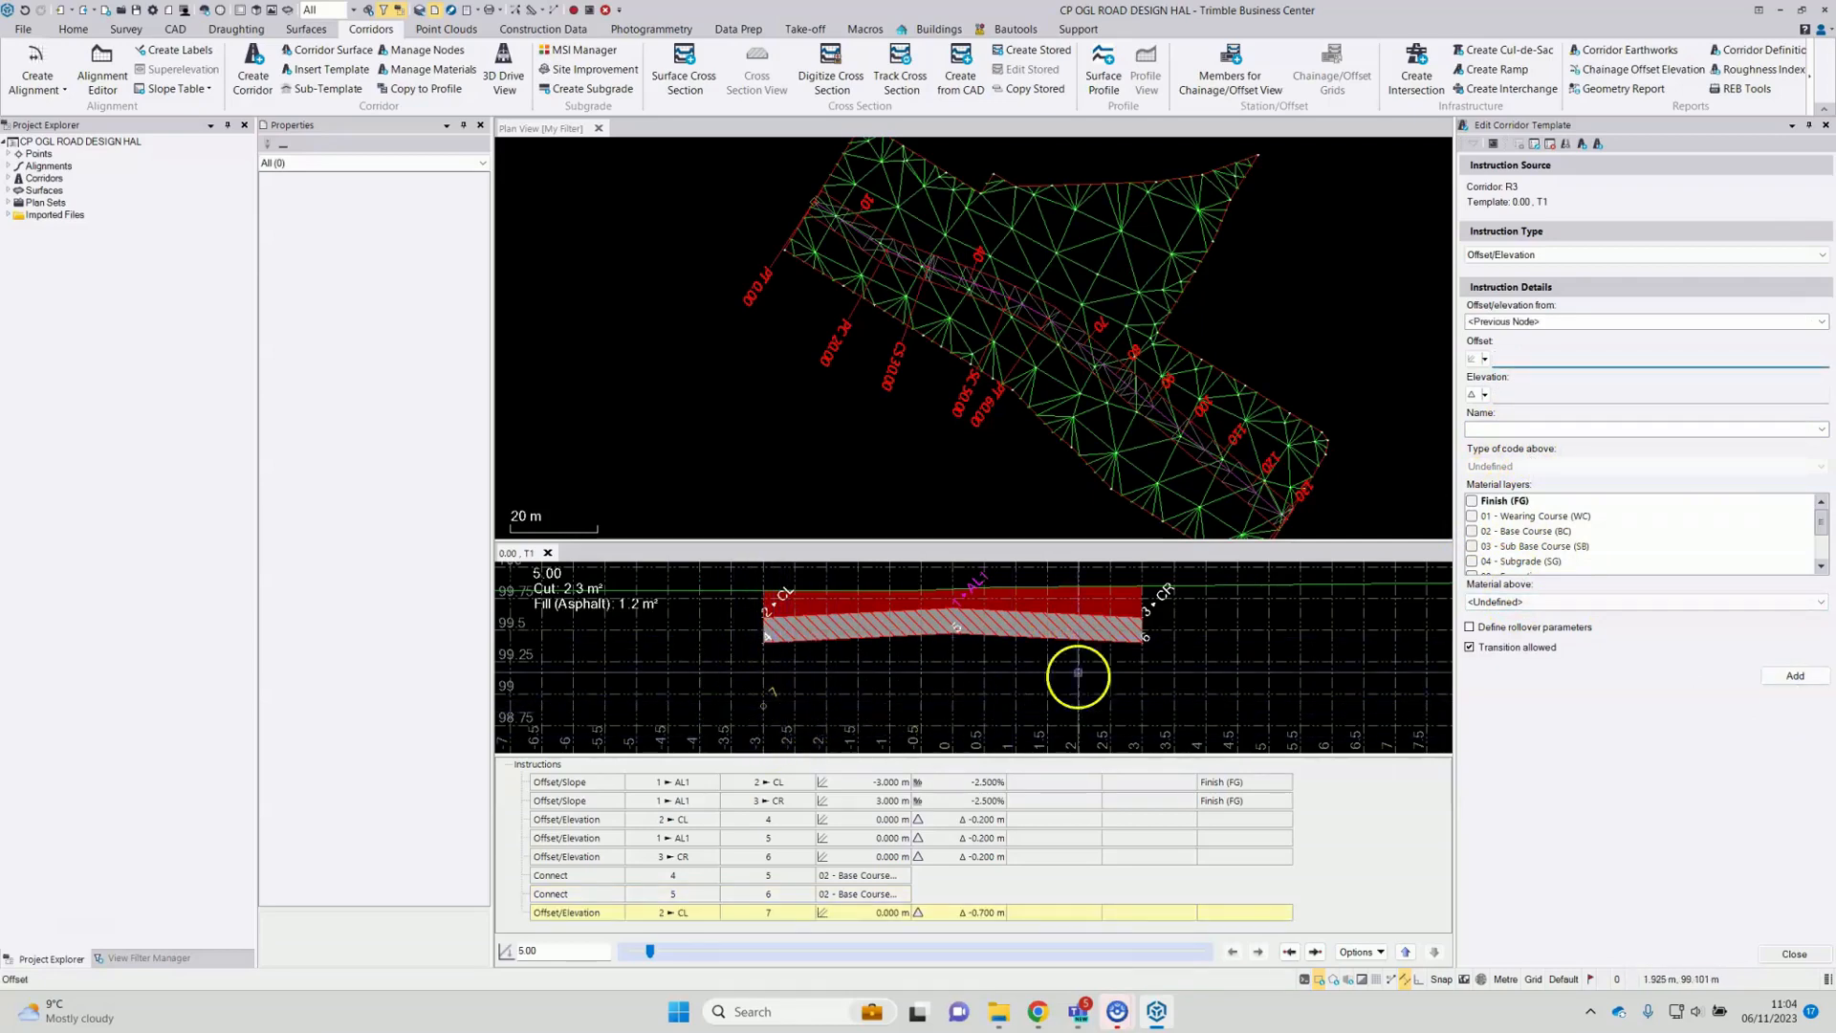
Step: Add an Offset/Elevation instruction from node CR with offset 0.000 and elevation -0.700
{"action": "left_click", "coordinate": [1513, 325]}
{"action": "left_click", "coordinate": [1493, 366]}
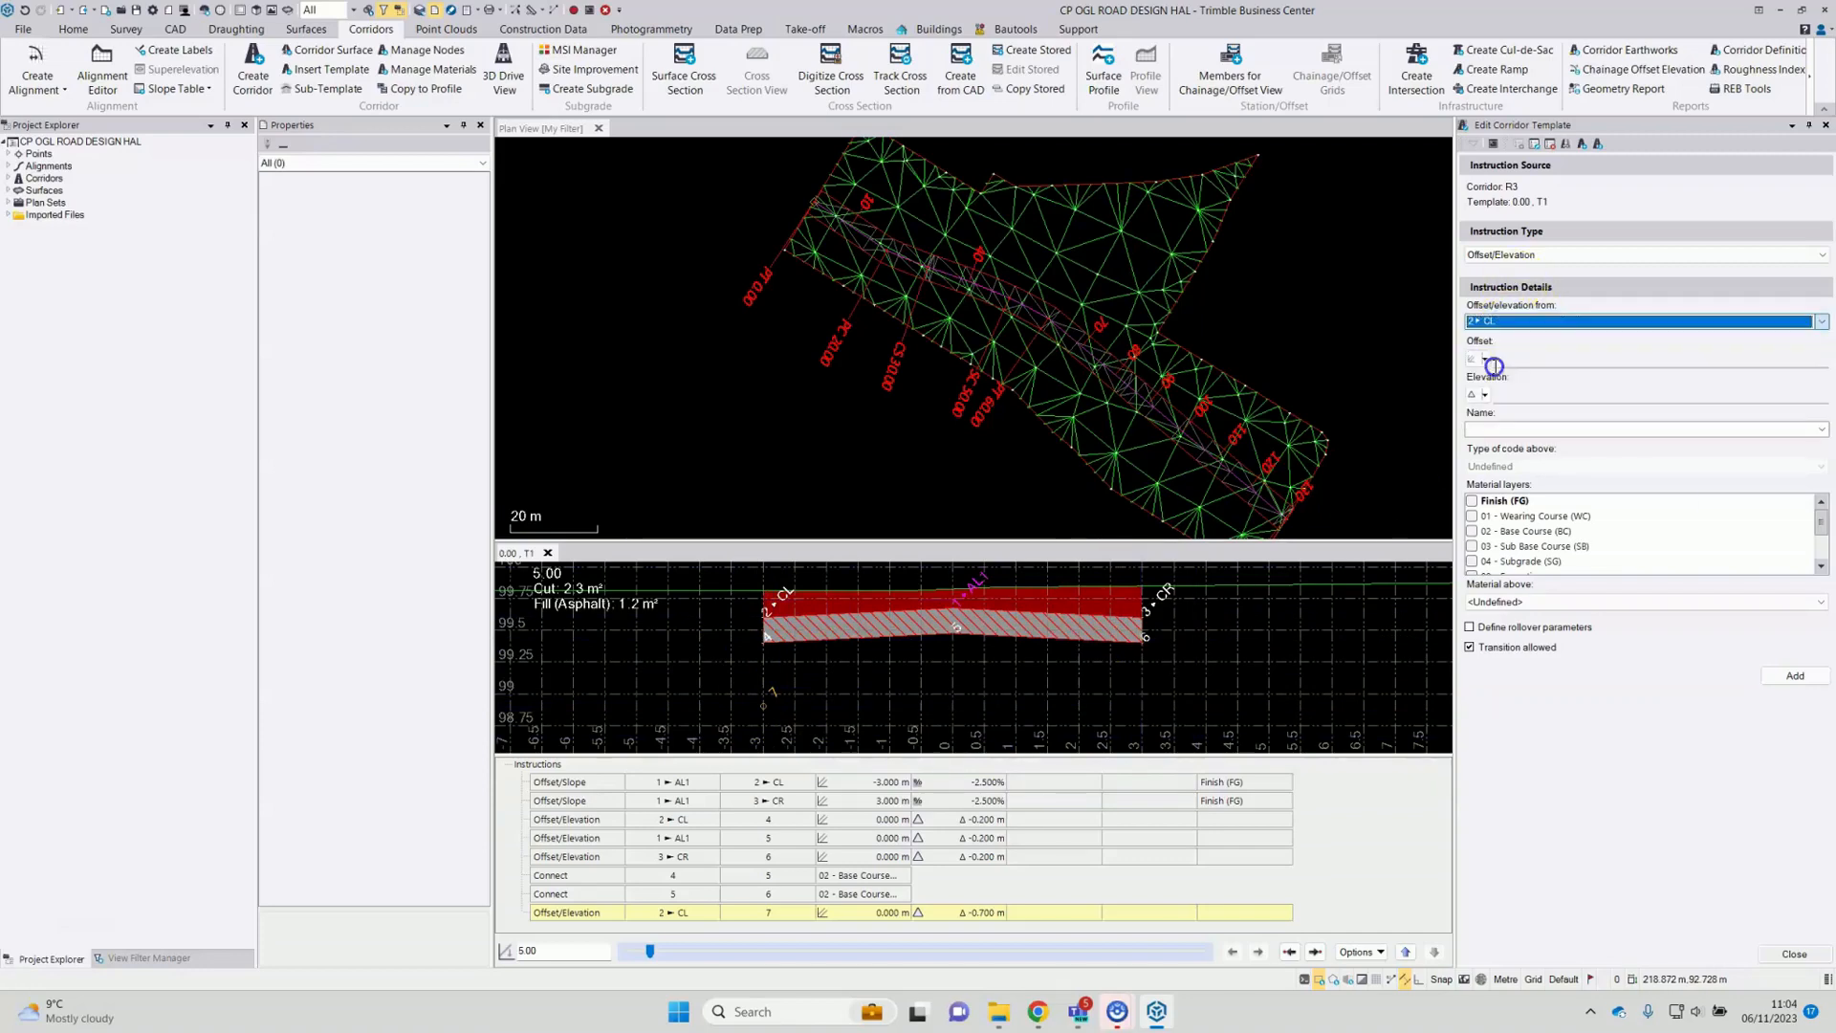
{"action": "left_click", "coordinate": [1495, 322]}
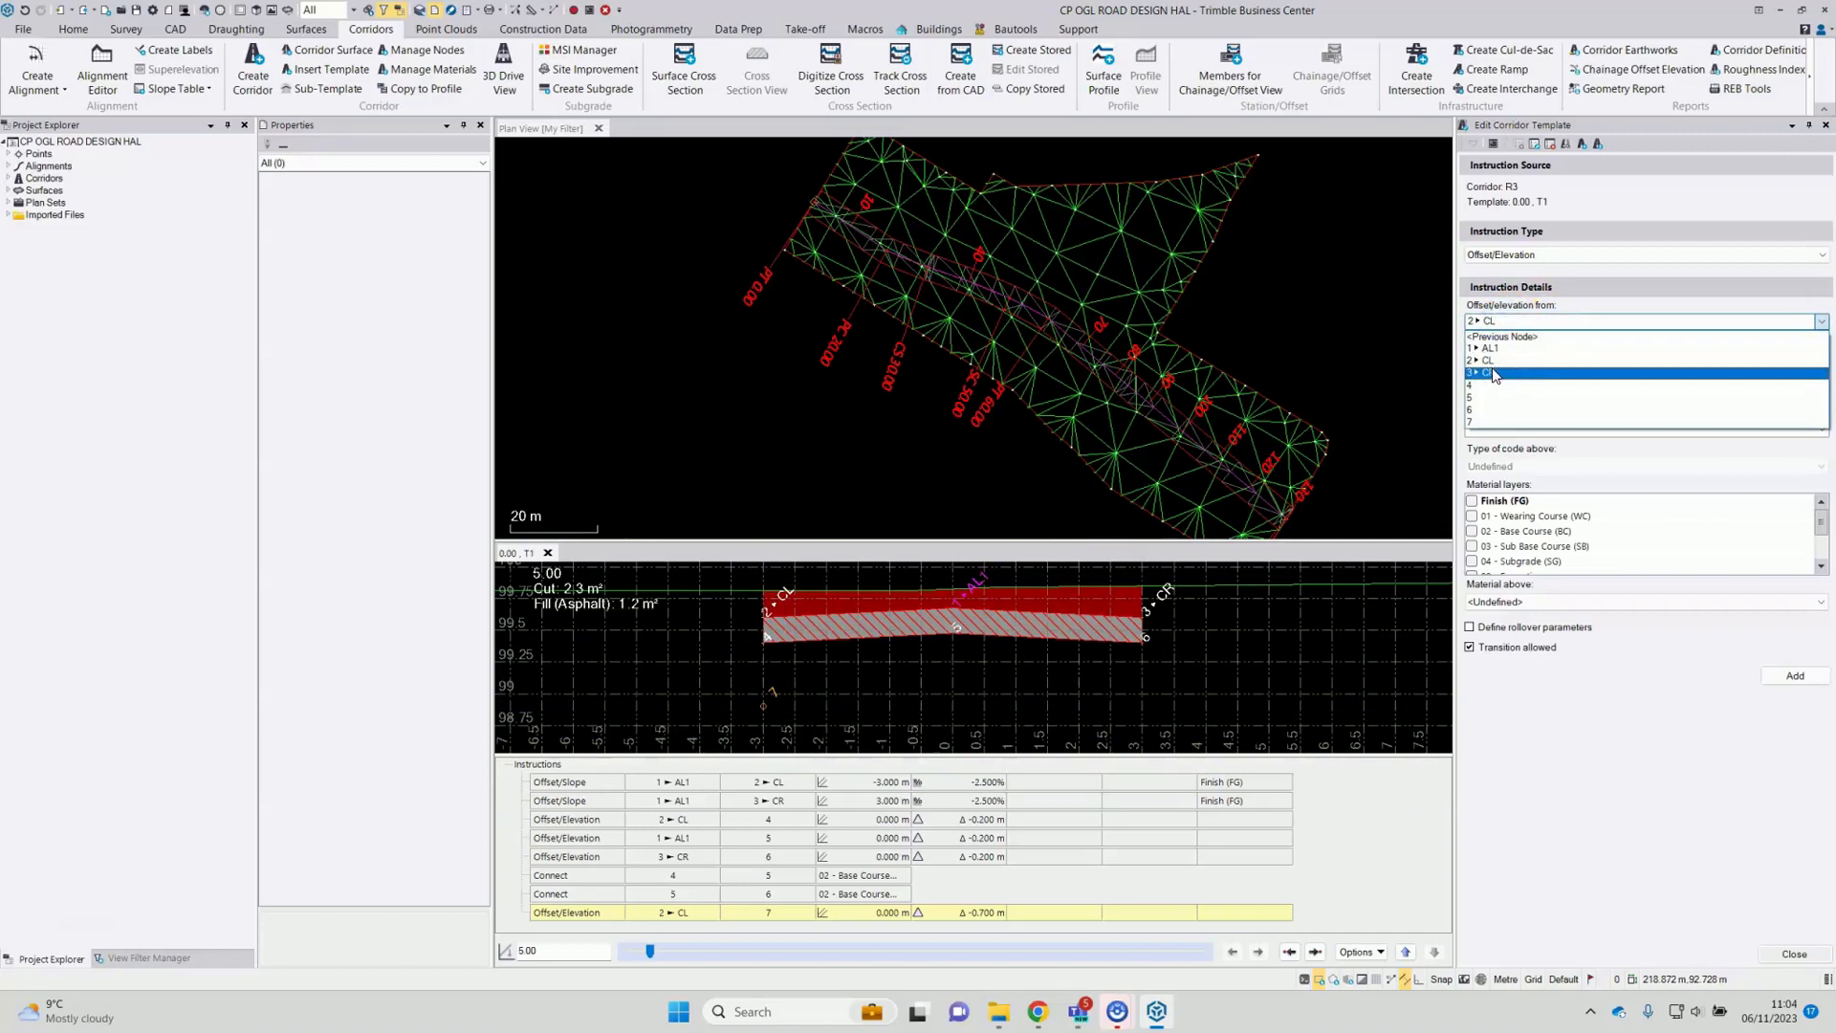
{"action": "left_click", "coordinate": [1492, 372]}
{"action": "left_click", "coordinate": [1541, 359]}
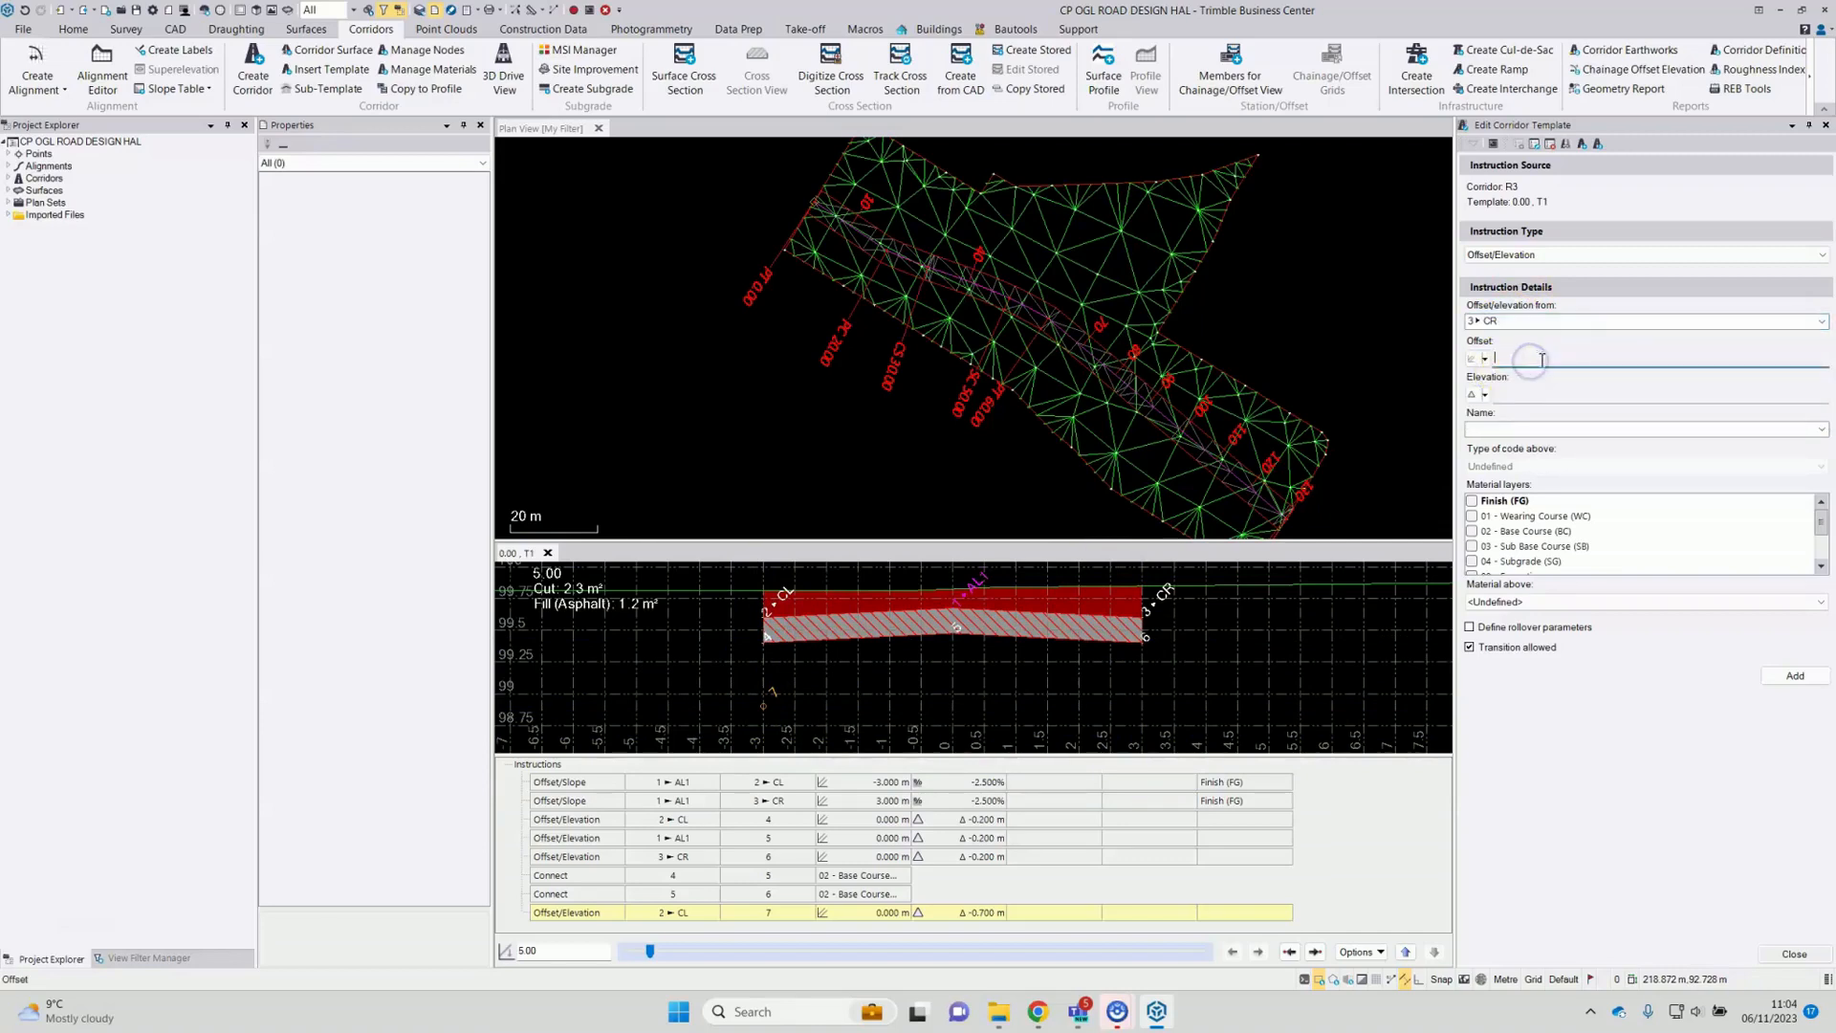
{"action": "type", "text": "0"}
{"action": "key", "text": "Tab"}
{"action": "type", "text": "-0.7"}
{"action": "key", "text": "Tab"}
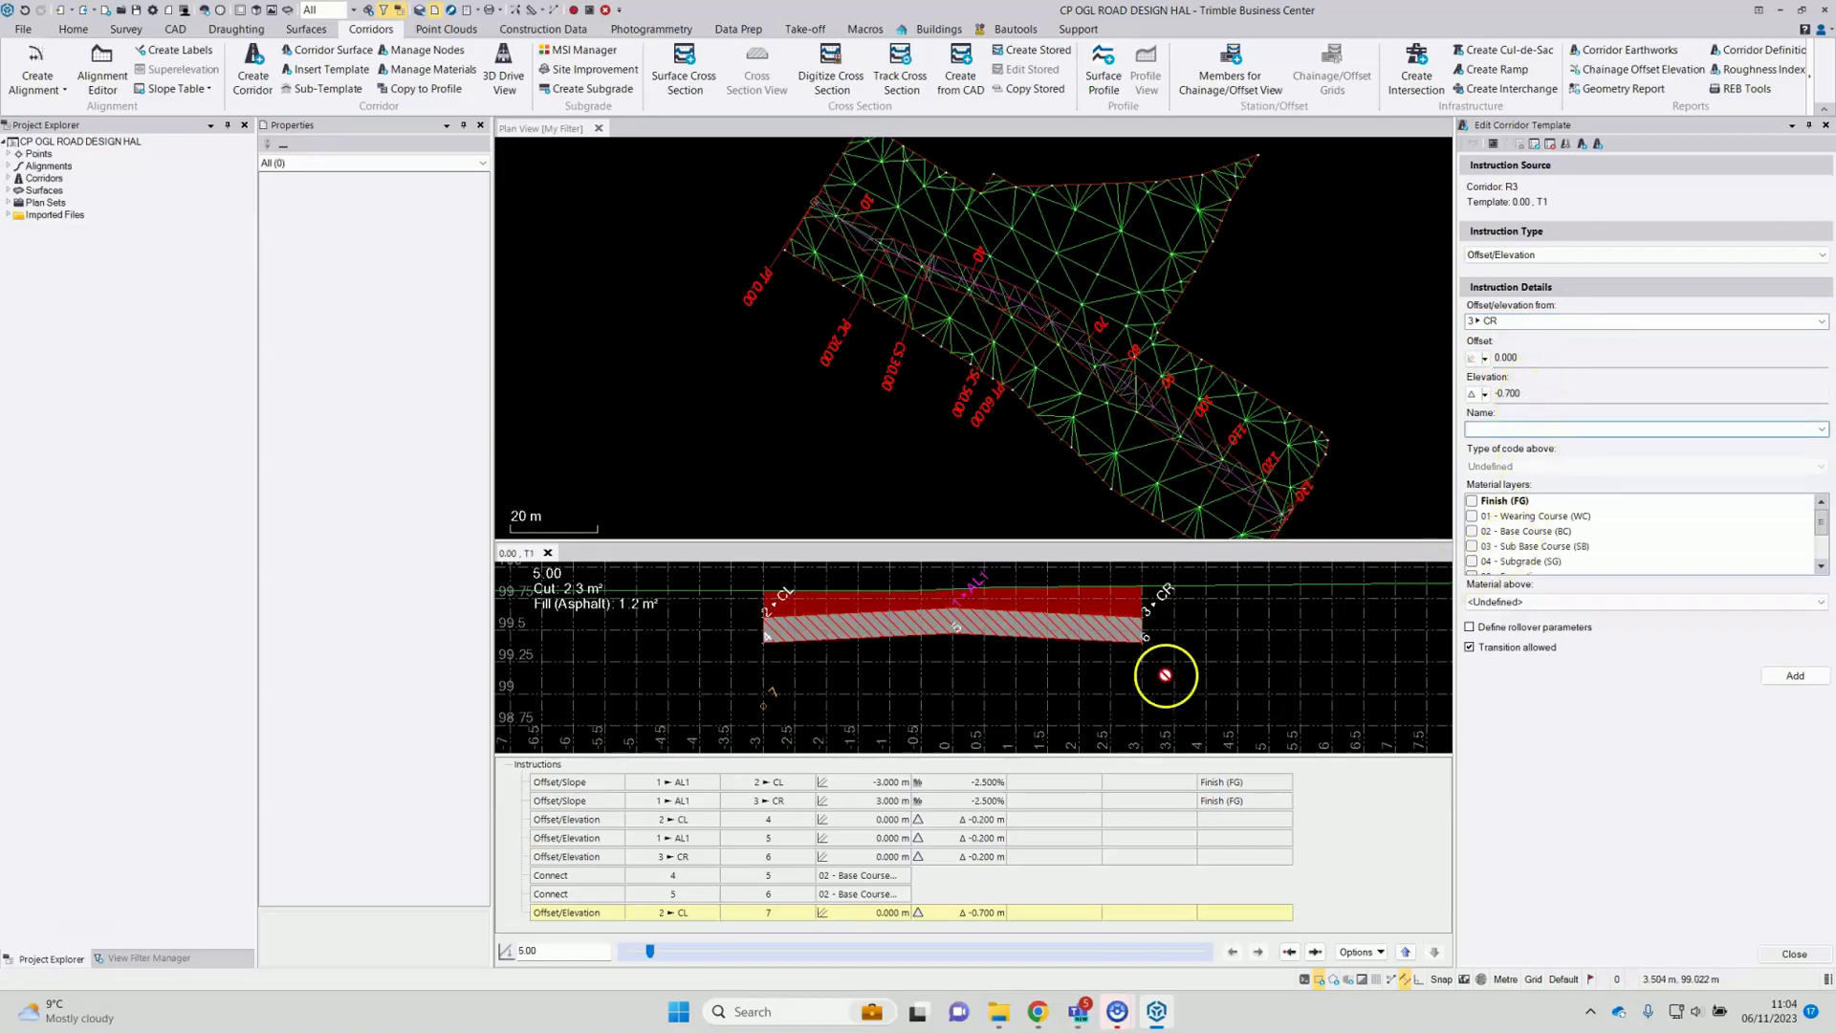
{"action": "left_click", "coordinate": [1795, 675]}
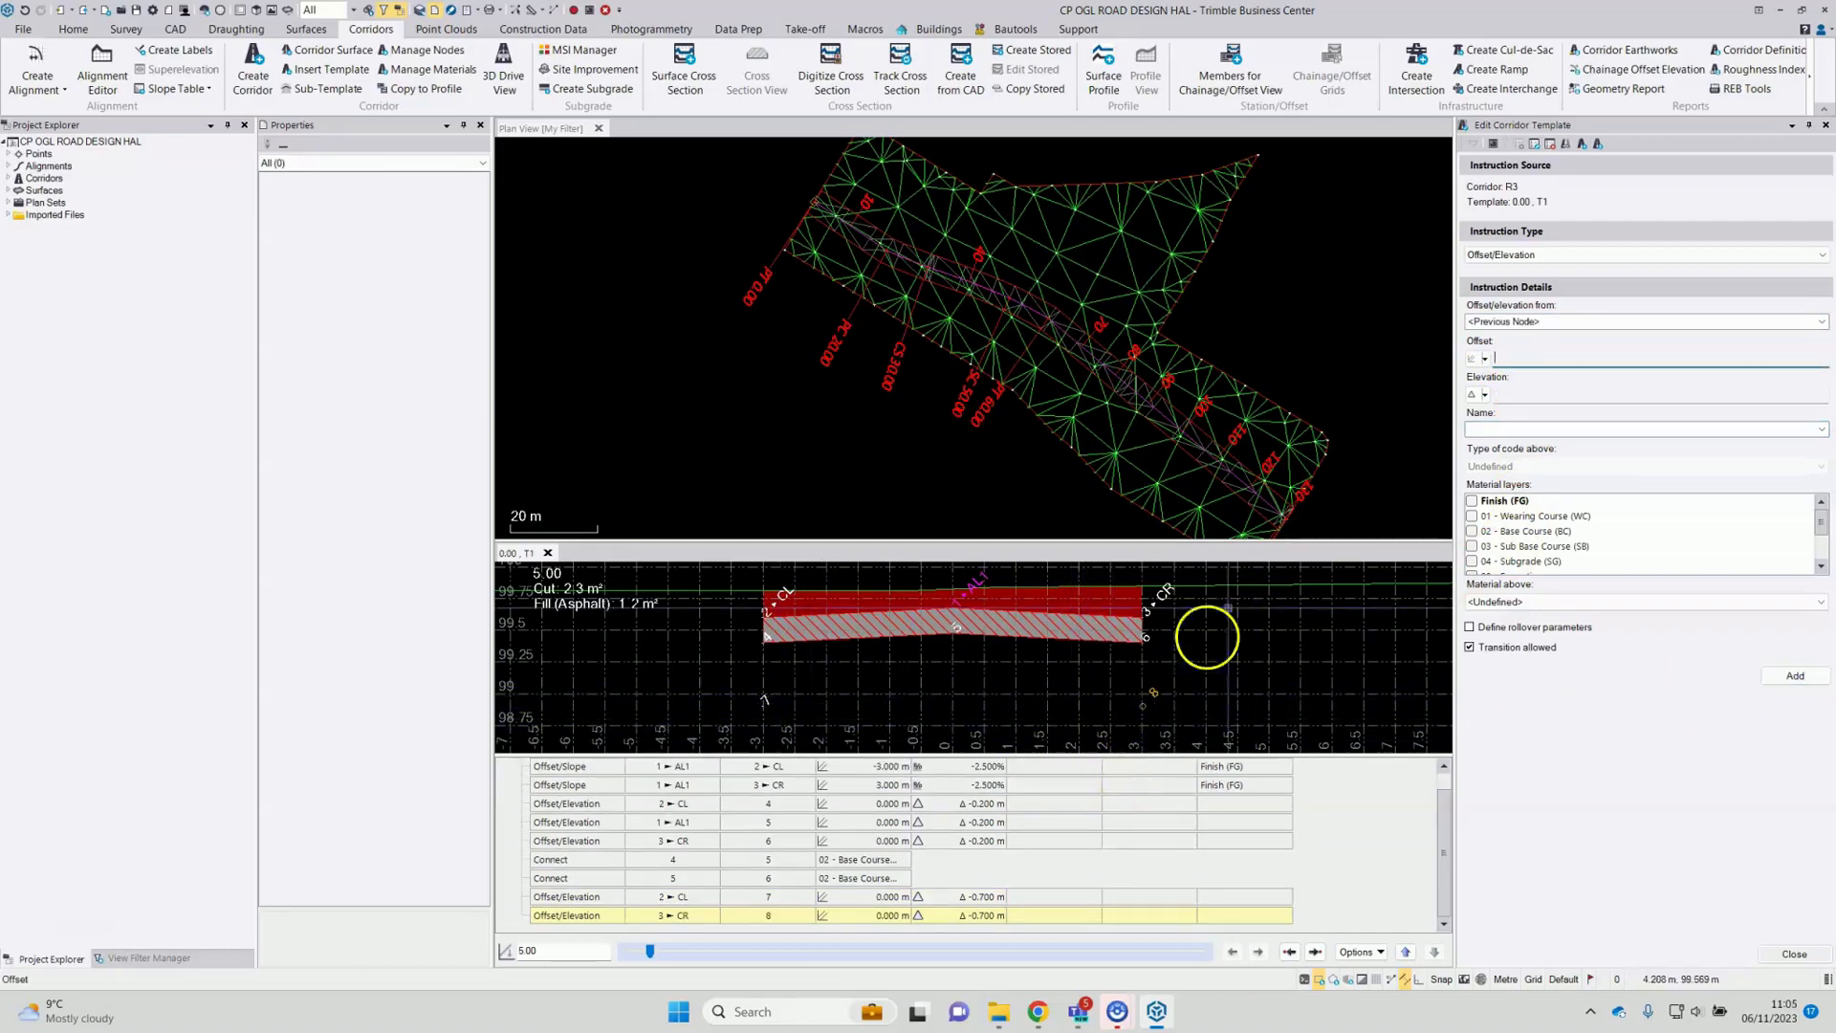
Step: Set up a Connect instruction from node 7 below CL to node 8 below CR
{"action": "left_click", "coordinate": [1484, 254]}
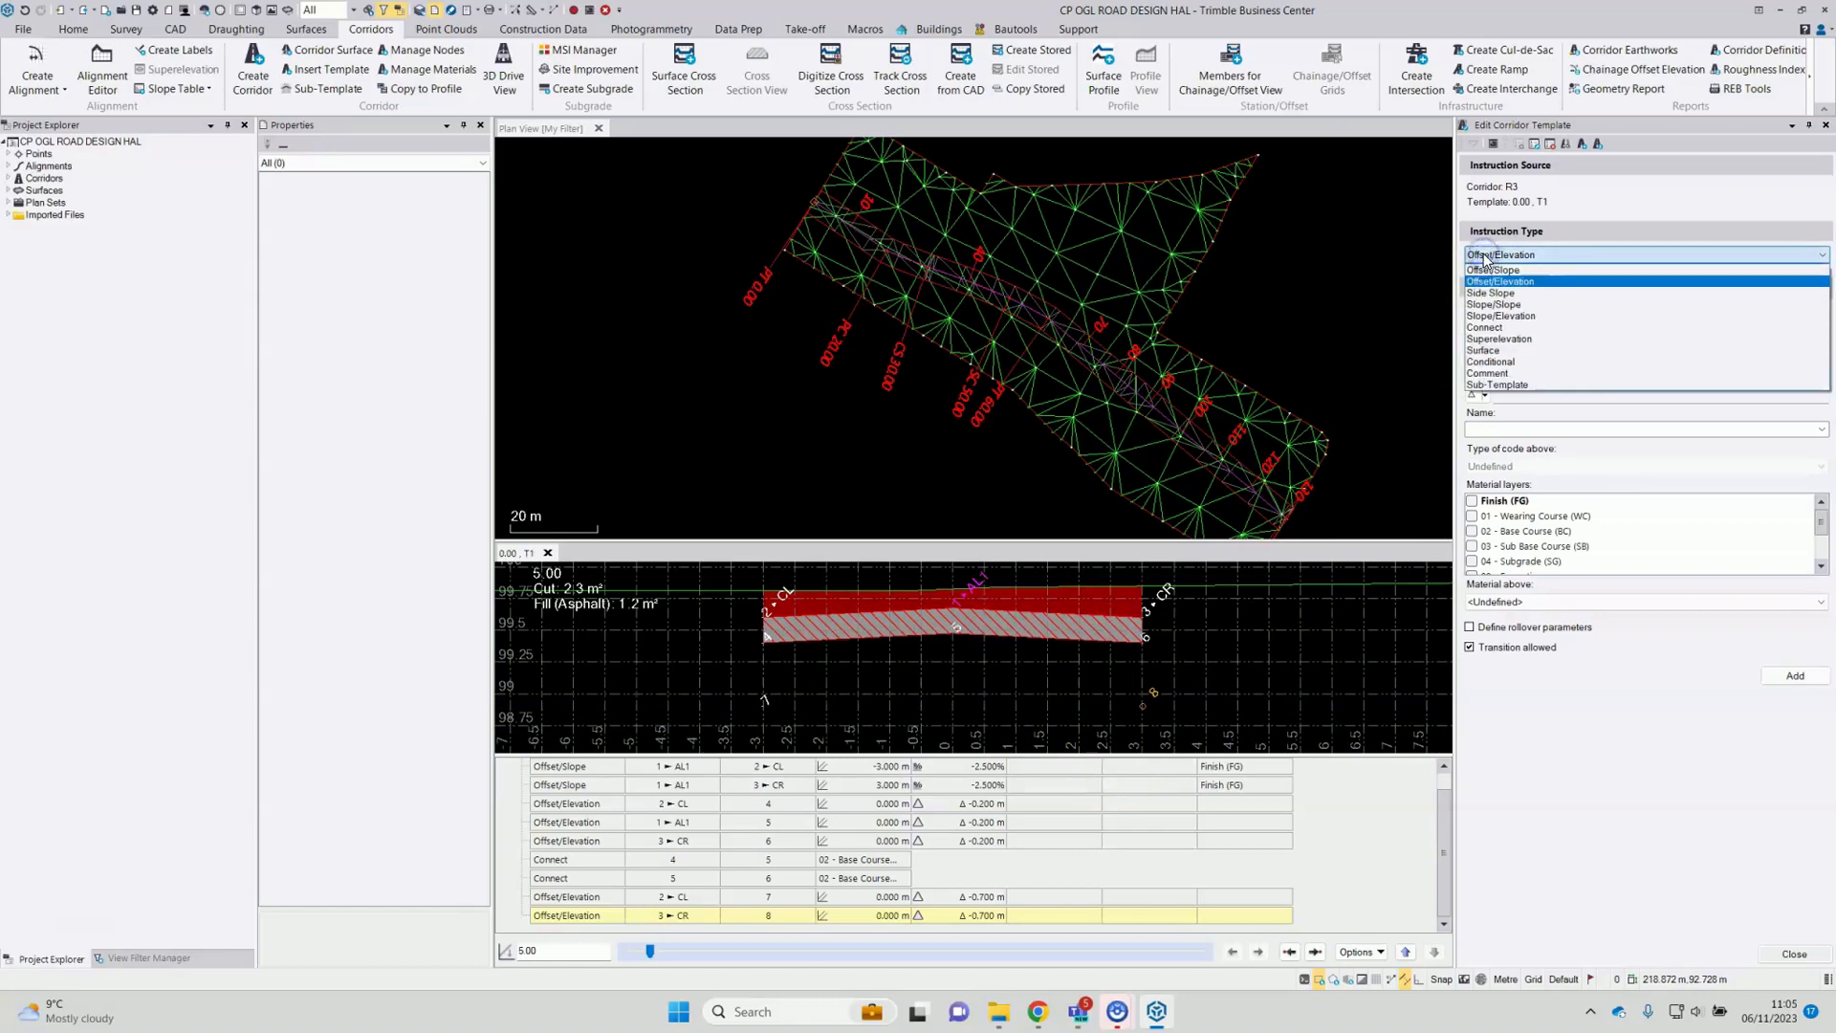
{"action": "left_click", "coordinate": [1506, 329]}
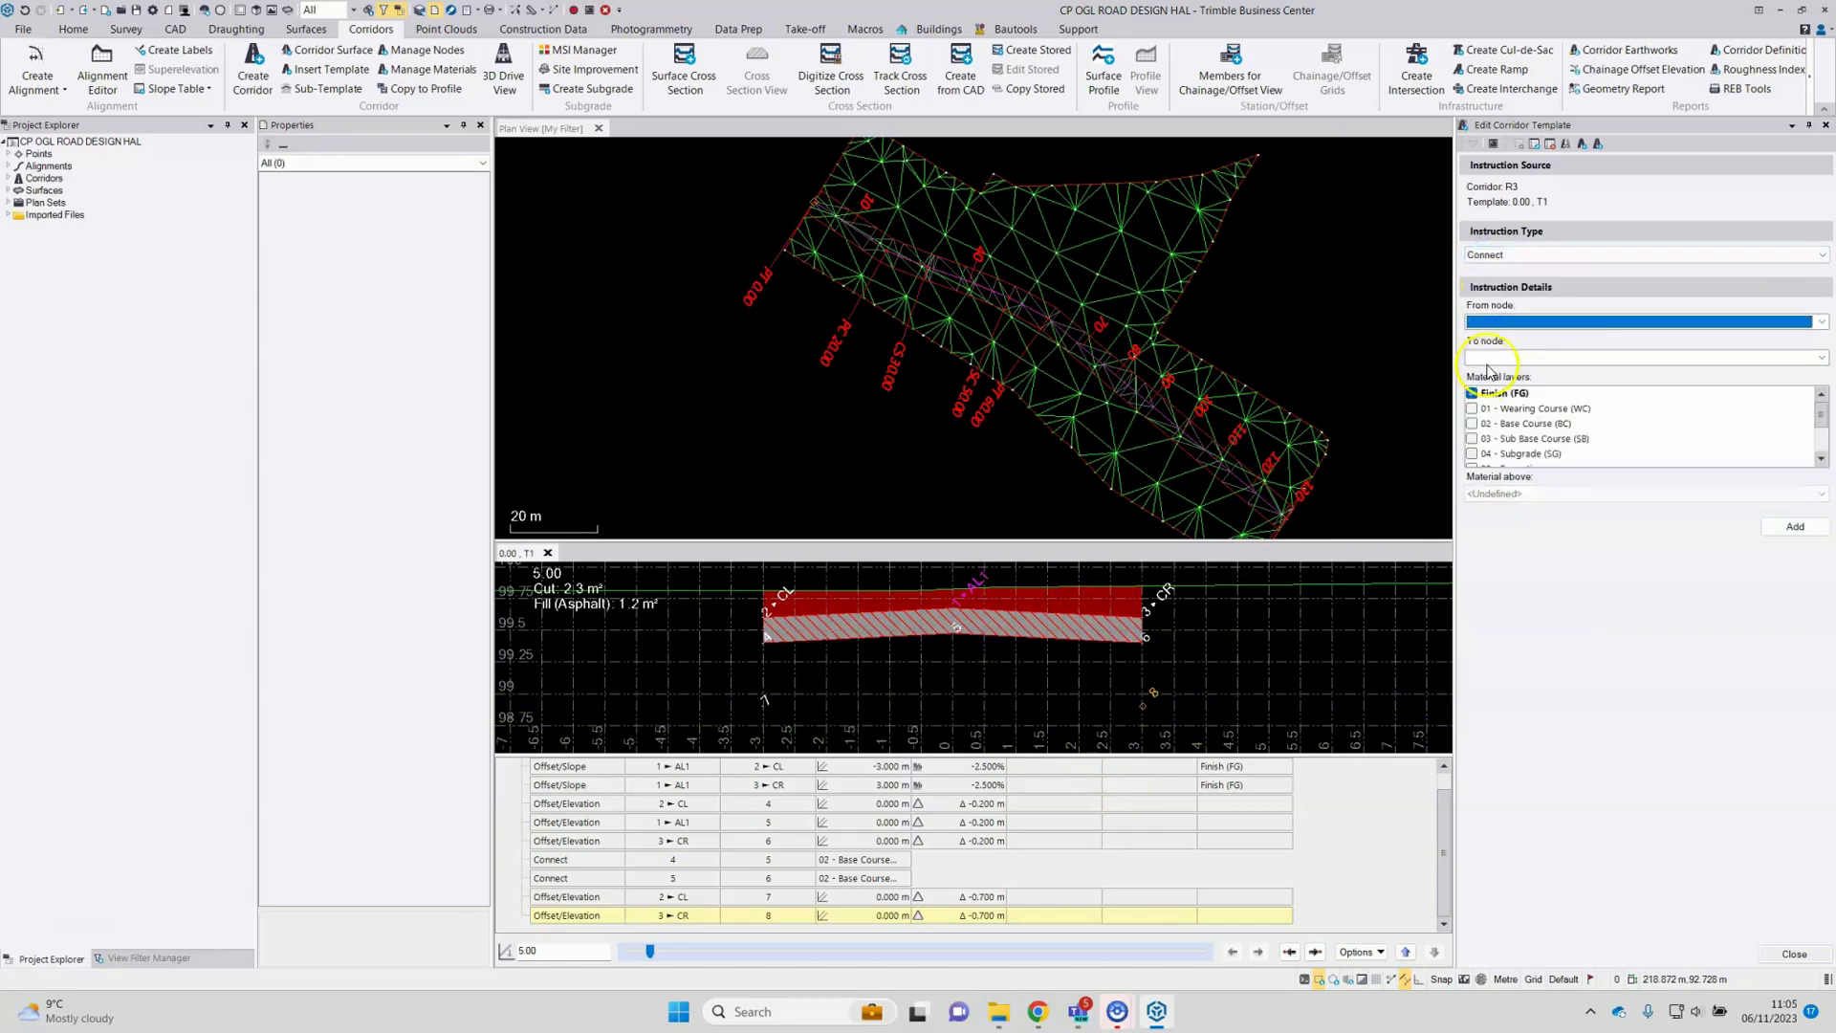
{"action": "left_click", "coordinate": [1487, 325]}
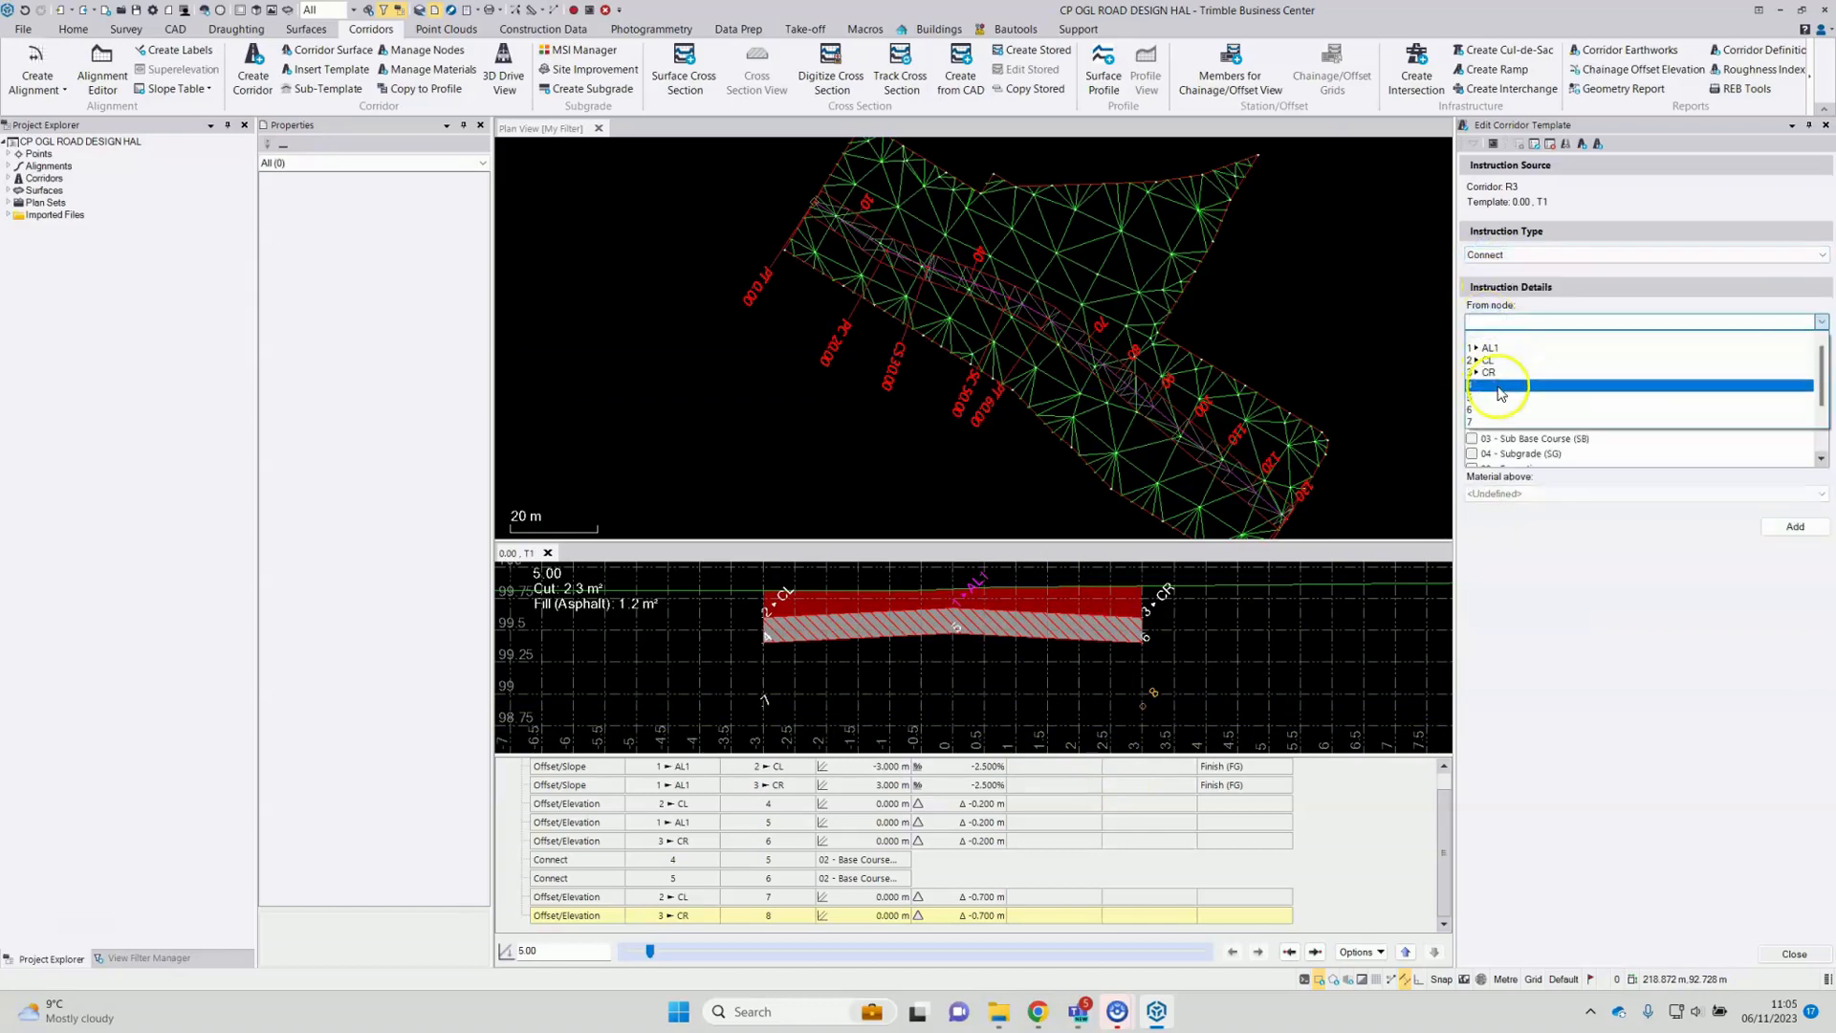
{"action": "left_click", "coordinate": [1492, 422]}
{"action": "left_click", "coordinate": [1576, 353]}
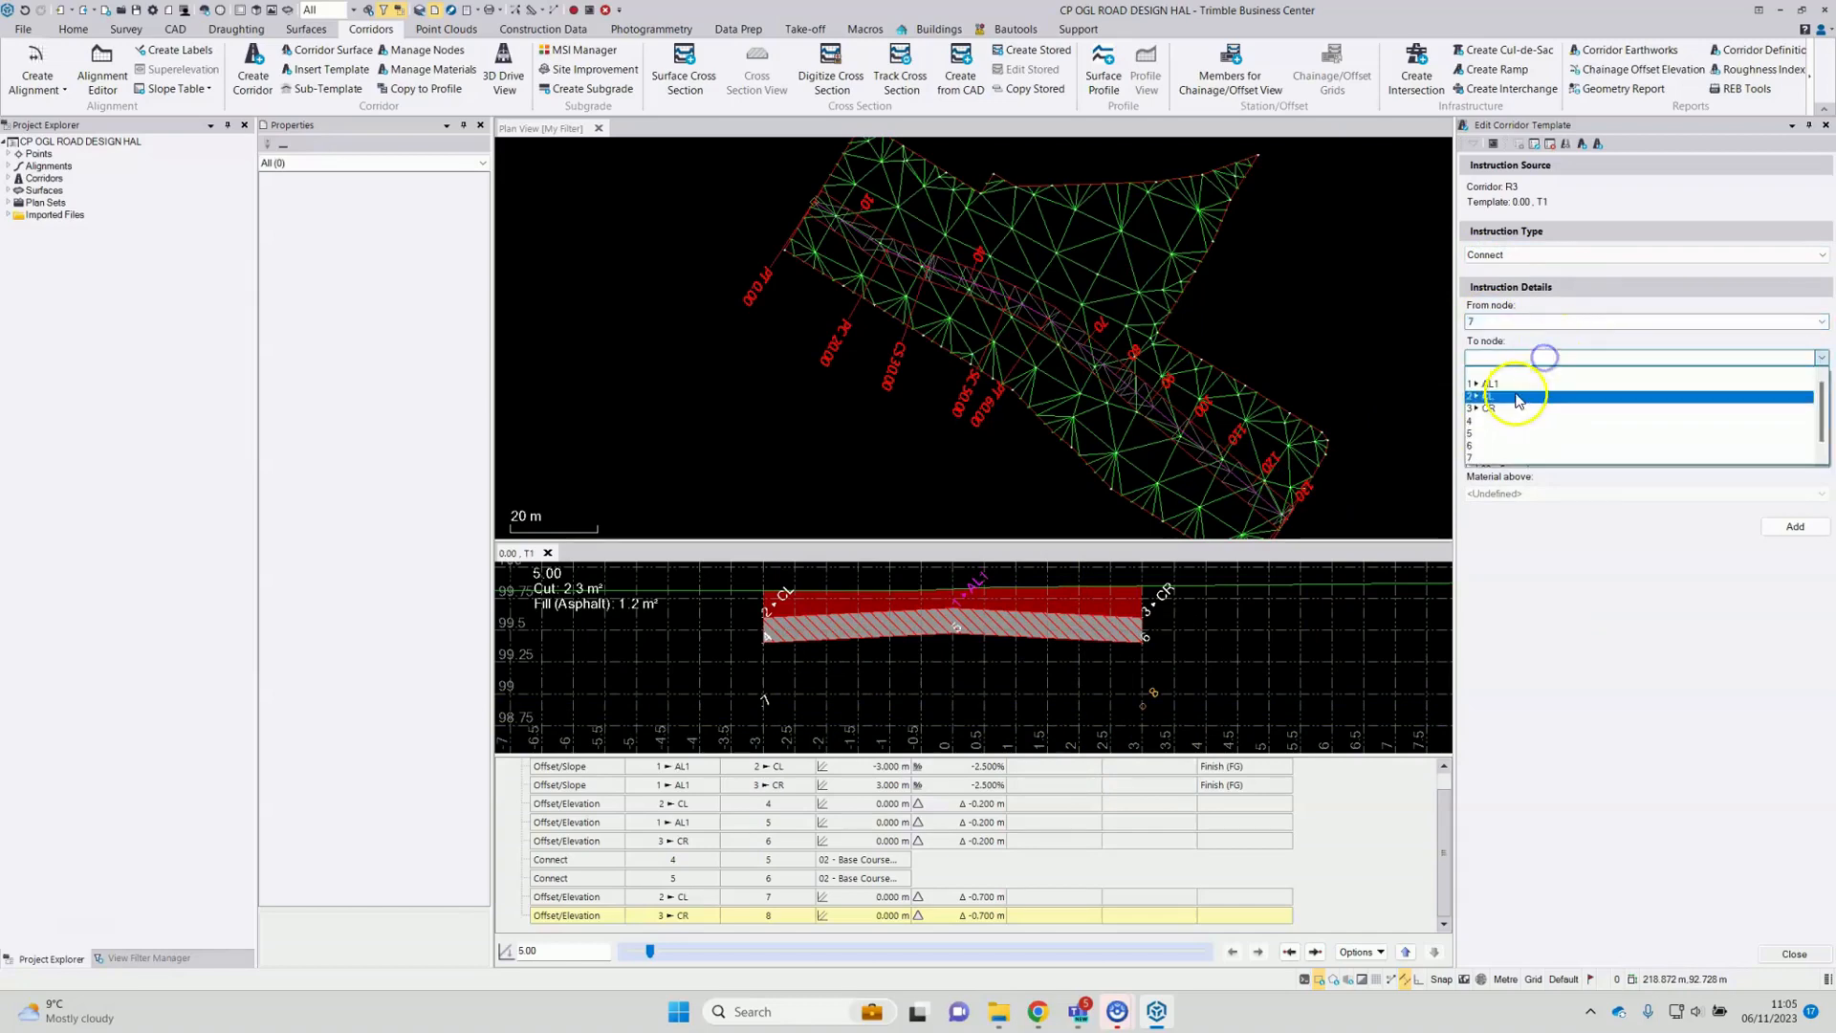
{"action": "left_click", "coordinate": [1503, 459]}
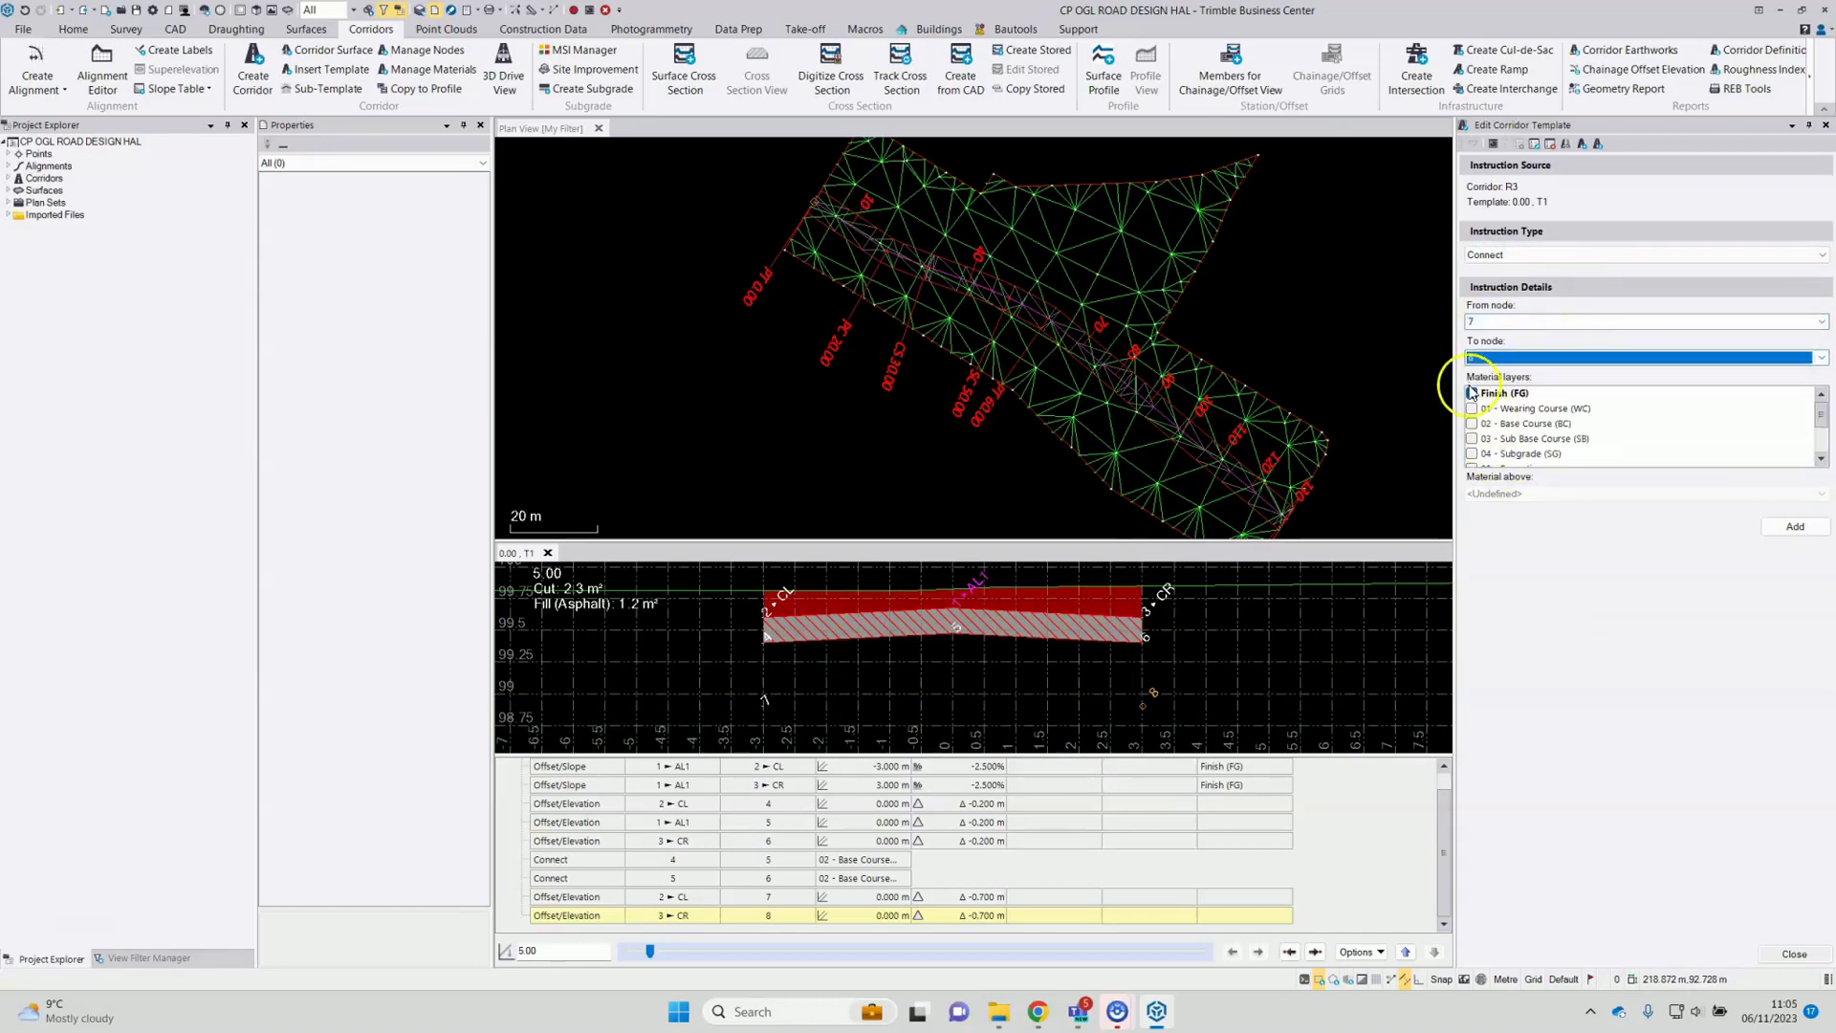
Step: Assign the Connect instruction to 04 - Subgrade (SG) instead of Finish, with Base as the material above, and add it
{"action": "left_click", "coordinate": [1472, 453]}
{"action": "left_click", "coordinate": [1473, 393]}
{"action": "left_click", "coordinate": [1533, 453]}
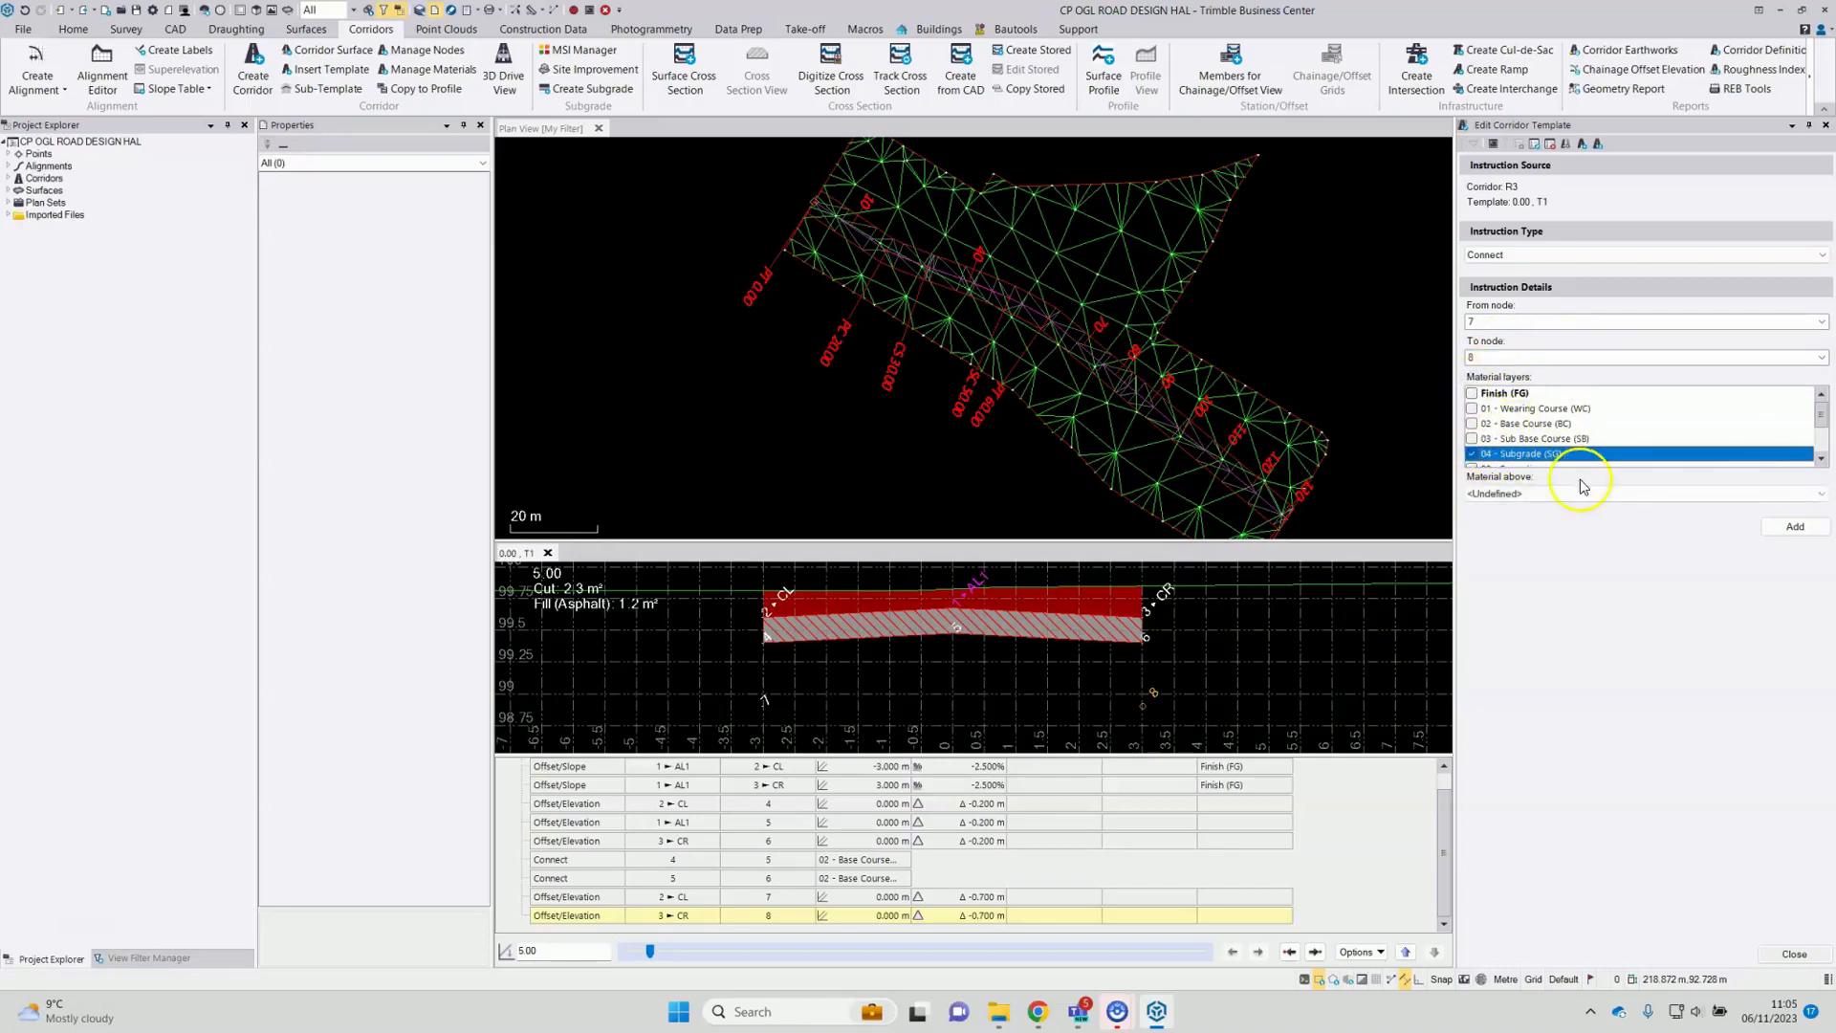
{"action": "left_click", "coordinate": [1557, 495]}
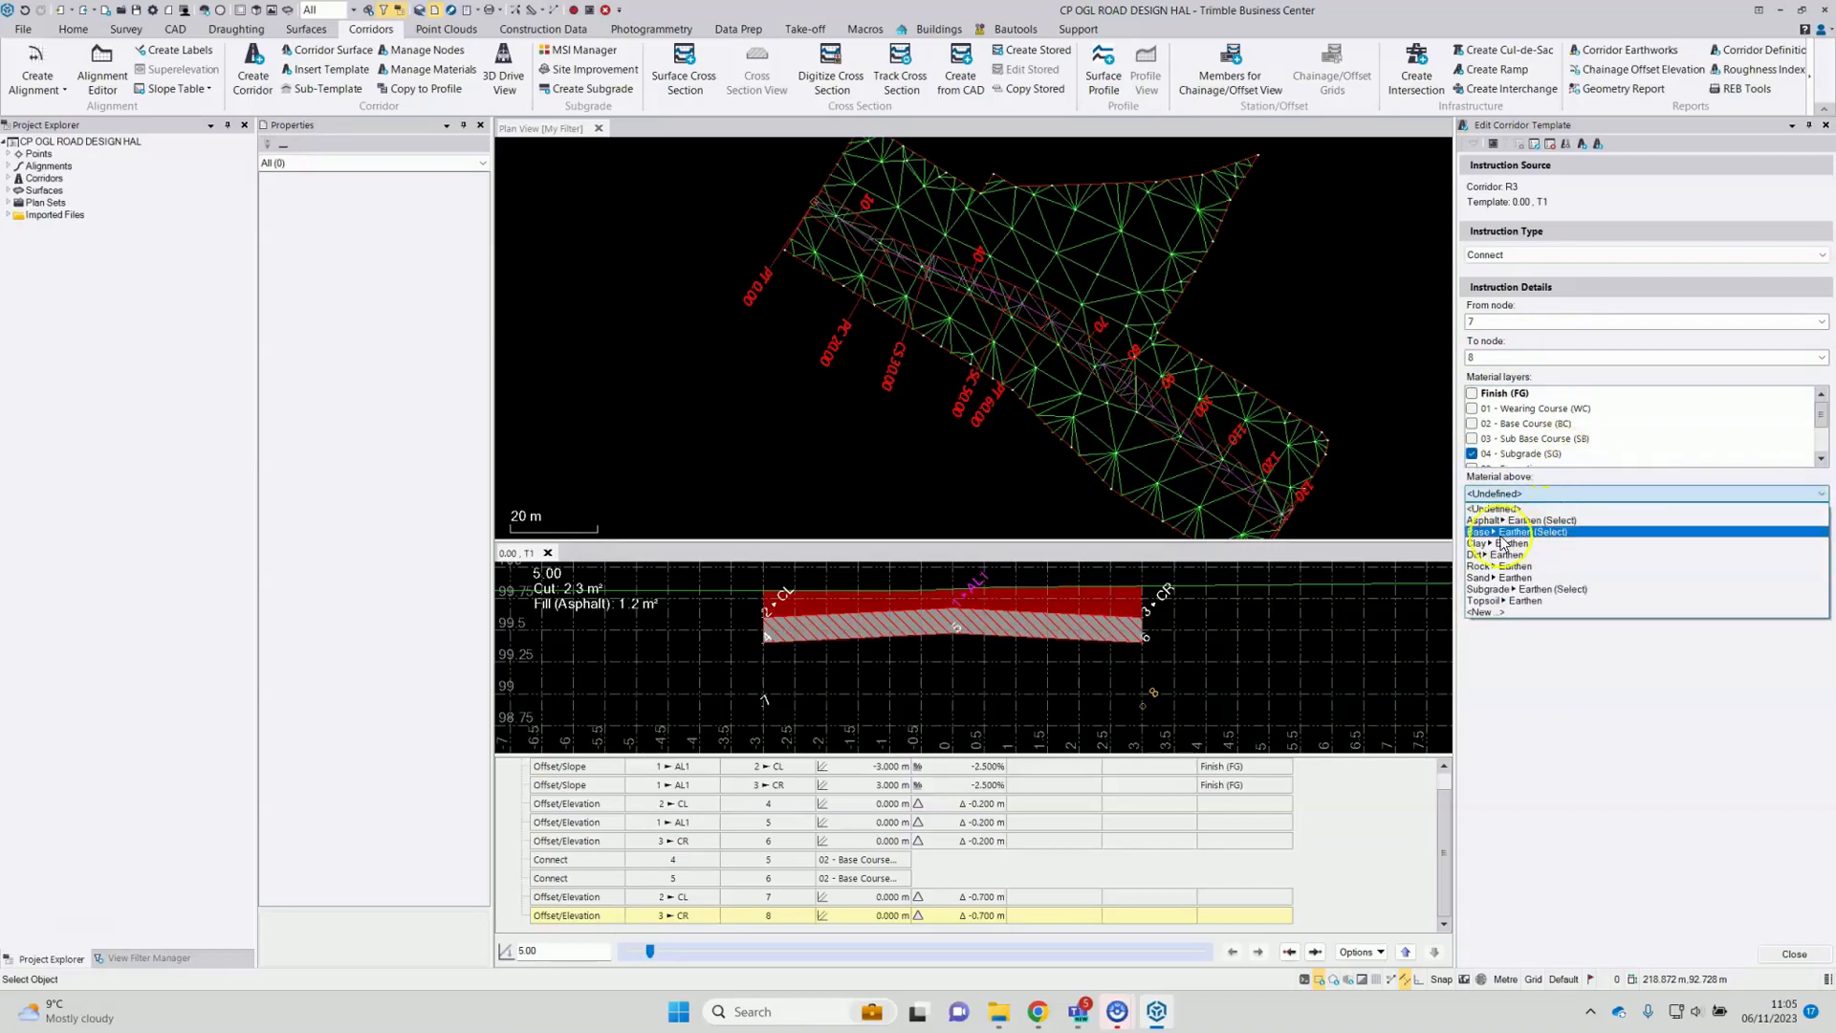
{"action": "left_click", "coordinate": [1569, 533]}
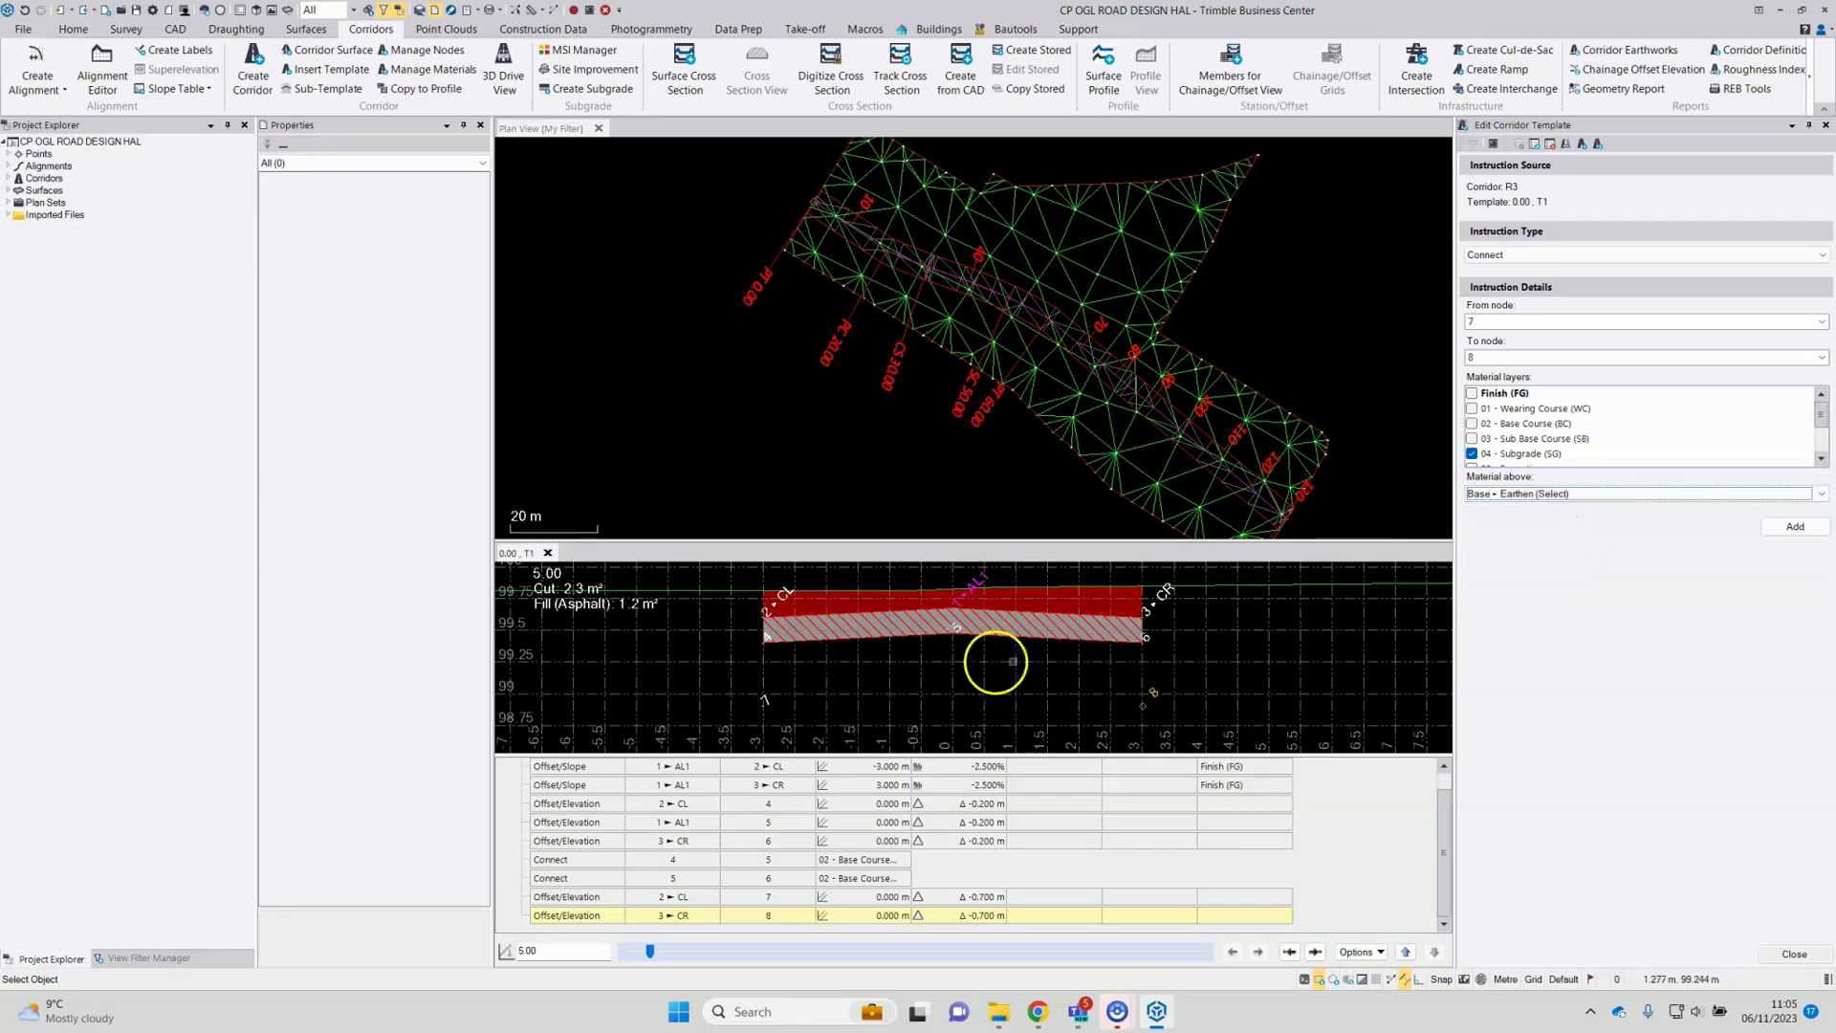
{"action": "left_click", "coordinate": [1786, 526]}
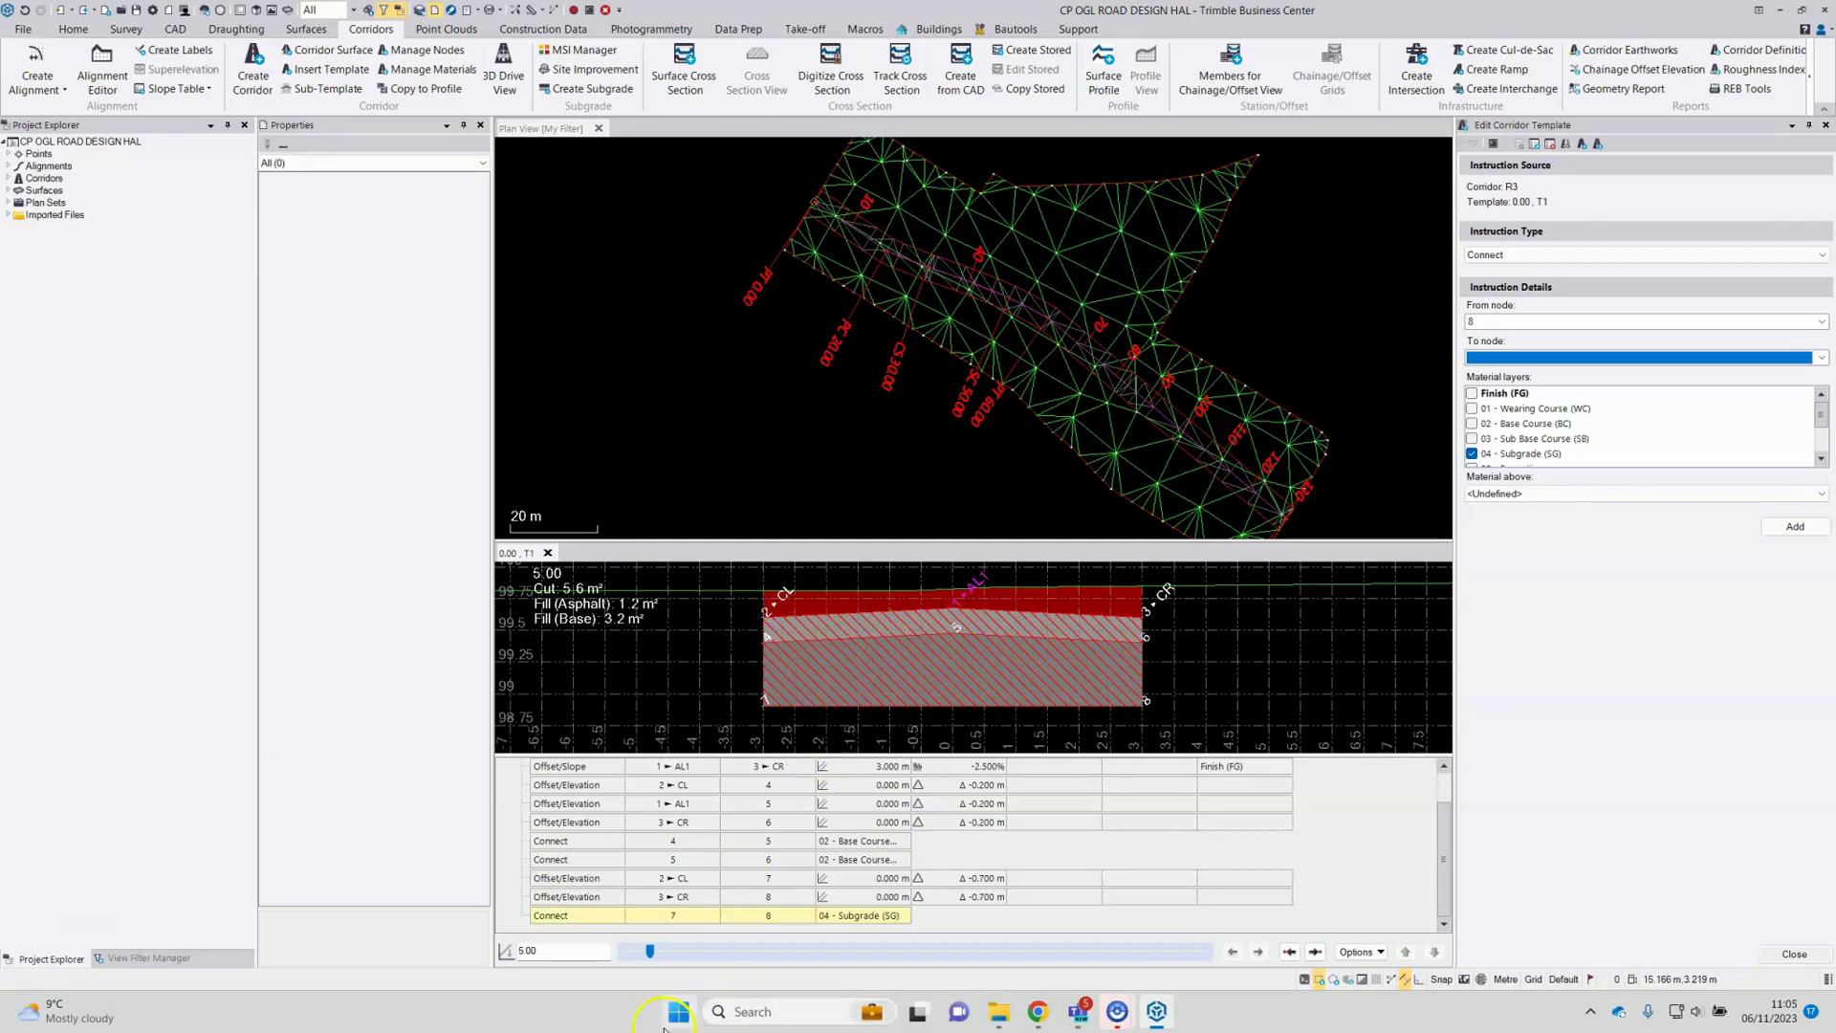
Step: Preview the template's cross-section at chainage 50.35 and review the full list of instructions
{"action": "left_click_drag", "start_coordinate": [650, 956], "coordinate": [848, 956]}
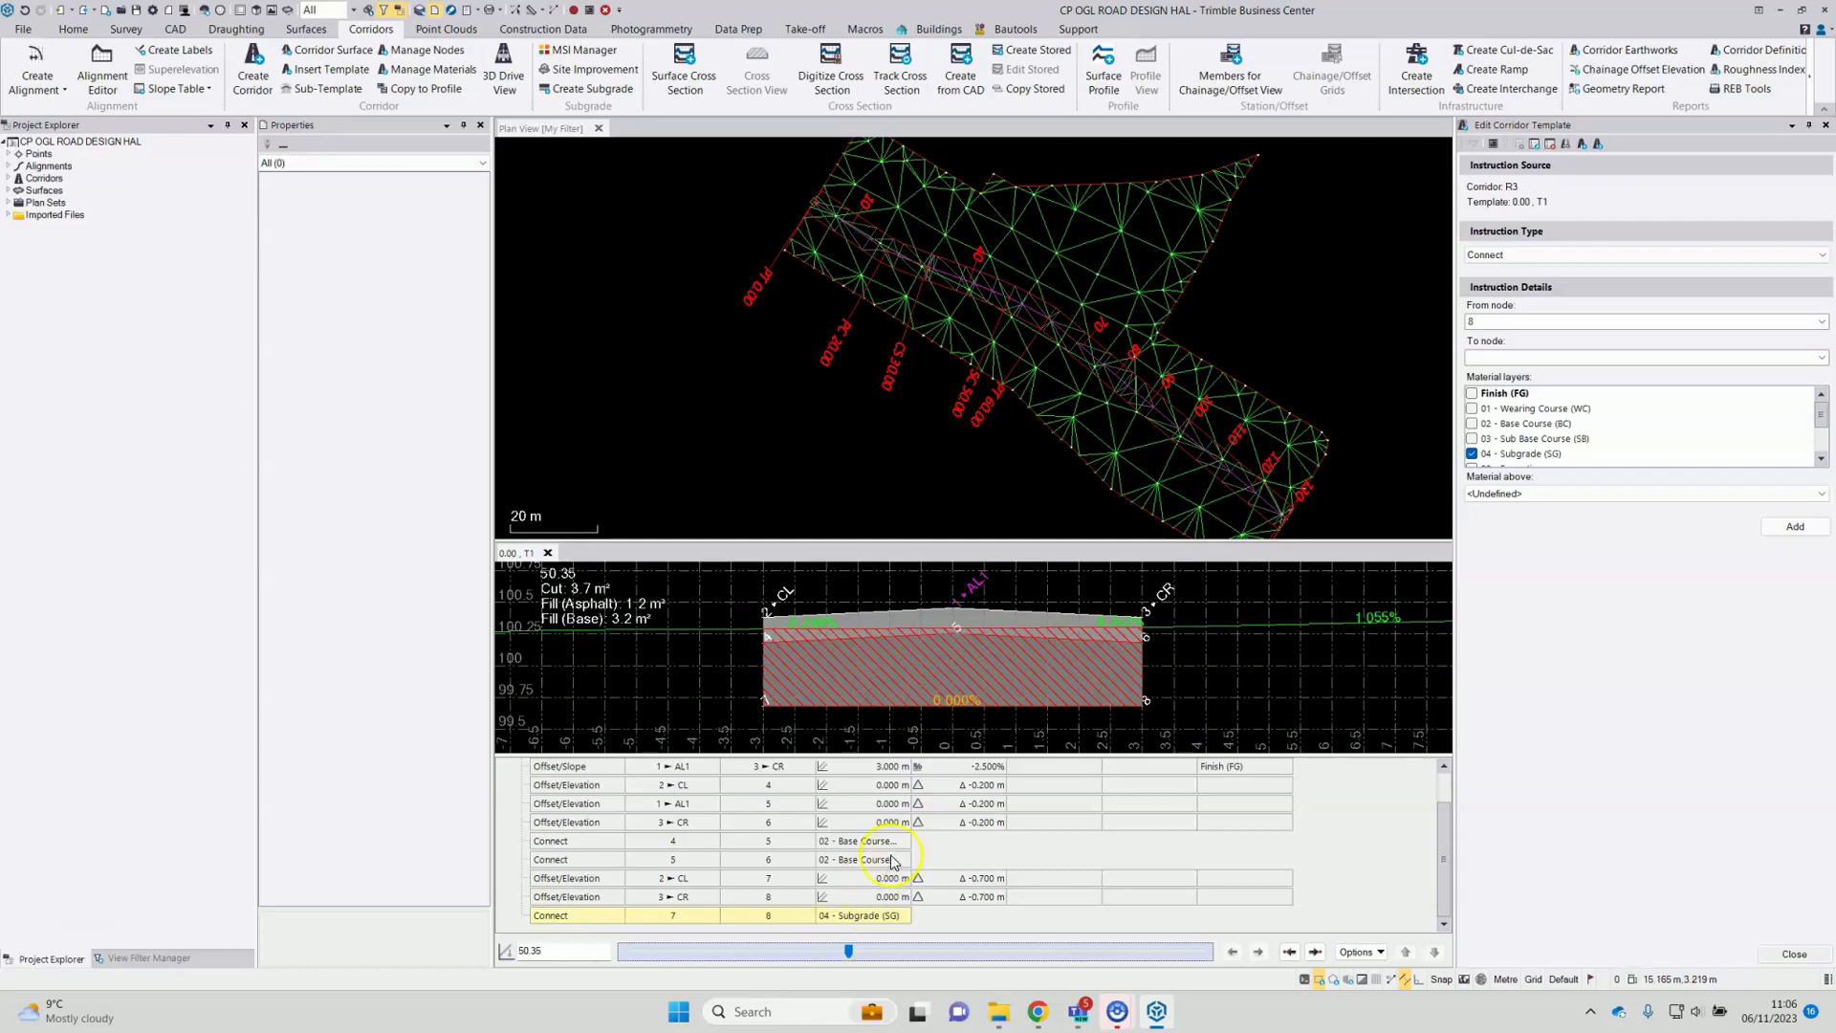
{"action": "scroll", "coordinate": [681, 846], "scroll_direction": "up", "scroll_amount": 2}
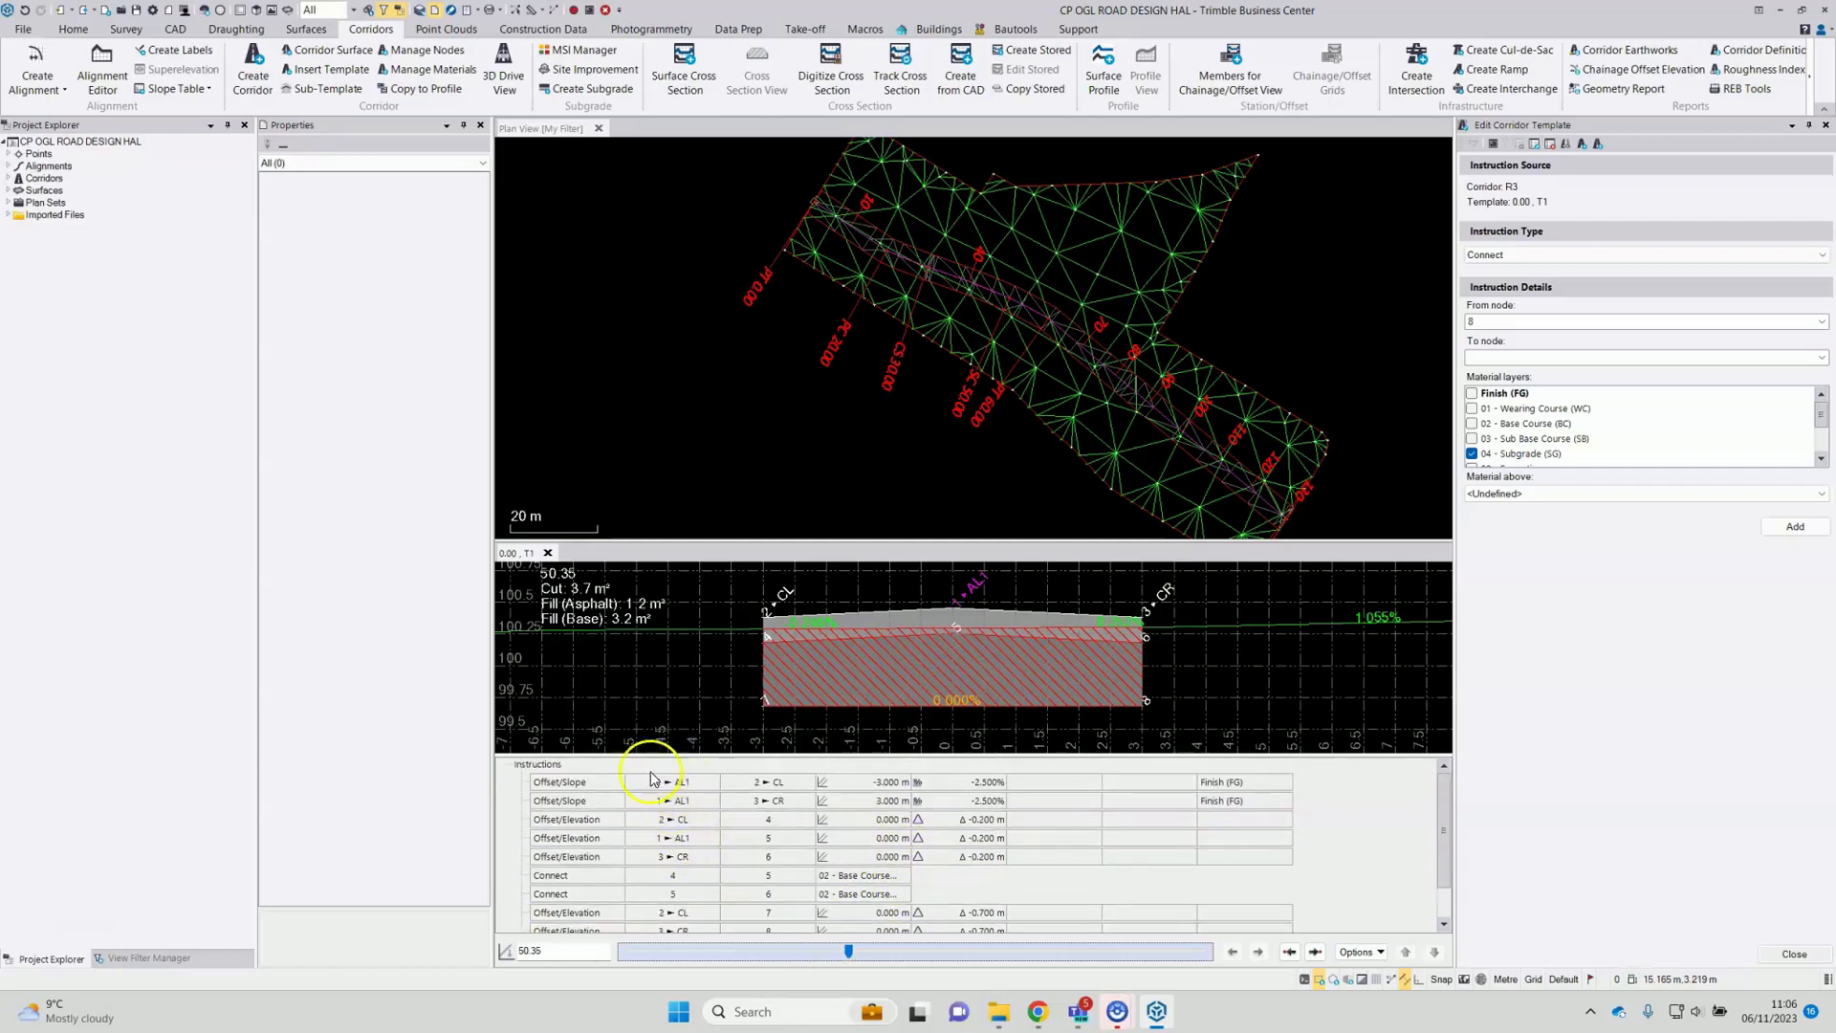
{"action": "scroll", "coordinate": [641, 827], "scroll_direction": "down", "scroll_amount": 2}
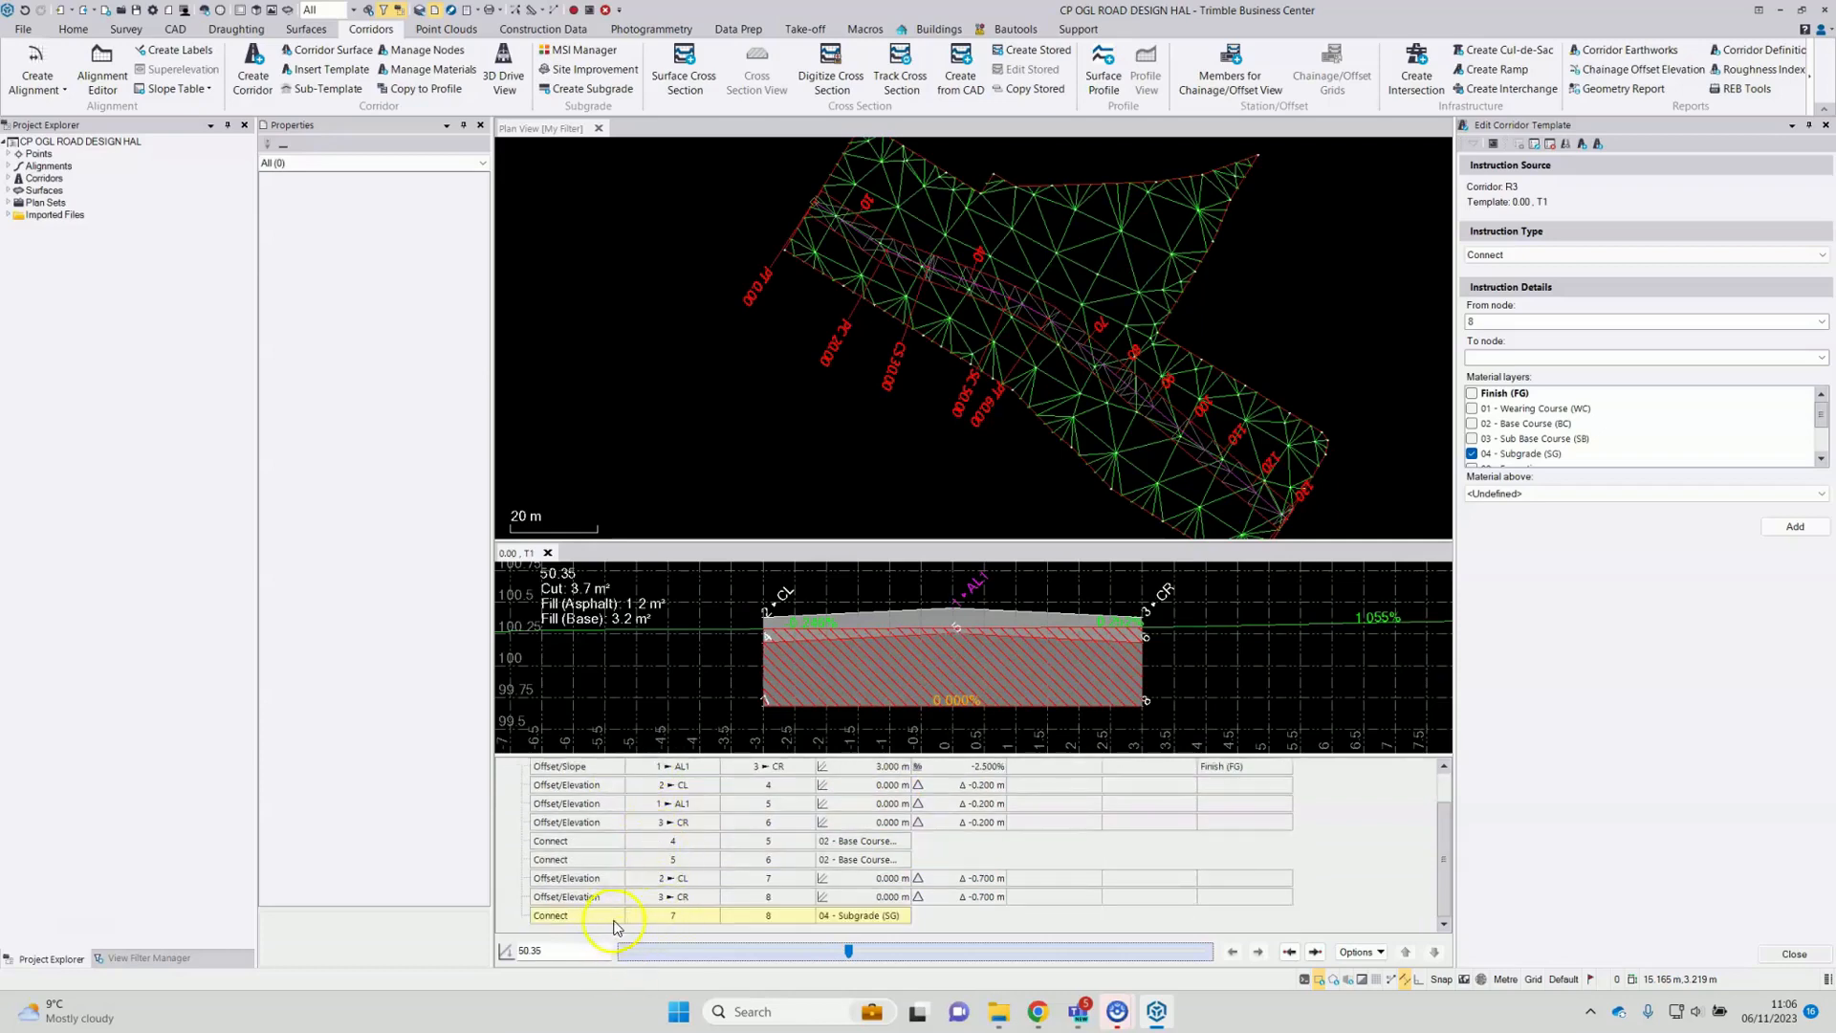
{"action": "scroll", "coordinate": [622, 890], "scroll_direction": "up", "scroll_amount": 2}
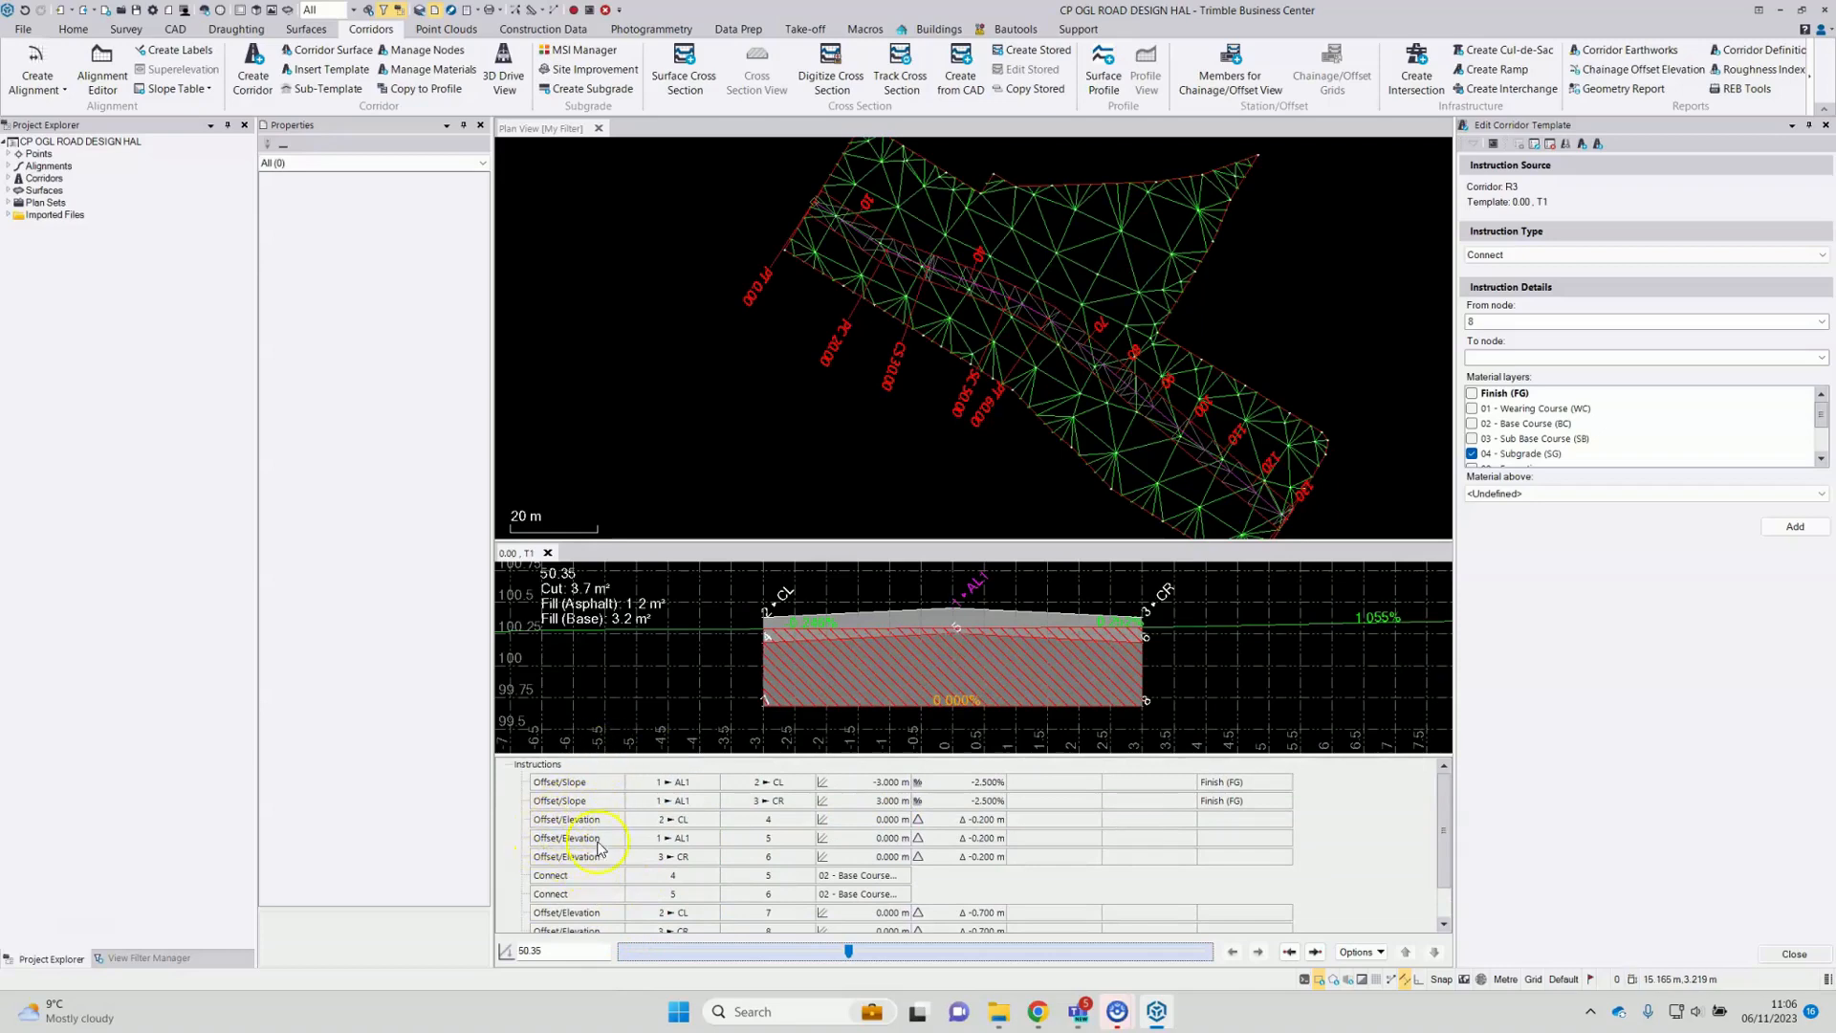
Step: Open the first Offset/Elevation instruction, from node CL to node 4, for editing to review its details
{"action": "left_click", "coordinate": [568, 822]}
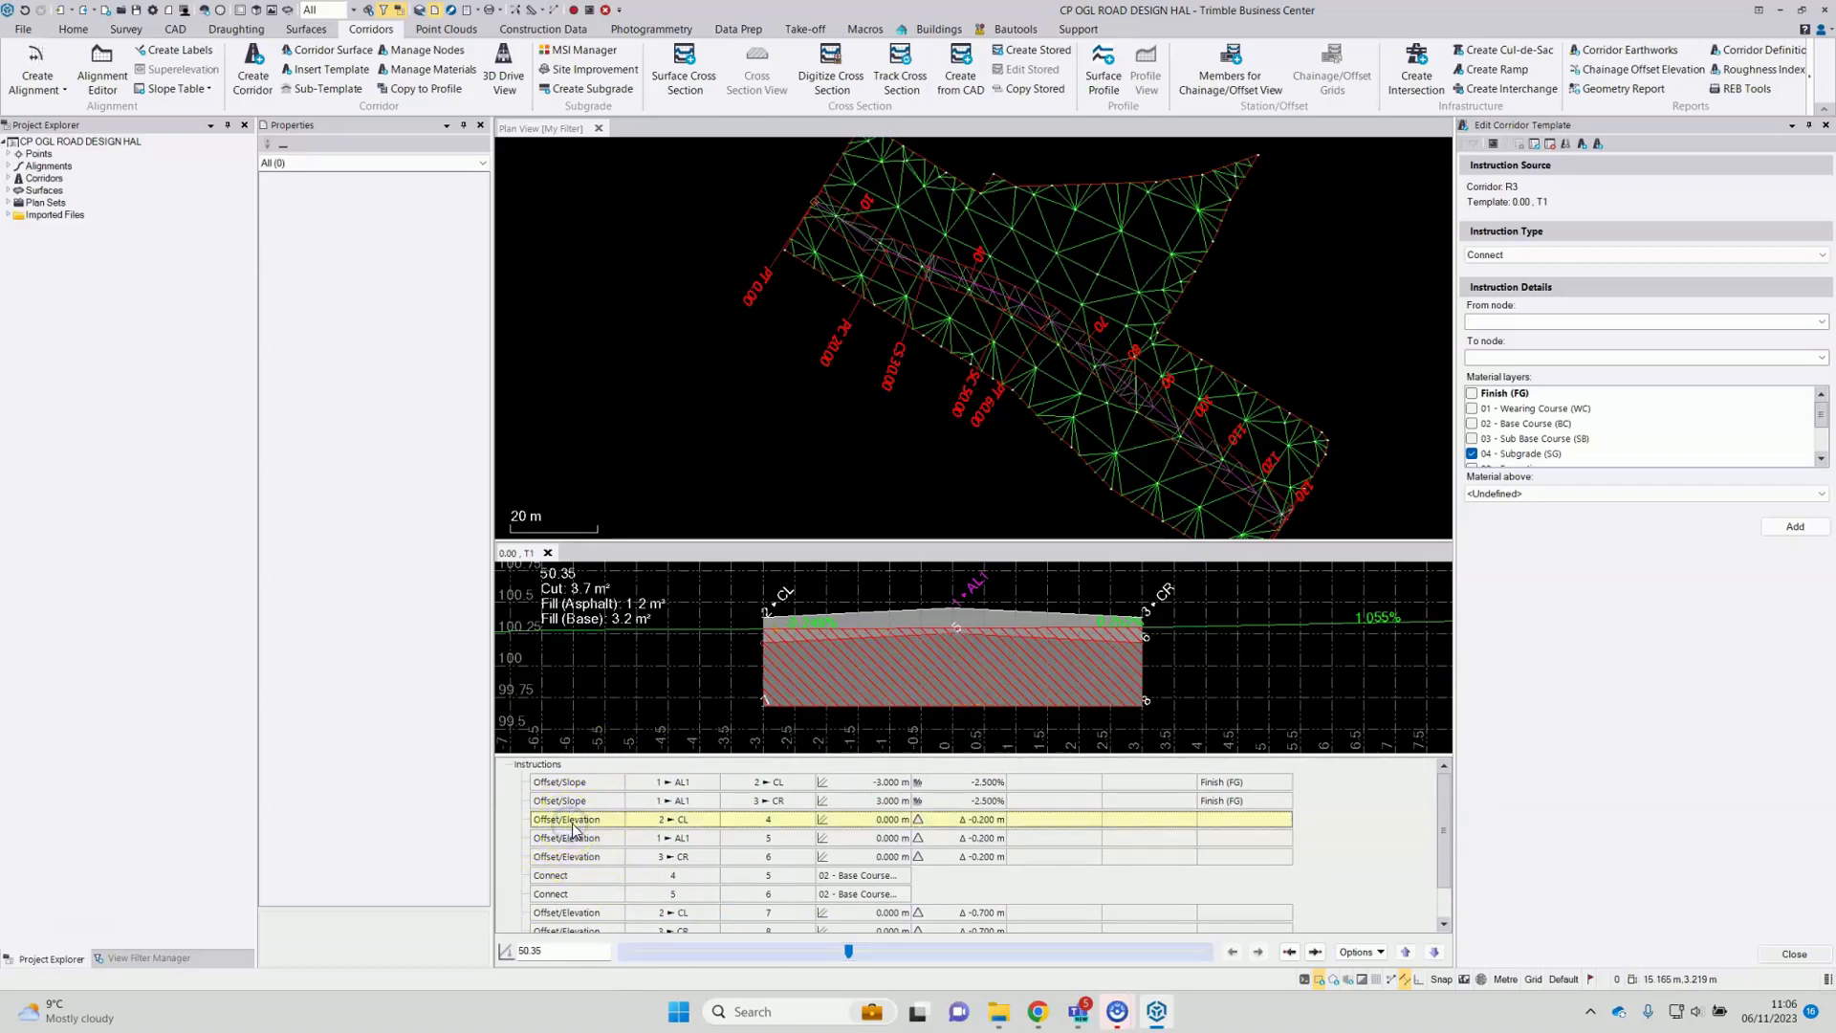
{"action": "right_click", "coordinate": [604, 826]}
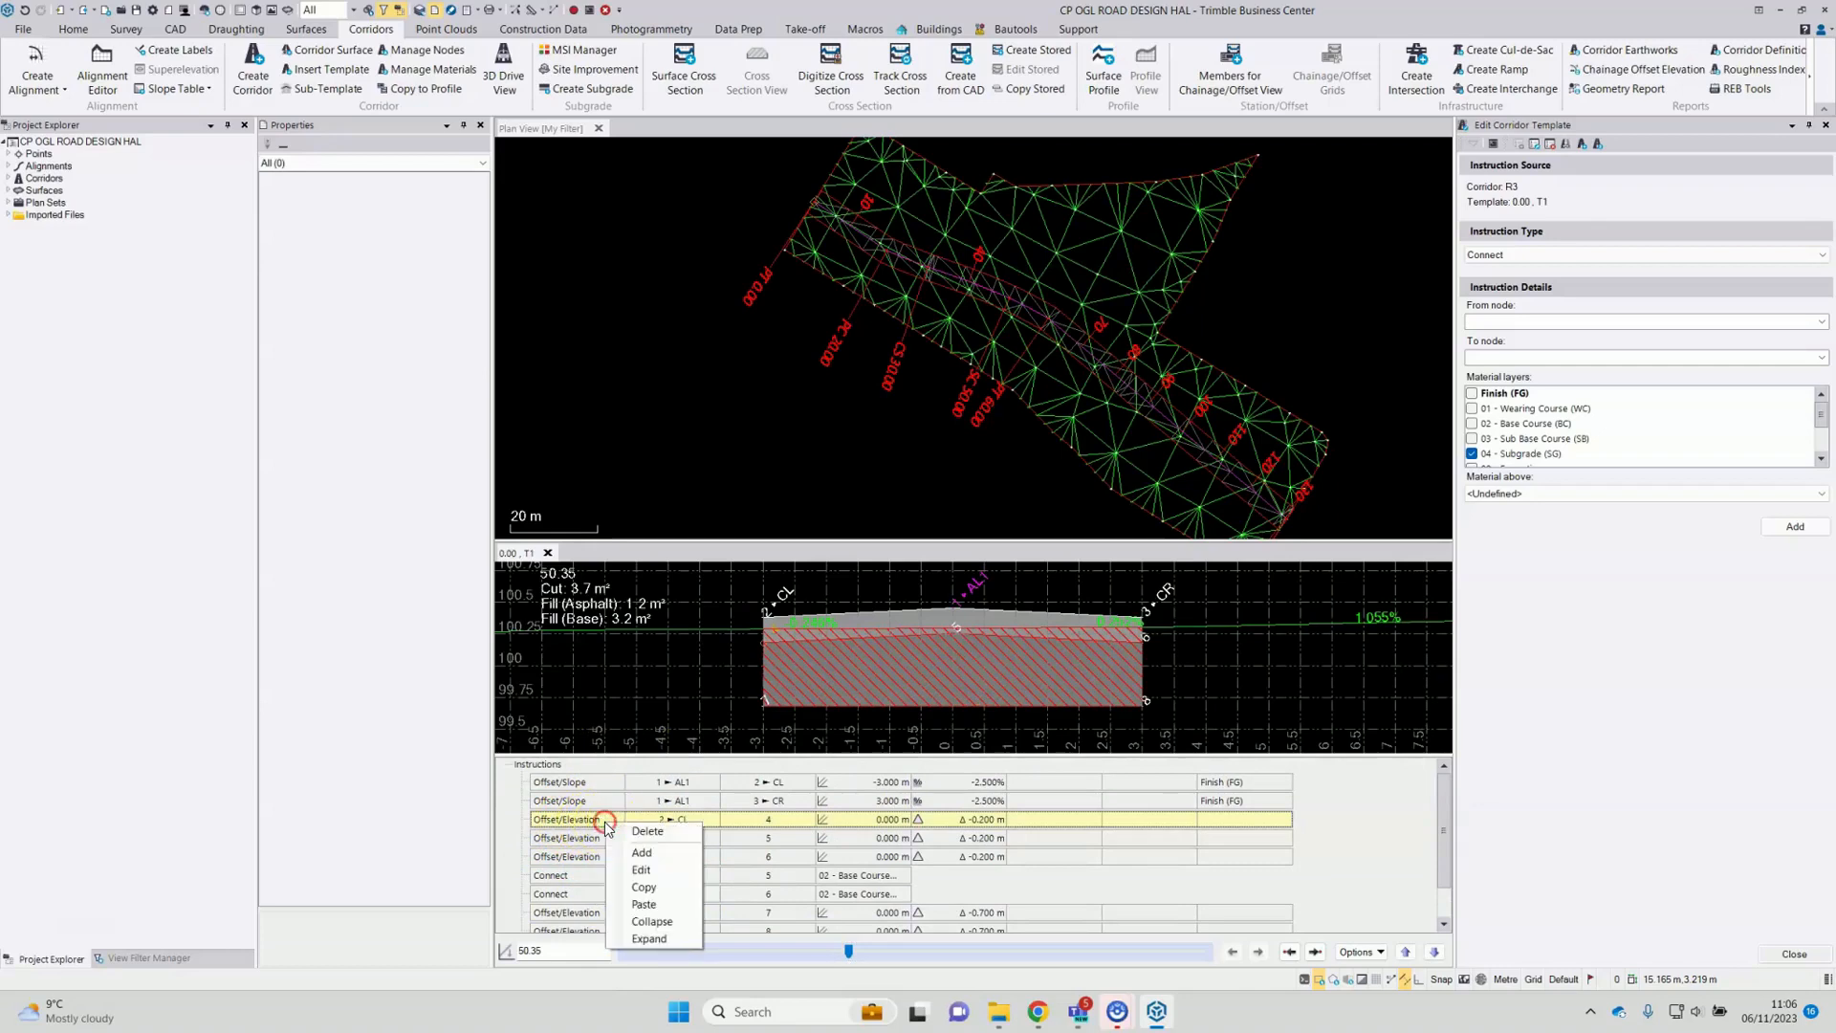
{"action": "left_click", "coordinate": [644, 870]}
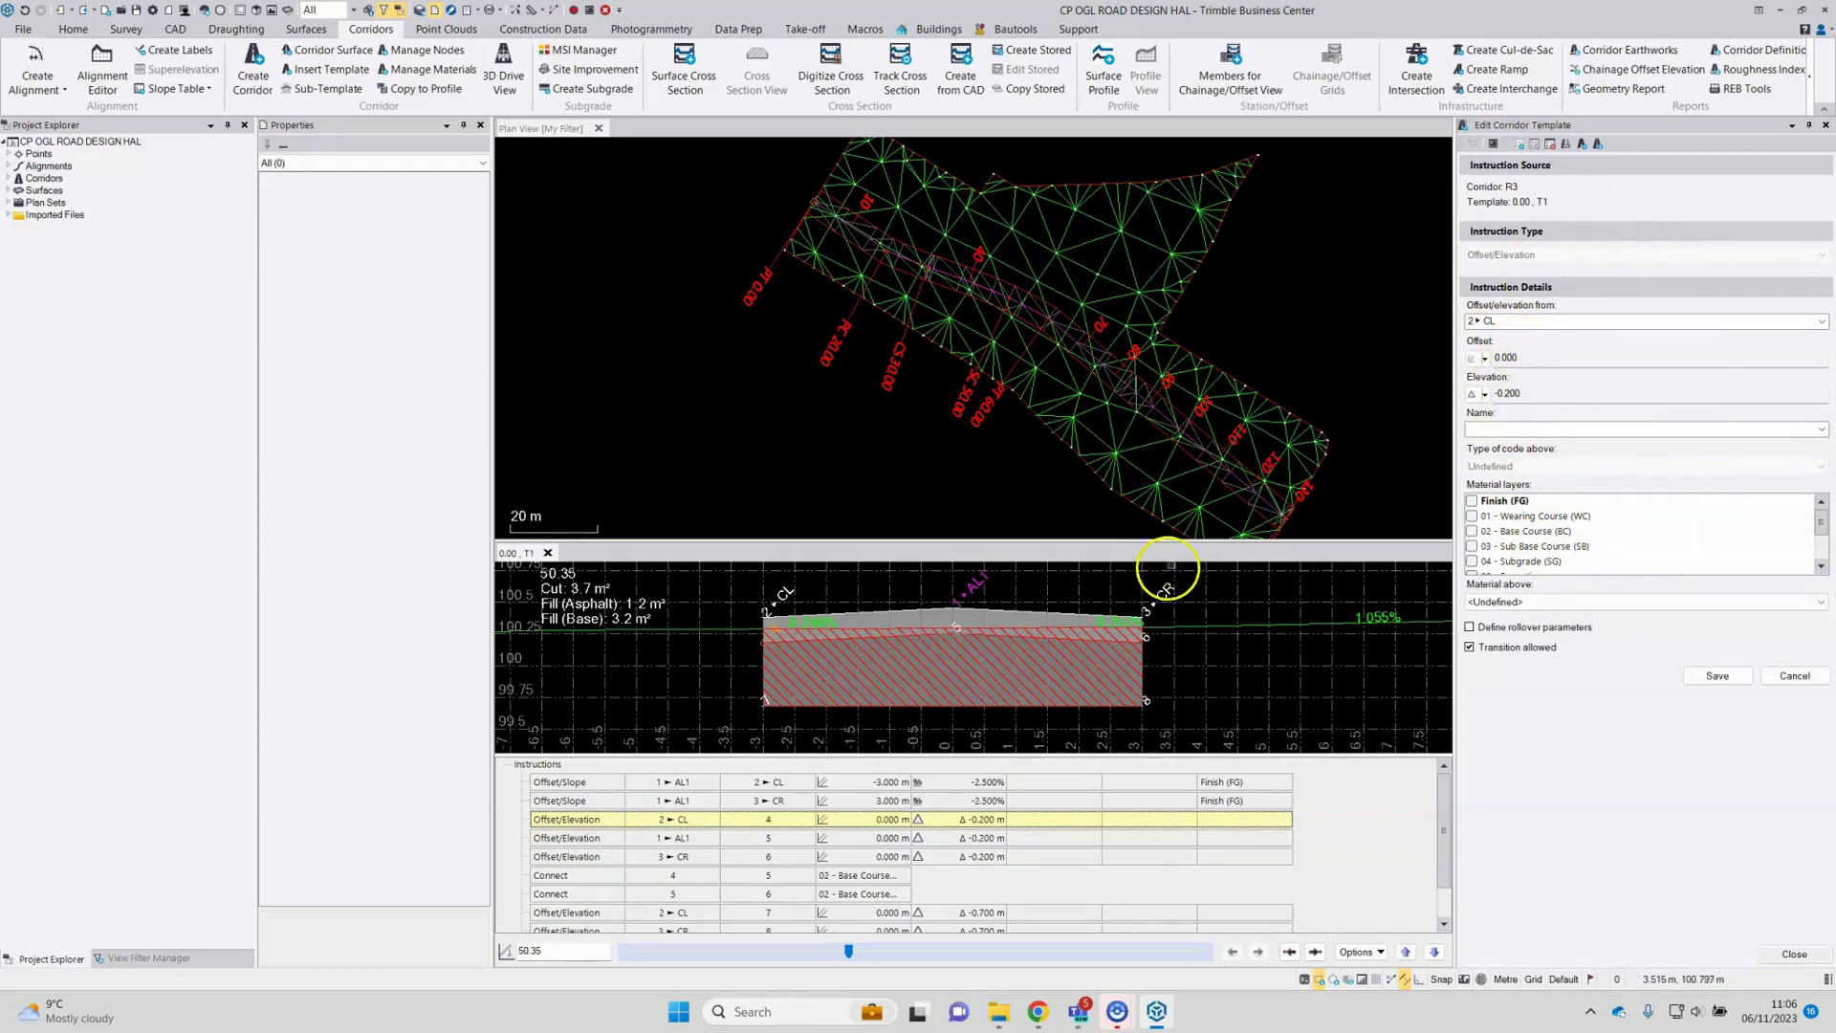
Step: Insert a new instruction after the Connect from node 4 to node 5 and make it a Side Slope
{"action": "left_click", "coordinate": [571, 877]}
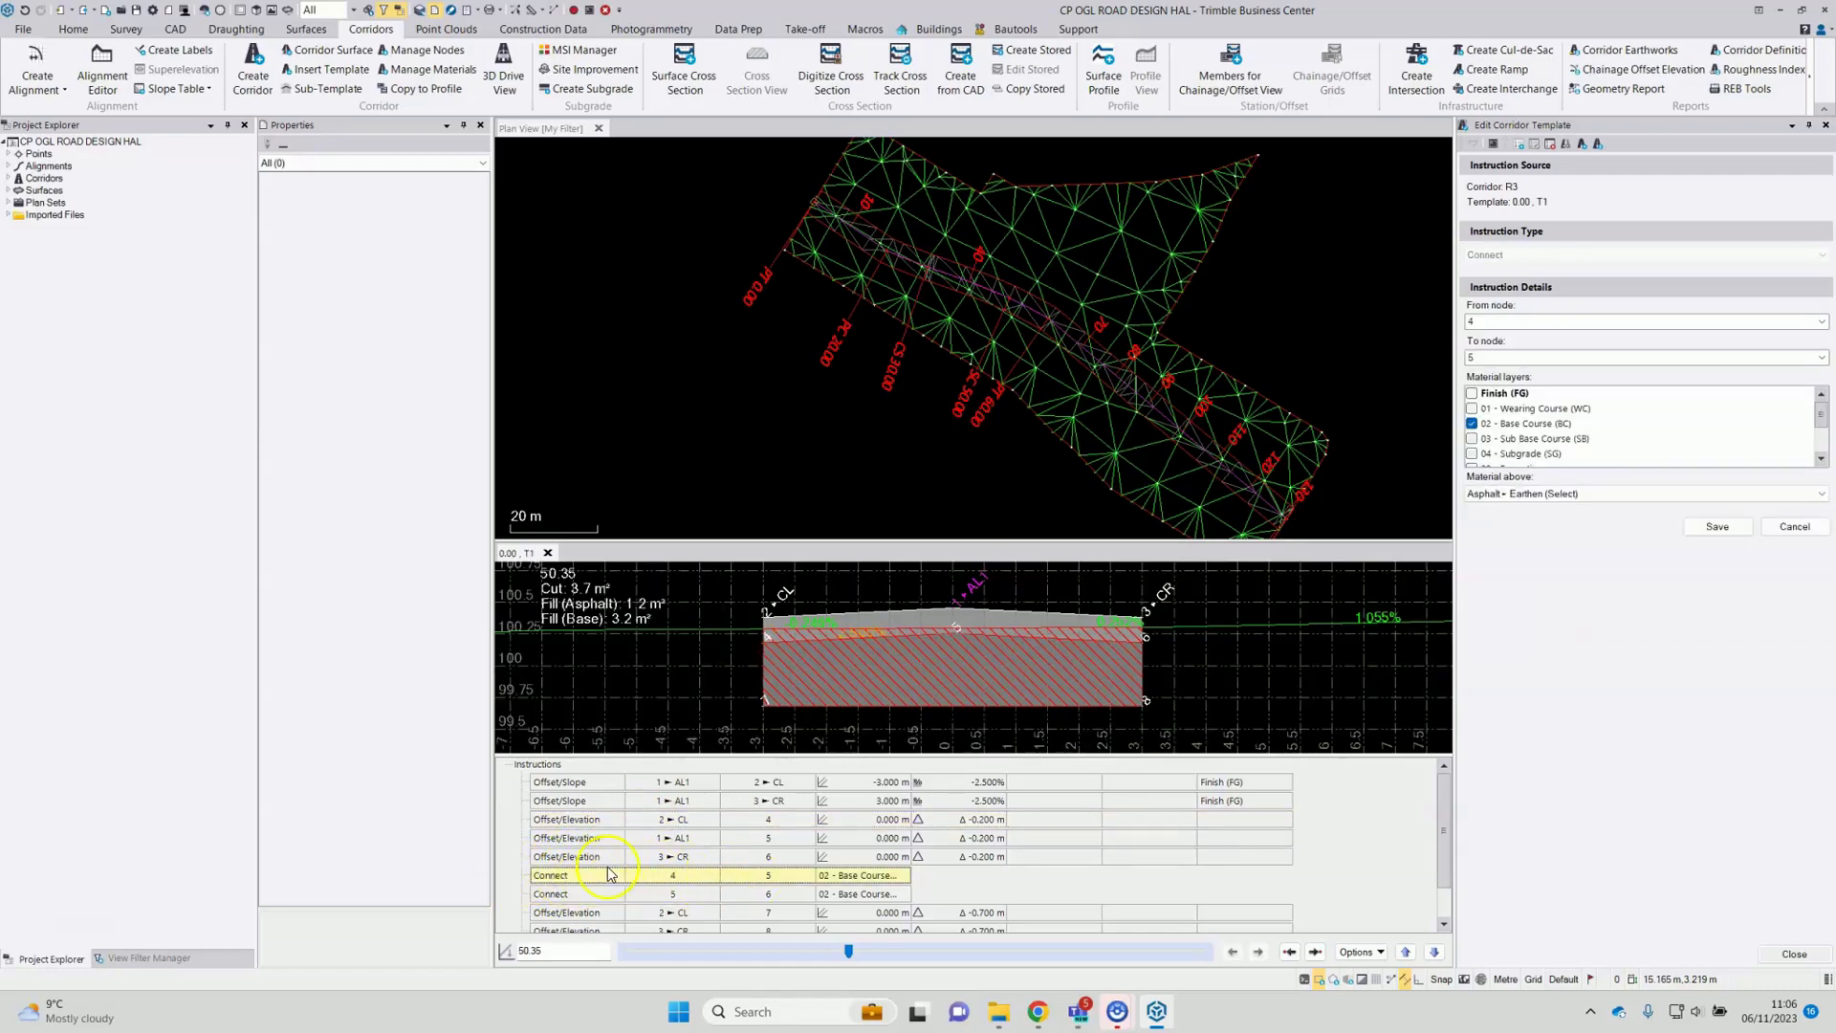
{"action": "right_click", "coordinate": [585, 882]}
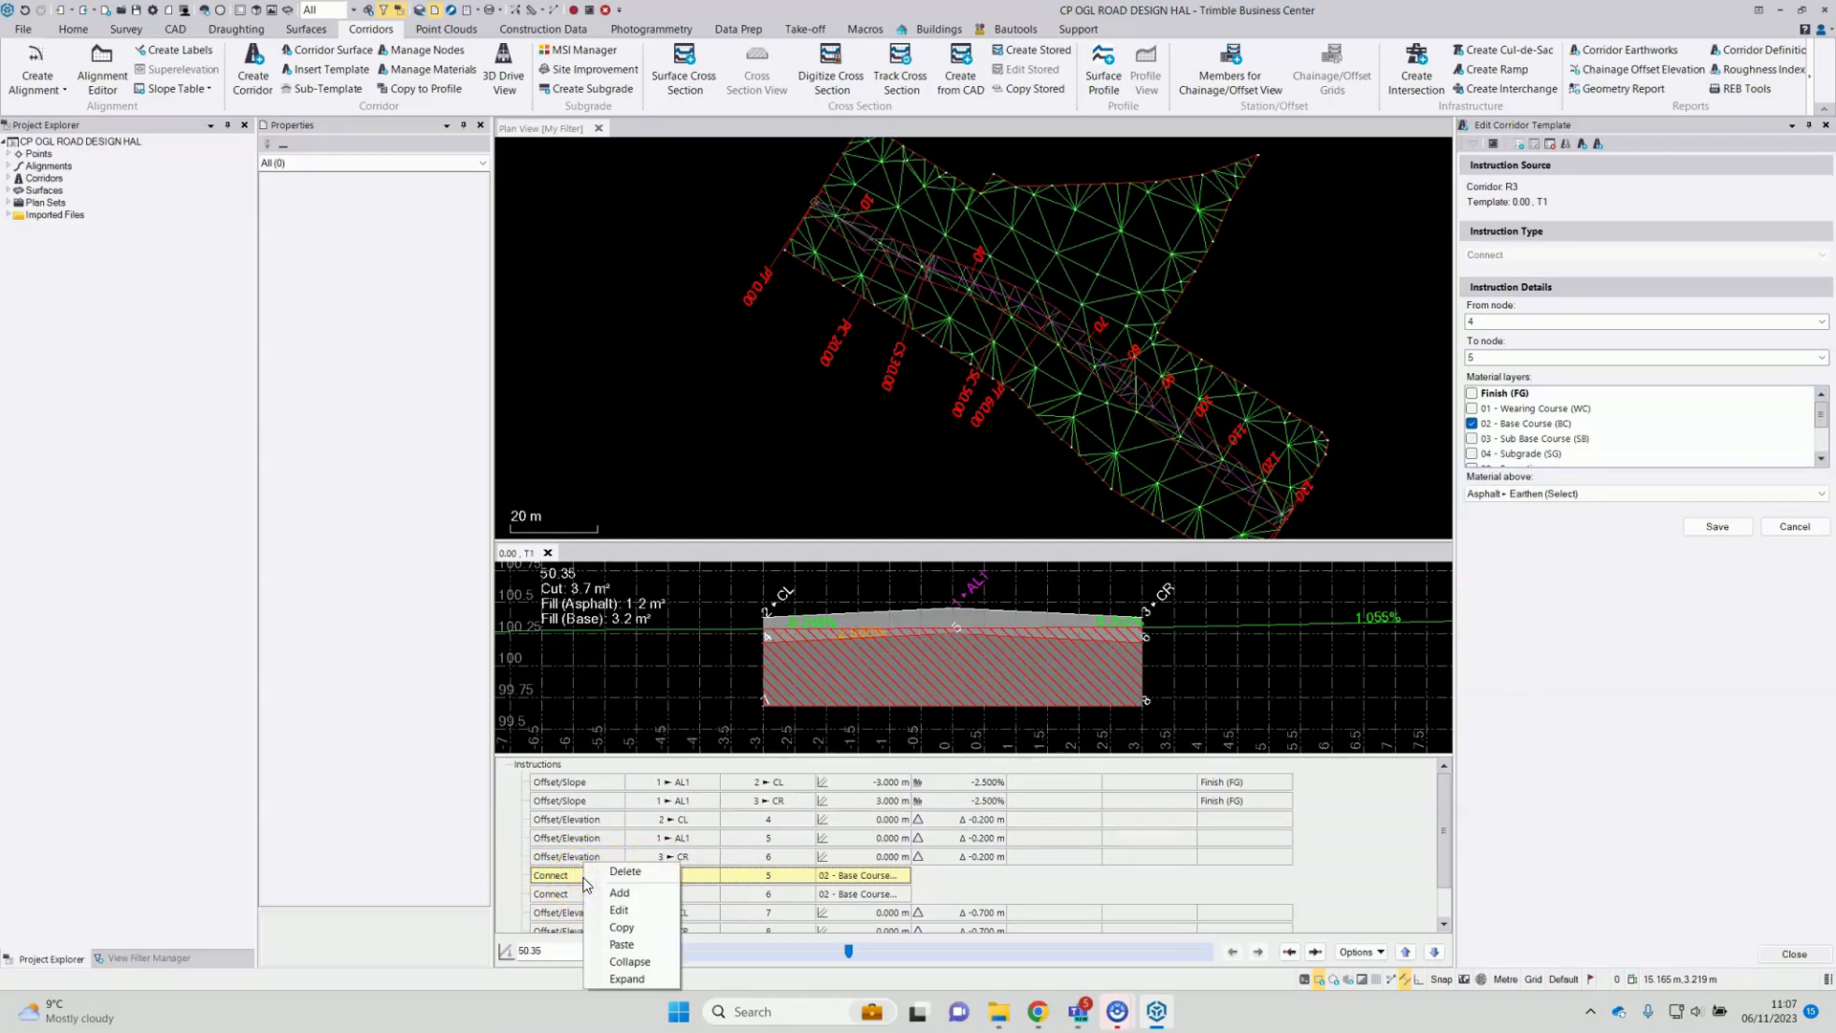
{"action": "left_click", "coordinate": [626, 894]}
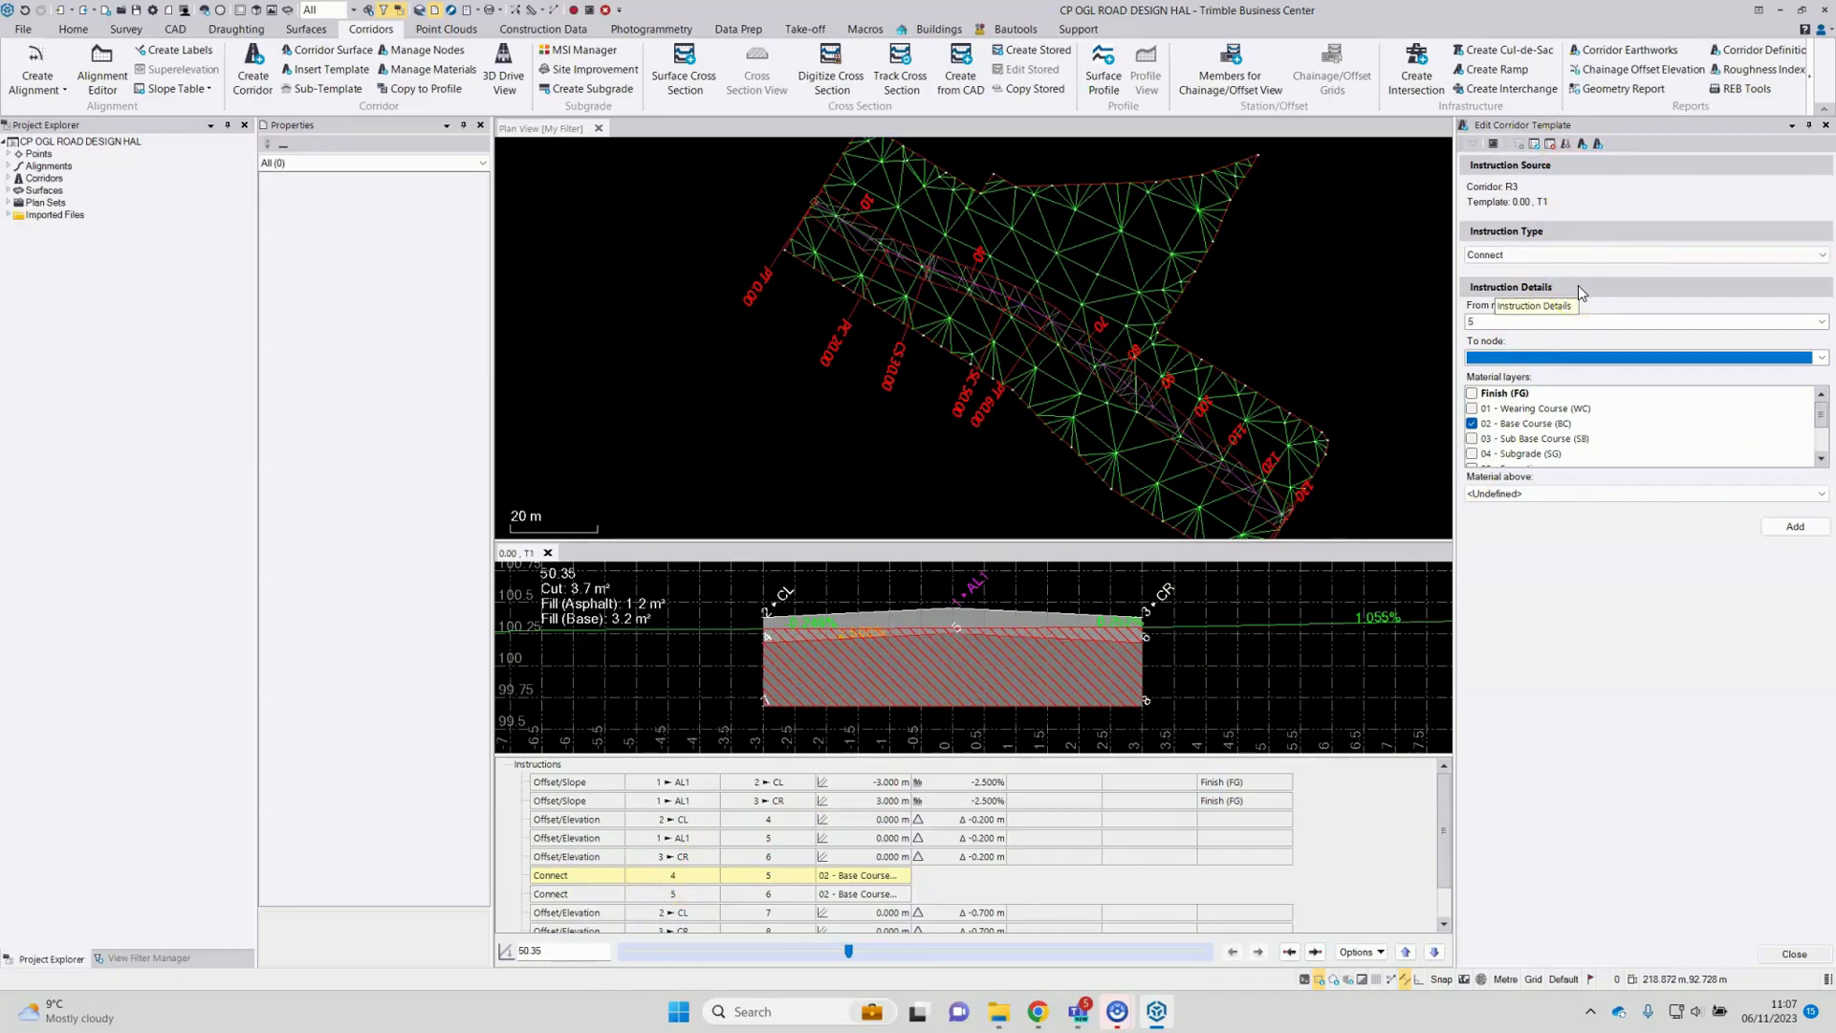
{"action": "left_click", "coordinate": [1496, 256]}
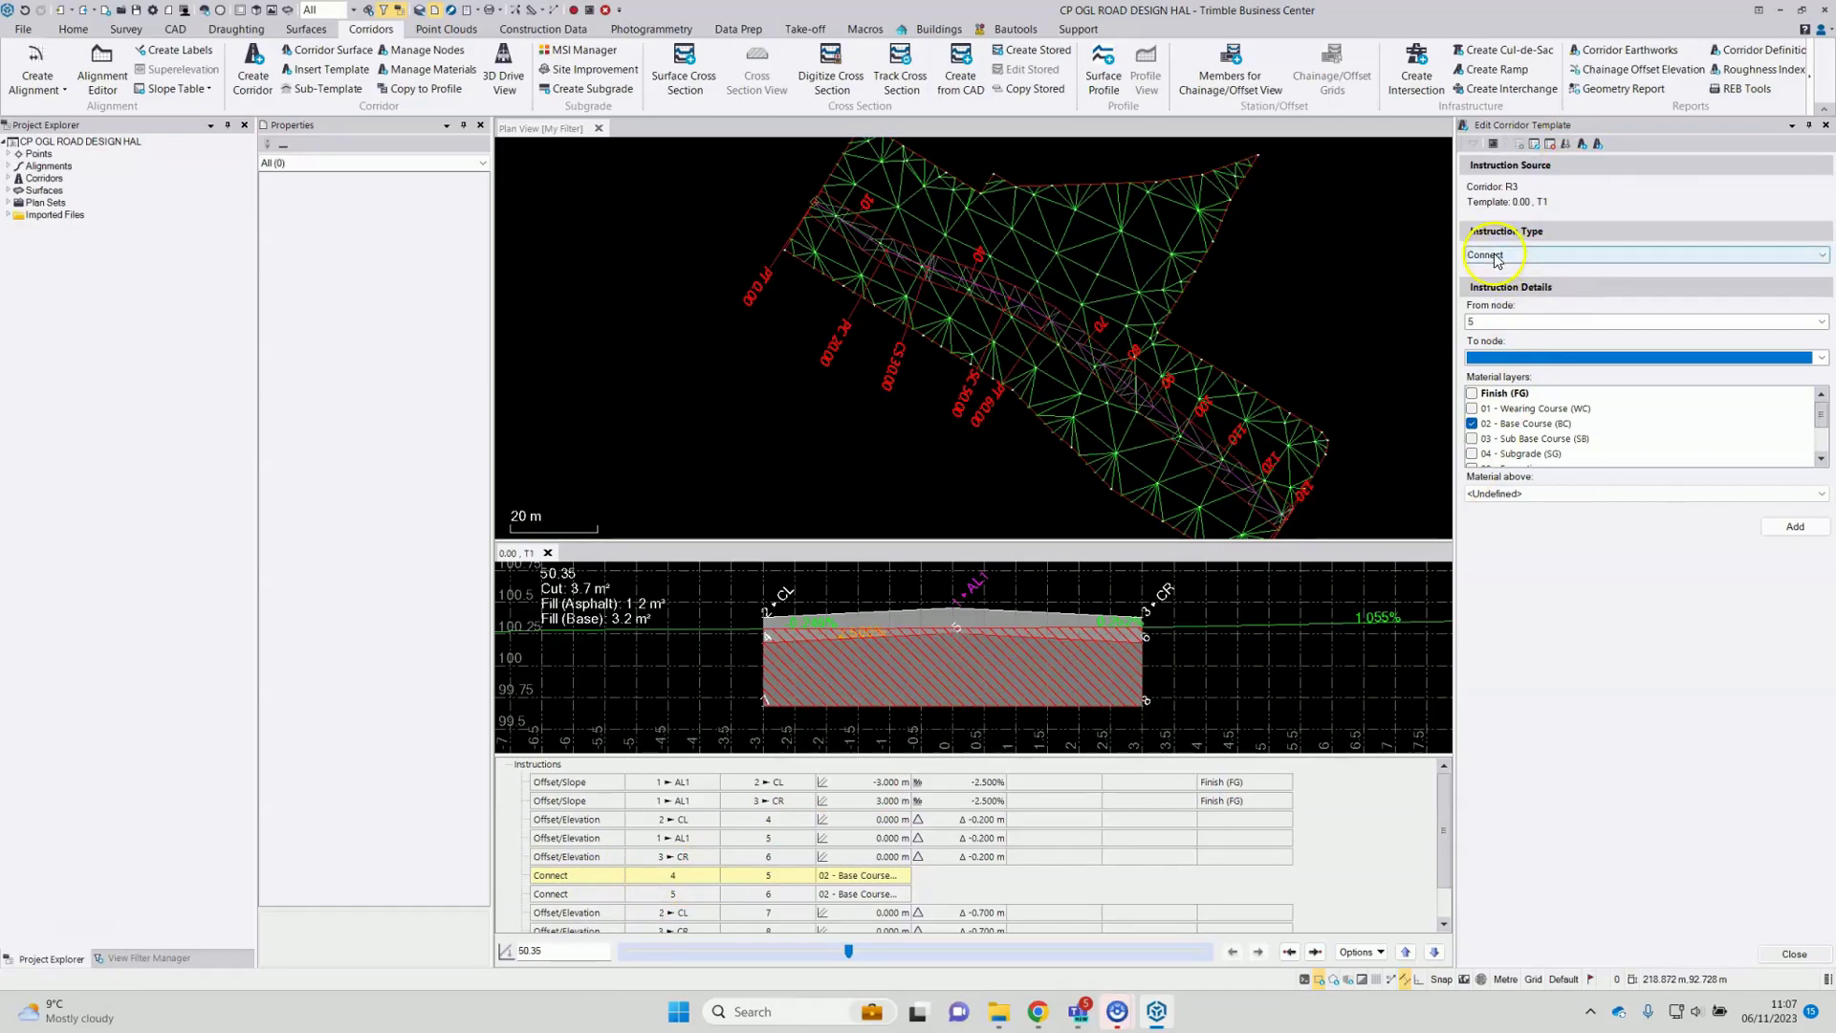
{"action": "left_click", "coordinate": [1498, 256]}
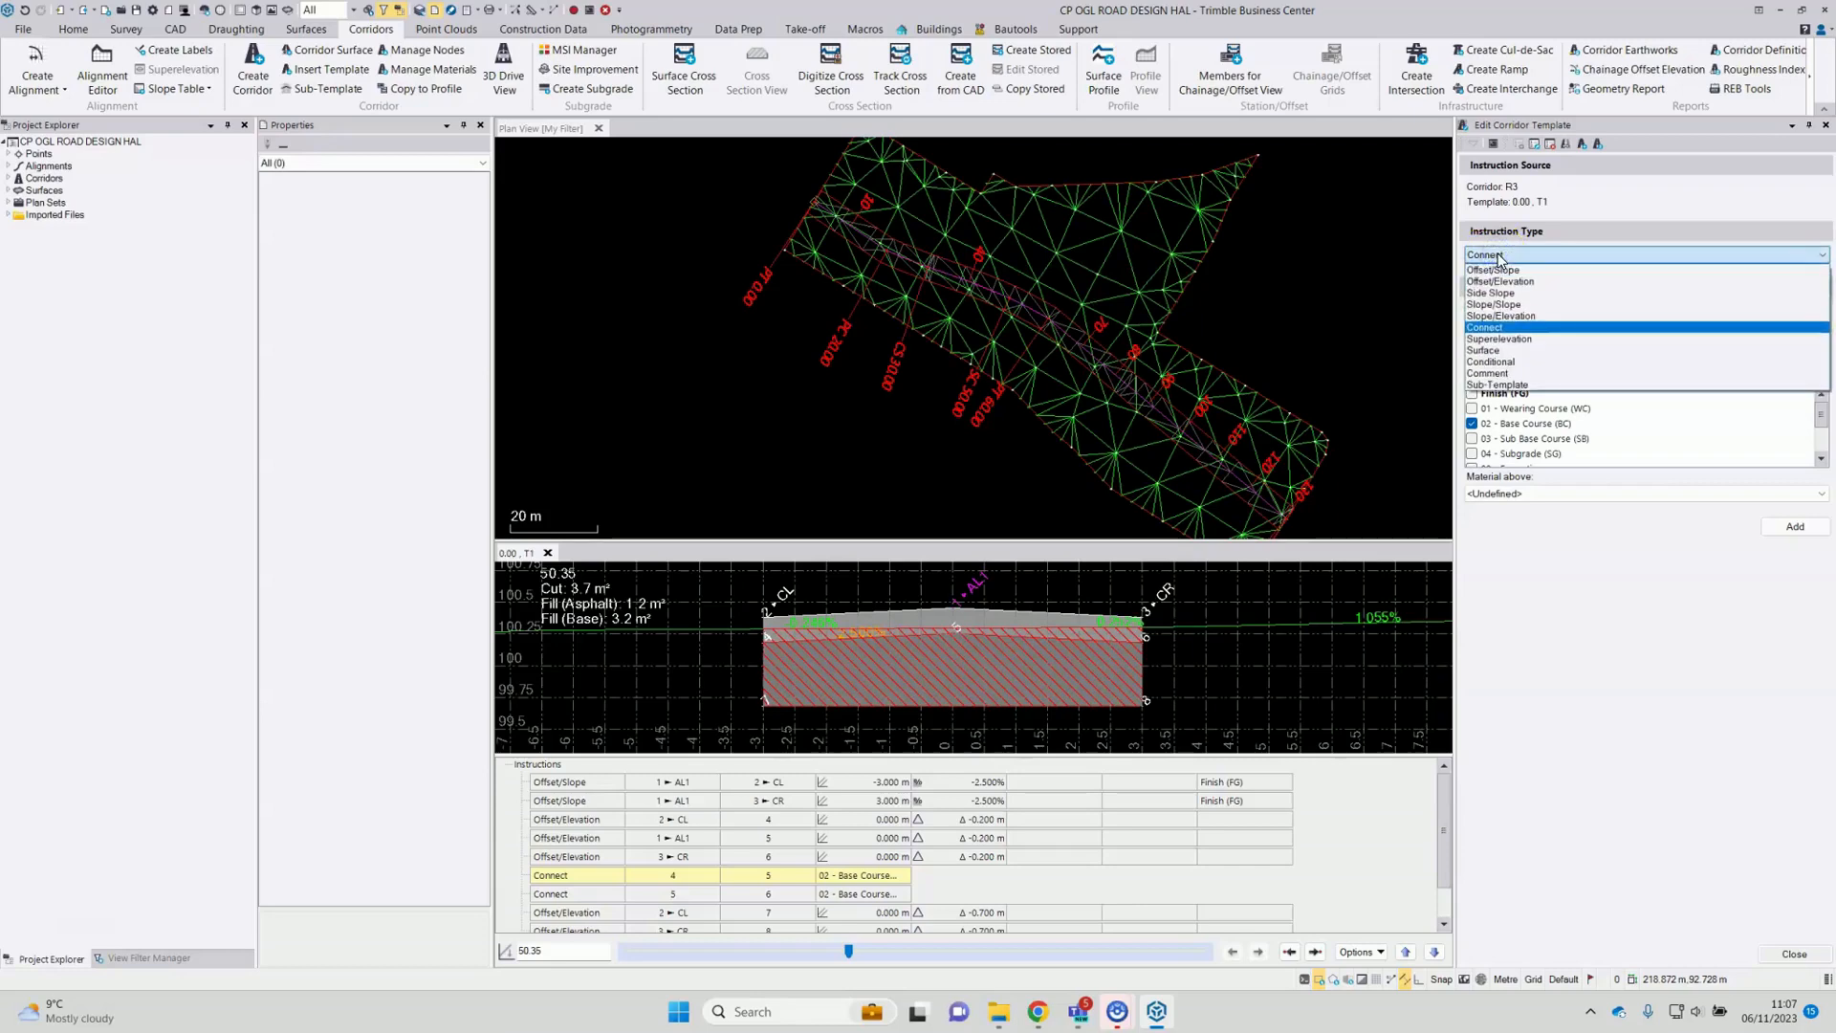
{"action": "left_click", "coordinate": [1507, 270]}
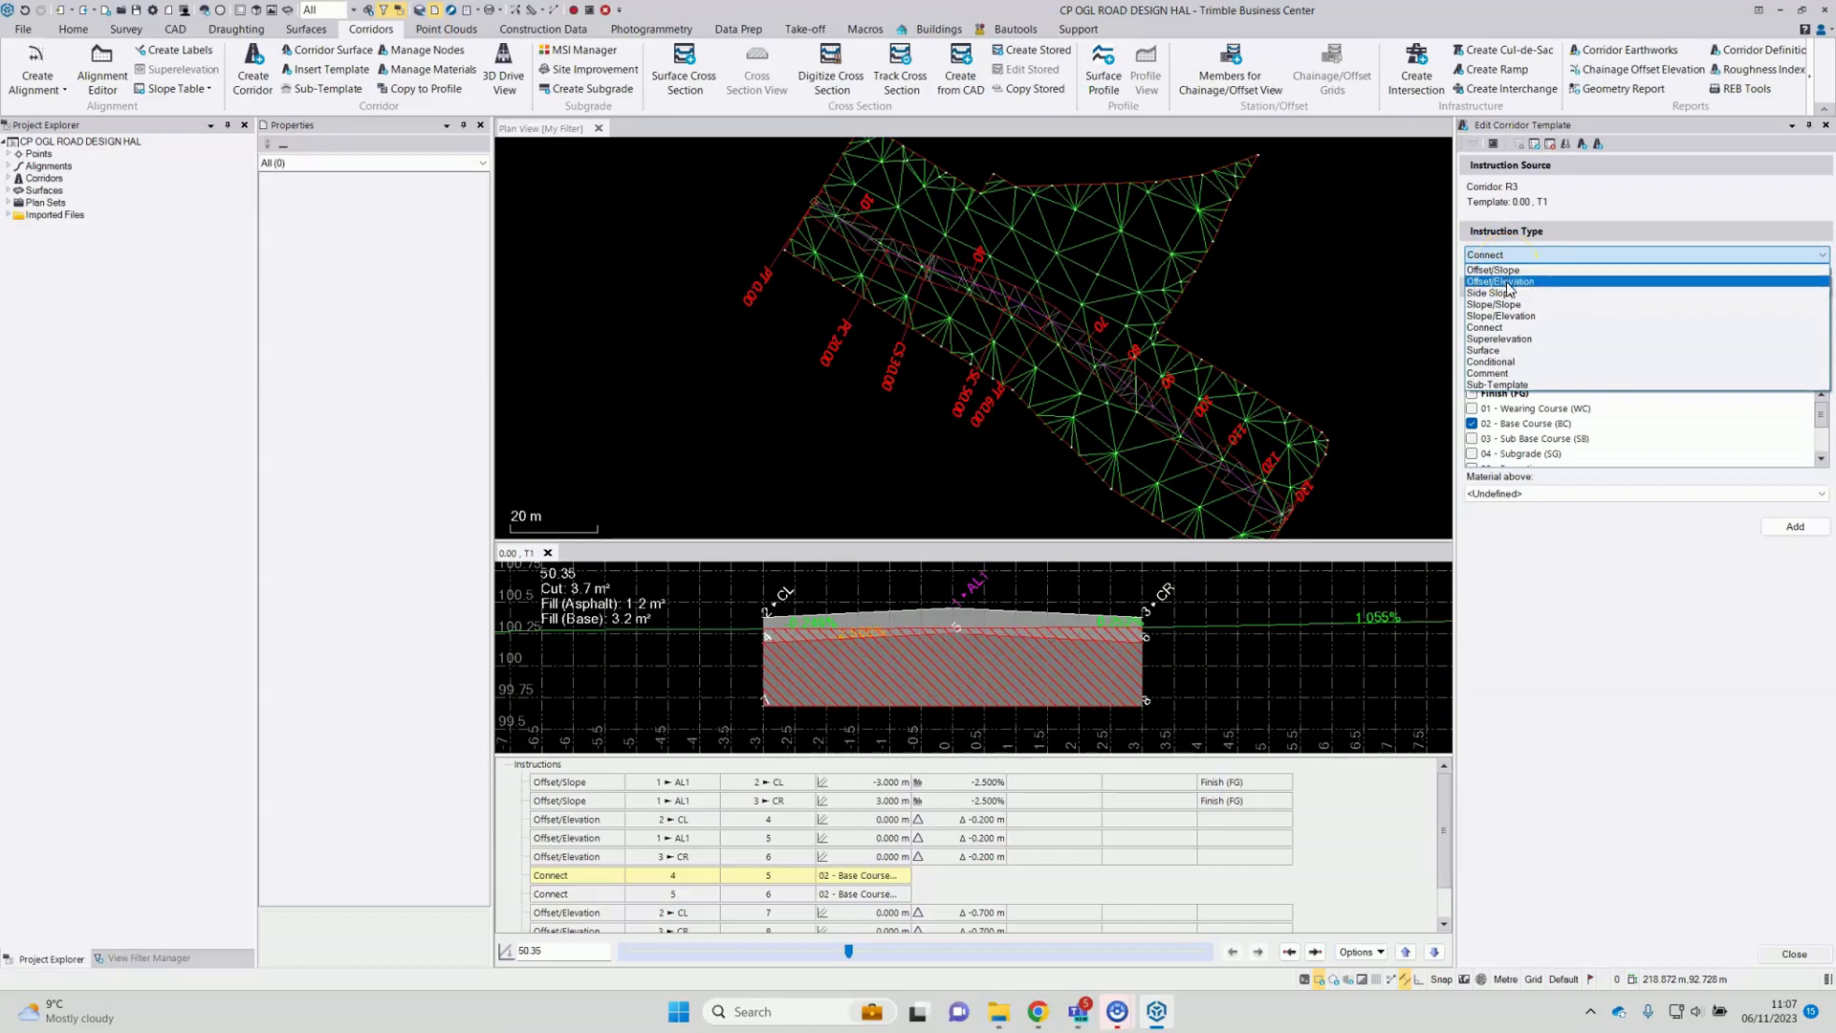
{"action": "left_click", "coordinate": [1569, 292]}
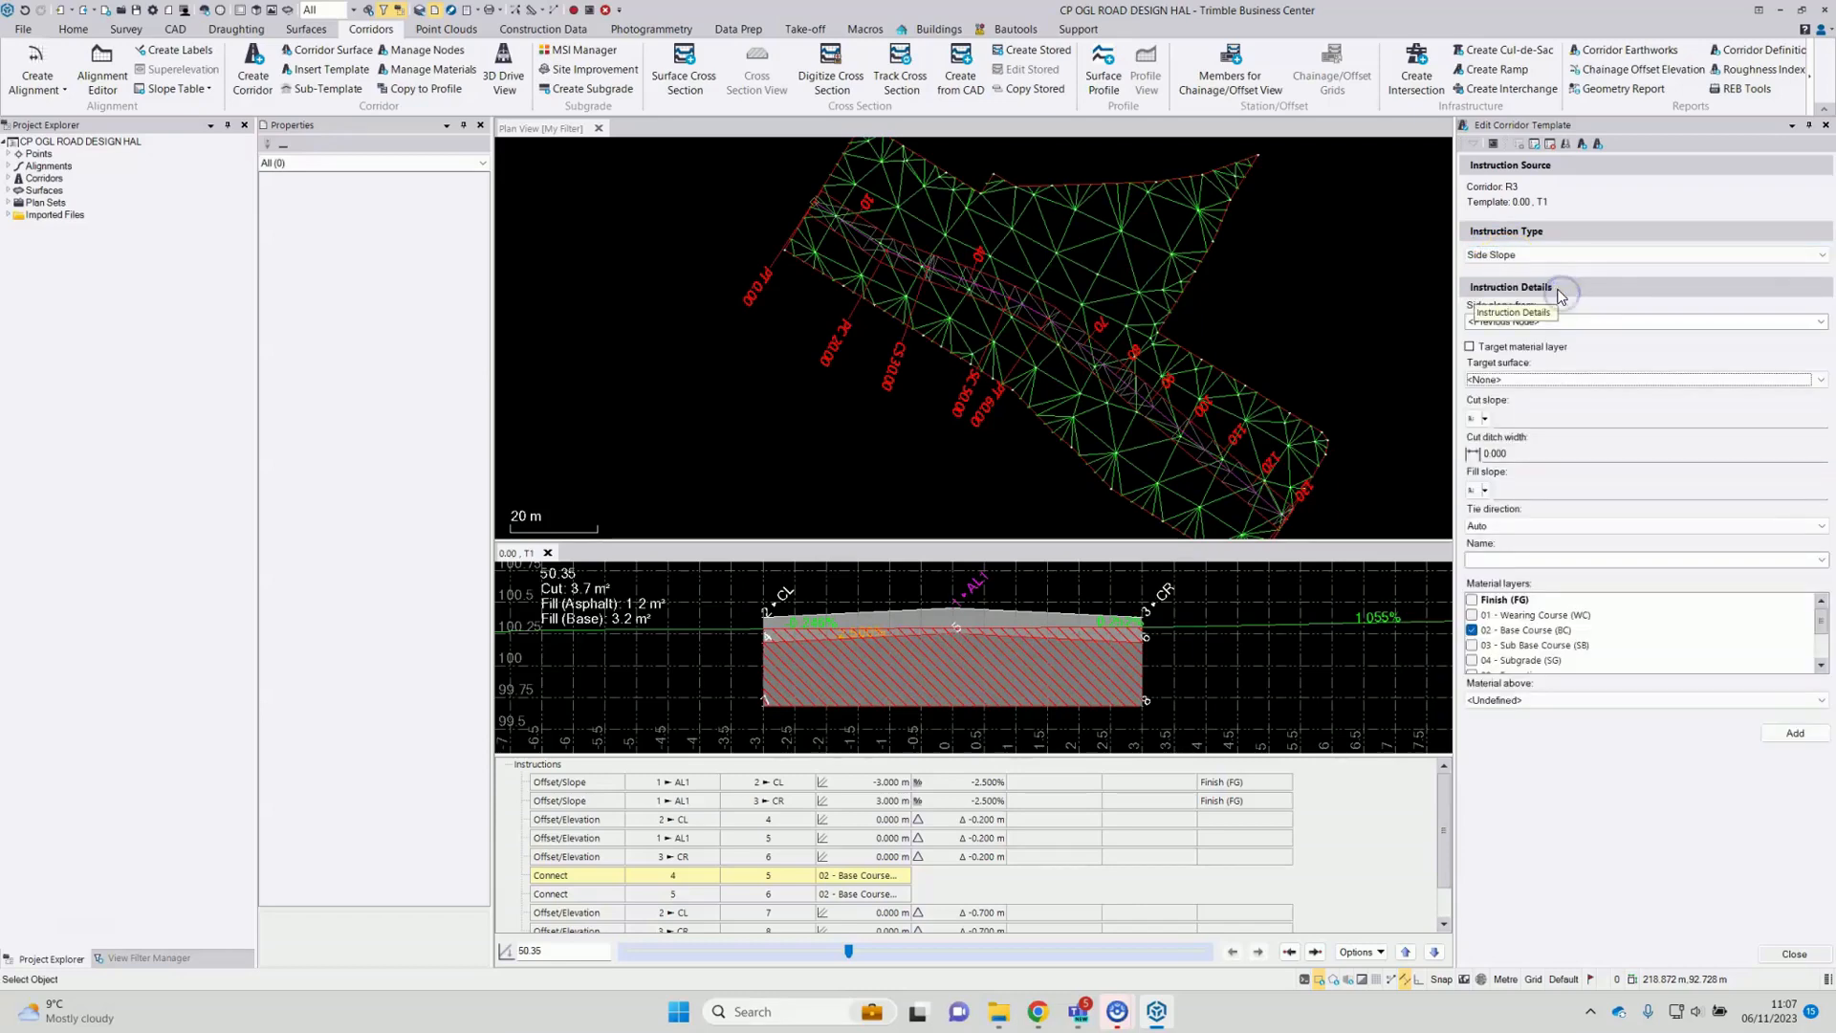
Step: Start the side slope from node CL and set OGL as its target surface
{"action": "left_click", "coordinate": [1613, 323]}
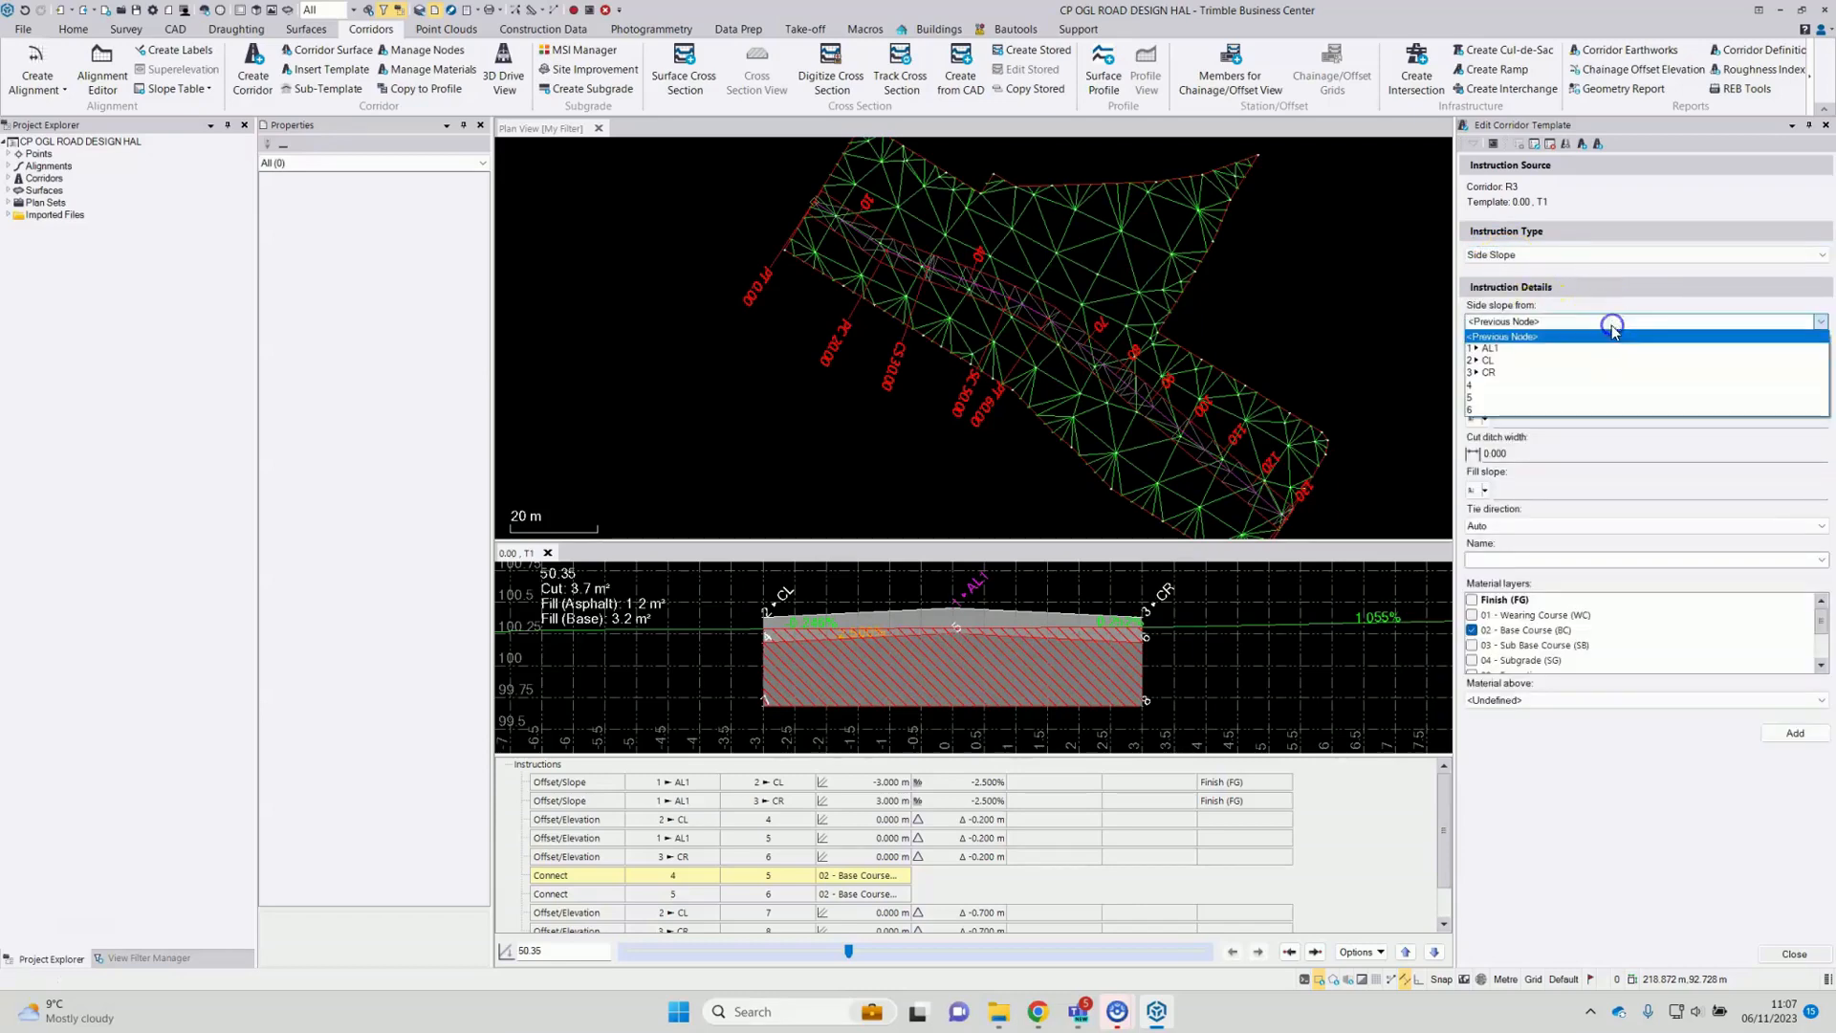
{"action": "left_click", "coordinate": [1494, 362]}
{"action": "left_click", "coordinate": [1494, 380]}
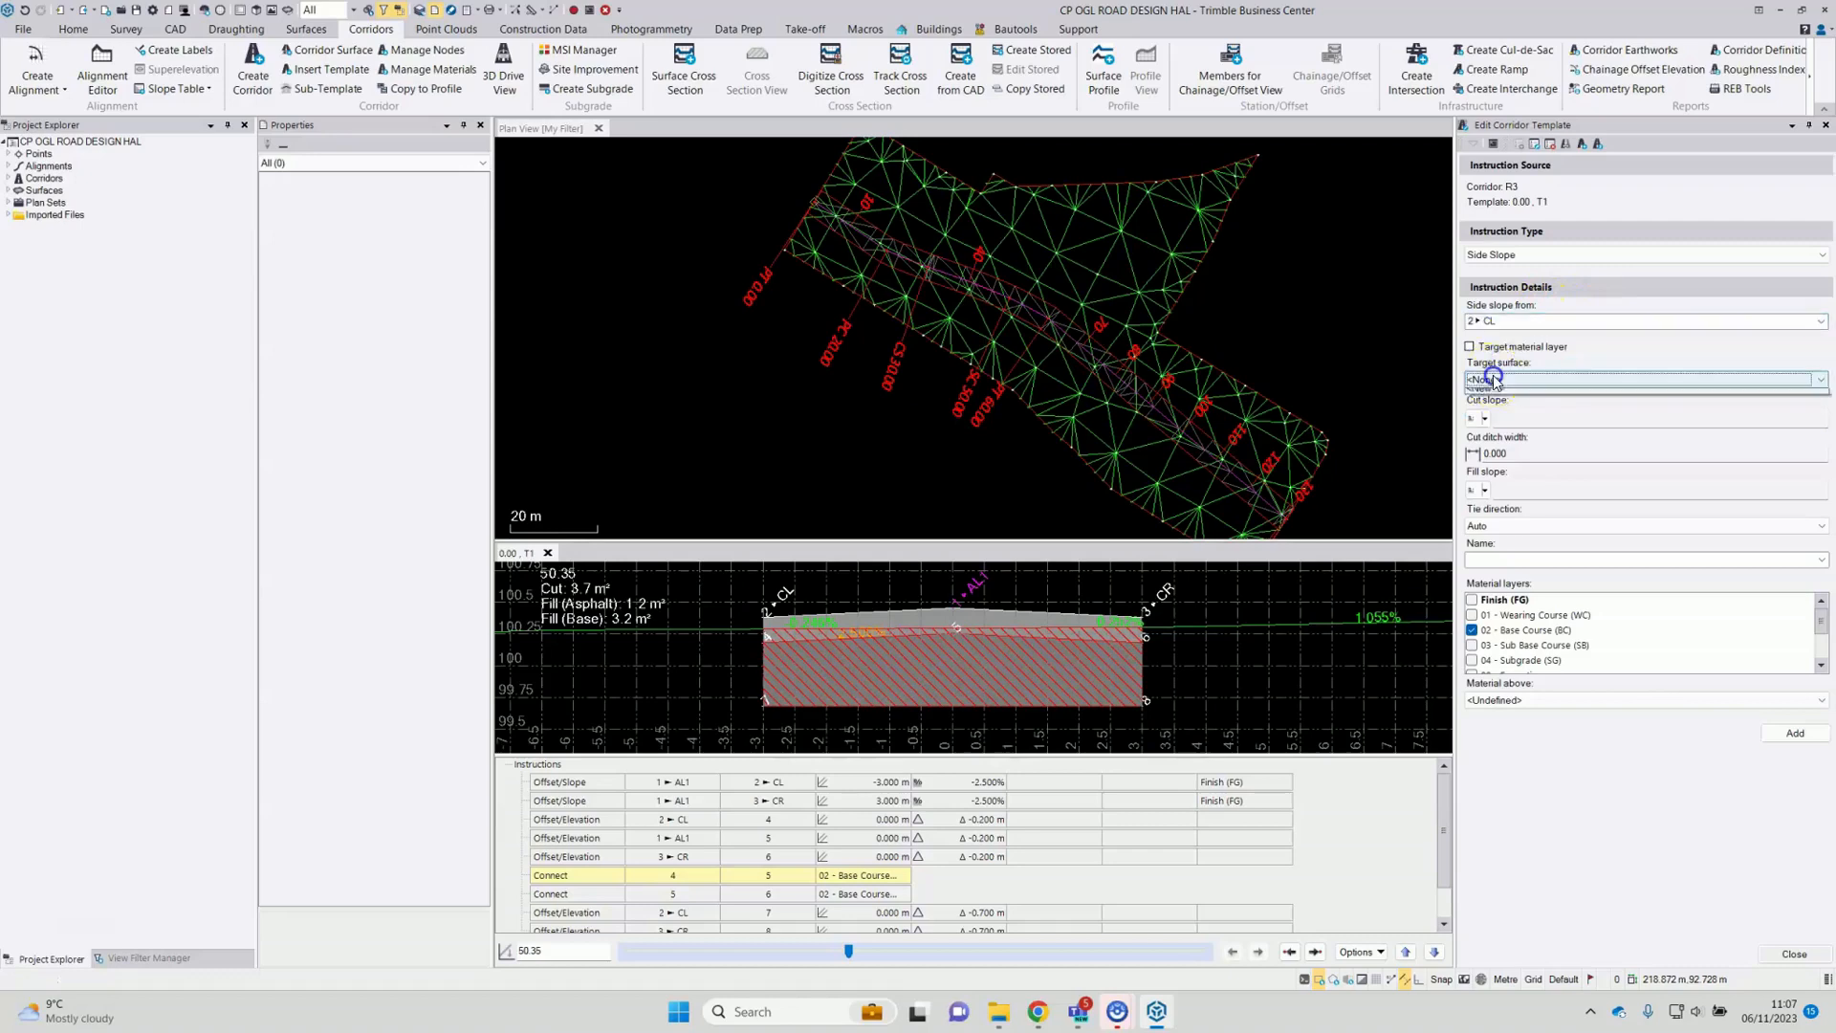
{"action": "left_click", "coordinate": [1485, 421]}
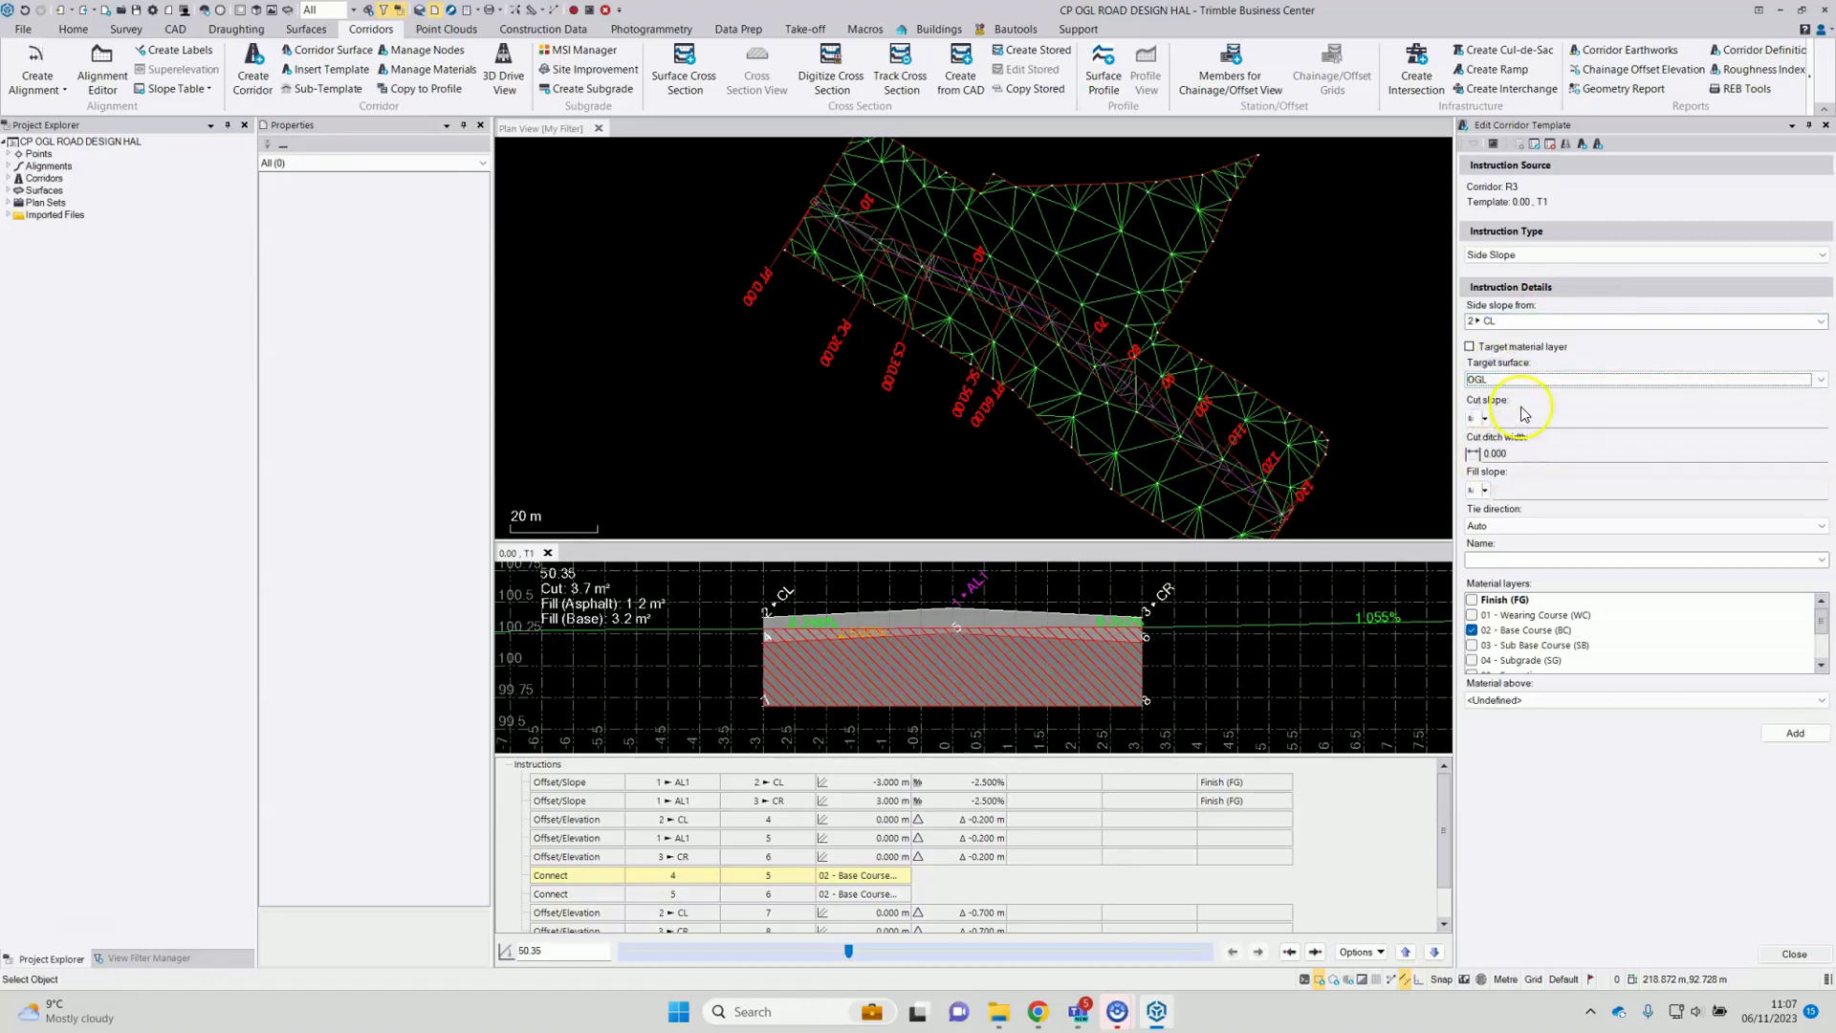
Step: Set the CL side slope's cut slope to 50% (1:2.00), cut ditch width to 1.000 and fill slope to -50% (-1:2.00)
{"action": "left_click", "coordinate": [1528, 417]}
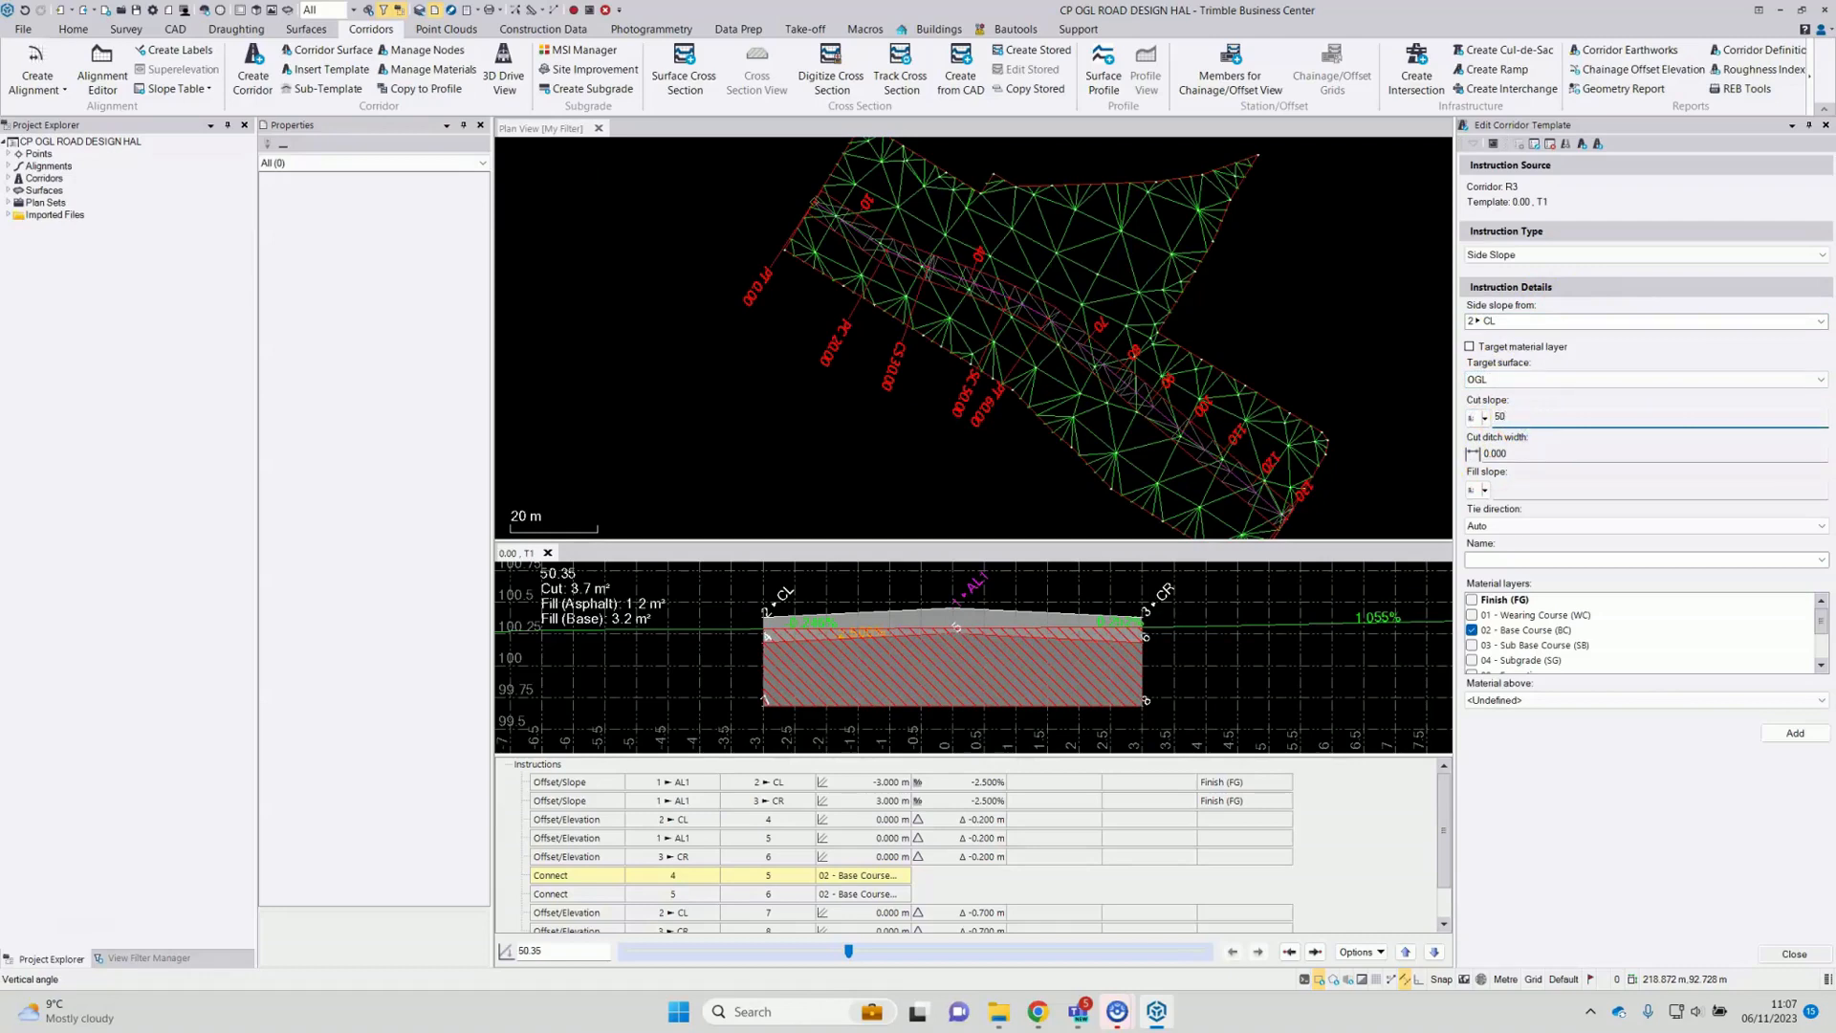
{"action": "key", "text": "Tab"}
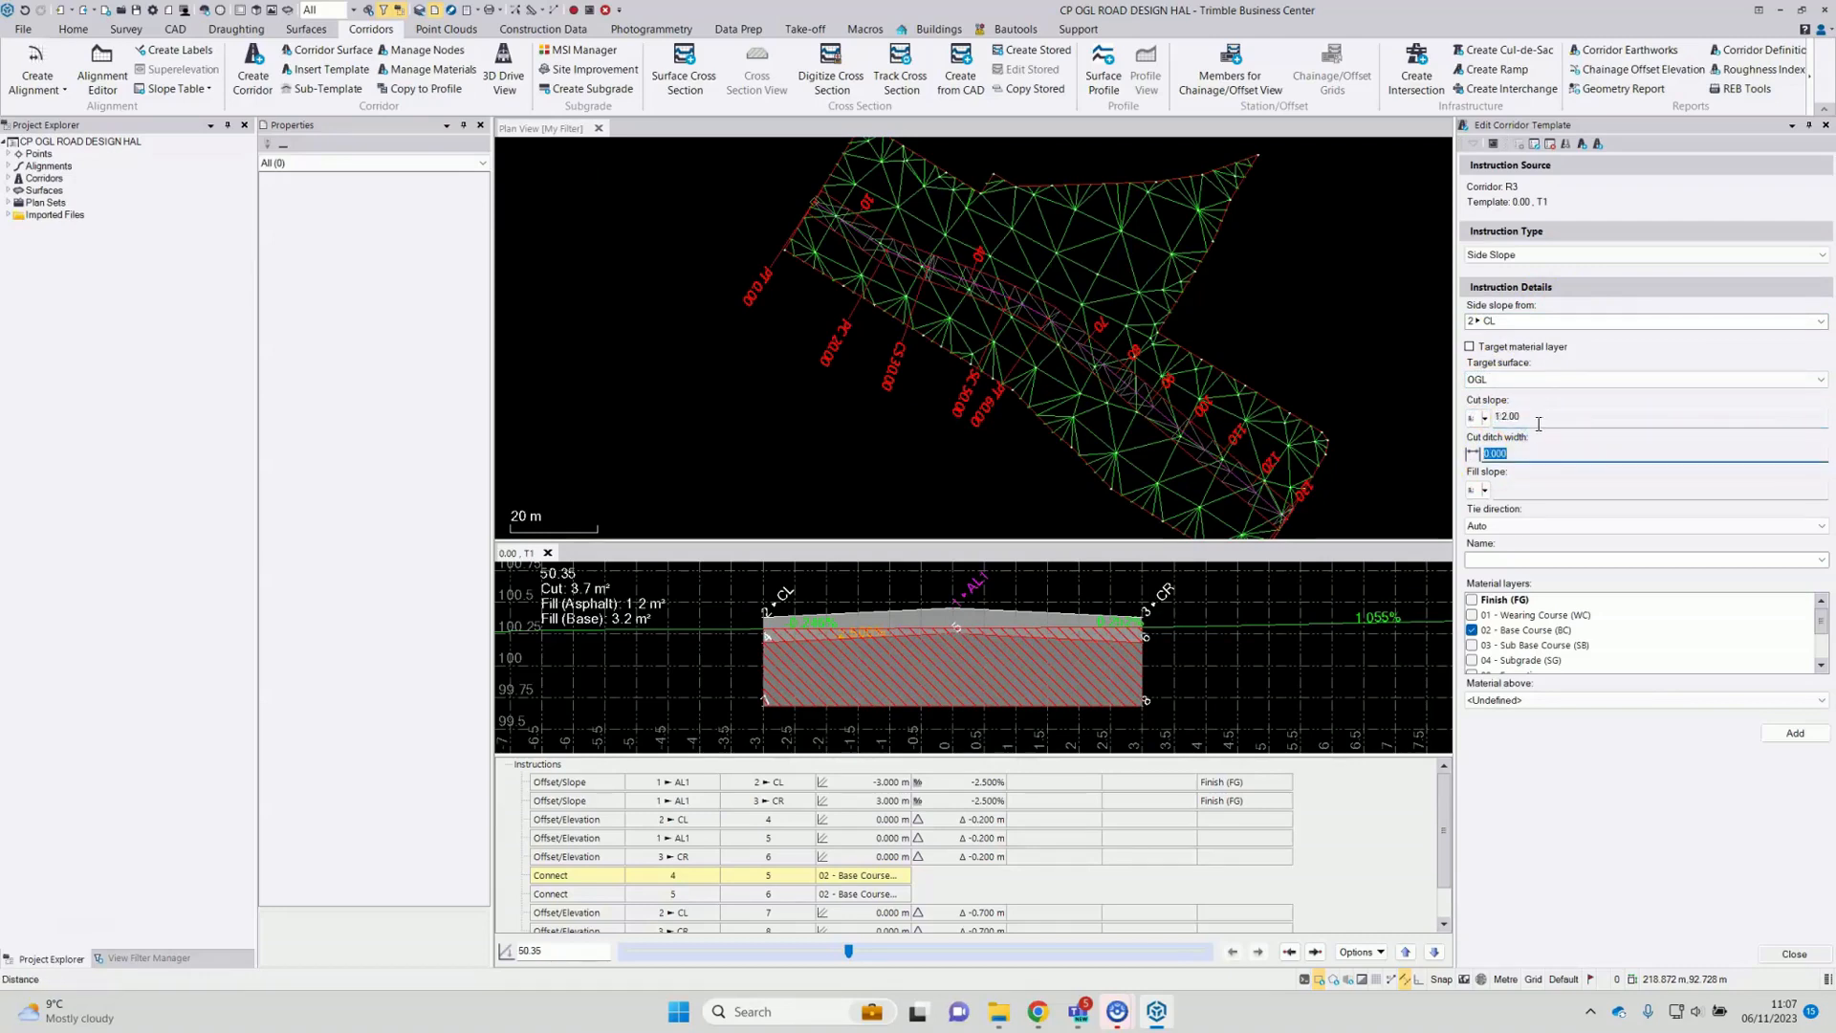
{"action": "left_click", "coordinate": [1519, 481]}
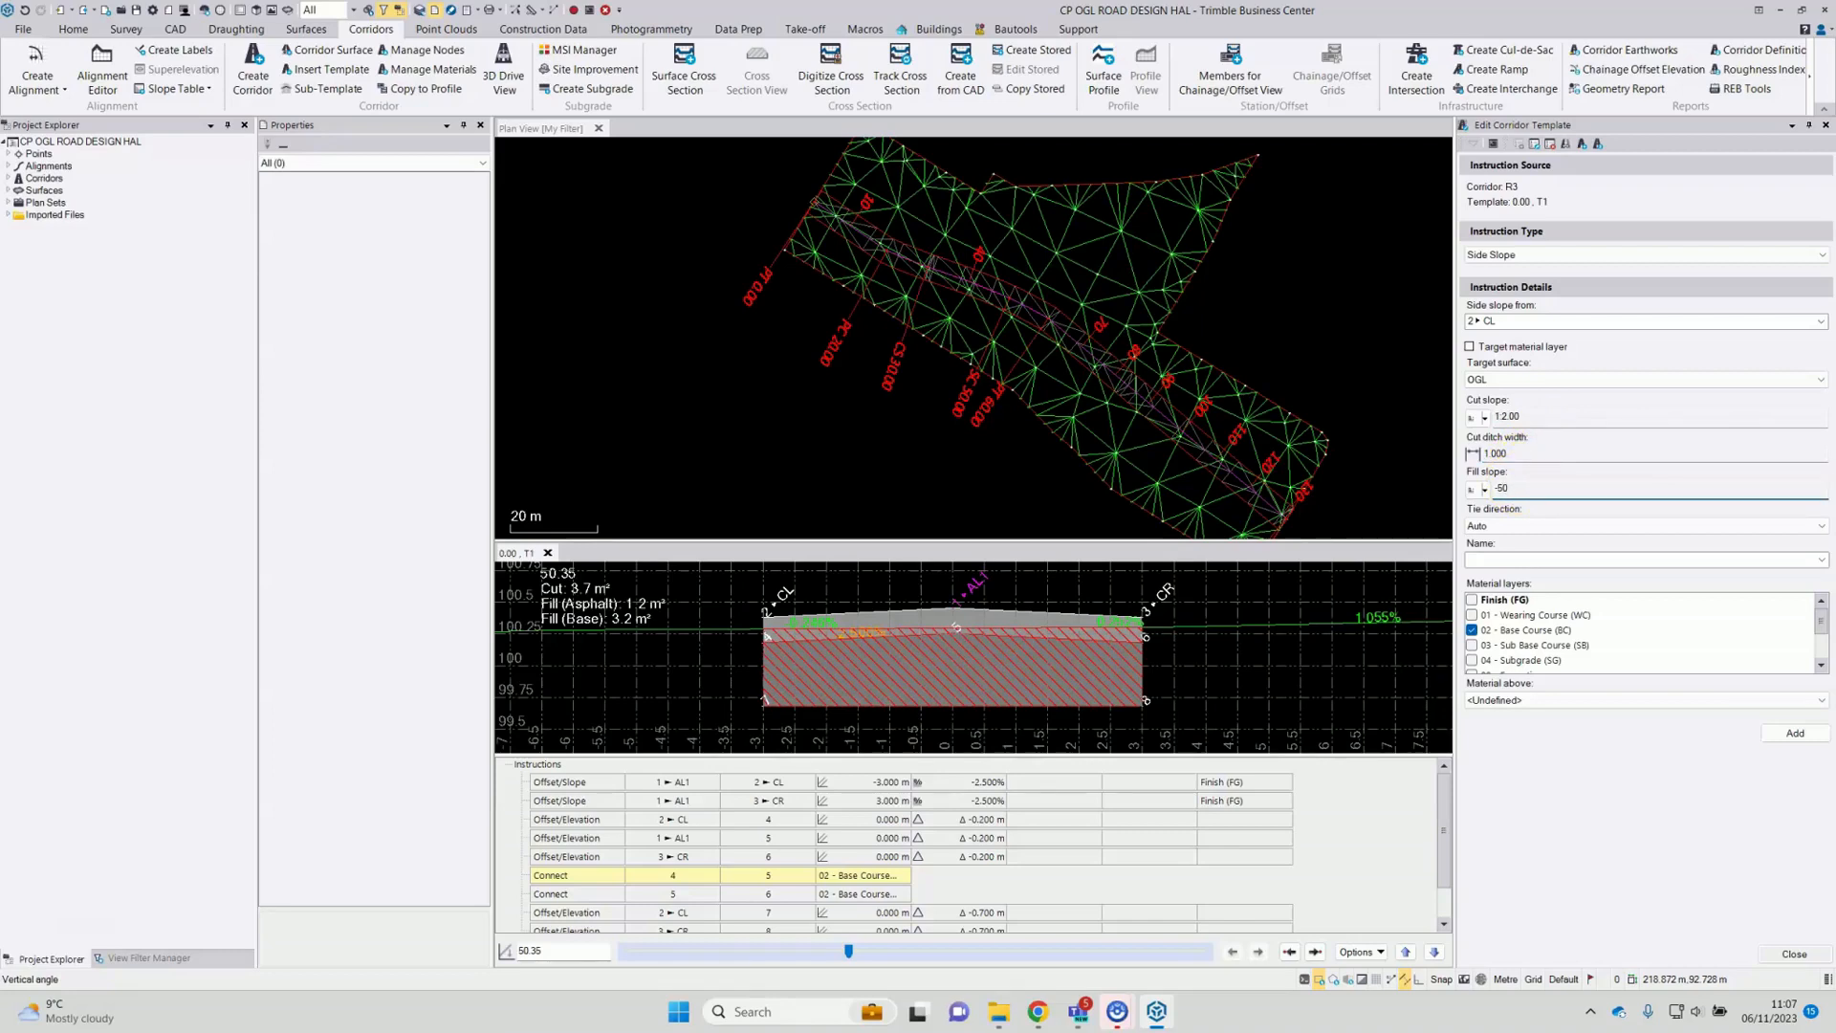
{"action": "key", "text": "Tab"}
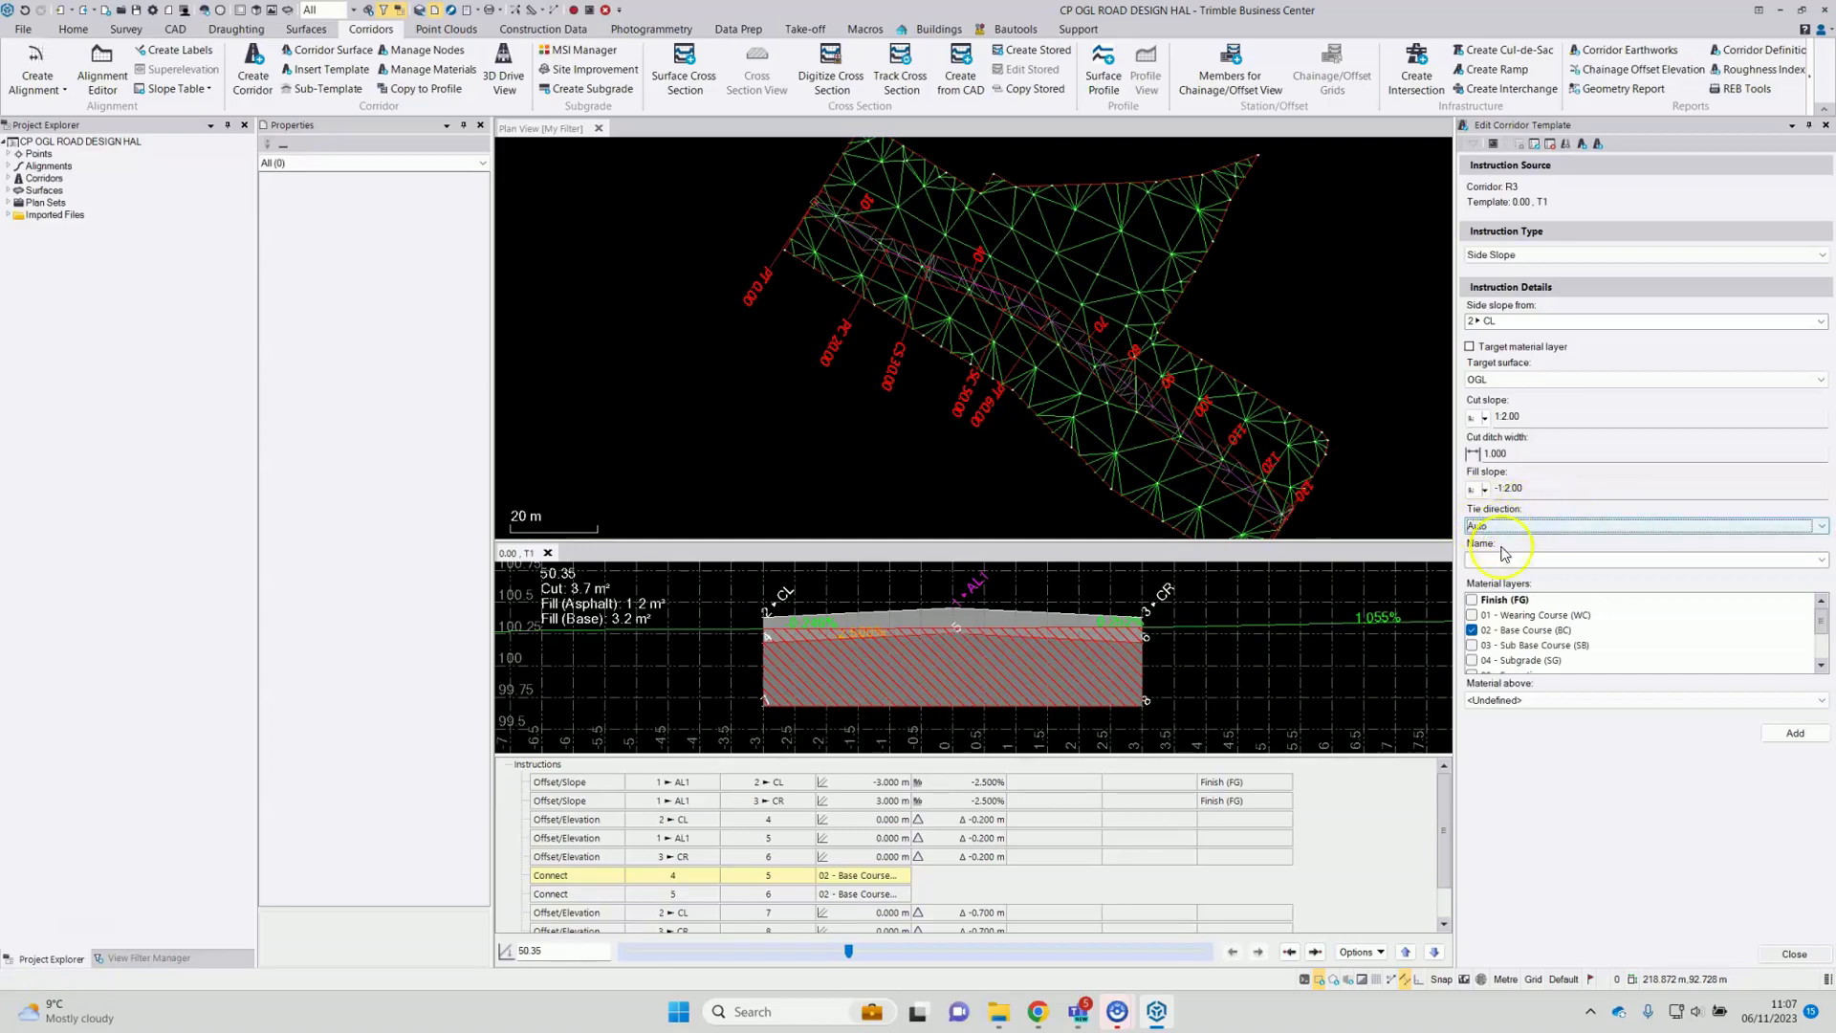
Step: Assign the CL side slope to Finish (FG) instead of 02 - Base Course (BC) and add it to the template
{"action": "left_click", "coordinate": [1472, 630]}
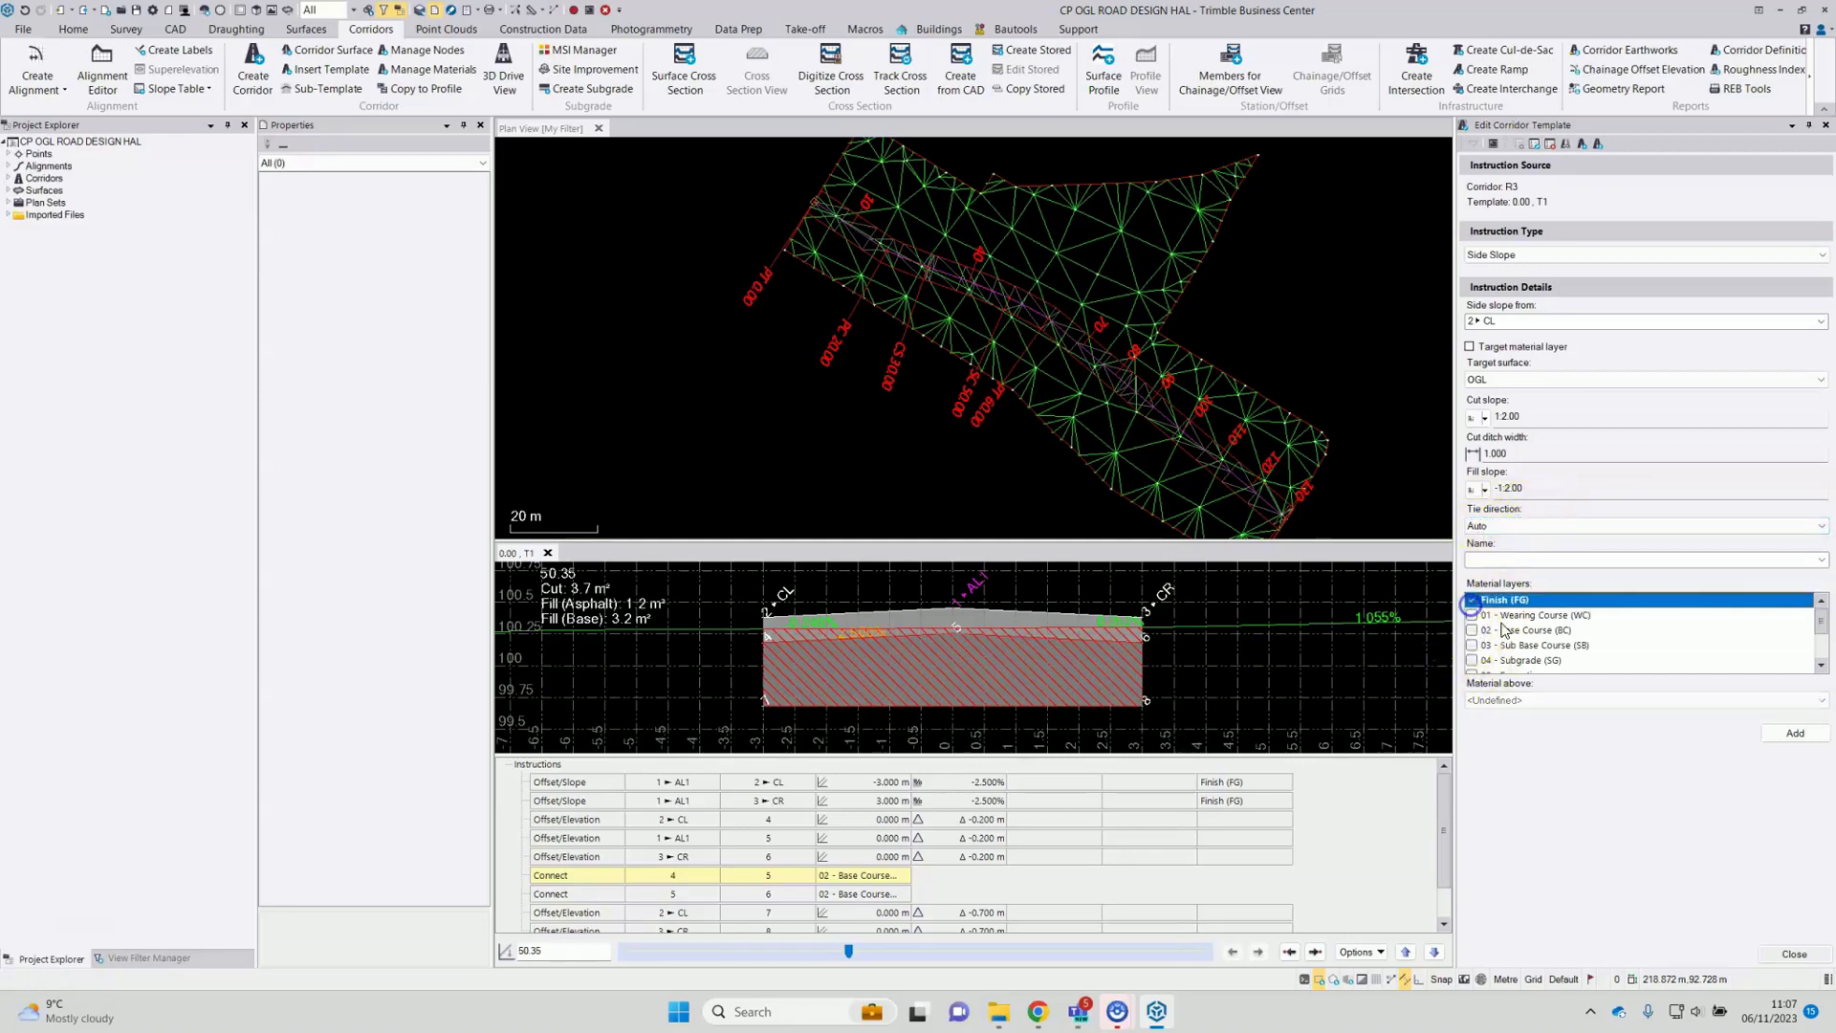
{"action": "left_click", "coordinate": [1497, 600]}
{"action": "left_click", "coordinate": [1795, 733]}
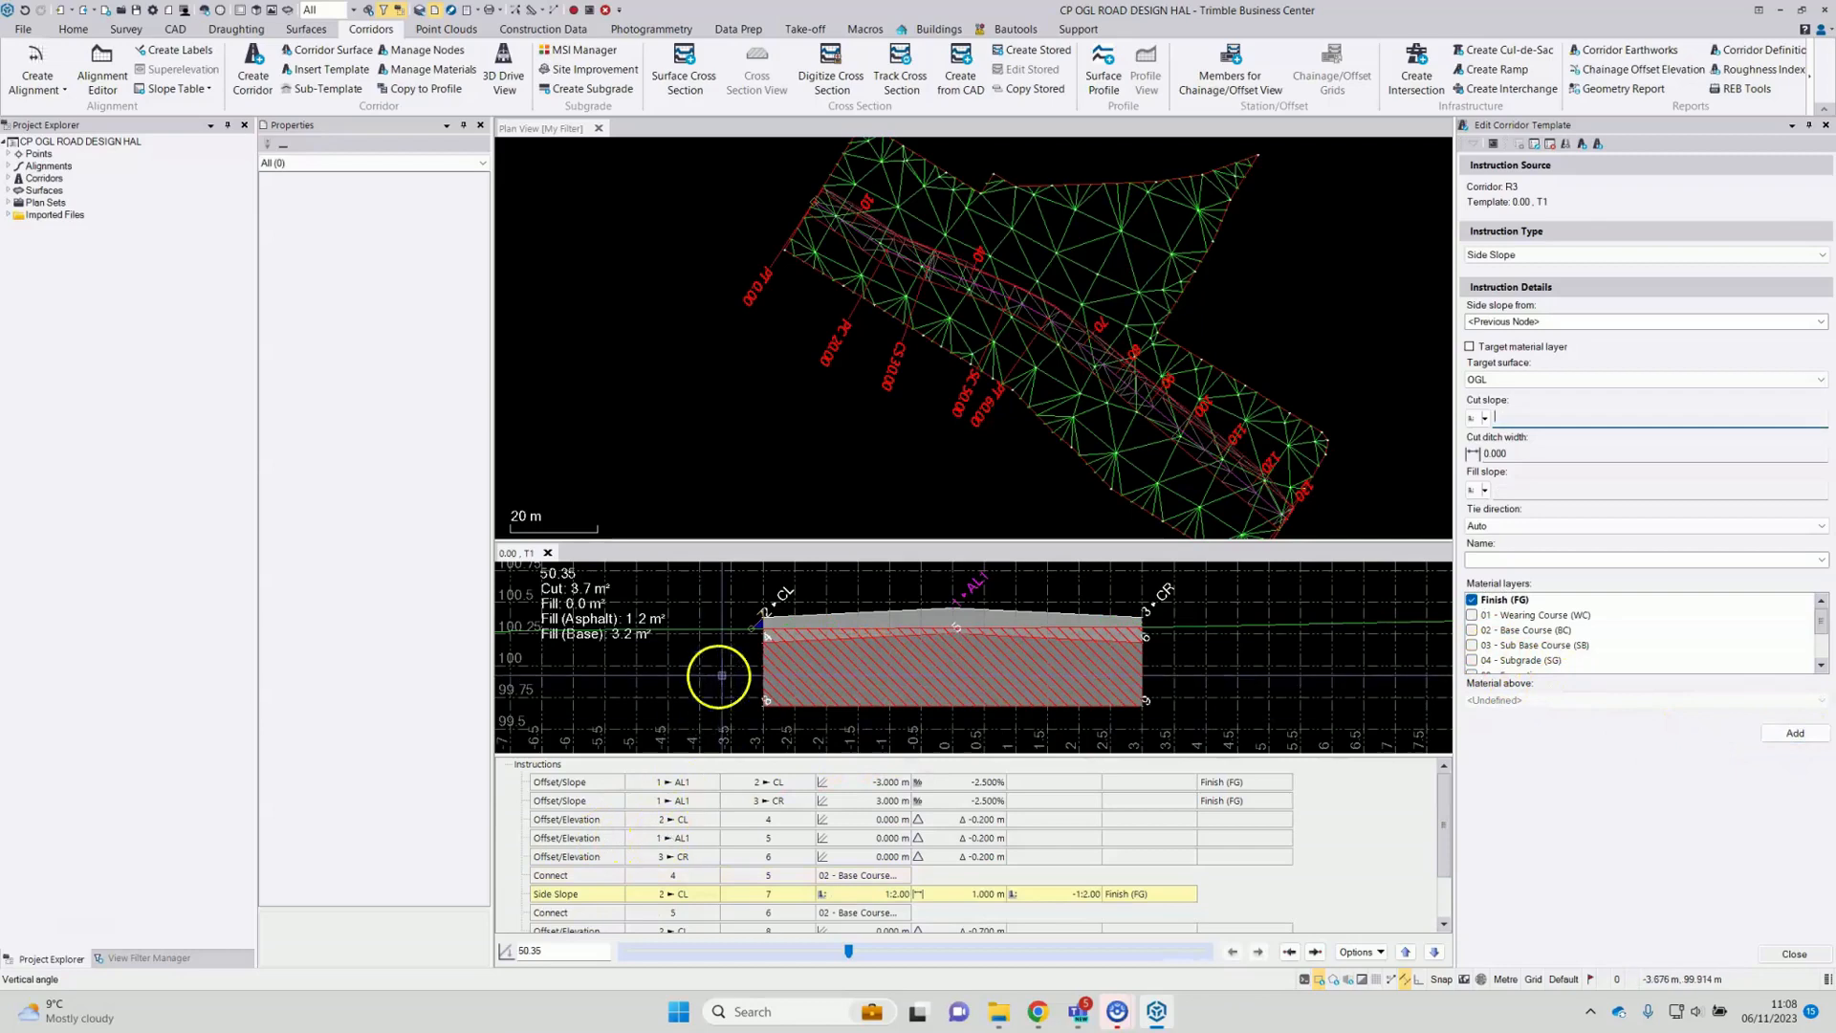
Step: Examine the new side slope at CL and the carriageway edge at CR in the cross-section
{"action": "scroll", "coordinate": [771, 622], "scroll_direction": "up", "scroll_amount": 2}
{"action": "scroll", "coordinate": [731, 647], "scroll_direction": "up", "scroll_amount": 2}
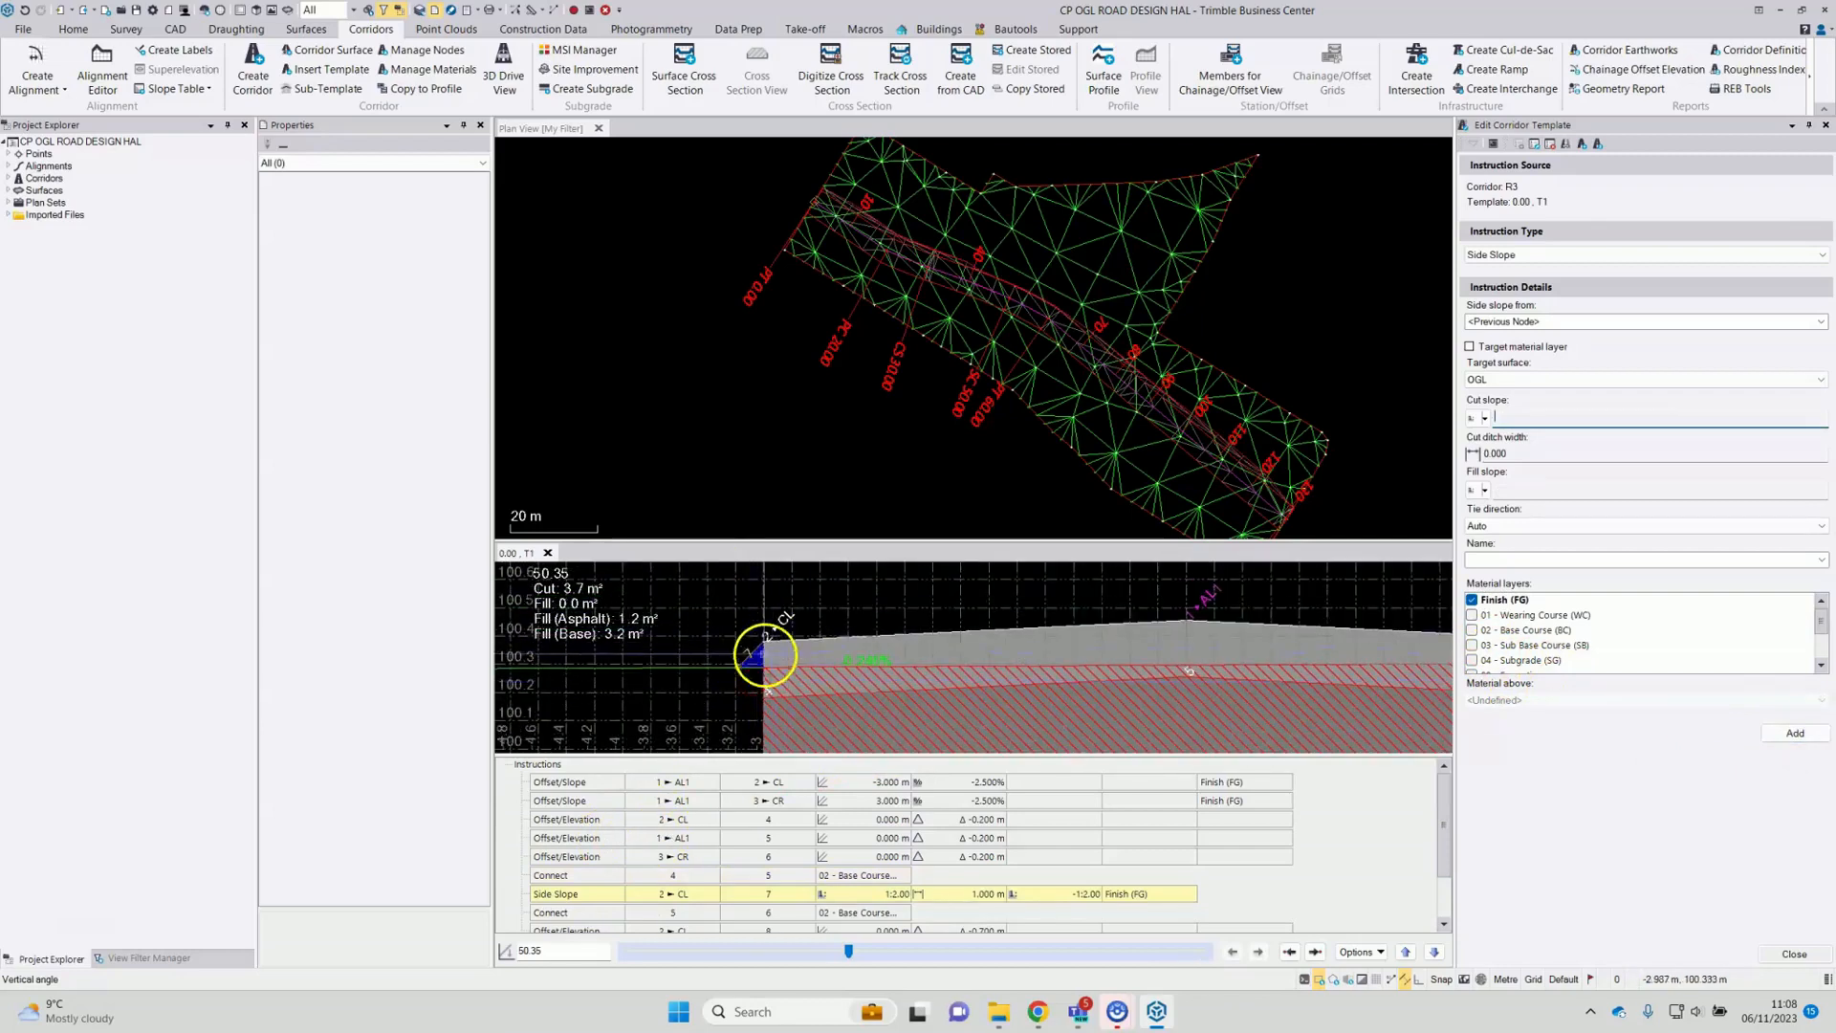
{"action": "middle_click_drag", "start_coordinate": [901, 664], "coordinate": [778, 658]}
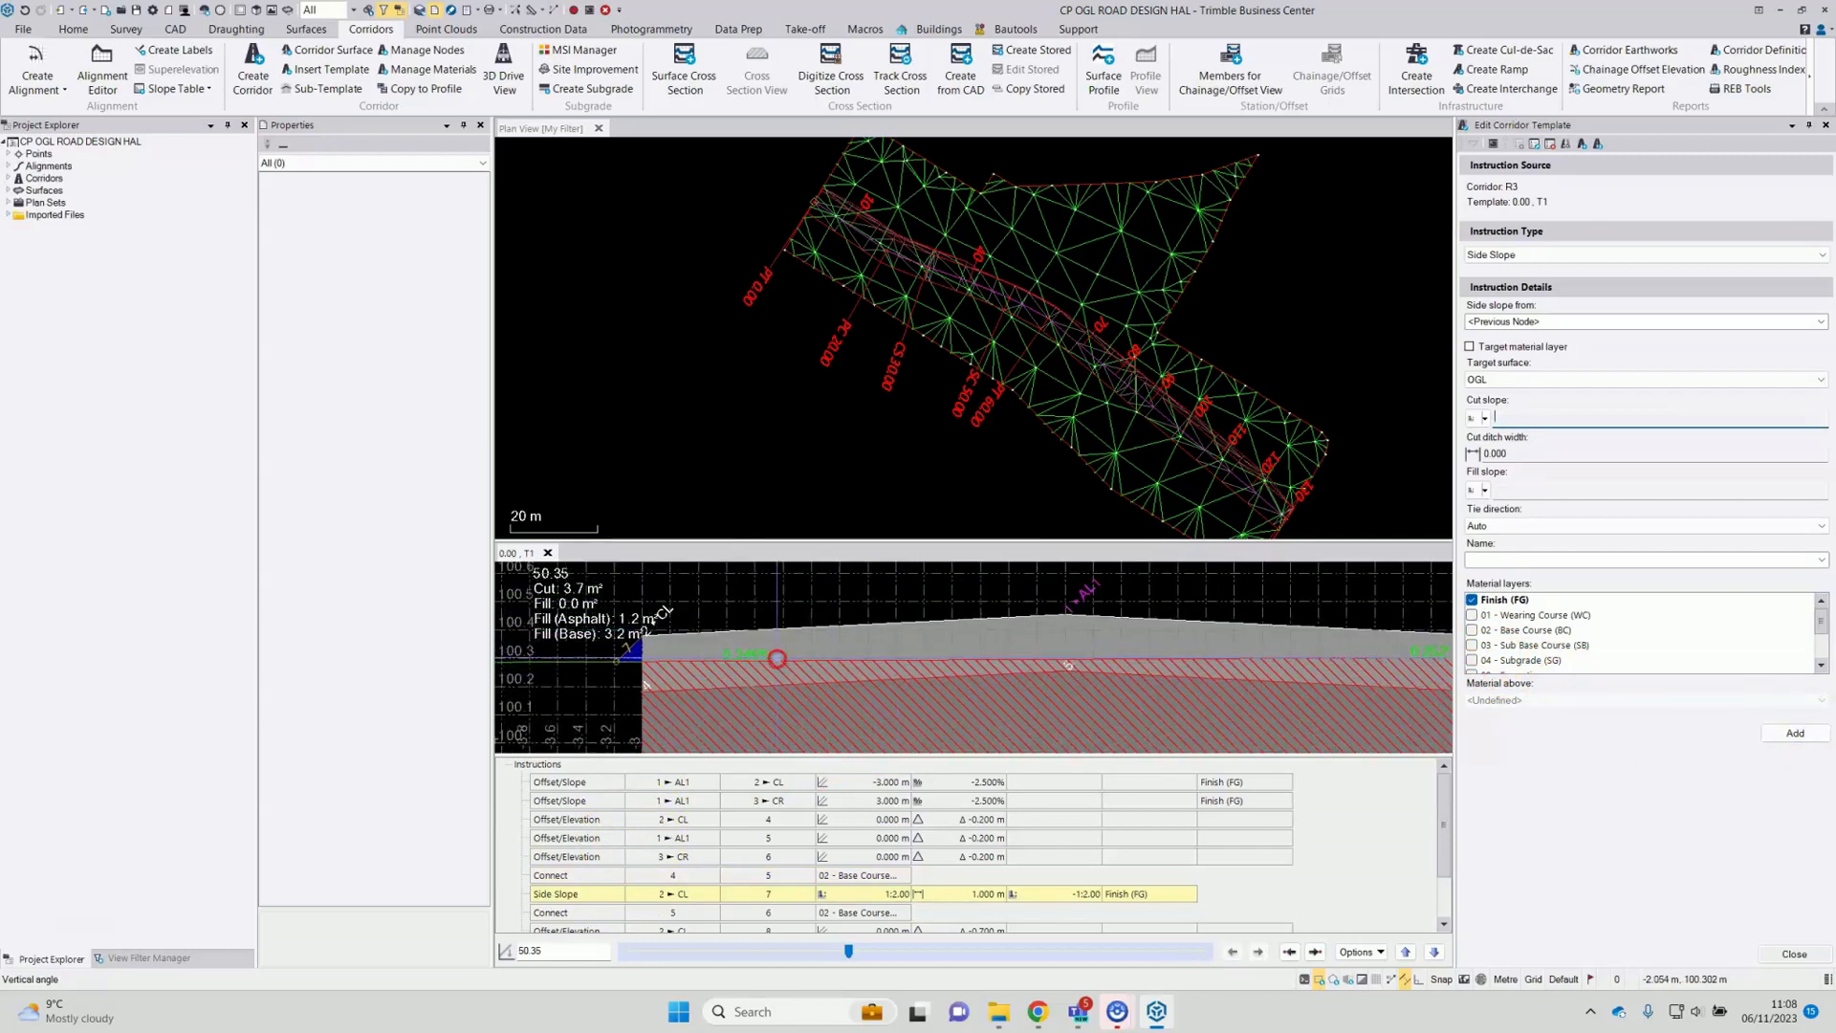
{"action": "scroll", "coordinate": [811, 661], "scroll_direction": "down", "scroll_amount": 2}
{"action": "middle_click_drag", "start_coordinate": [1060, 694], "coordinate": [878, 672]}
{"action": "scroll", "coordinate": [985, 655], "scroll_direction": "up", "scroll_amount": 1}
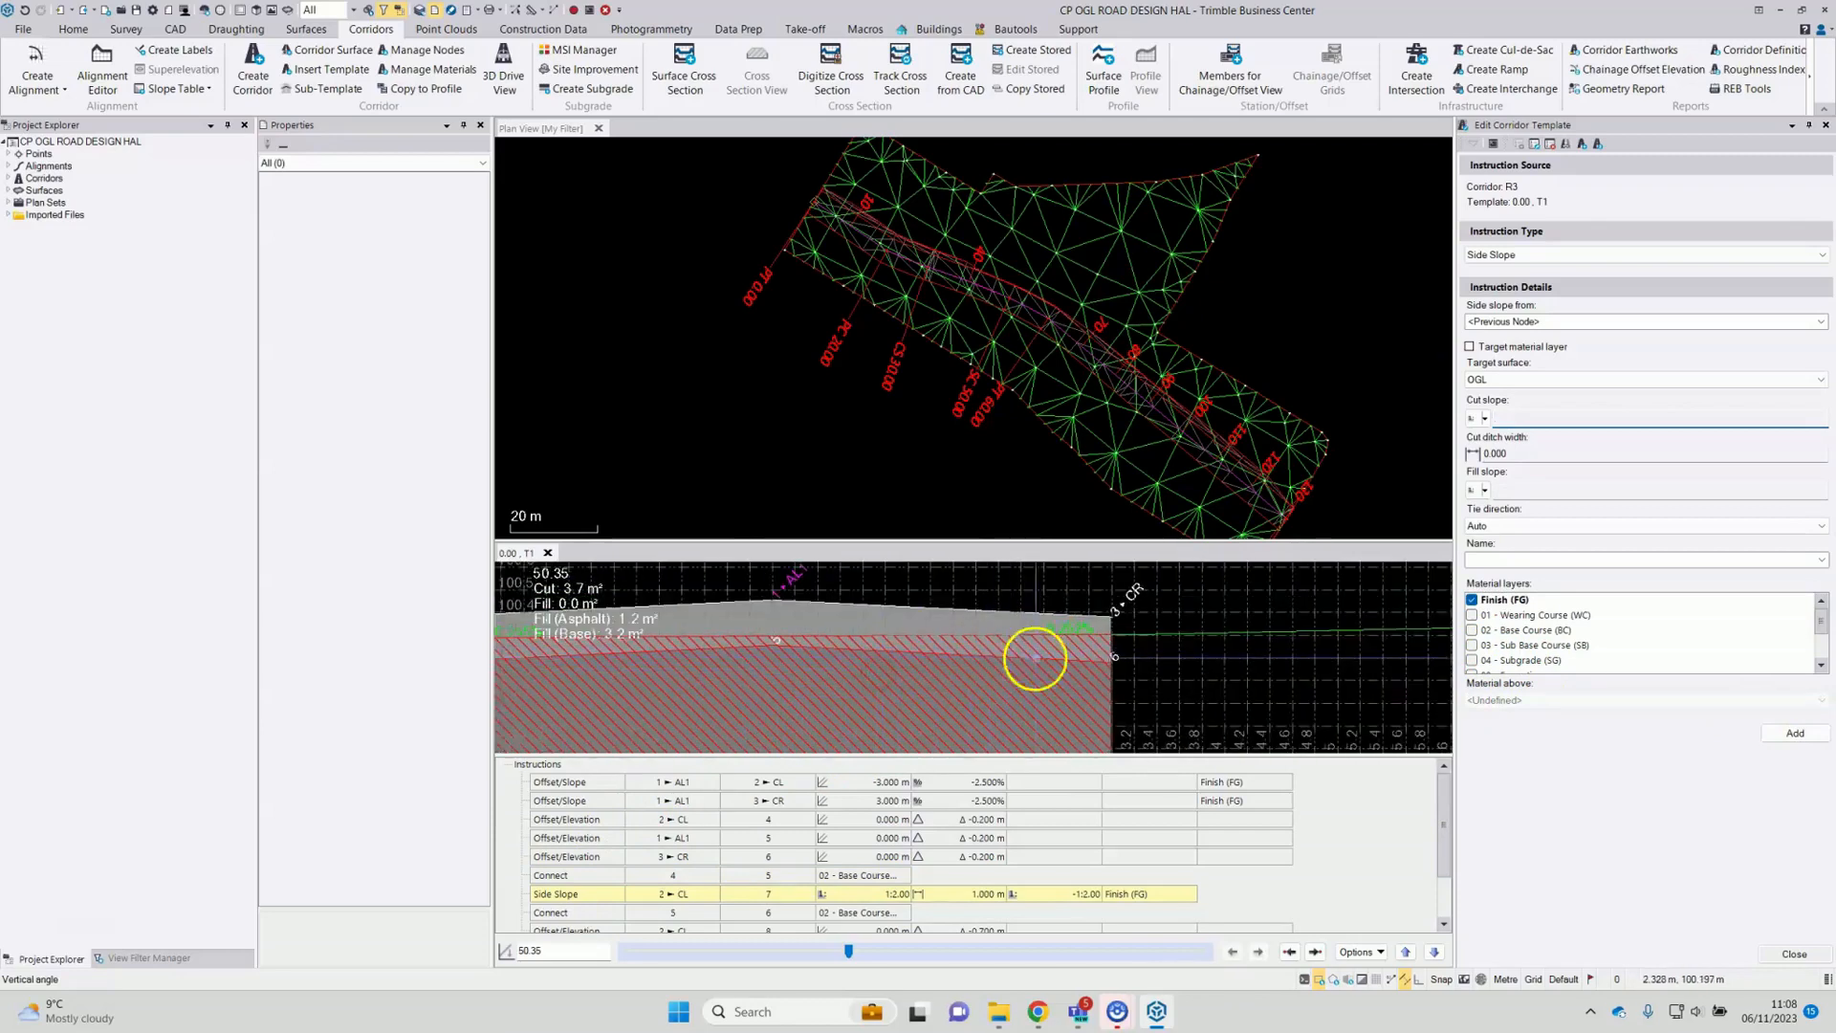
{"action": "middle_click_drag", "start_coordinate": [1050, 660], "coordinate": [998, 653]}
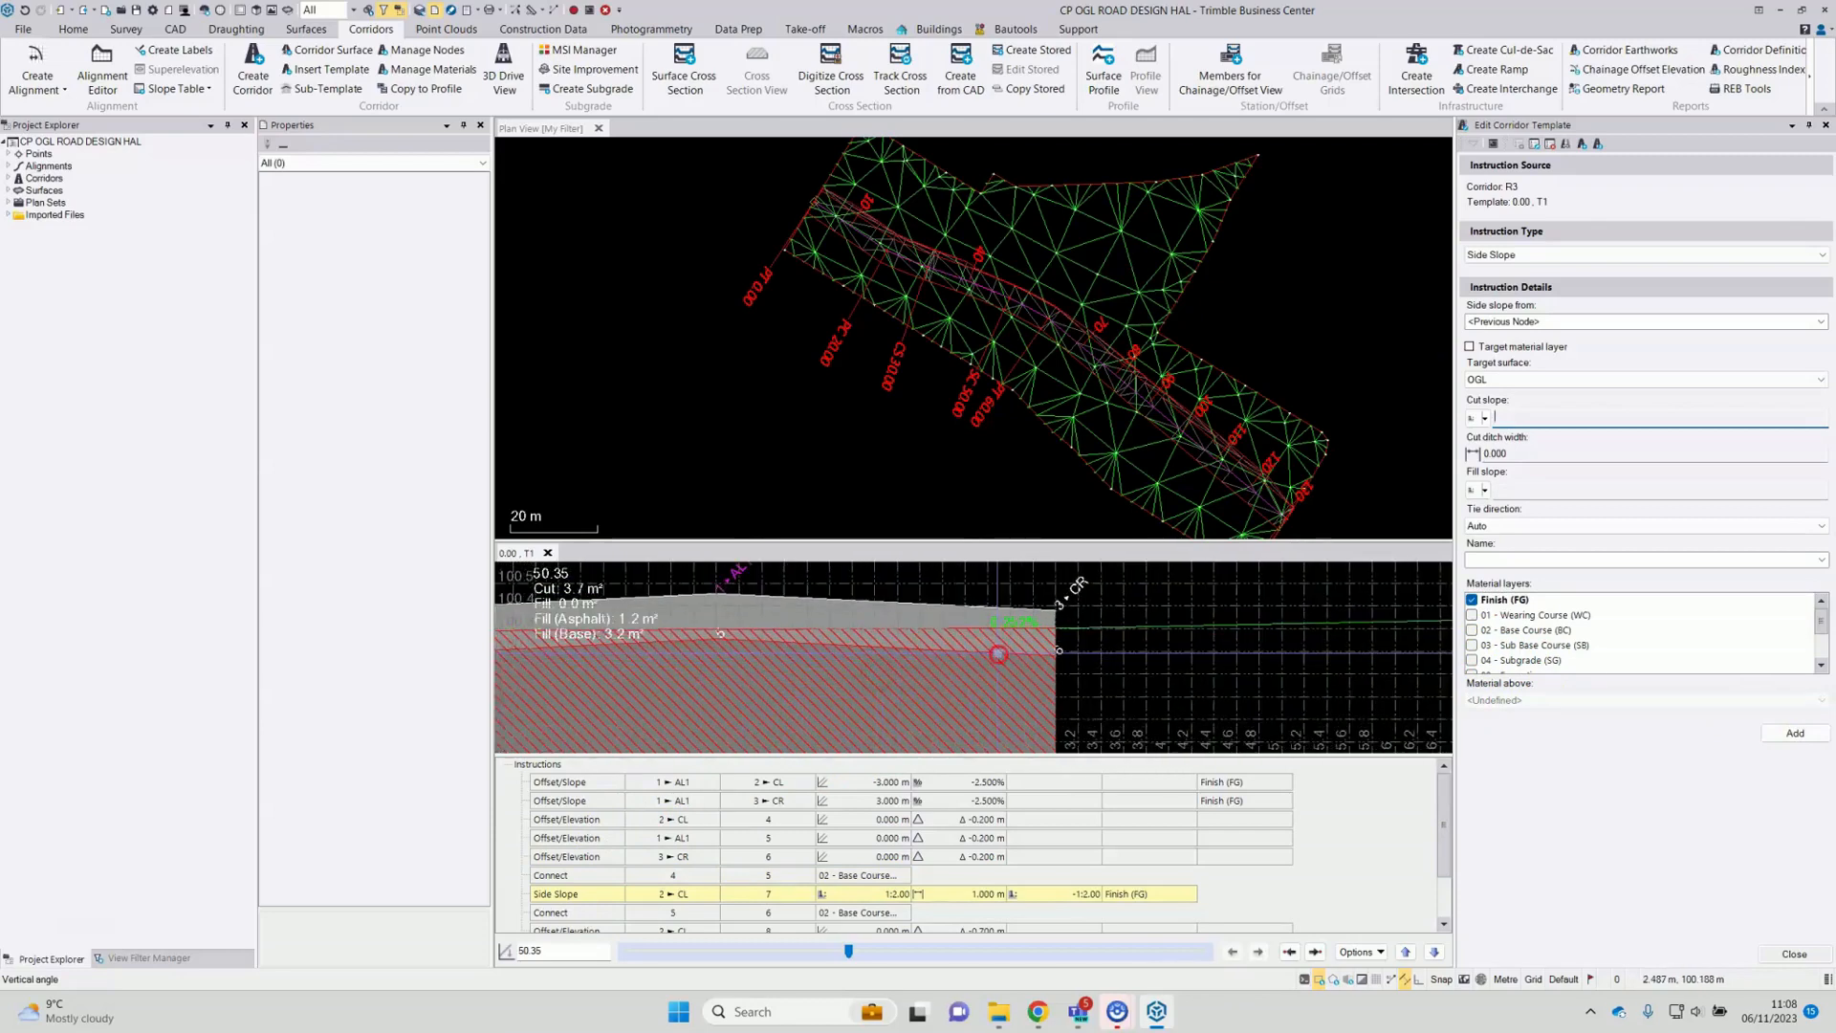
Step: Insert another Side Slope instruction after the CL side slope, starting from node CR with target surface OGL
{"action": "right_click", "coordinate": [577, 902]}
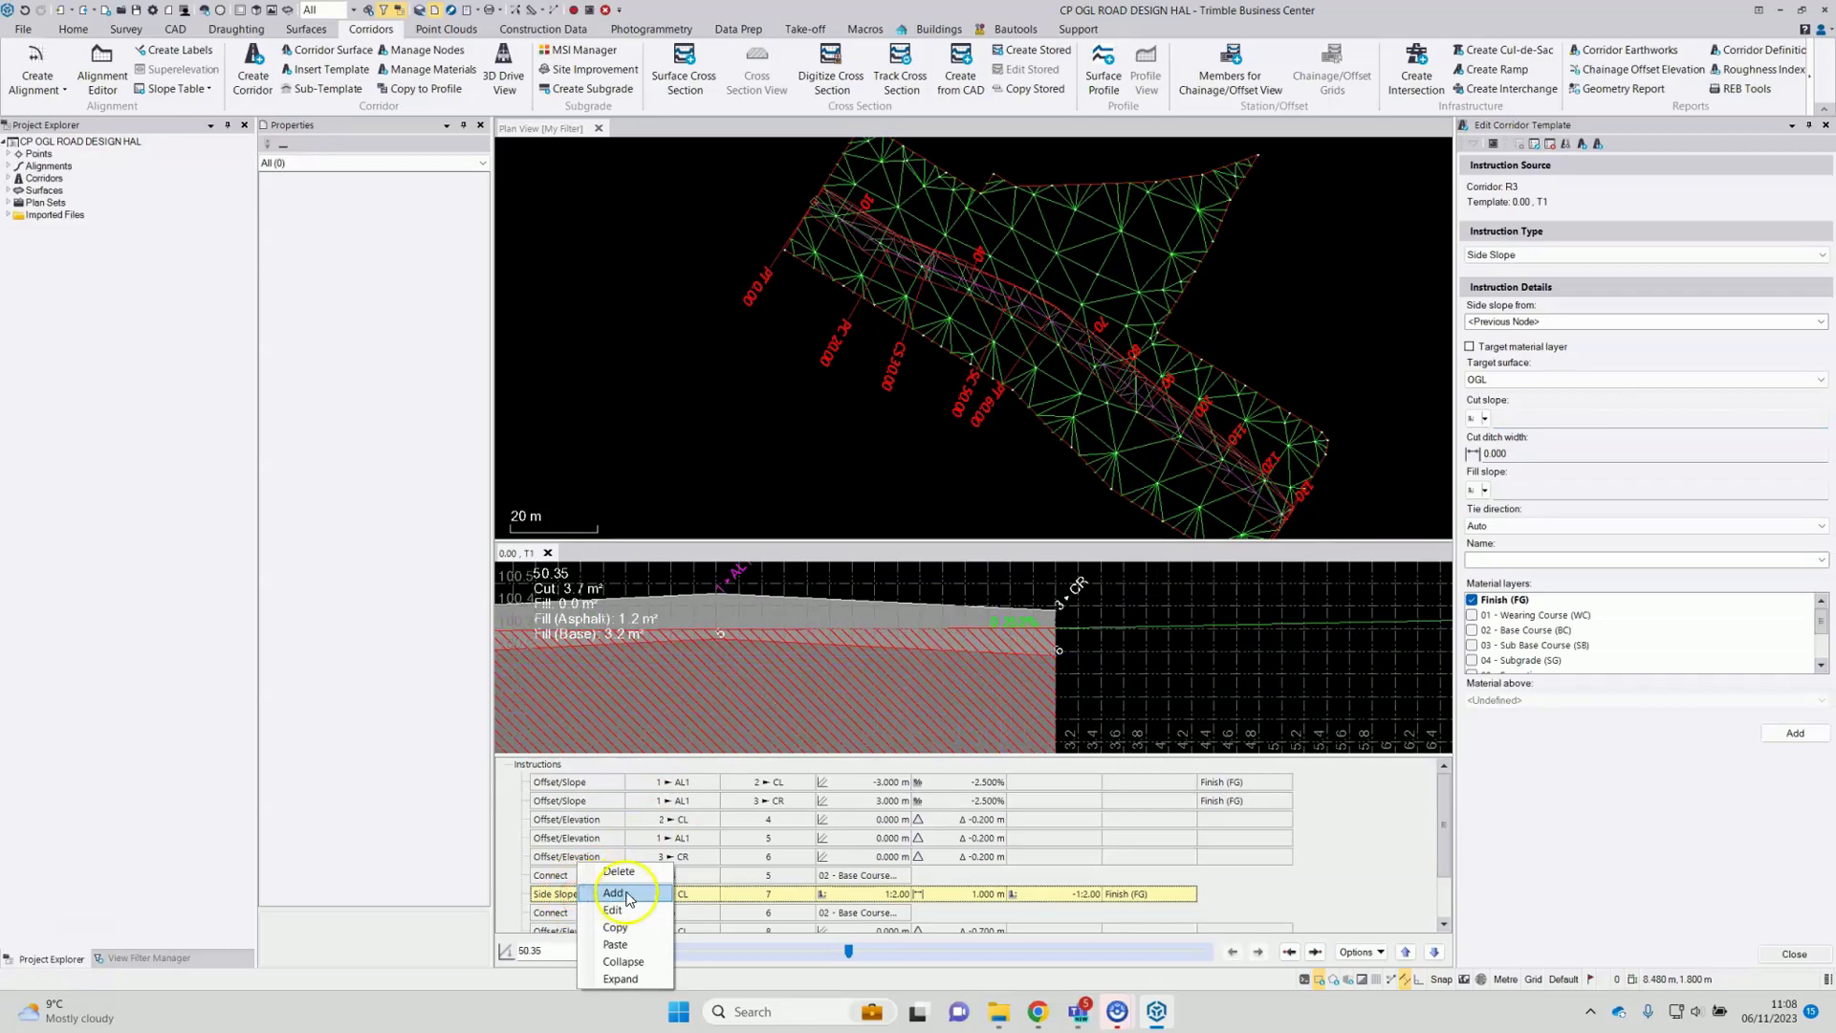
{"action": "left_click", "coordinate": [619, 892]}
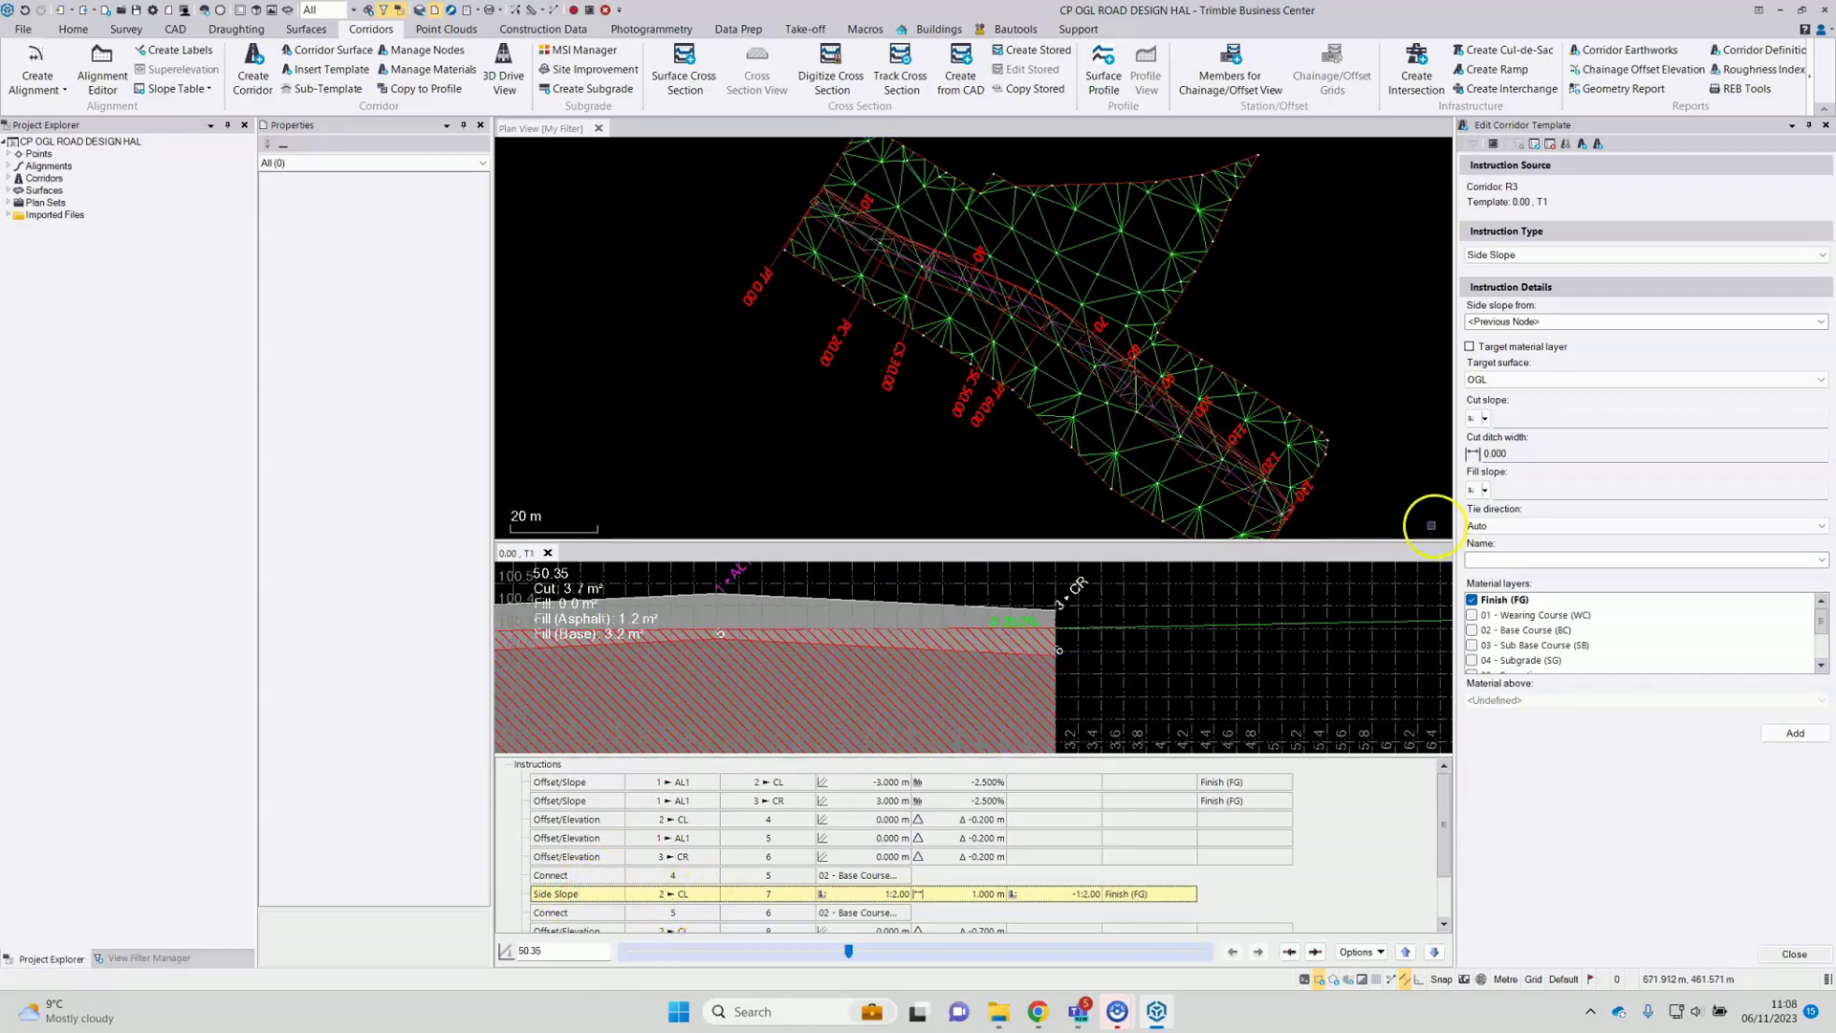
{"action": "left_click", "coordinate": [1524, 322]}
{"action": "left_click", "coordinate": [1498, 372]}
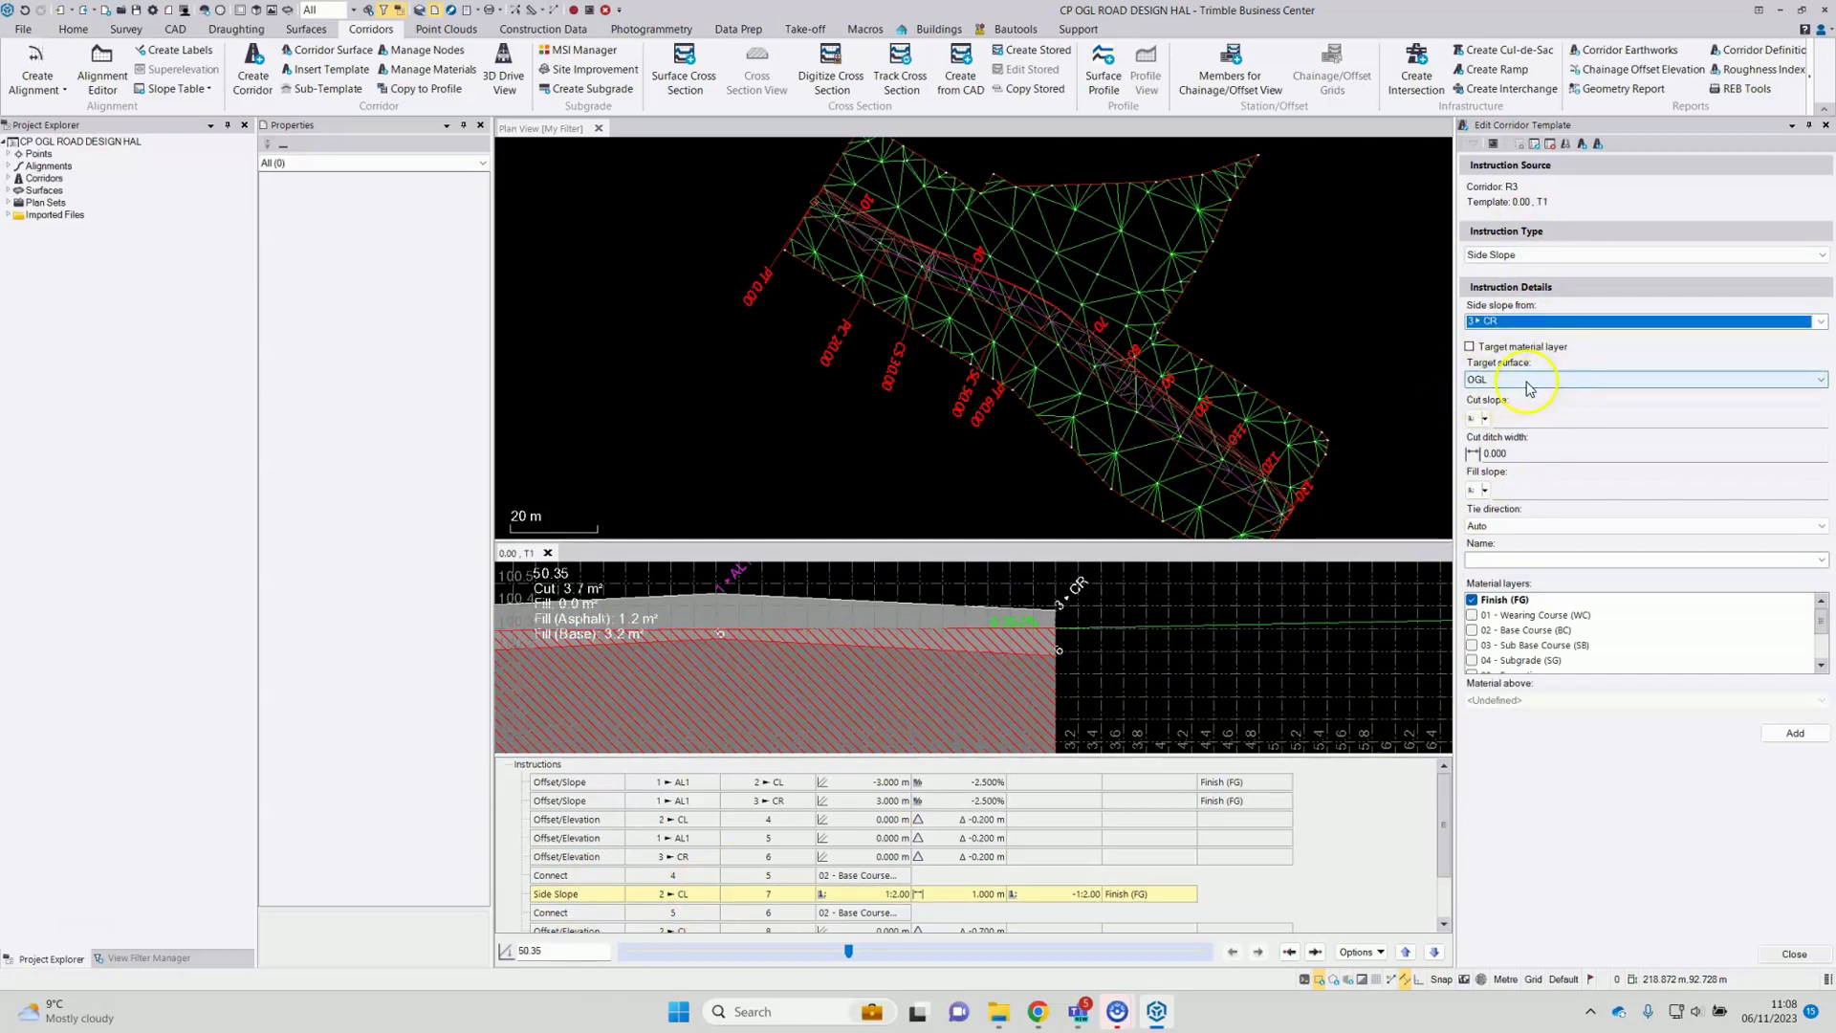
Step: Give the CR side slope a 50% cut slope, 1.000 cut ditch width and -50% fill slope, and add it to the template
{"action": "left_click", "coordinate": [1521, 421]}
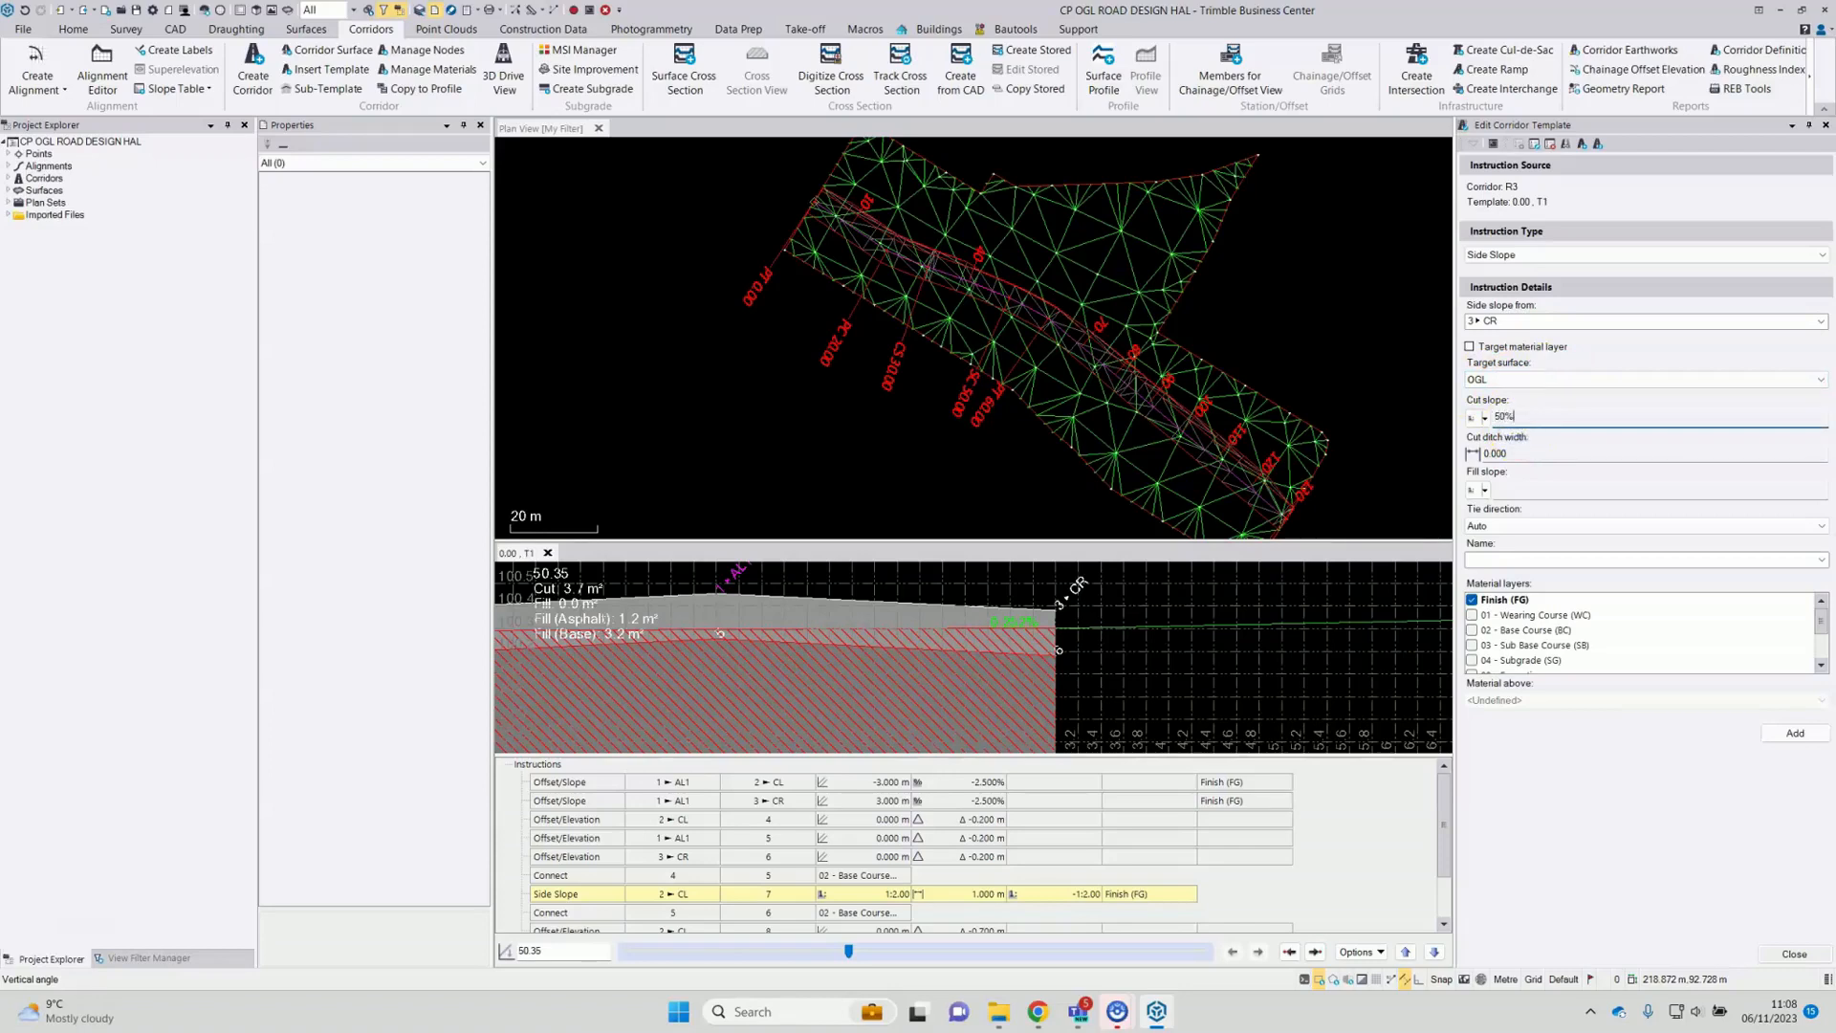
{"action": "key", "text": "Tab"}
{"action": "left_click", "coordinate": [1488, 453]}
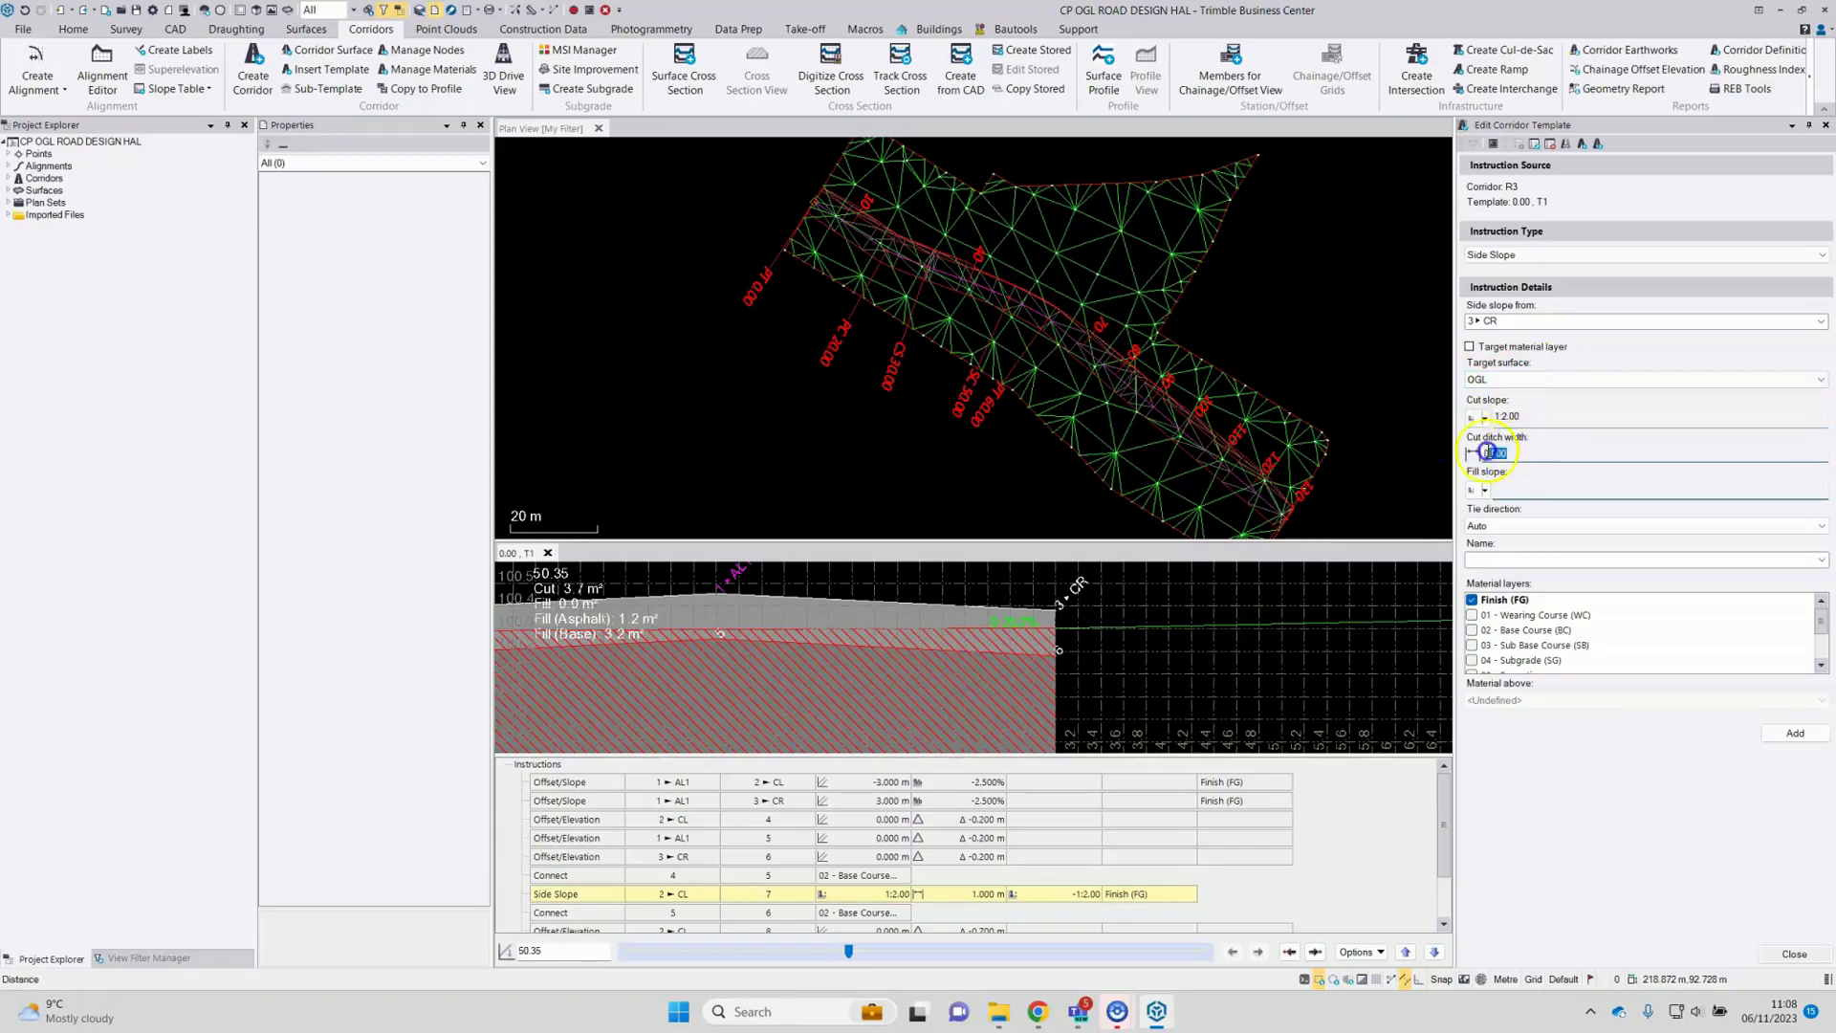
{"action": "type", "text": "1"}
{"action": "left_click", "coordinate": [1506, 489]}
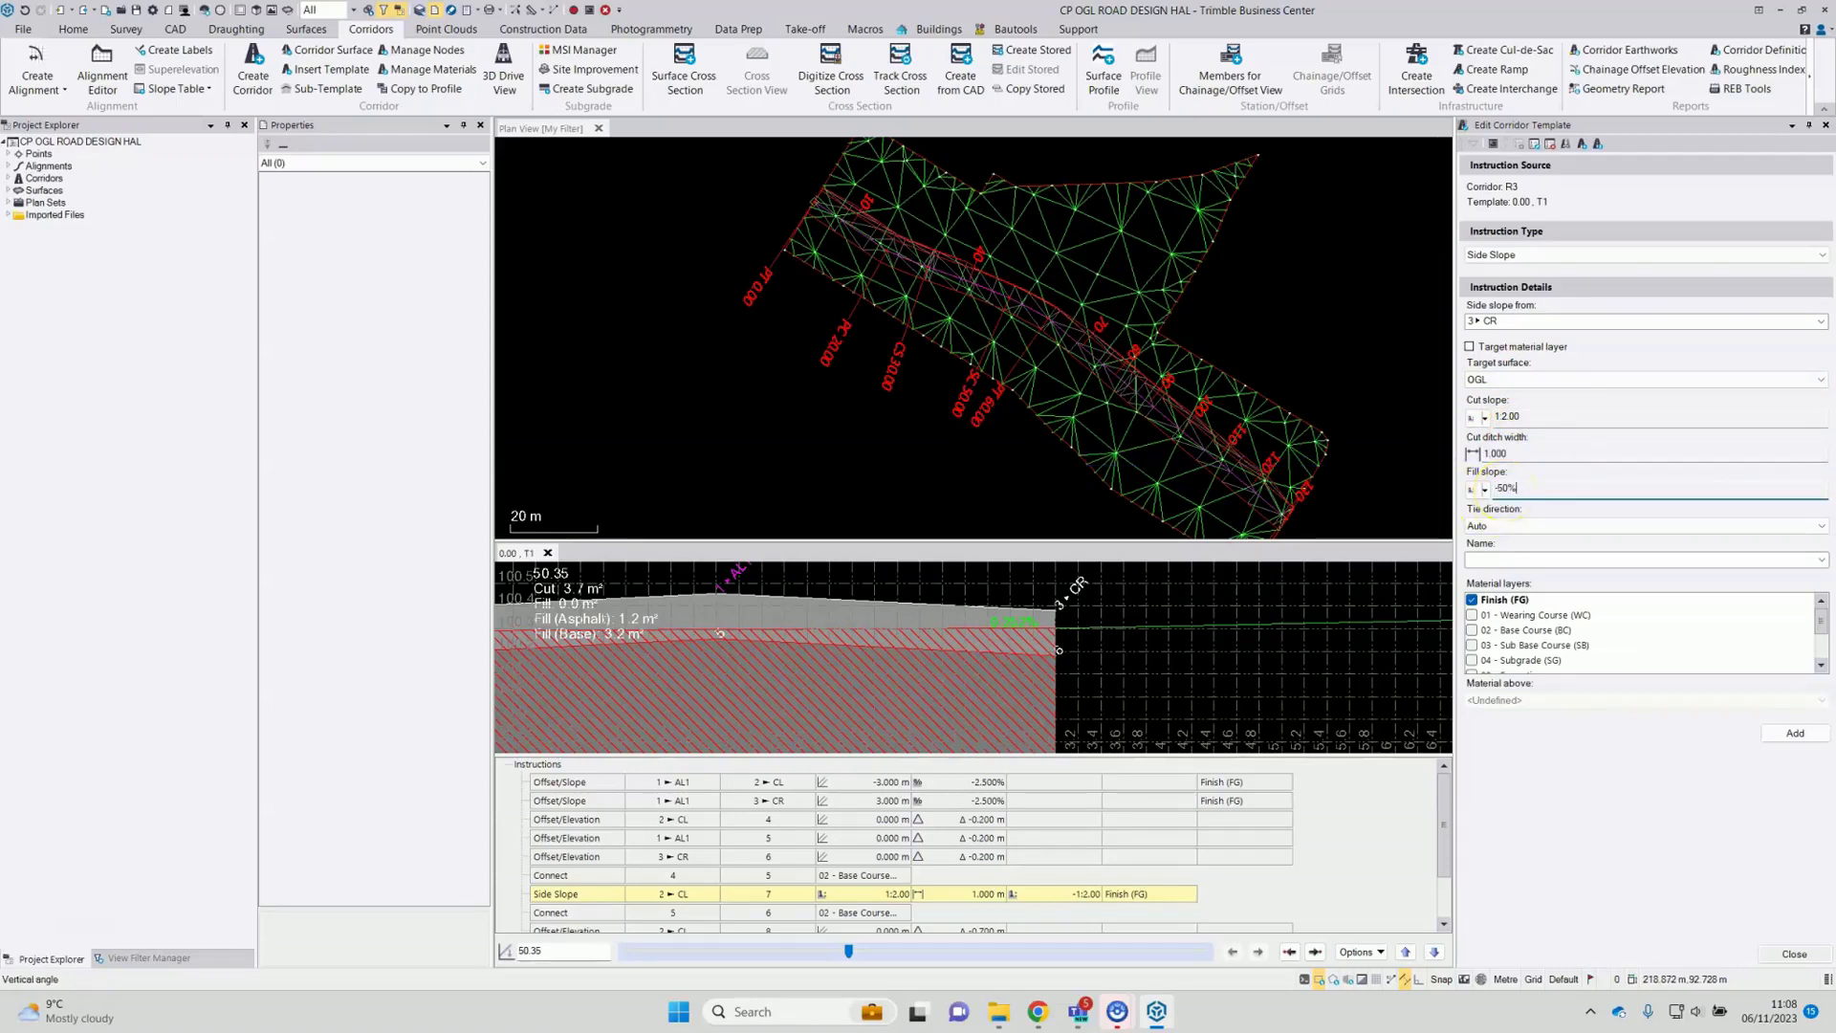
{"action": "key", "text": "Return"}
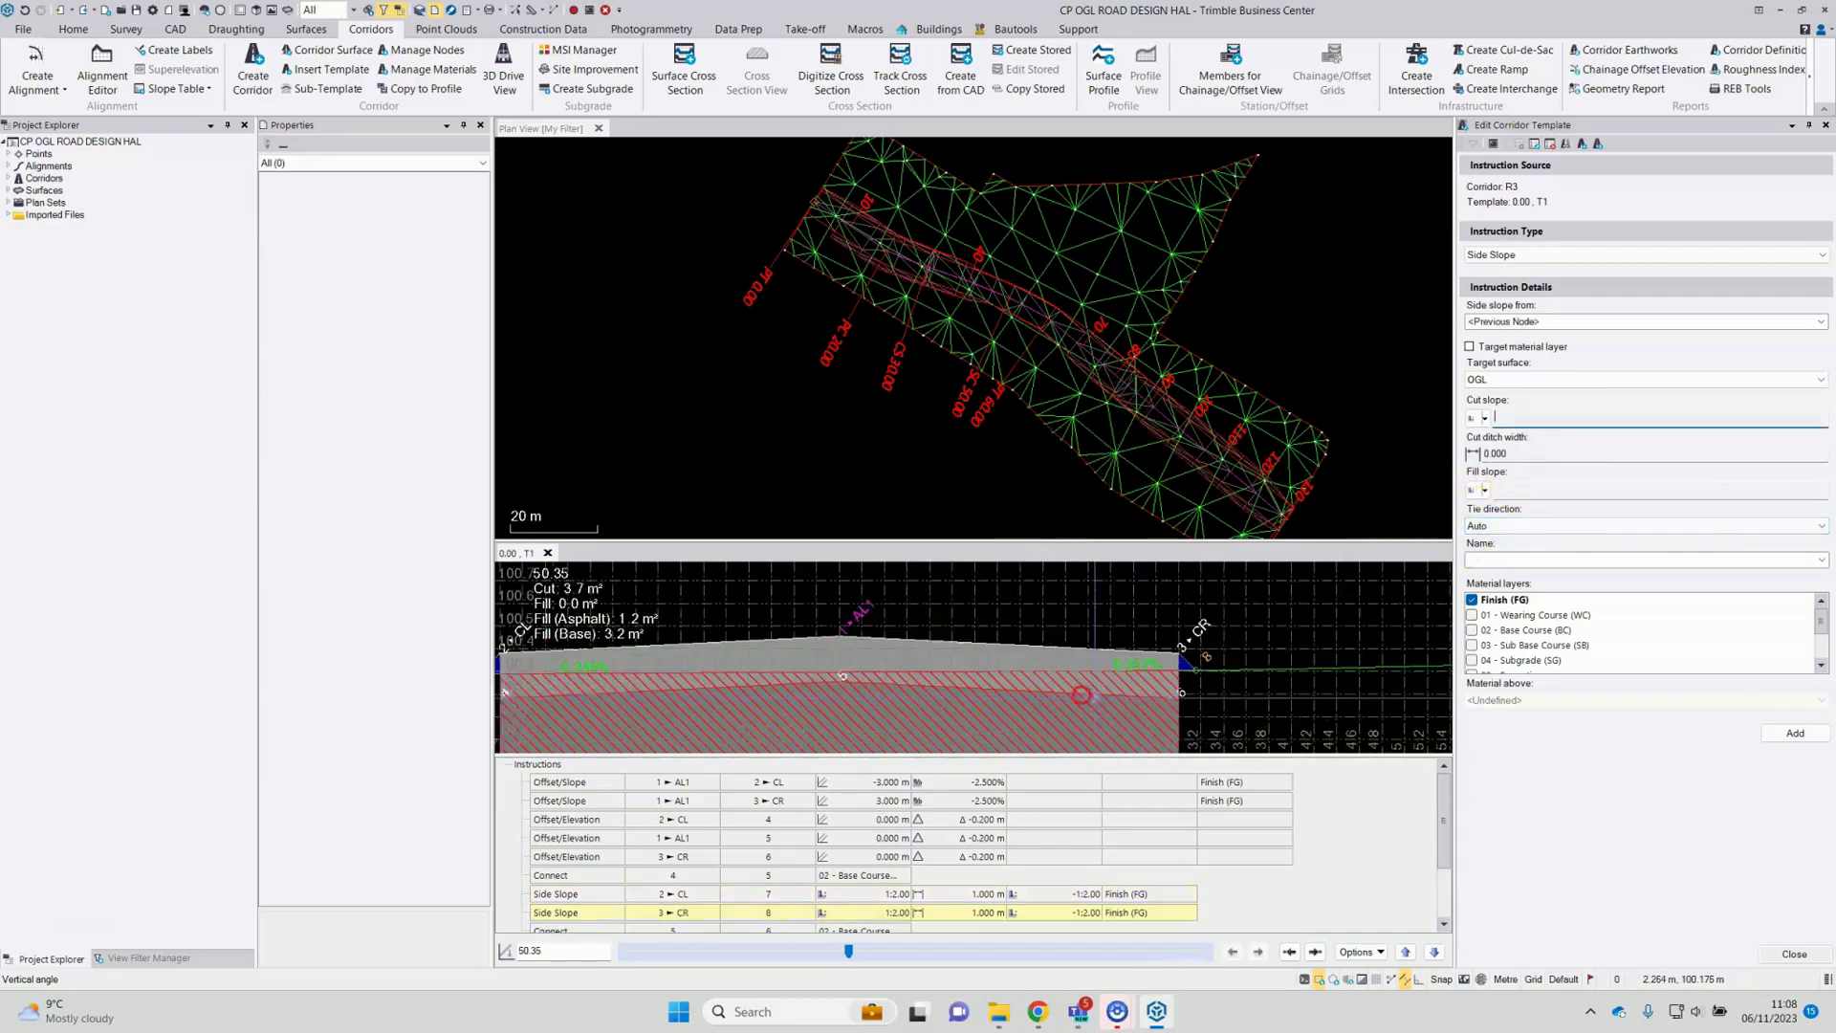
Step: Inspect the side slopes along the whole corridor in plan and at both edges of the cross-section
{"action": "scroll", "coordinate": [909, 226], "scroll_direction": "up", "scroll_amount": 3}
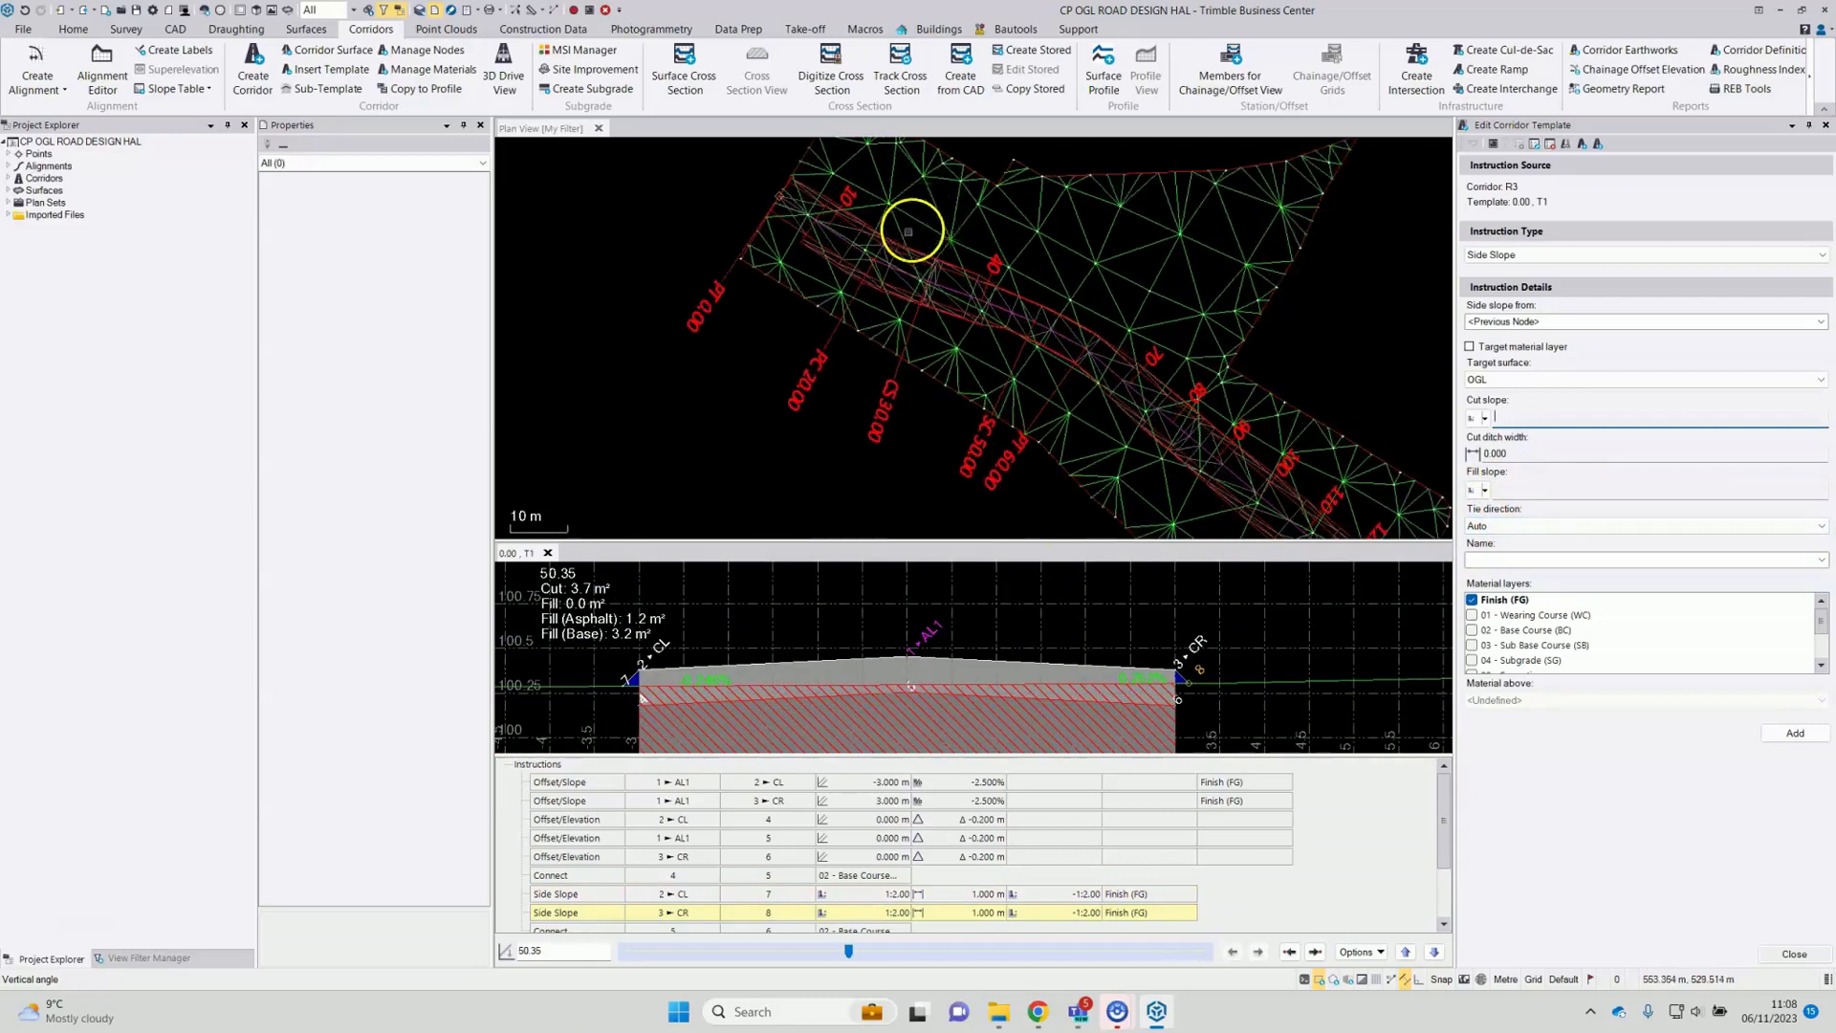
{"action": "scroll", "coordinate": [926, 374], "scroll_direction": "up", "scroll_amount": 3}
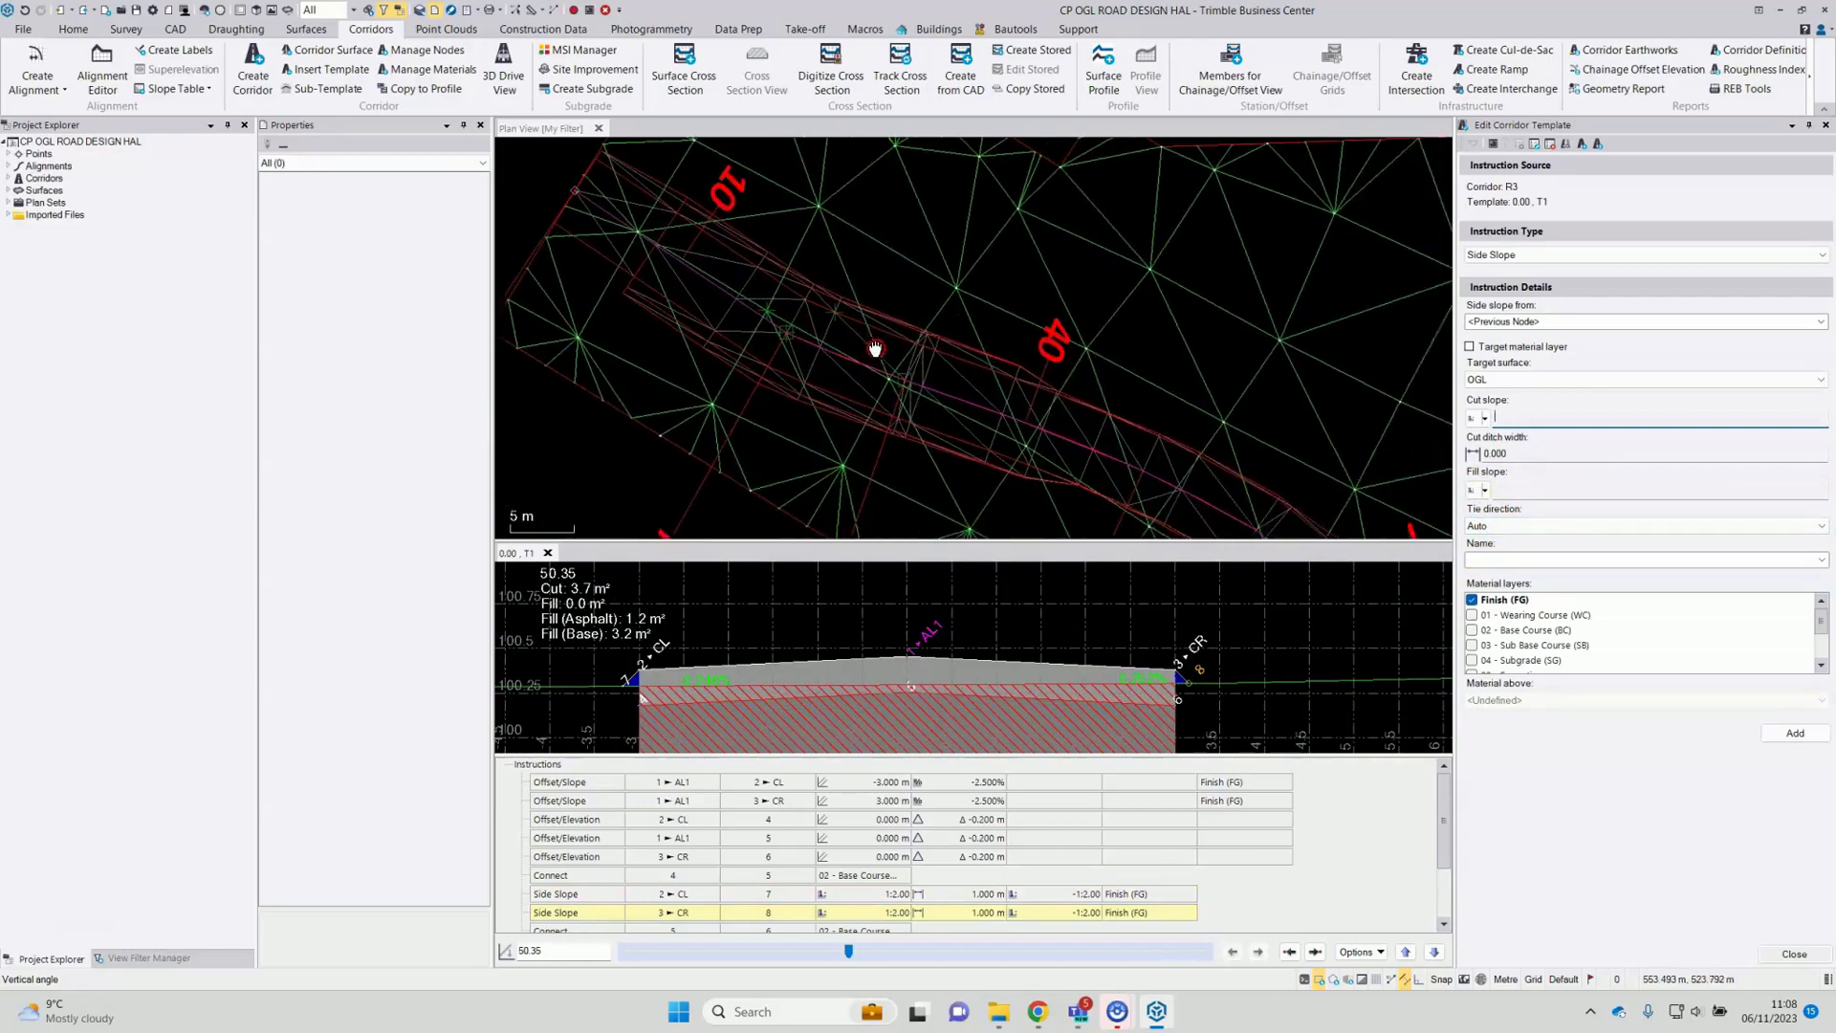
{"action": "middle_click_drag", "start_coordinate": [1059, 442], "coordinate": [933, 363]}
{"action": "mouse_move", "coordinate": [1118, 475]}
{"action": "middle_mouse_down"}
{"action": "mouse_move", "coordinate": [1074, 414]}
{"action": "mouse_move", "coordinate": [1044, 315]}
{"action": "middle_mouse_up"}
{"action": "middle_click_drag", "start_coordinate": [1167, 418], "coordinate": [1074, 294]}
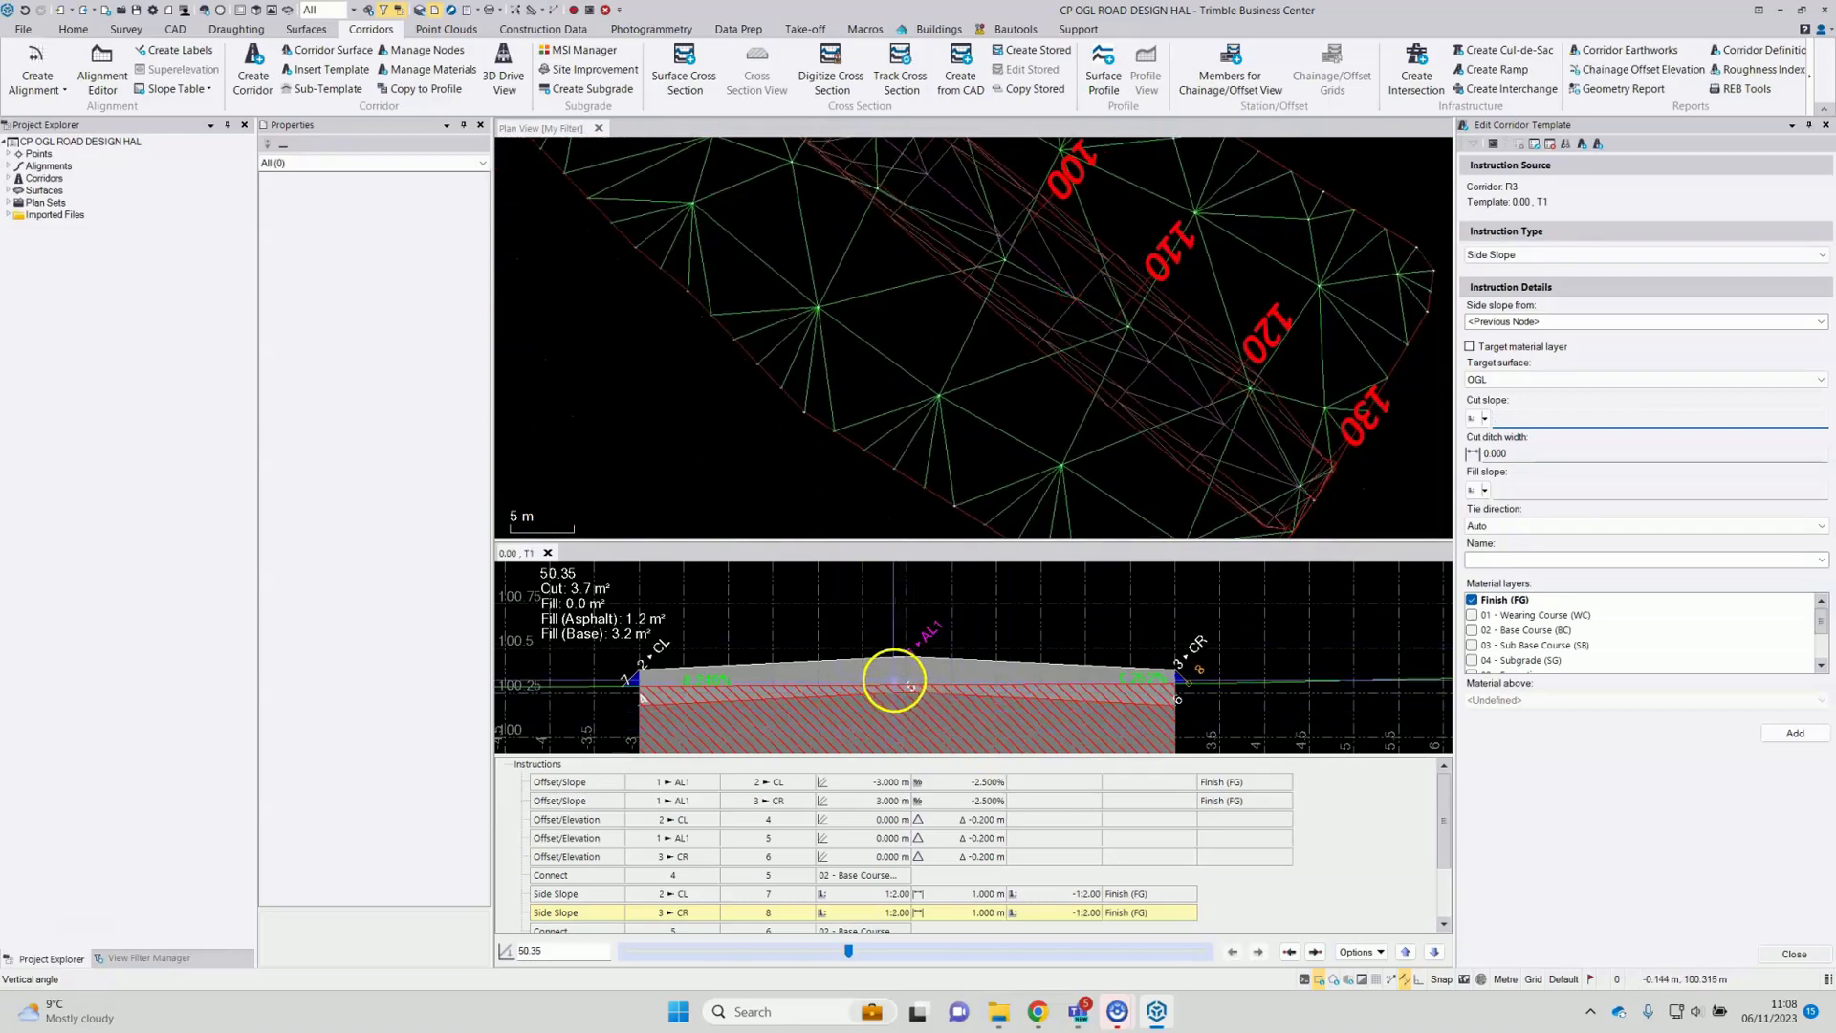
{"action": "scroll", "coordinate": [909, 670], "scroll_direction": "down", "scroll_amount": 1}
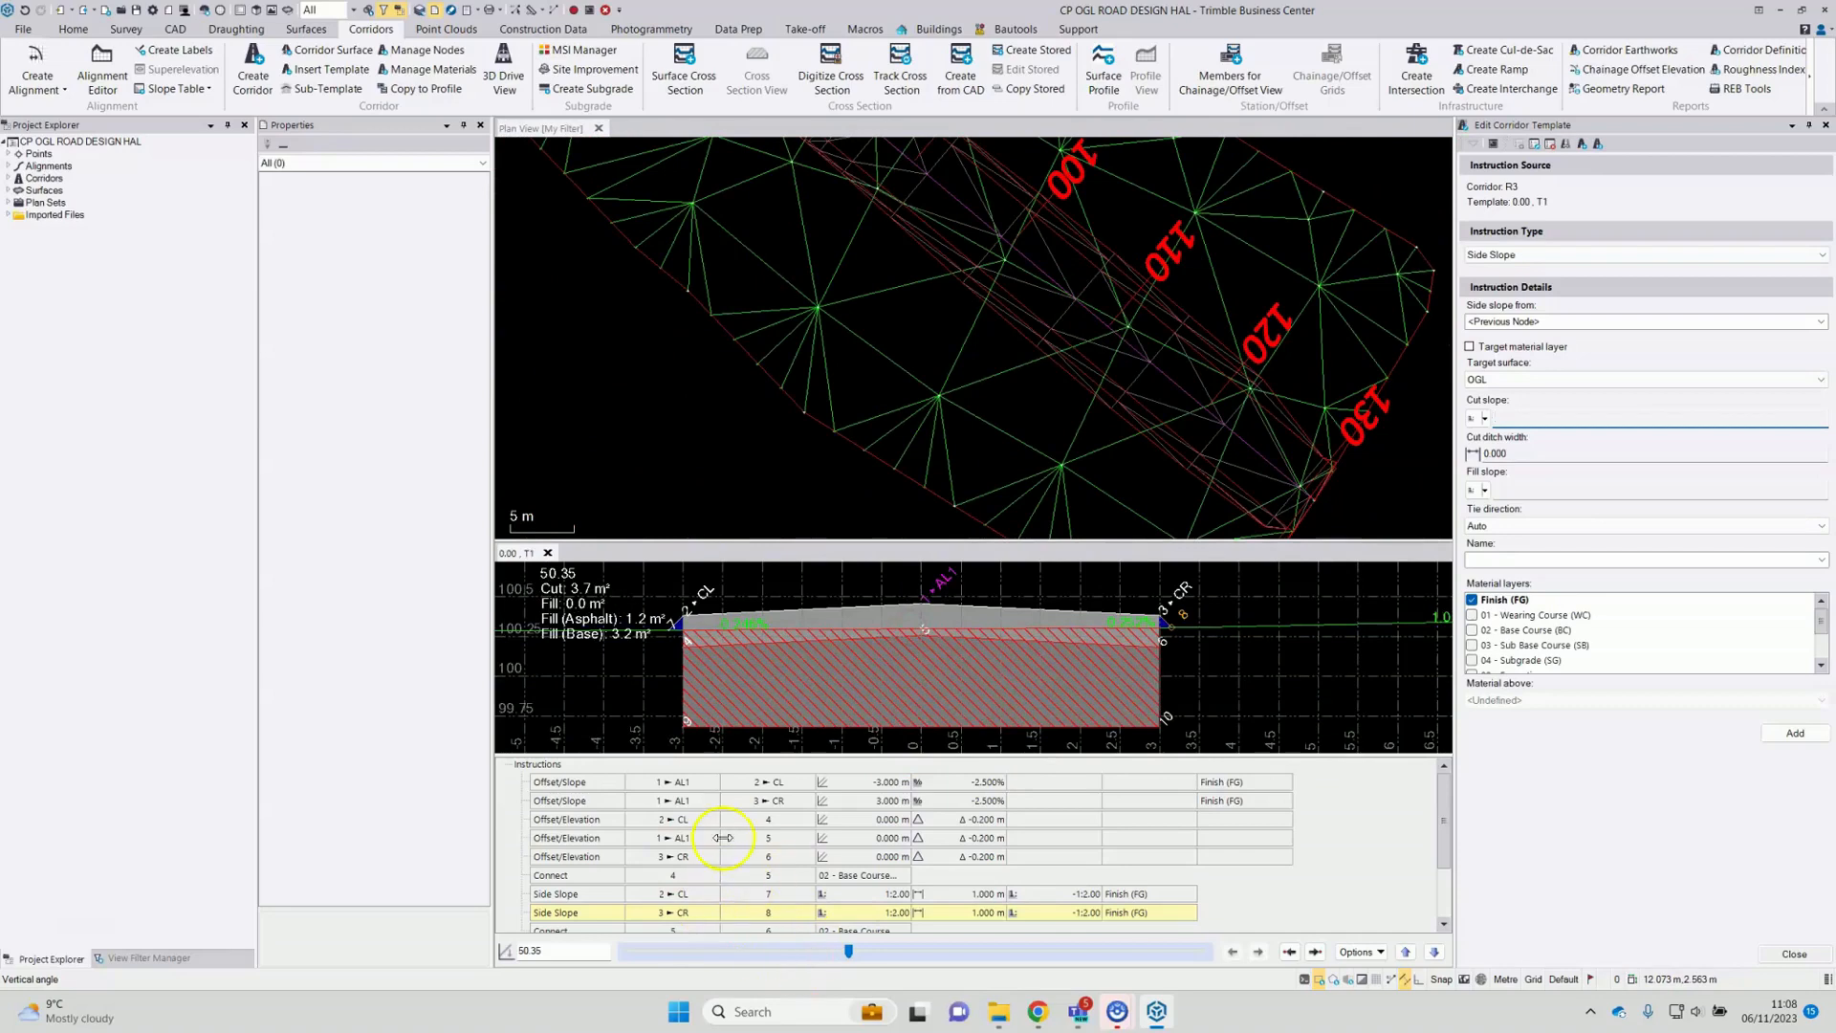
{"action": "scroll", "coordinate": [807, 320], "scroll_direction": "down", "scroll_amount": 1}
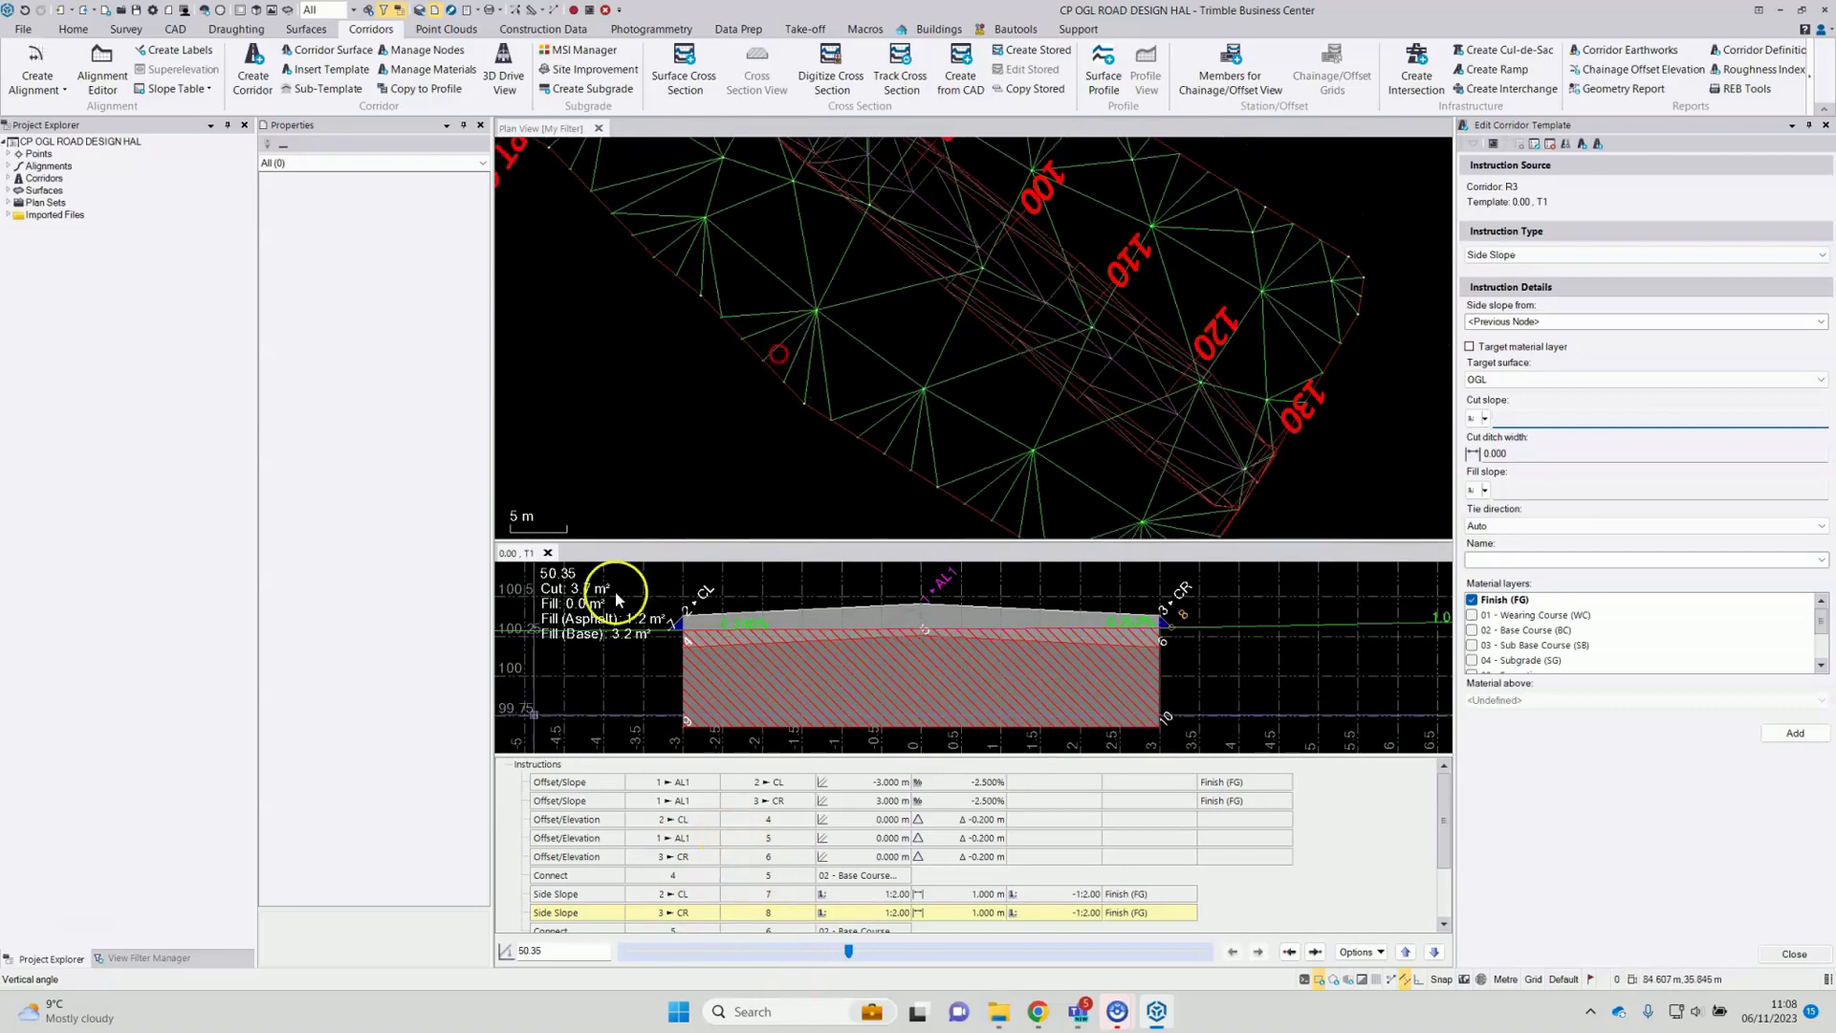
Step: Hide the OGL surface in the plan view through the view filter
{"action": "left_click", "coordinate": [184, 959]}
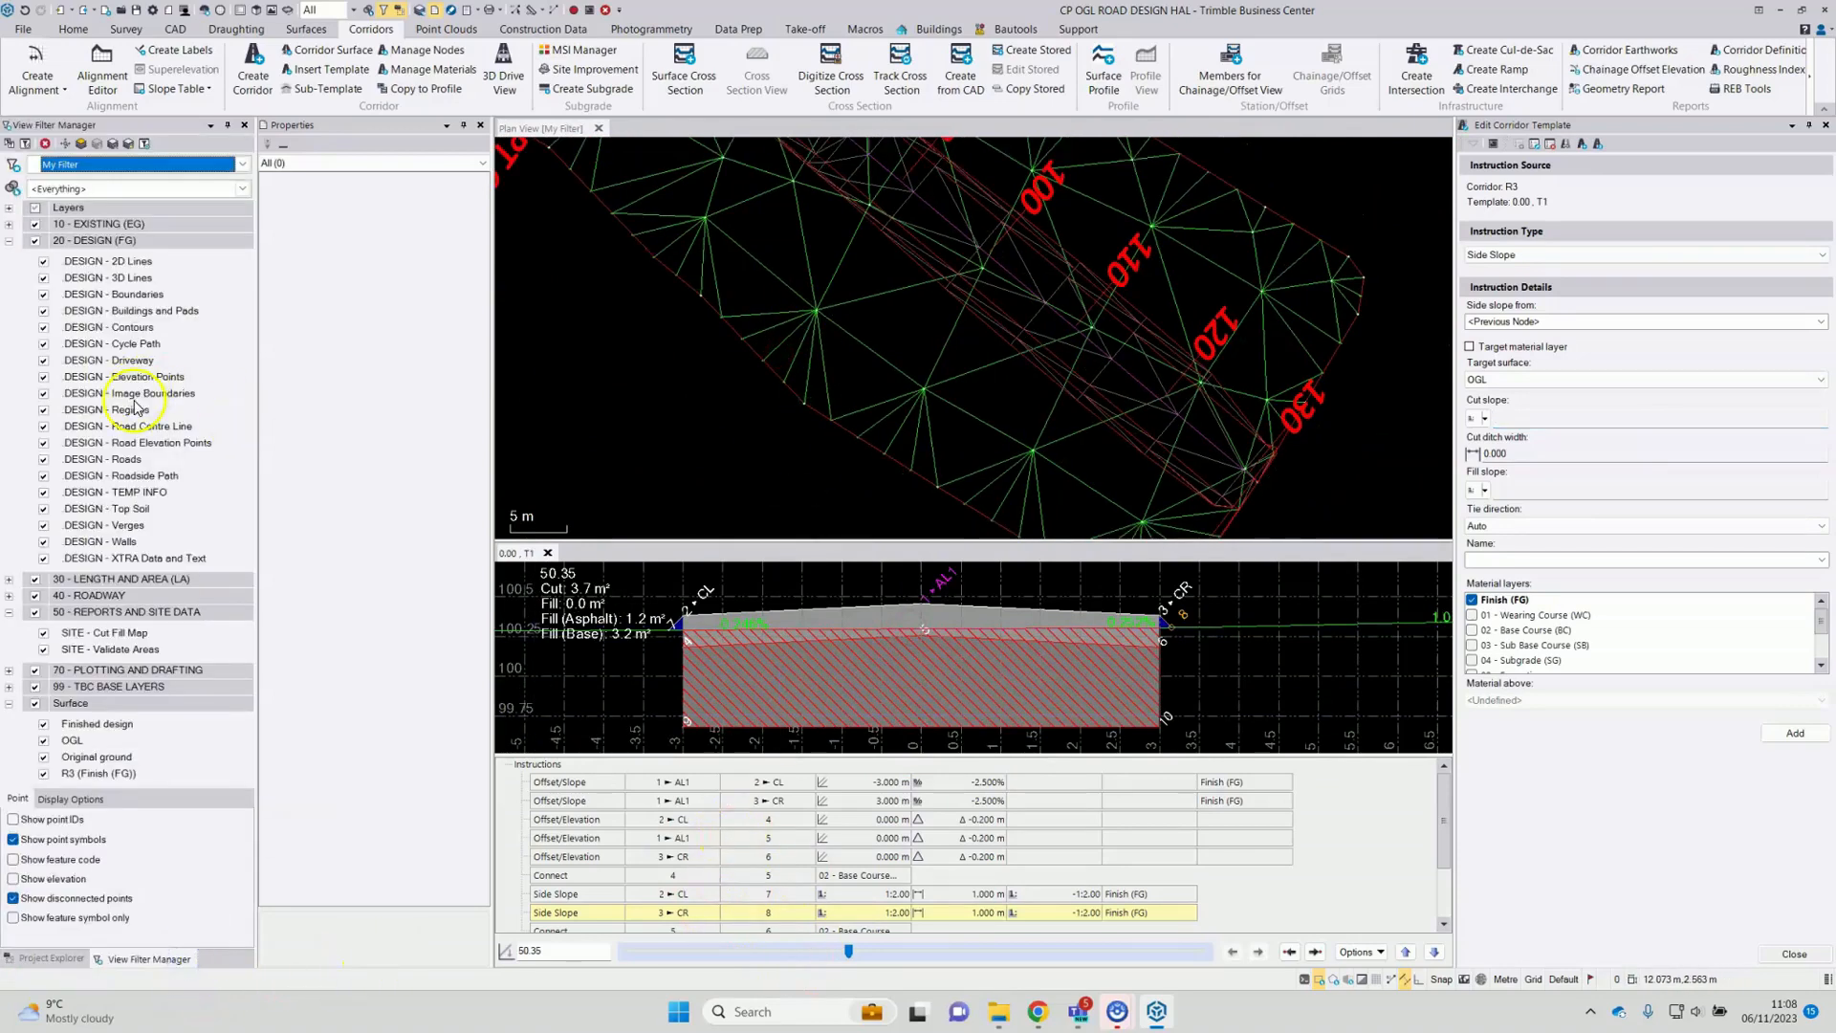
{"action": "left_click", "coordinate": [43, 741]}
{"action": "left_click", "coordinate": [44, 742]}
Step: Examine the corridor surface along its whole length in plan, and the template's list of instructions
{"action": "middle_click_drag", "start_coordinate": [832, 149], "coordinate": [978, 323]}
{"action": "scroll", "coordinate": [985, 323], "scroll_direction": "down", "scroll_amount": 2}
{"action": "mouse_move", "coordinate": [881, 292]}
{"action": "middle_mouse_down"}
{"action": "mouse_move", "coordinate": [1090, 398]}
{"action": "mouse_move", "coordinate": [1073, 414]}
{"action": "mouse_move", "coordinate": [953, 357]}
{"action": "middle_mouse_up"}
{"action": "middle_click_drag", "start_coordinate": [1160, 459], "coordinate": [1052, 374]}
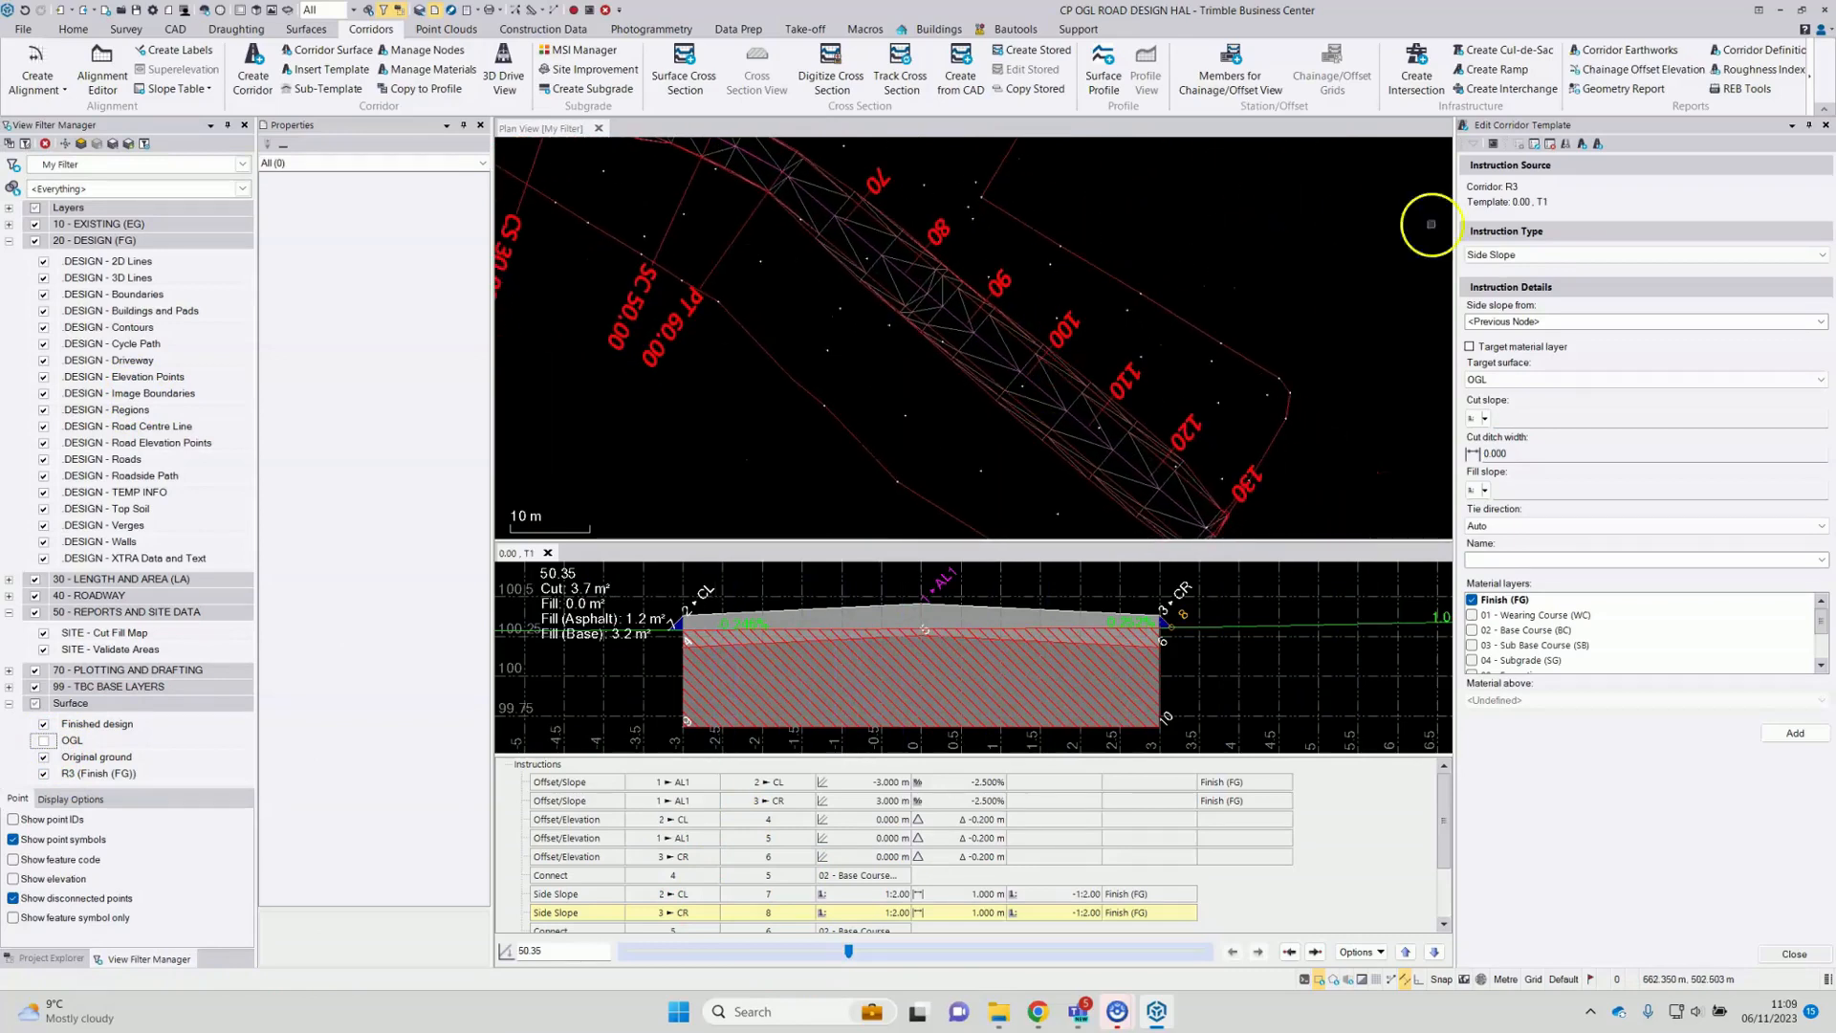
{"action": "middle_click_drag", "start_coordinate": [797, 248], "coordinate": [1057, 386]}
{"action": "middle_click_drag", "start_coordinate": [745, 220], "coordinate": [844, 337]}
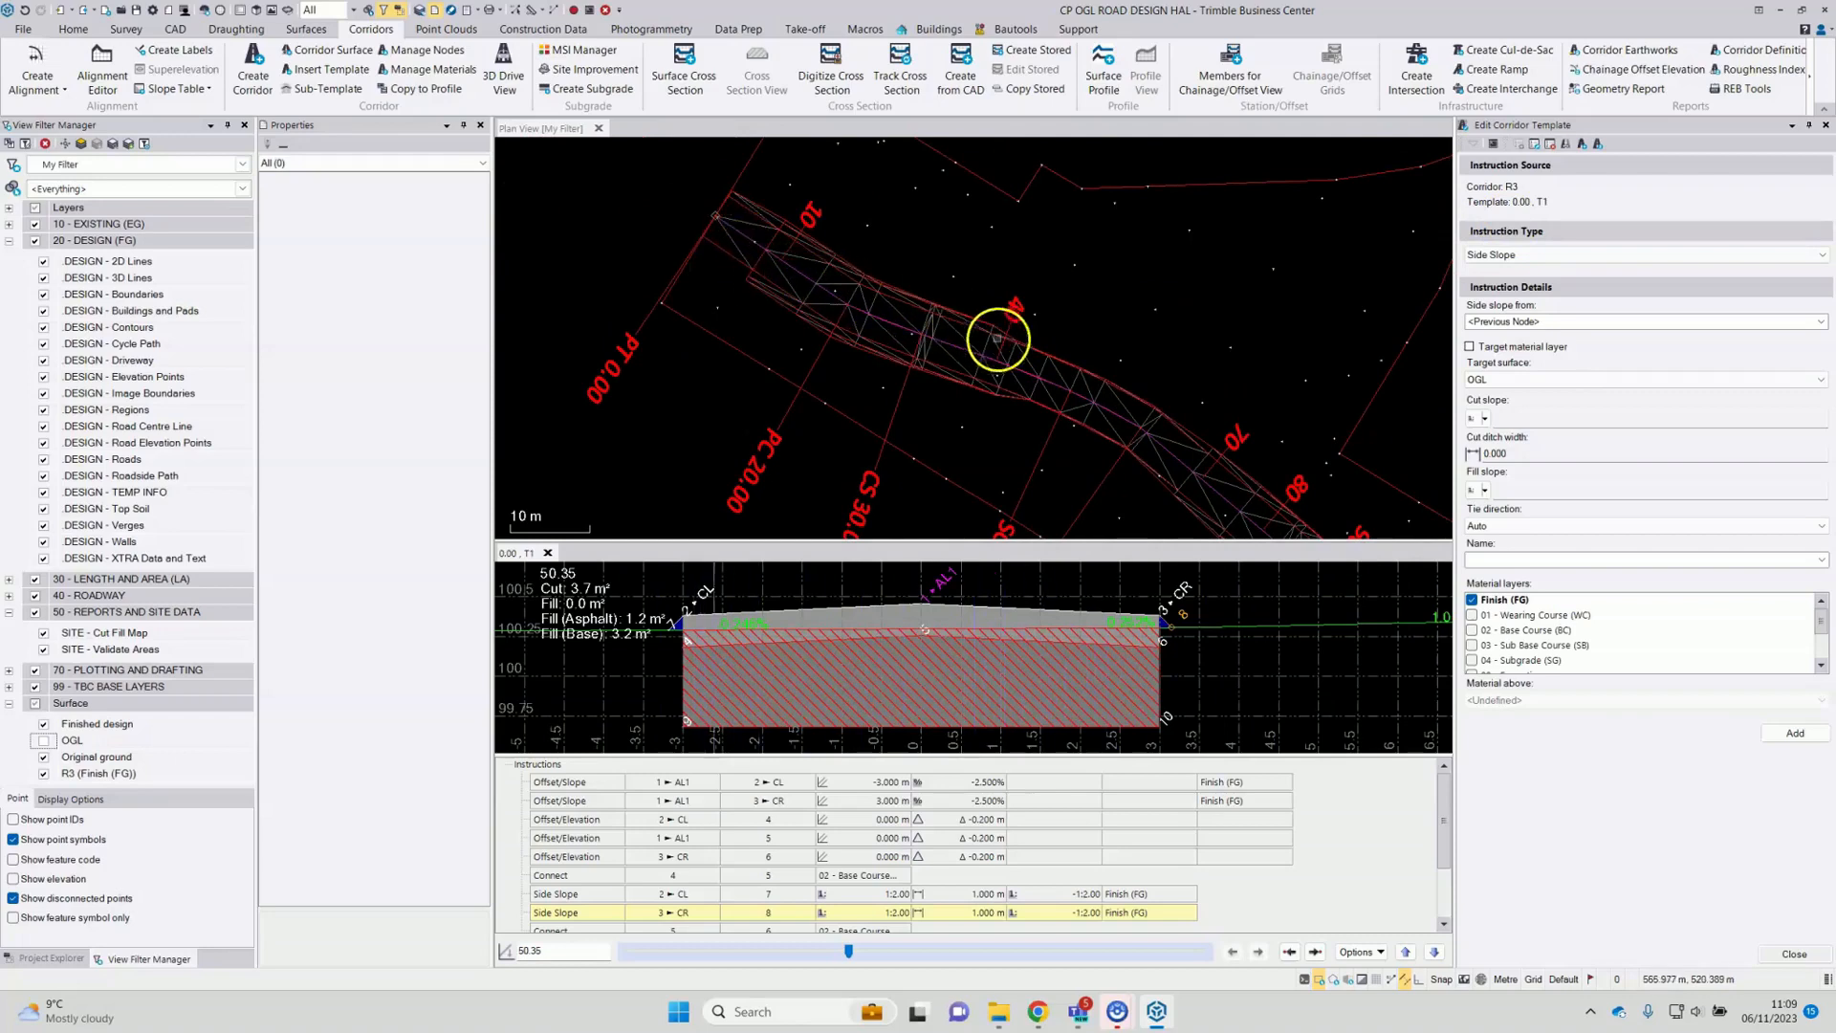
{"action": "middle_click_drag", "start_coordinate": [1110, 393], "coordinate": [1036, 324]}
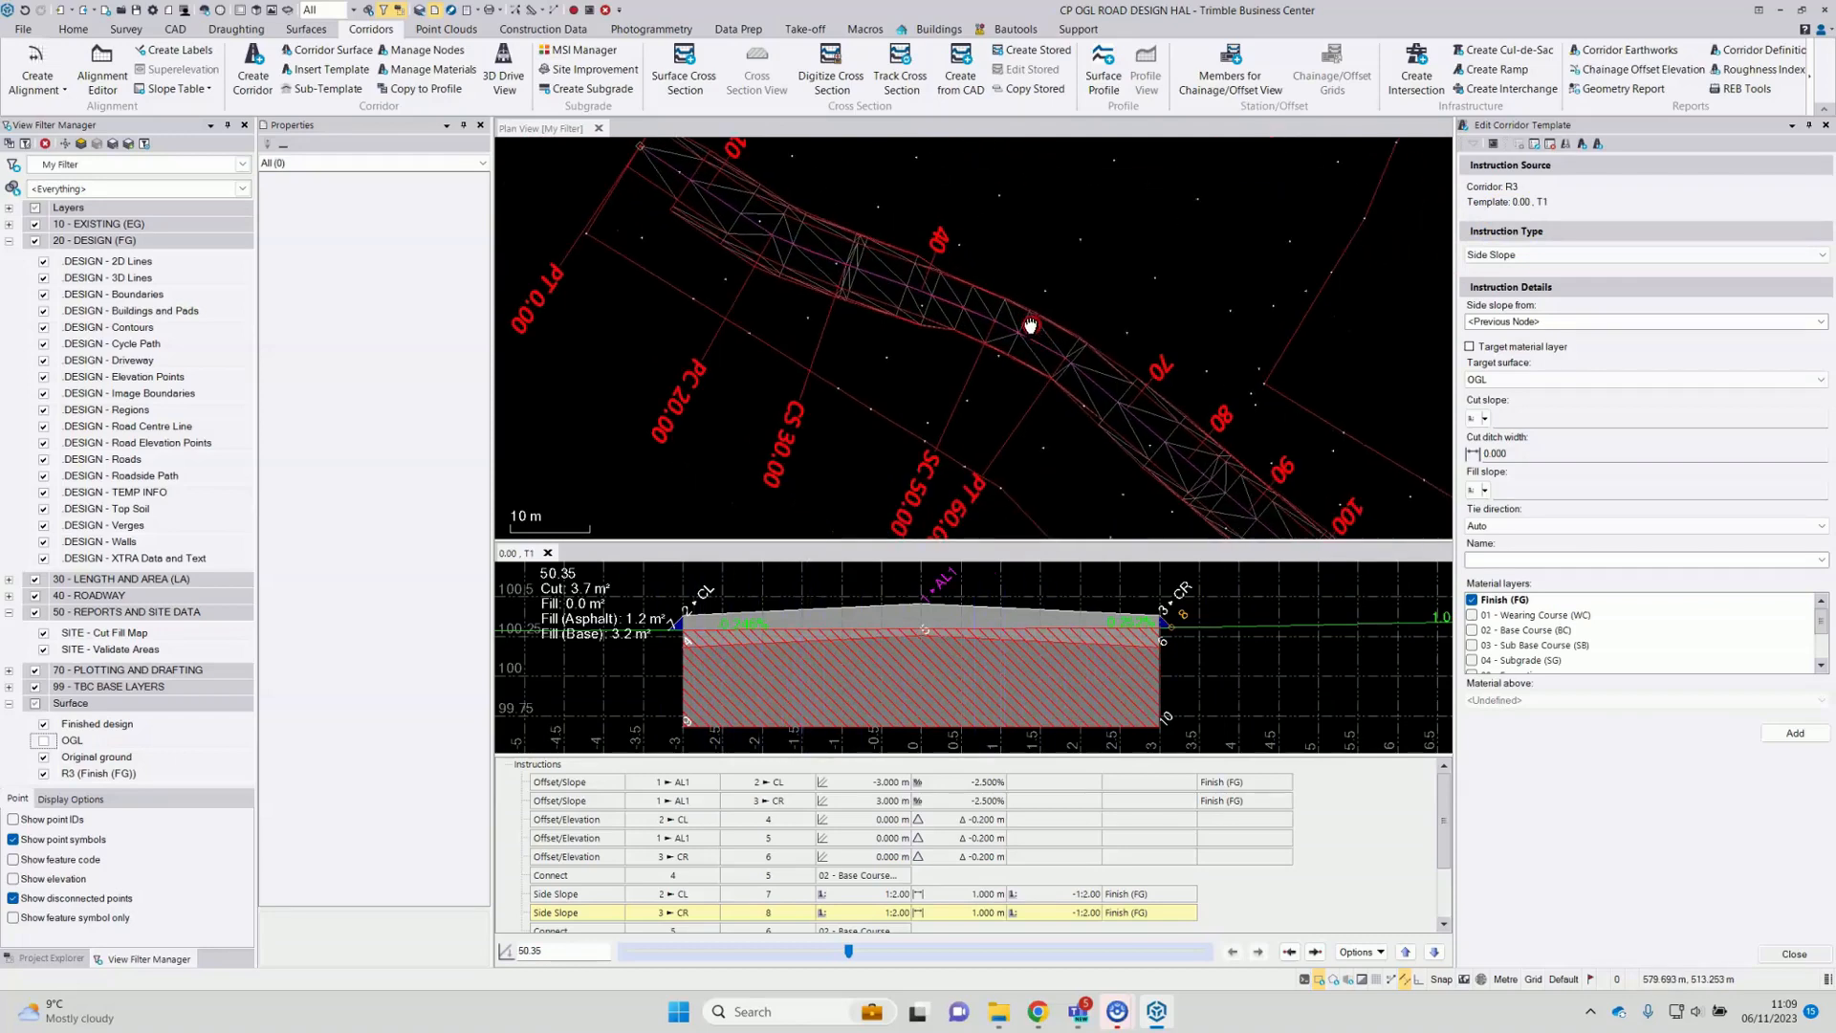
{"action": "middle_click_drag", "start_coordinate": [1118, 405], "coordinate": [983, 305]}
{"action": "middle_click_drag", "start_coordinate": [1143, 471], "coordinate": [1065, 406]}
{"action": "scroll", "coordinate": [1201, 443], "scroll_direction": "down", "scroll_amount": 2}
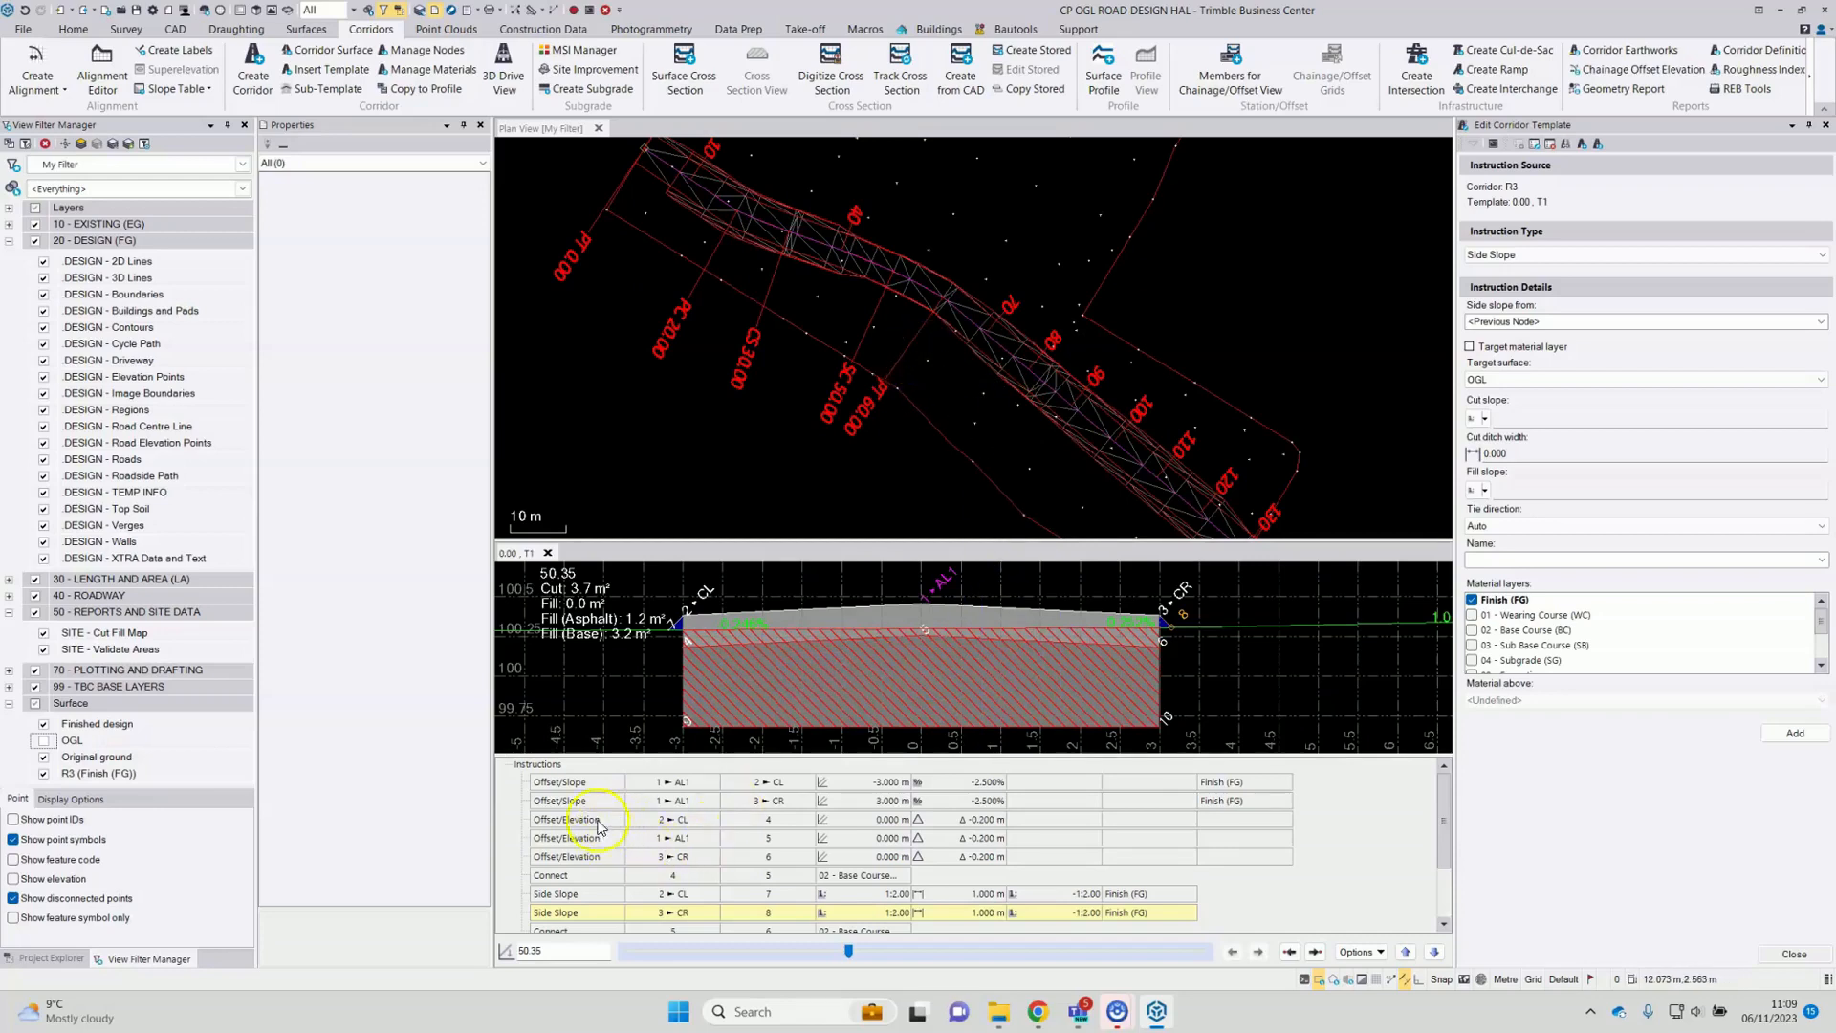
{"action": "scroll", "coordinate": [587, 851], "scroll_direction": "down", "scroll_amount": 2}
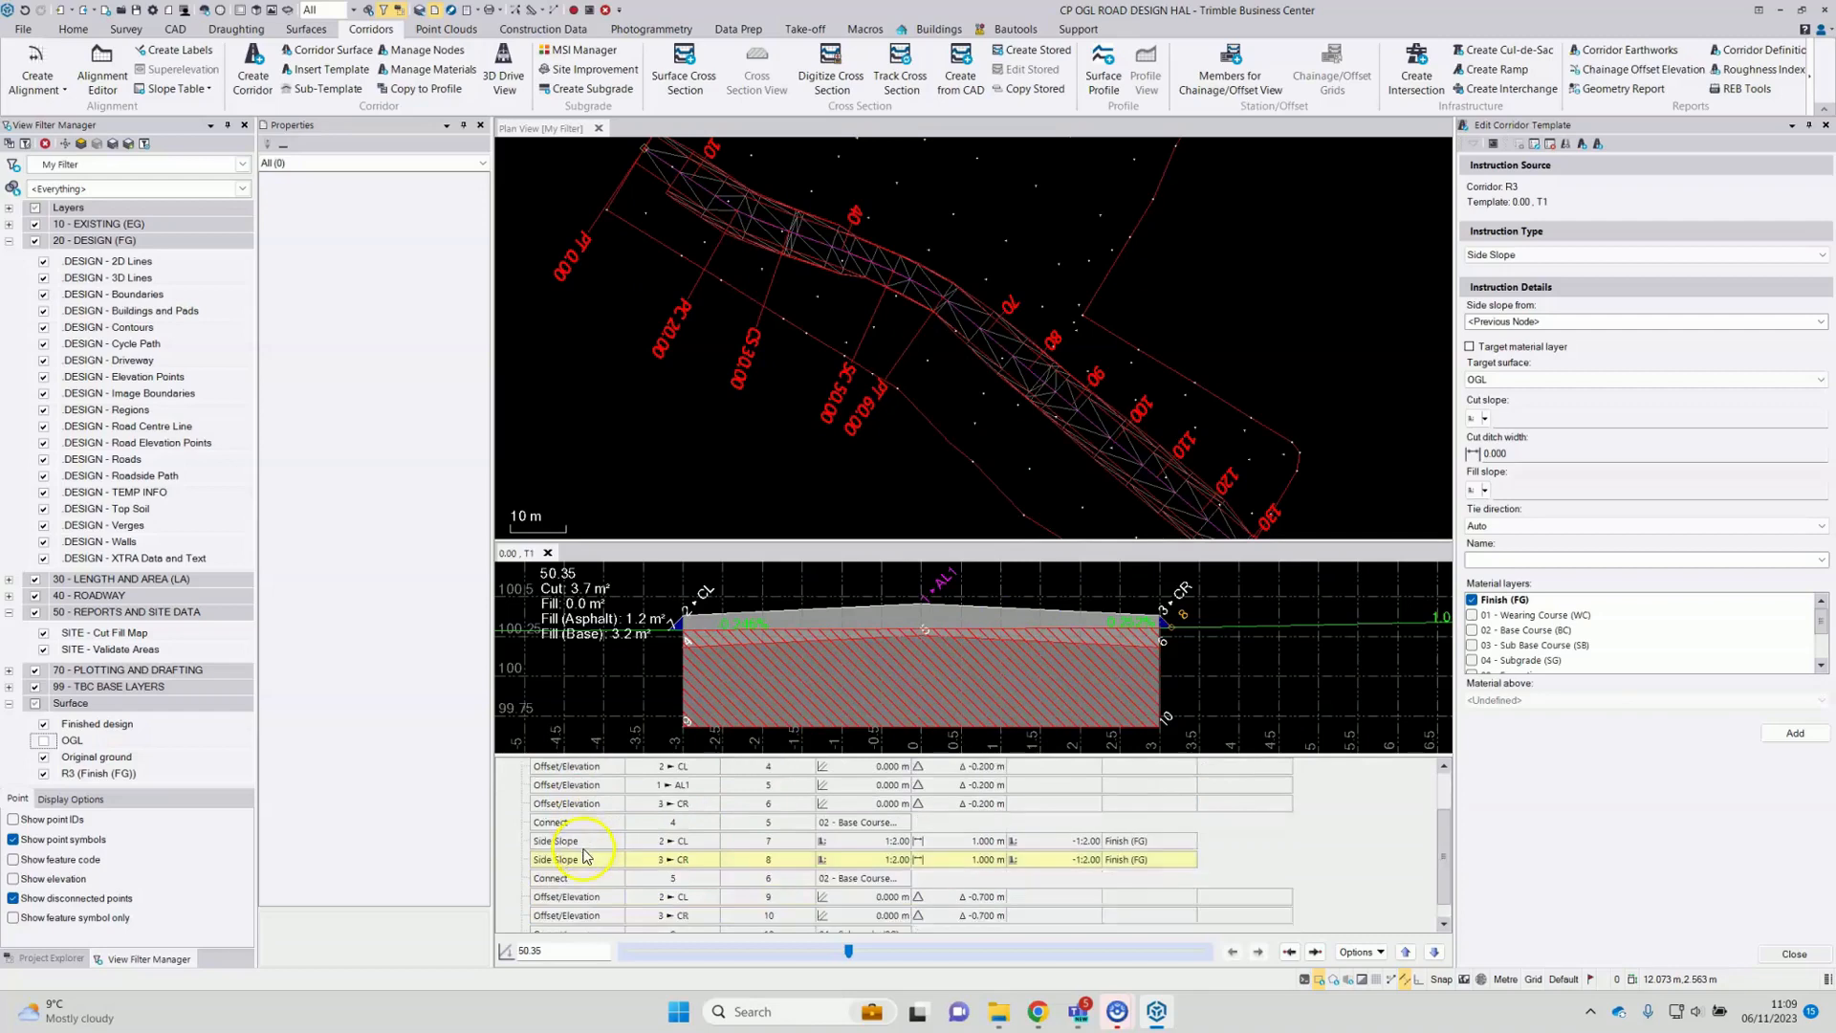
{"action": "scroll", "coordinate": [587, 881], "scroll_direction": "up", "scroll_amount": 3}
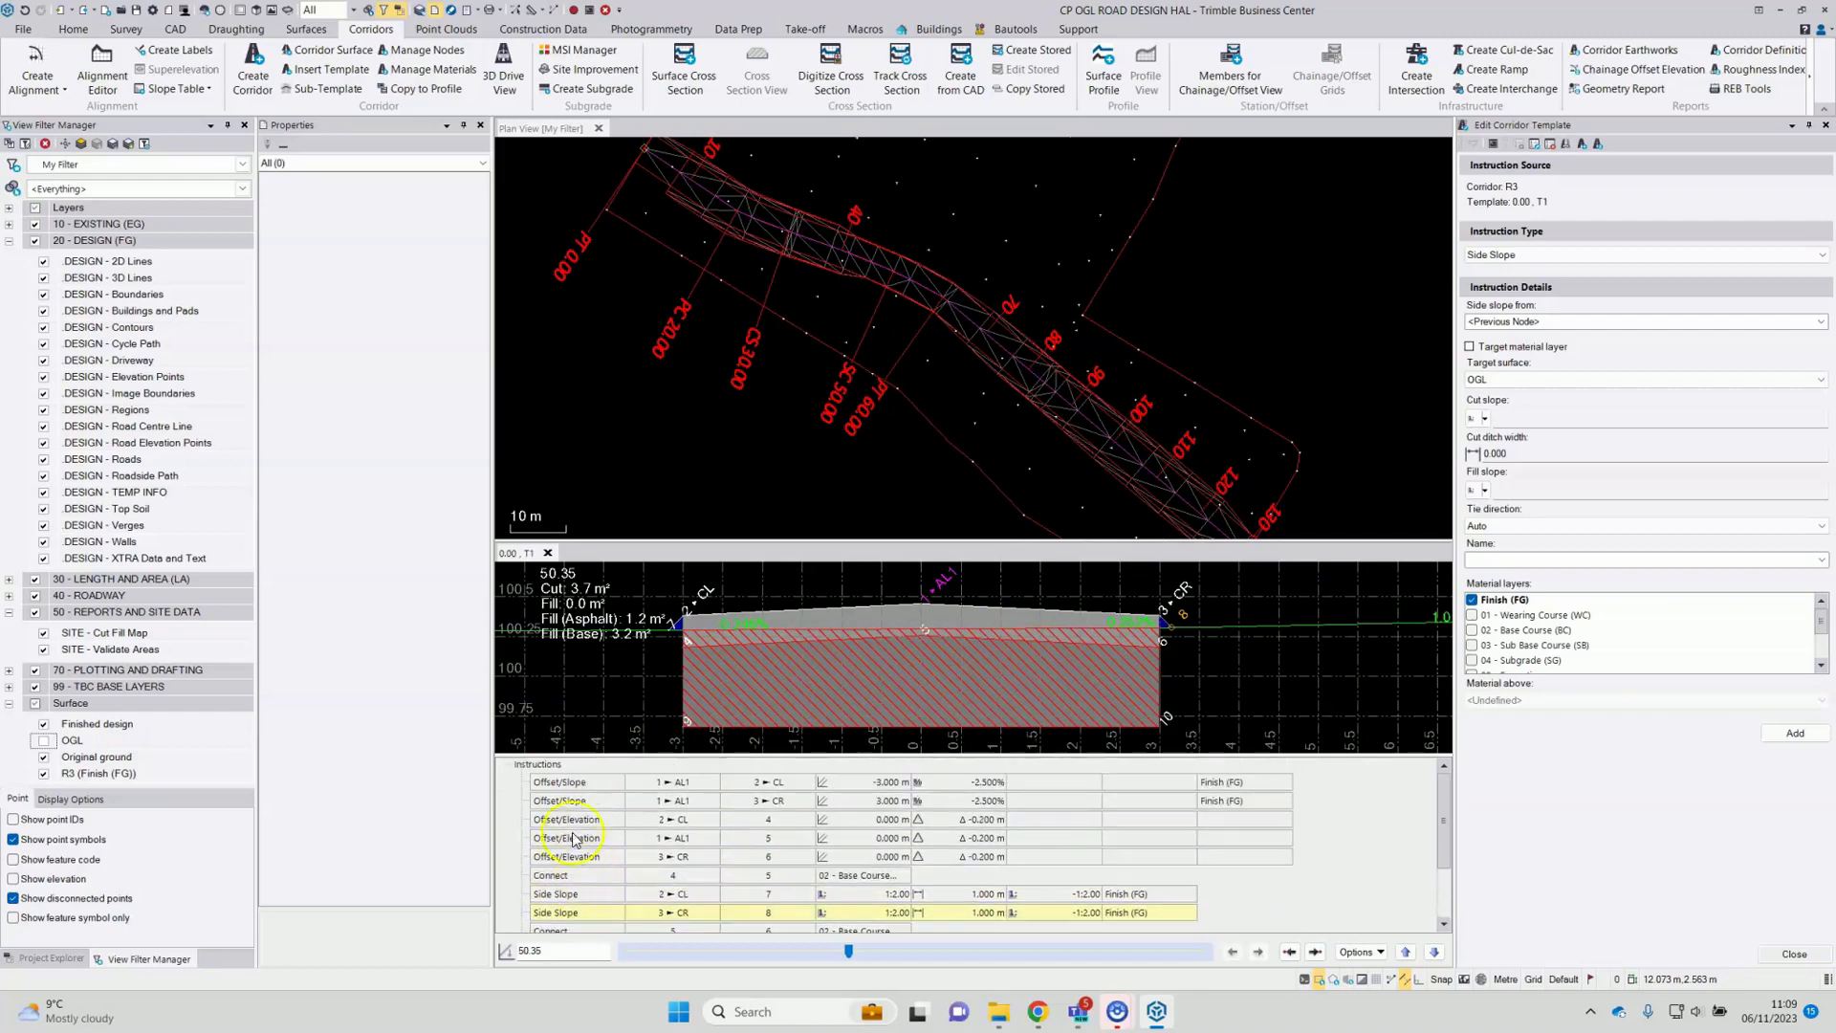
{"action": "scroll", "coordinate": [595, 849], "scroll_direction": "down", "scroll_amount": 1}
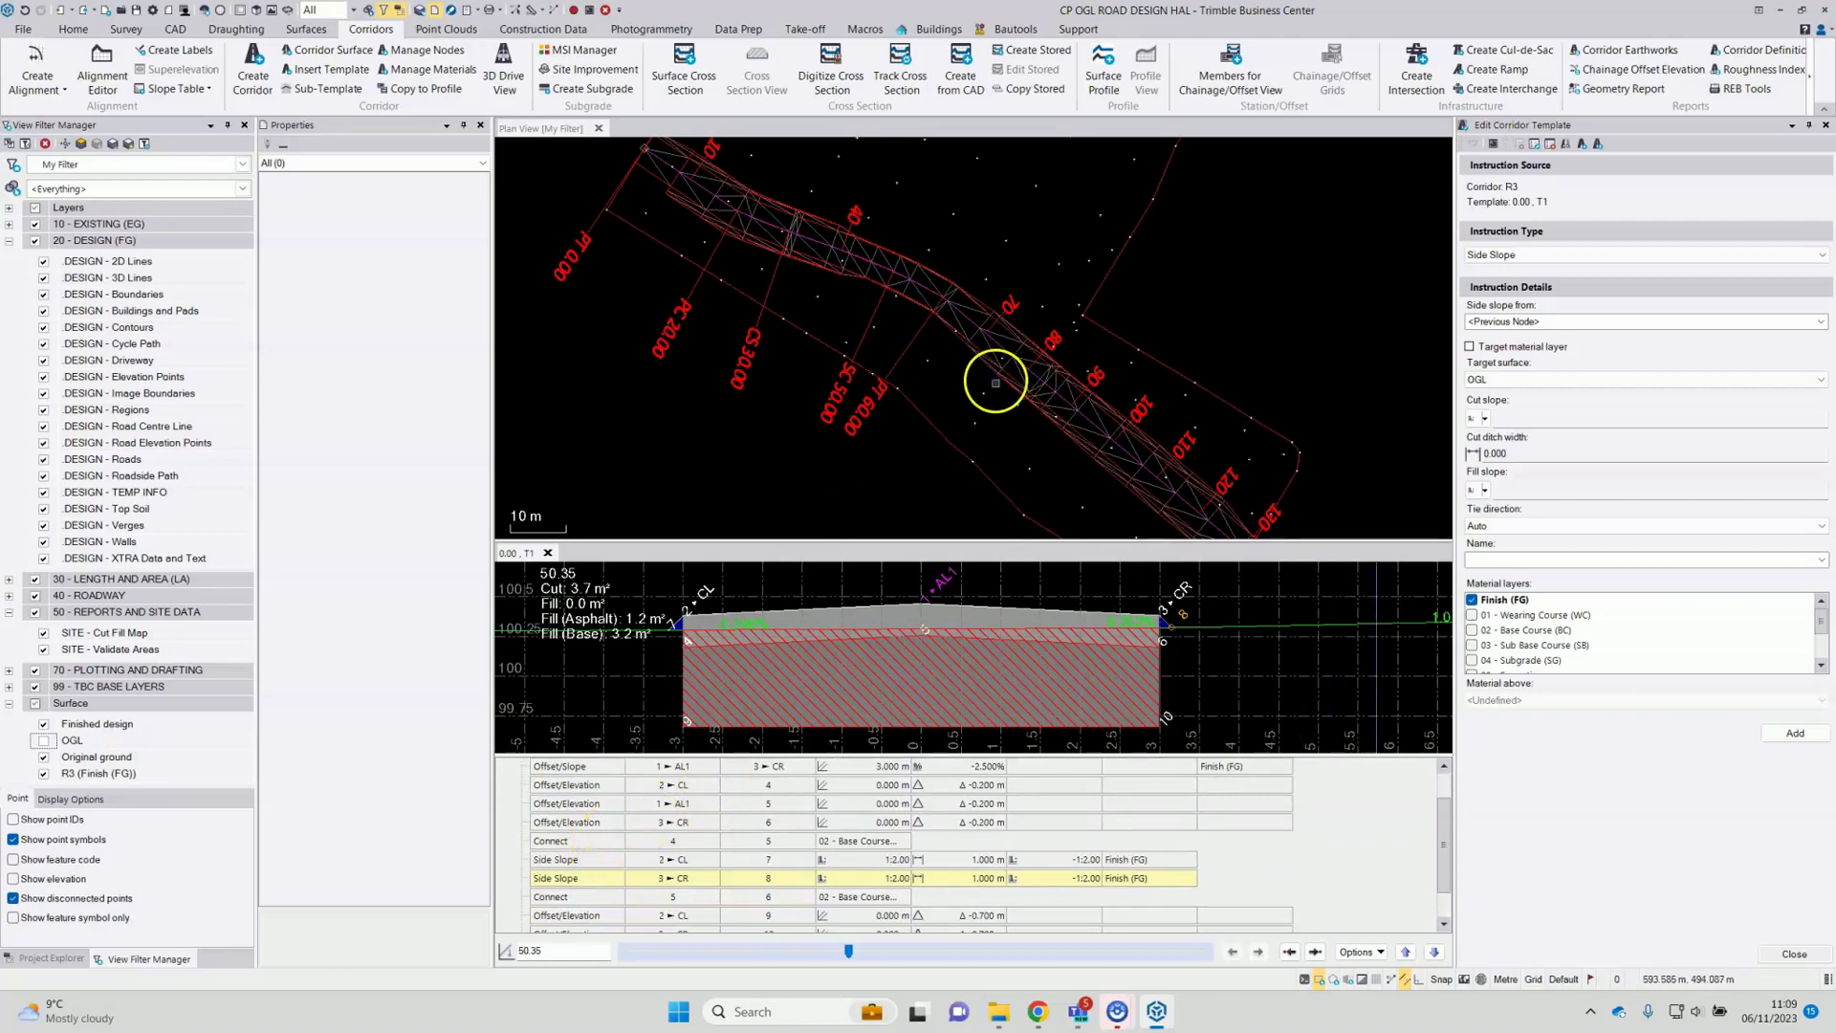
Step: Close the corridor template editor and its cross-section view, leaving the whole corridor in plan
{"action": "left_click", "coordinate": [1821, 954]}
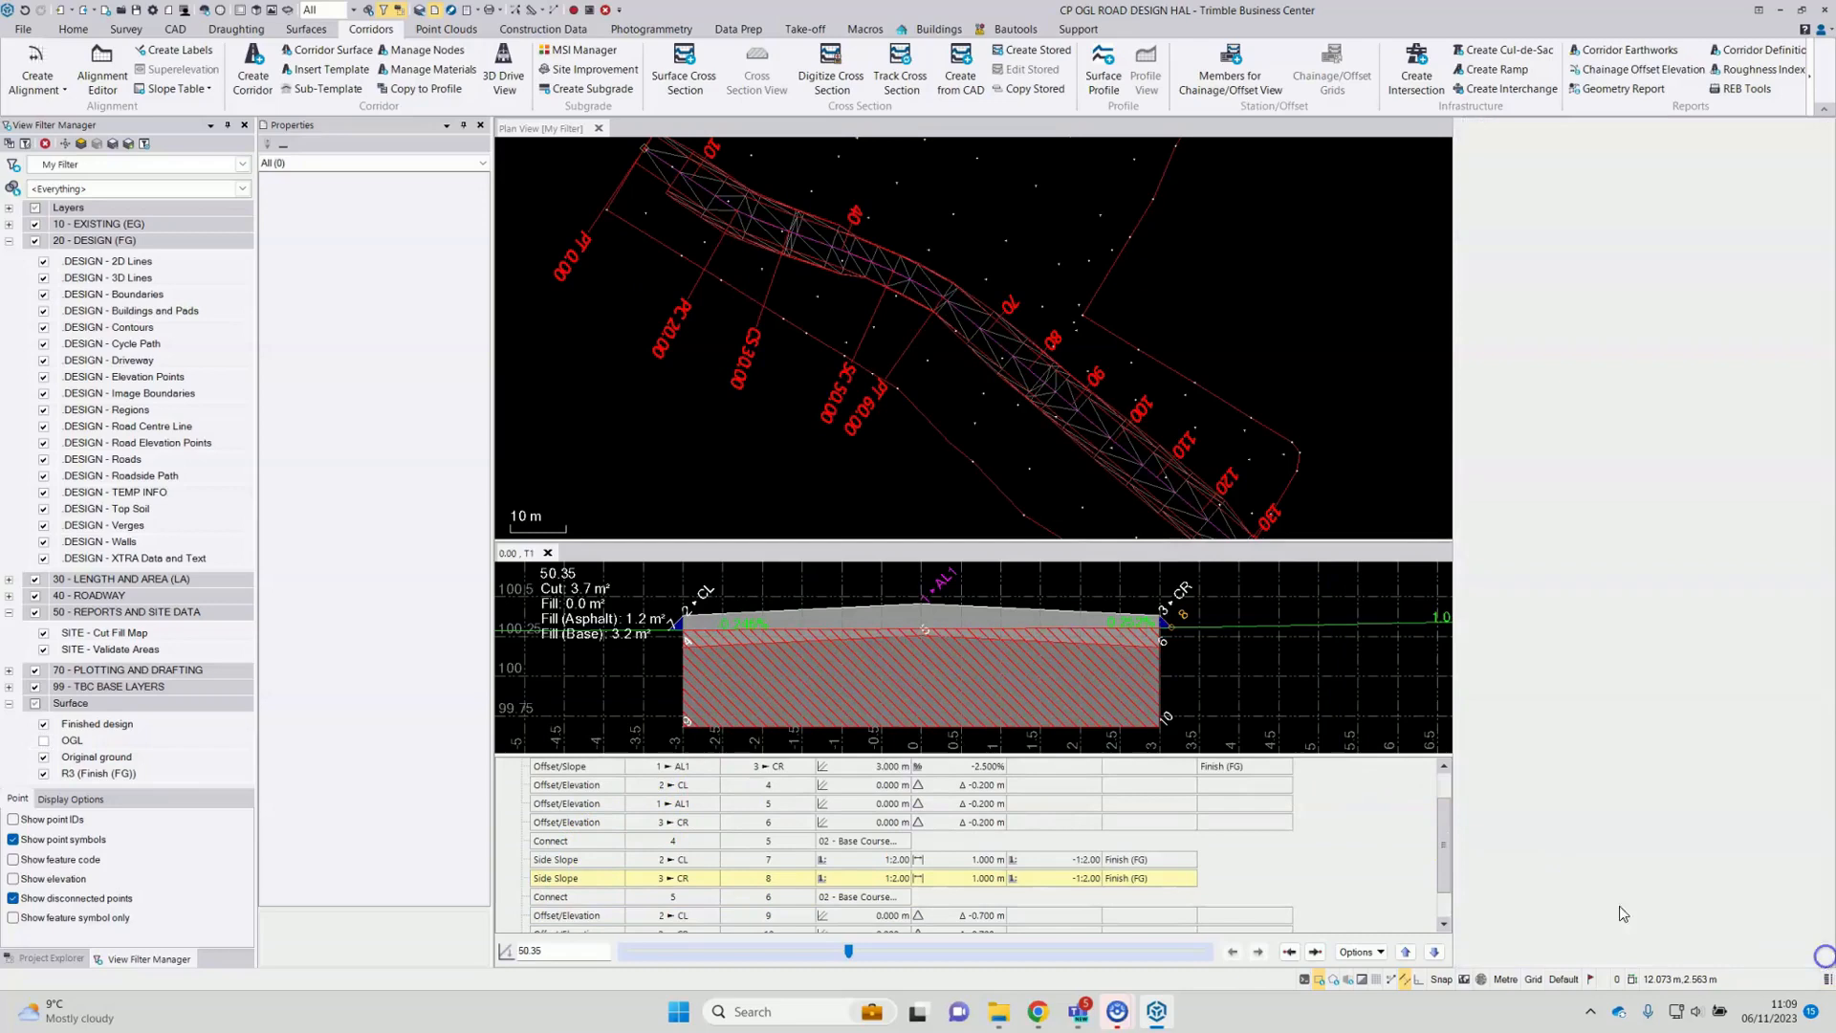
{"action": "scroll", "coordinate": [1158, 640], "scroll_direction": "down", "scroll_amount": 3}
{"action": "middle_click_drag", "start_coordinate": [1158, 639], "coordinate": [1193, 493]}
{"action": "left_click", "coordinate": [1170, 476]}
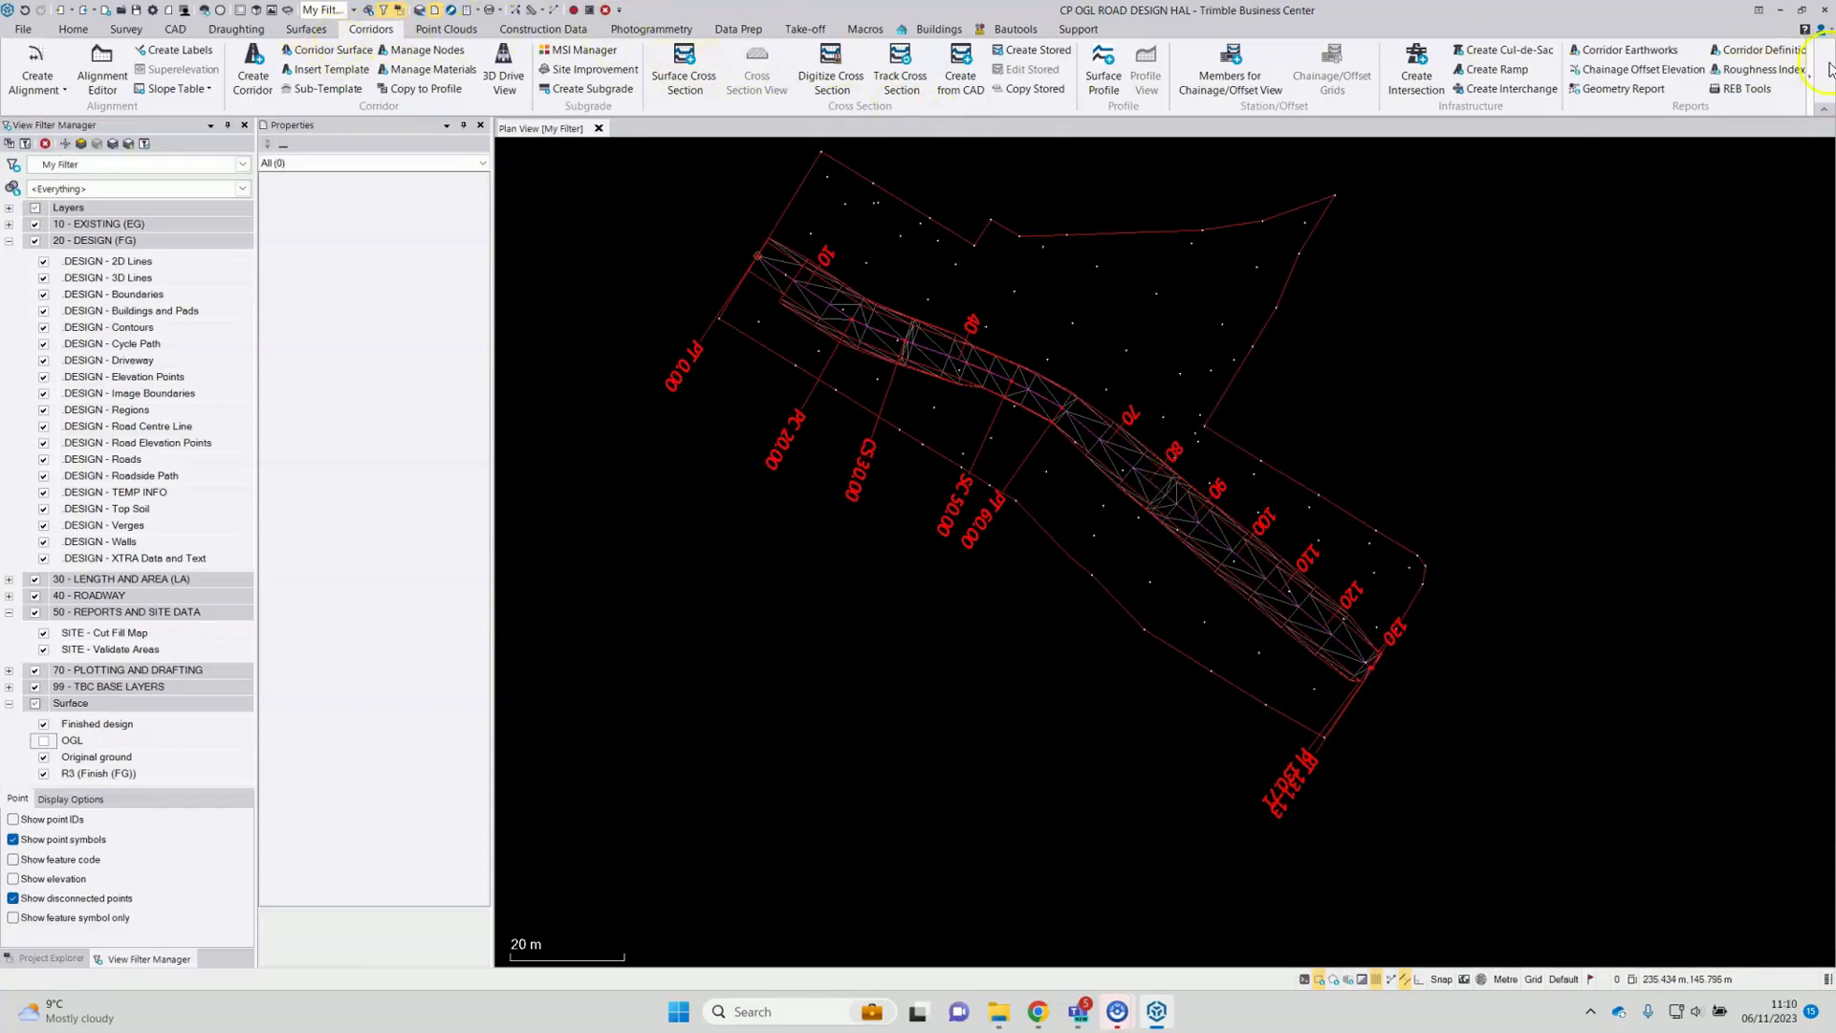
Step: Generate a Corridor Earthworks report for corridor R3 with a chainage increment of 5.000
{"action": "left_click", "coordinate": [1626, 49]}
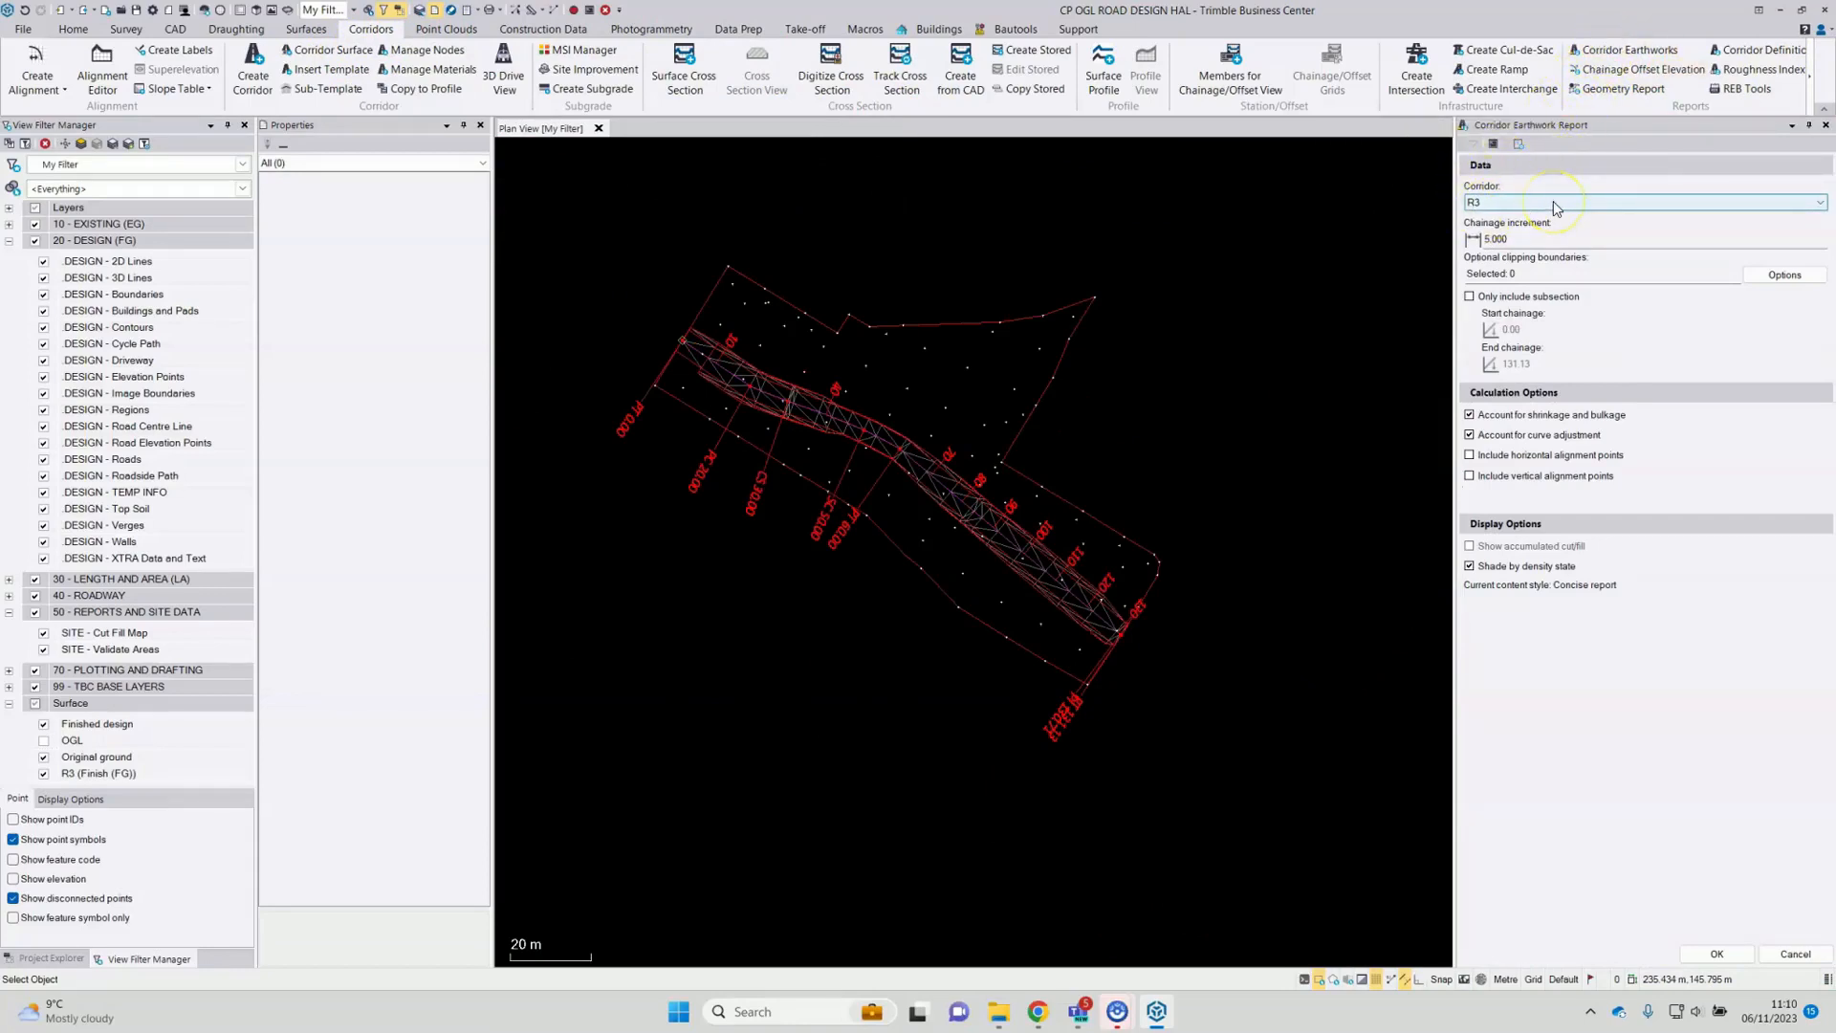
{"action": "left_click", "coordinate": [1535, 238]}
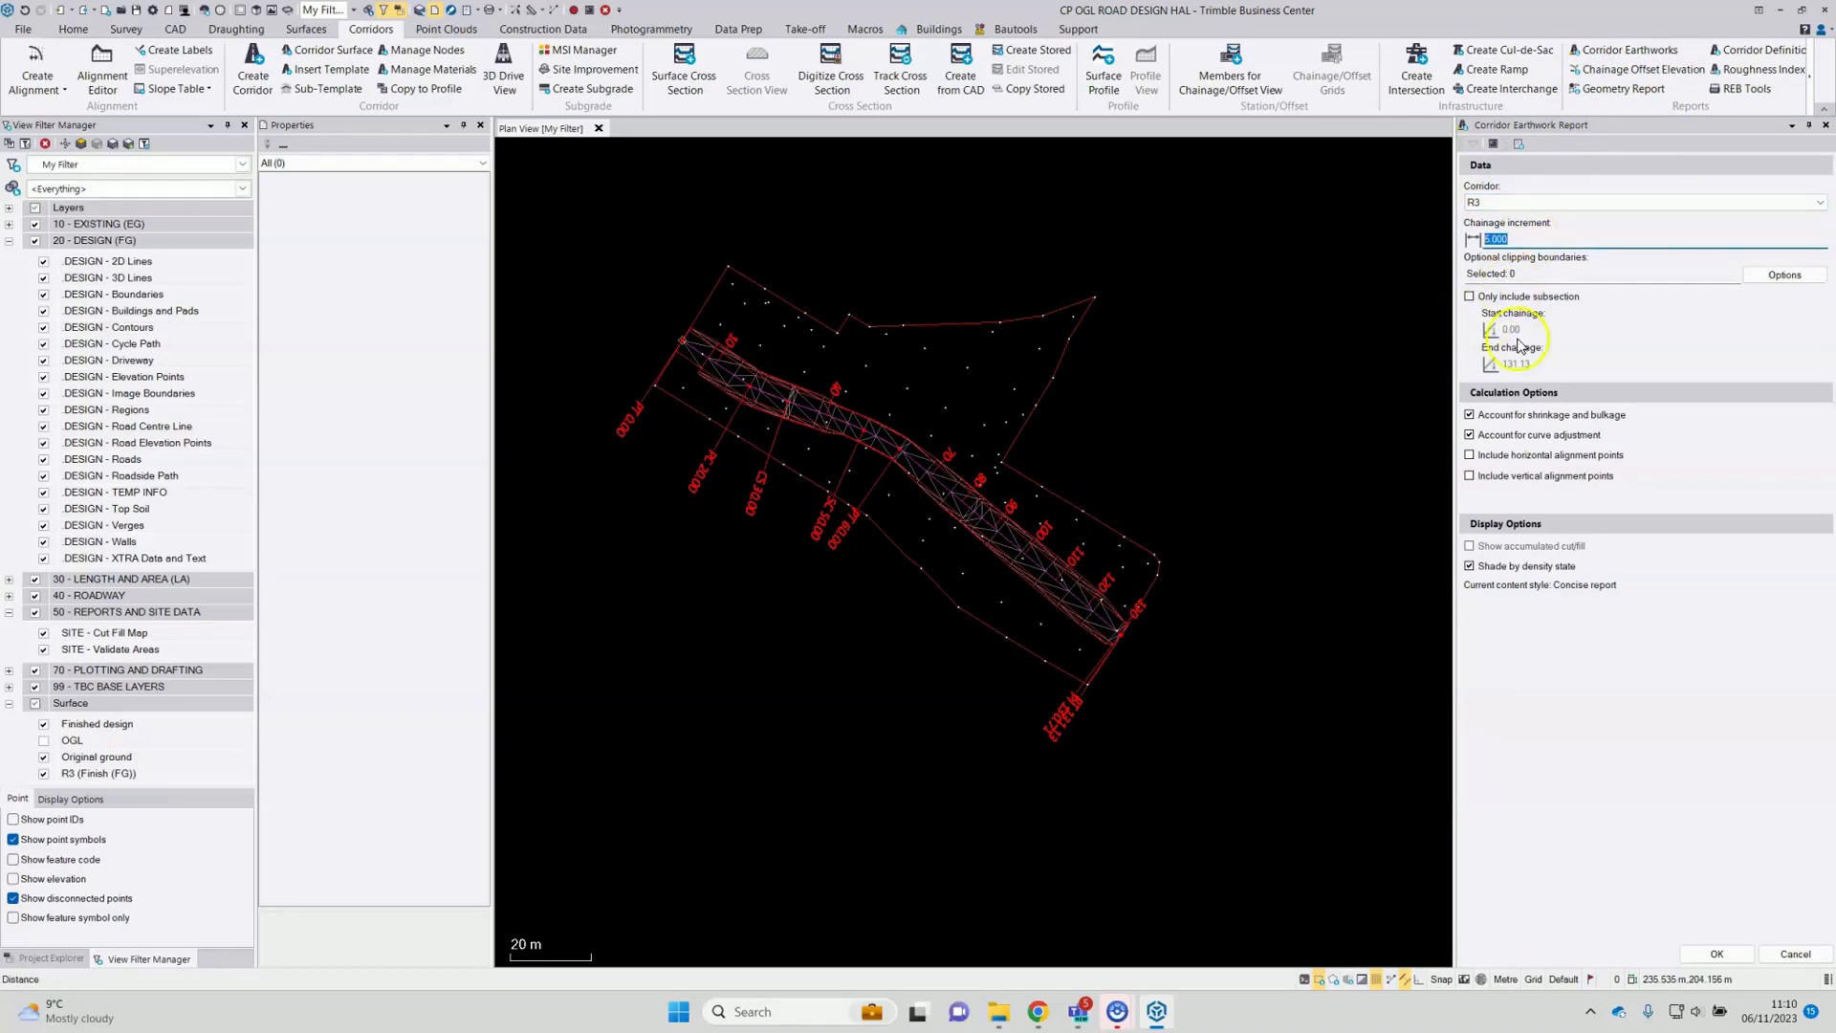
{"action": "left_click", "coordinate": [1719, 954]}
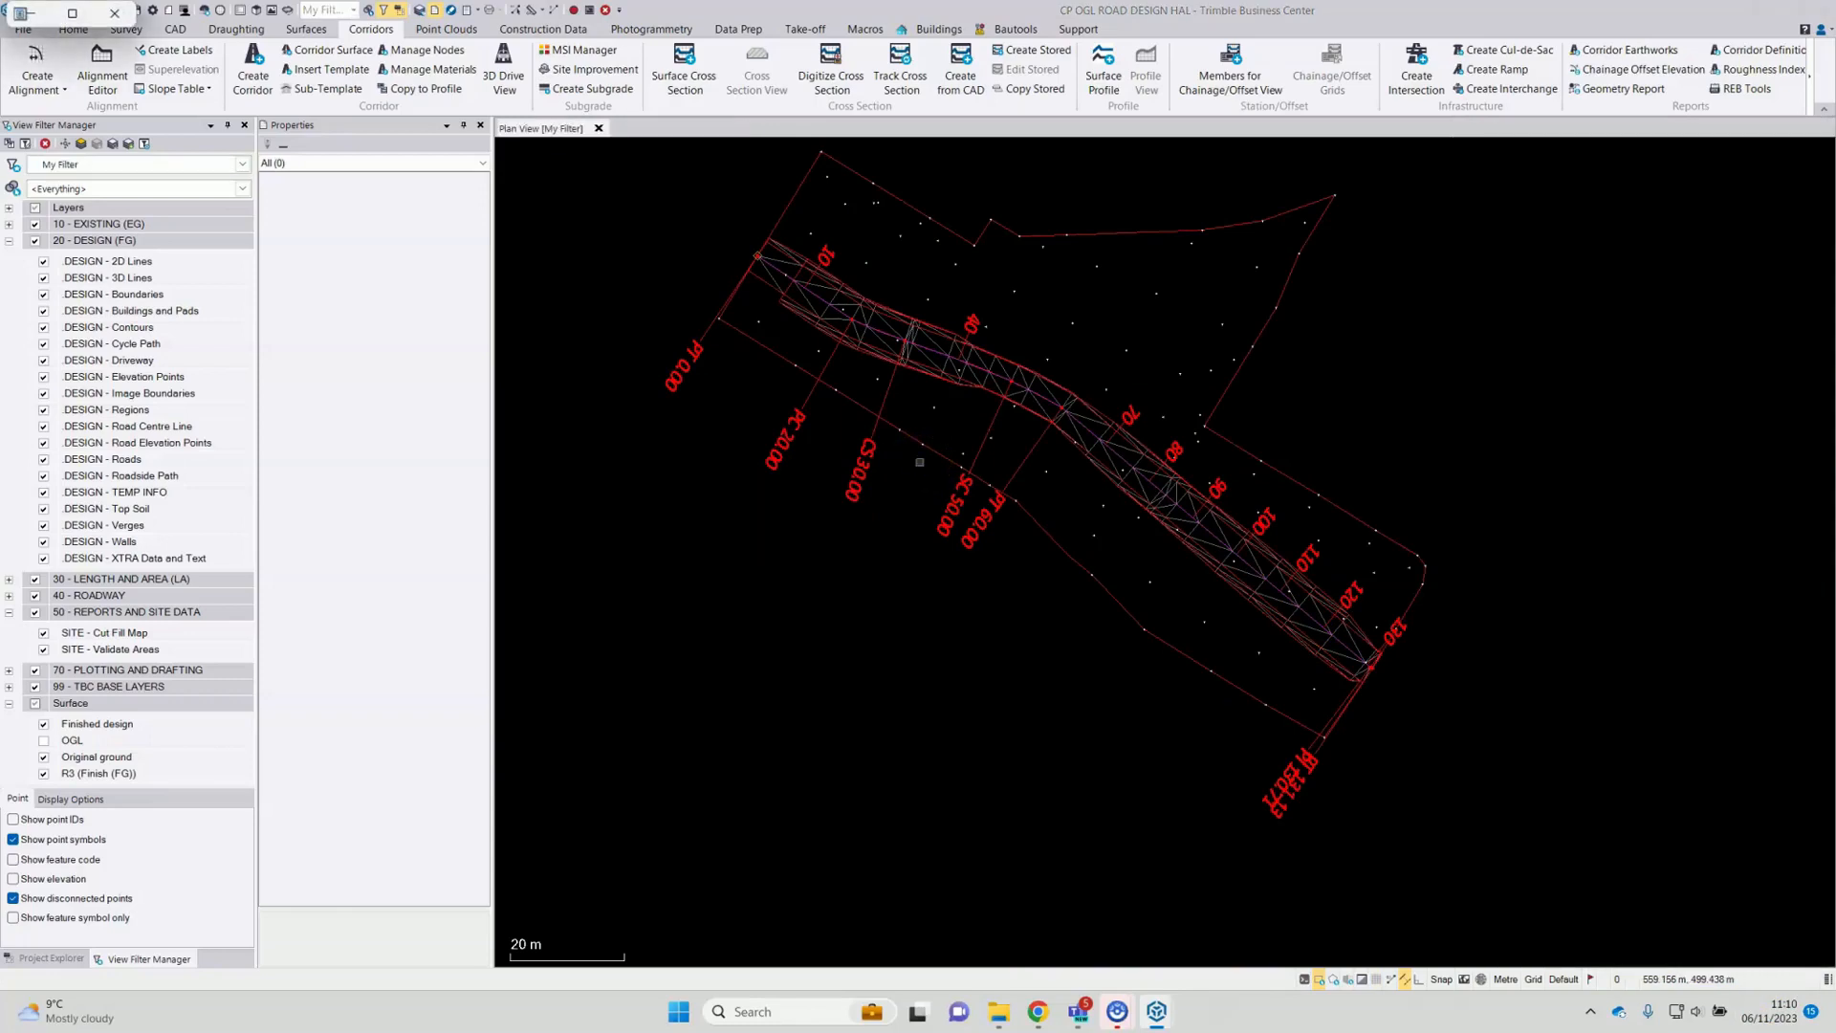
Step: Maximize the earthworks report and review its cut quantities, mass earthworks, subgrade quantities and chainage tables page by page
{"action": "left_click", "coordinate": [73, 12]}
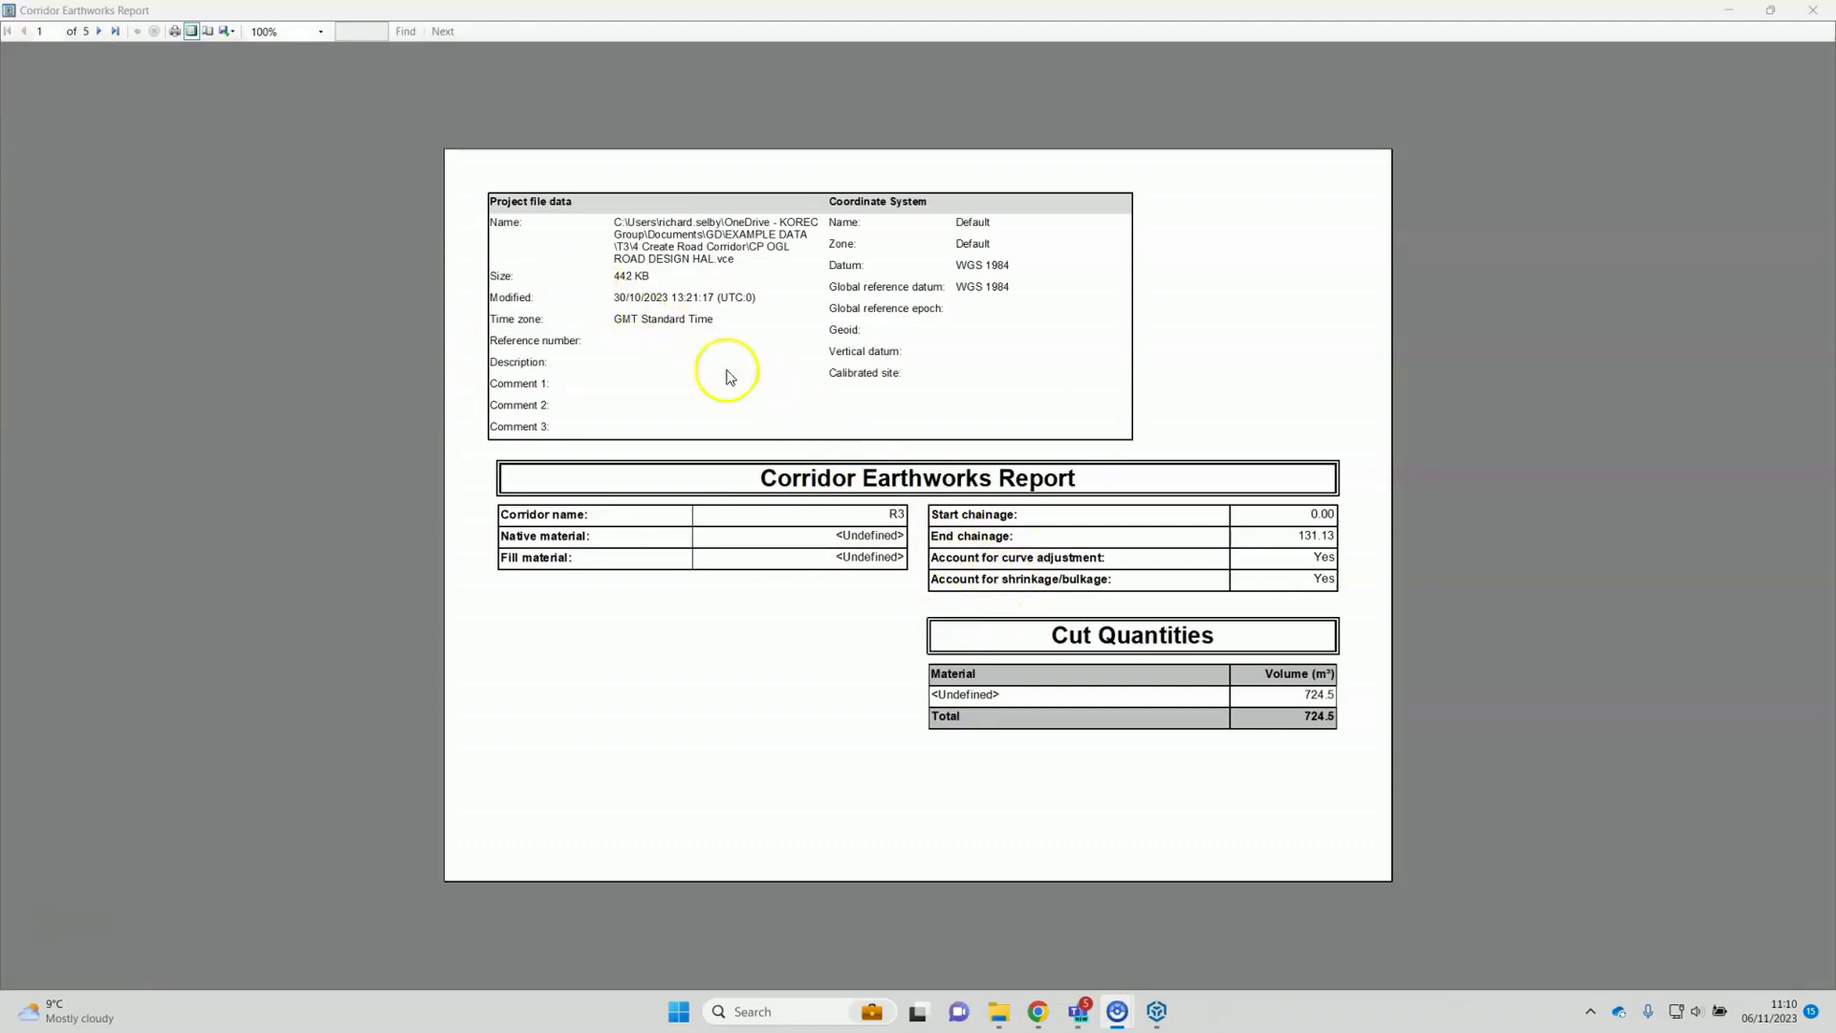
{"action": "left_click", "coordinate": [99, 34]}
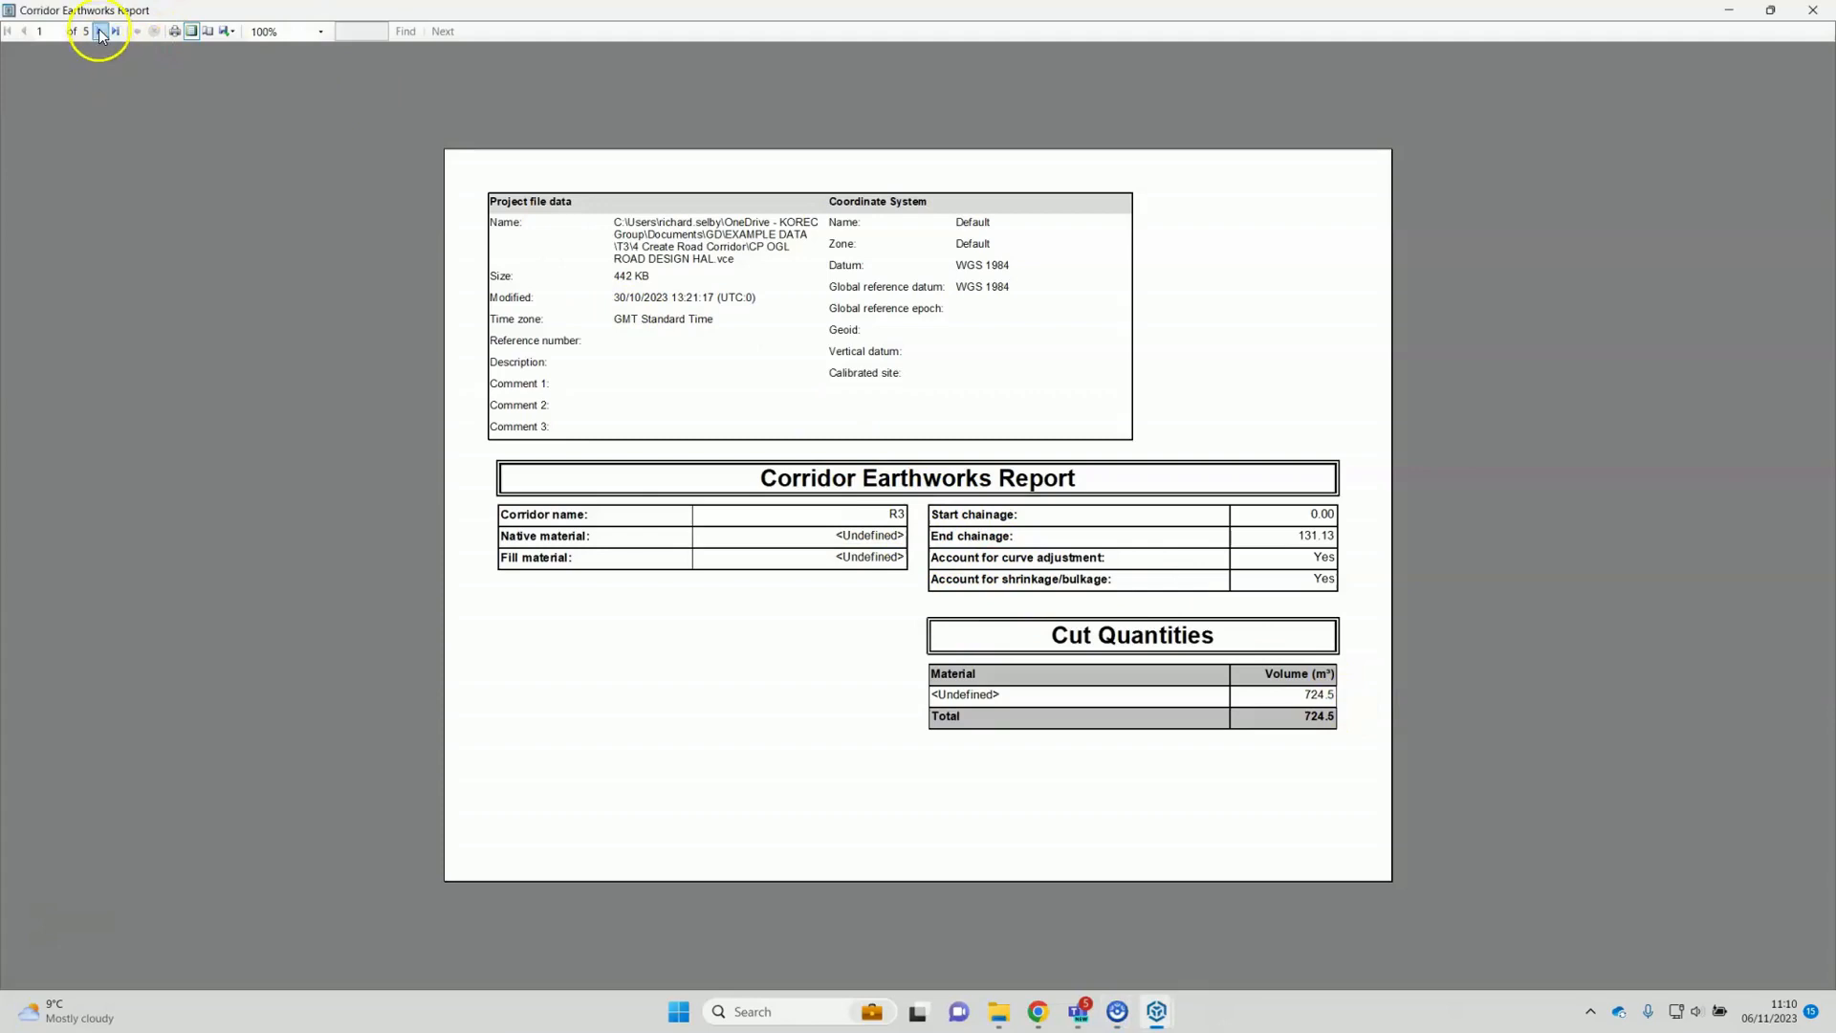
{"action": "left_click", "coordinate": [100, 34]}
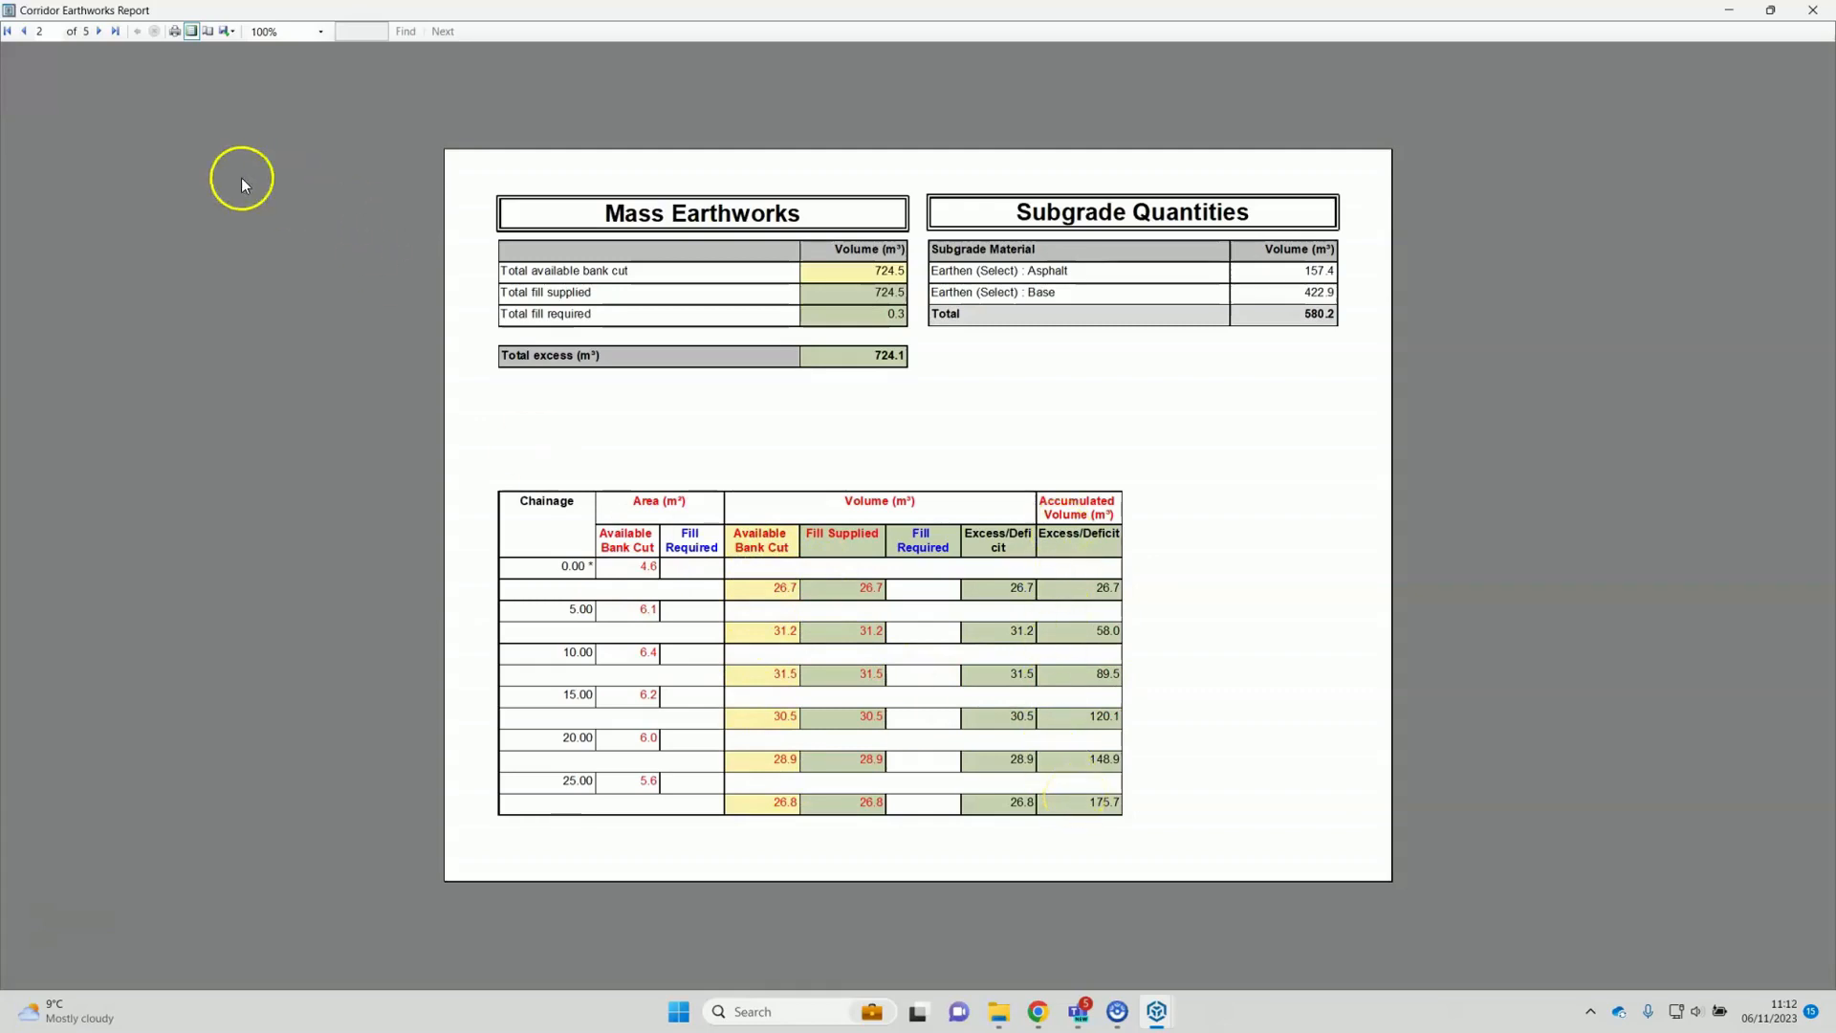
{"action": "left_click", "coordinate": [103, 32]}
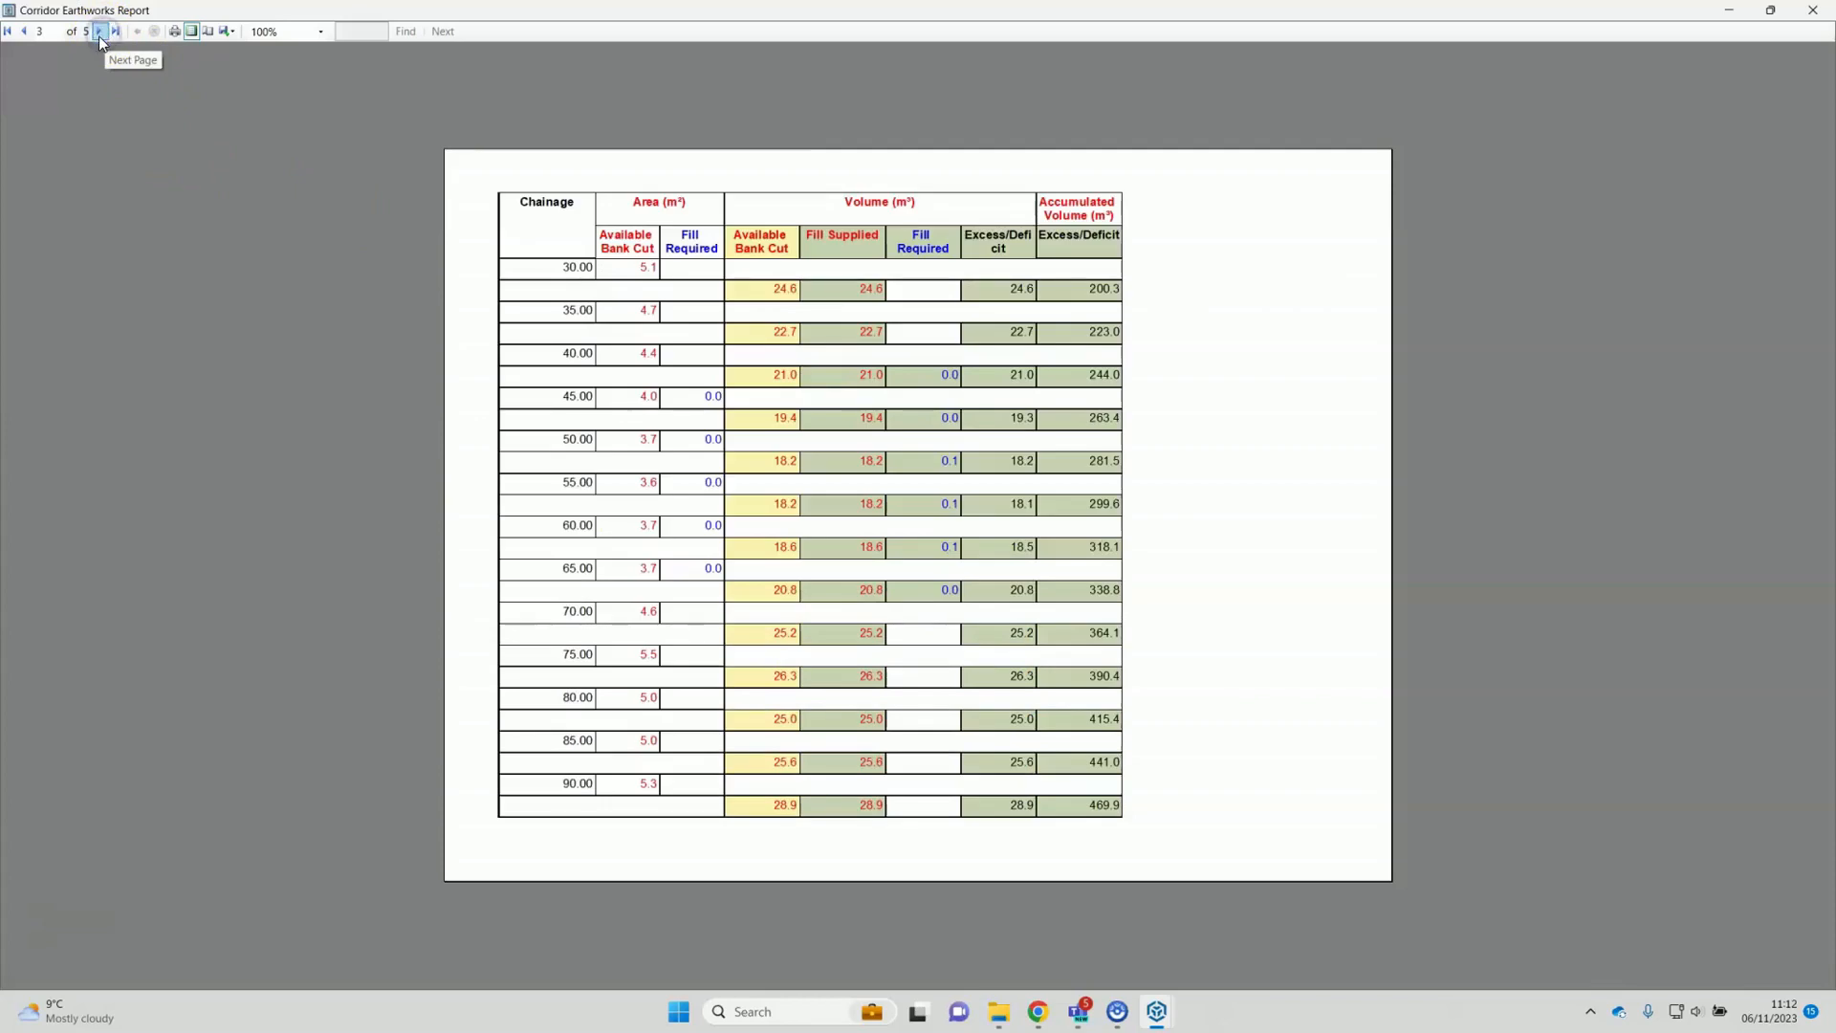
{"action": "left_click", "coordinate": [99, 36]}
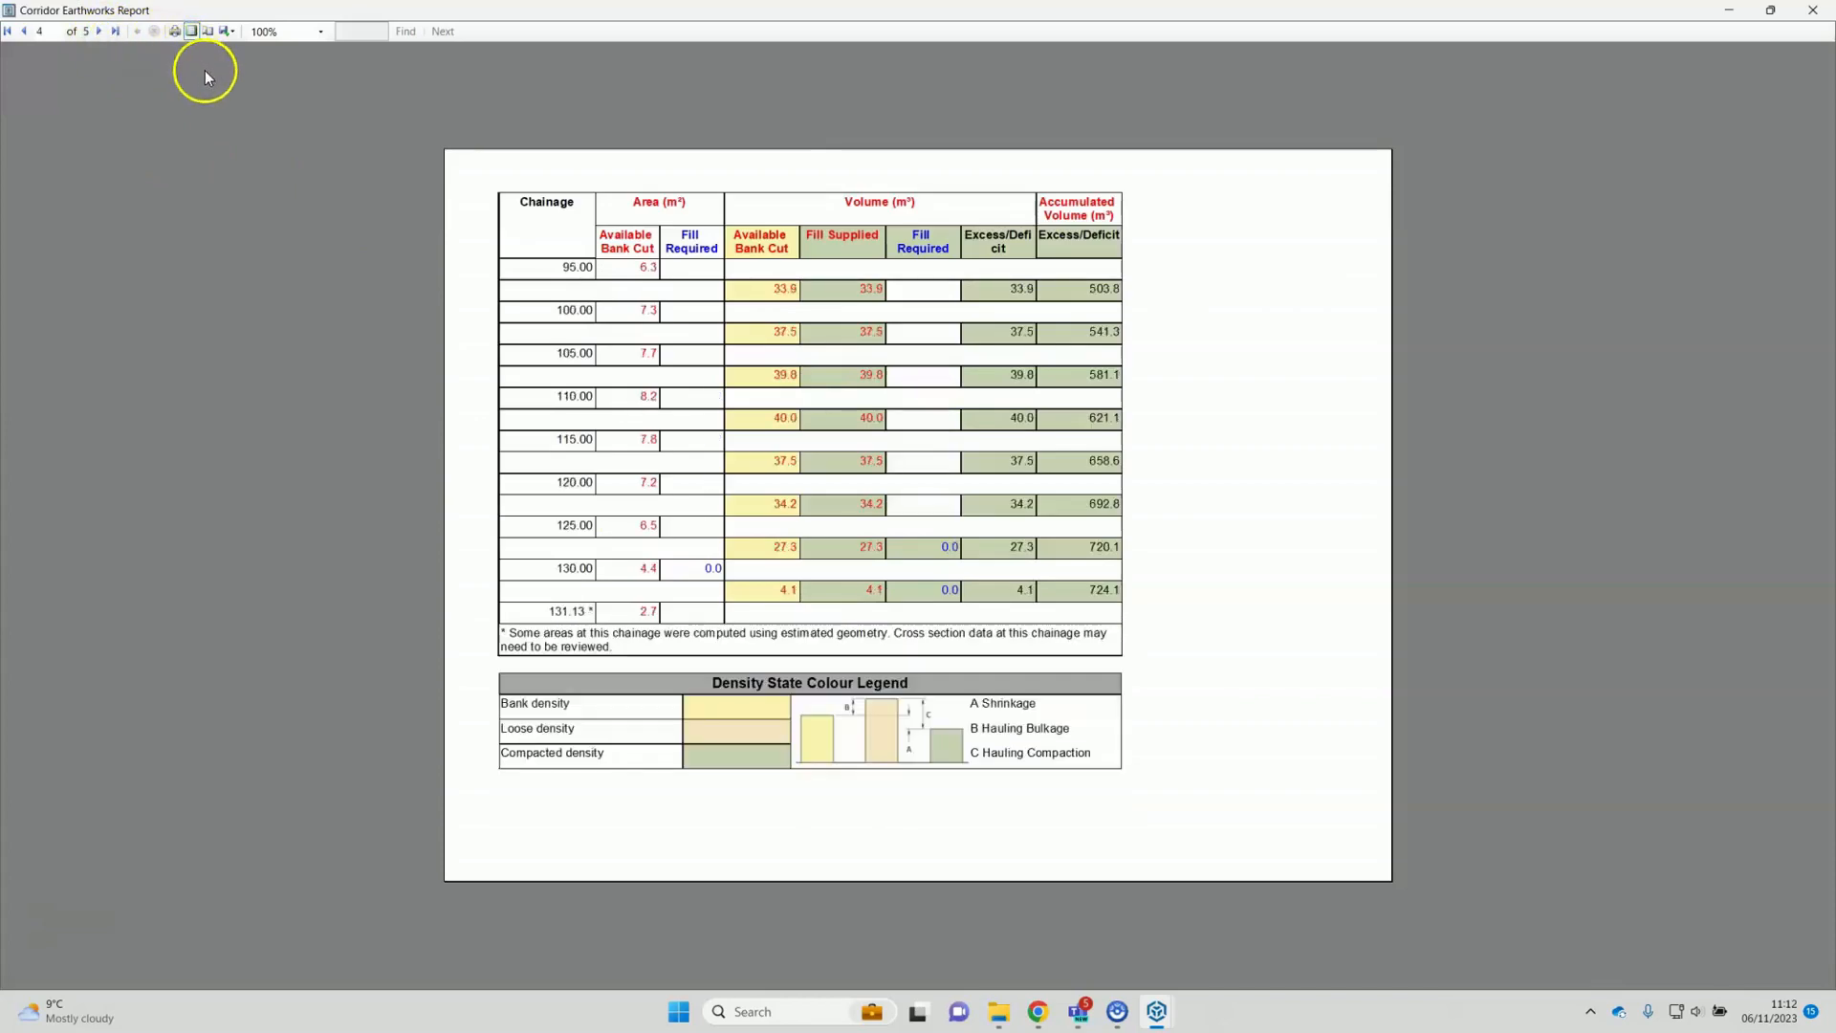
Step: Check which file formats the earthworks report can be exported to
{"action": "left_click", "coordinate": [234, 32]}
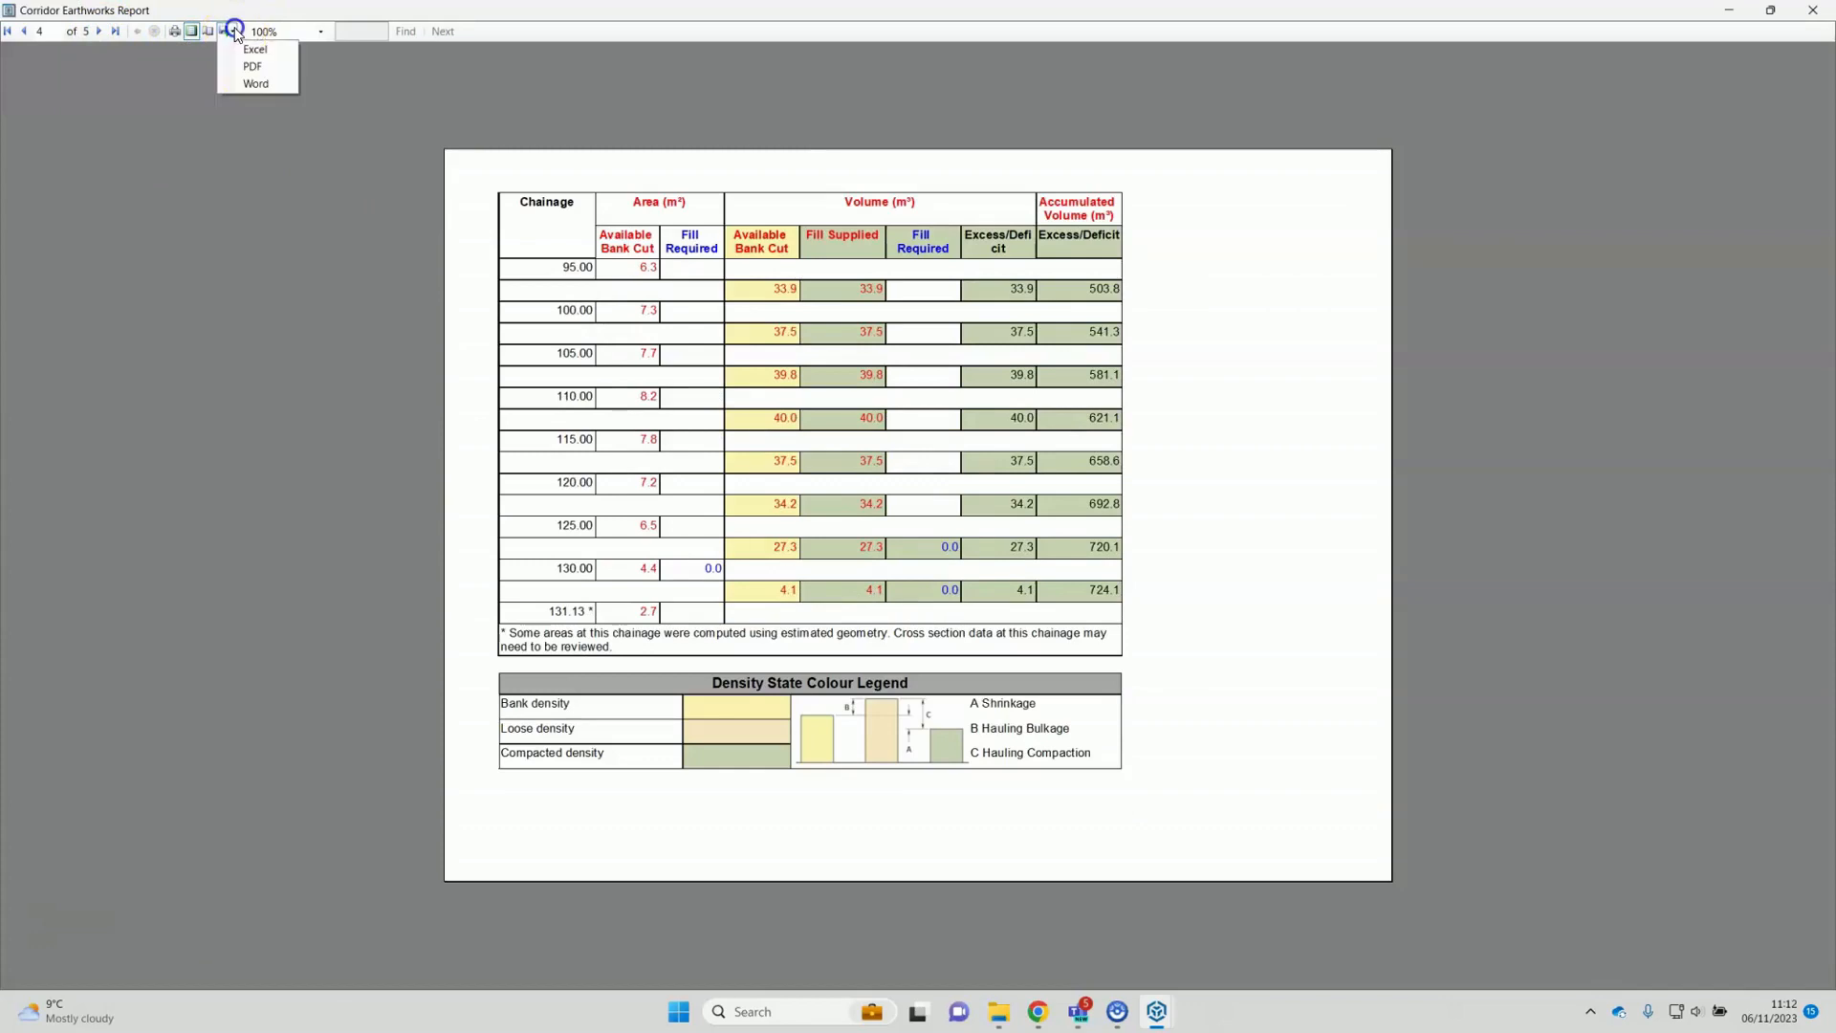
{"action": "left_click", "coordinate": [276, 73]}
{"action": "left_click", "coordinate": [274, 91]}
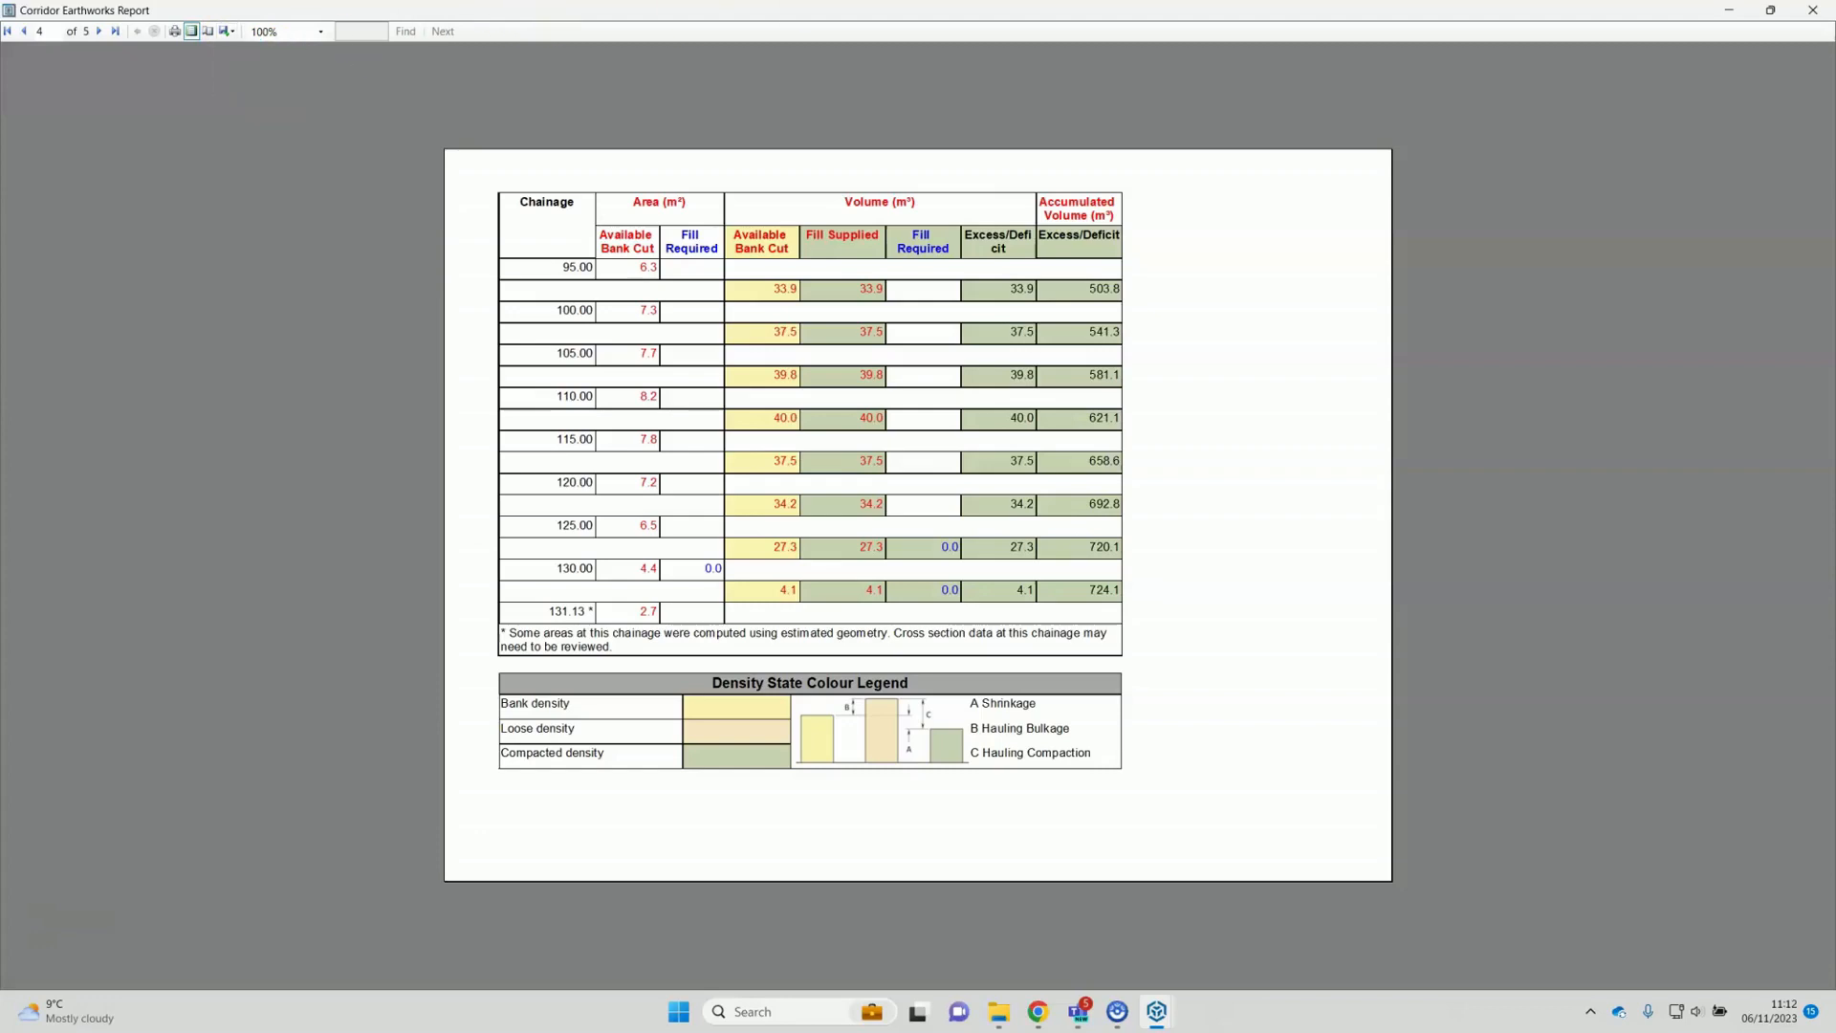
Step: Minimize the earthworks report and return to the corridor in the plan view
{"action": "left_click", "coordinate": [1728, 11]}
{"action": "middle_click_drag", "start_coordinate": [943, 439], "coordinate": [904, 530]}
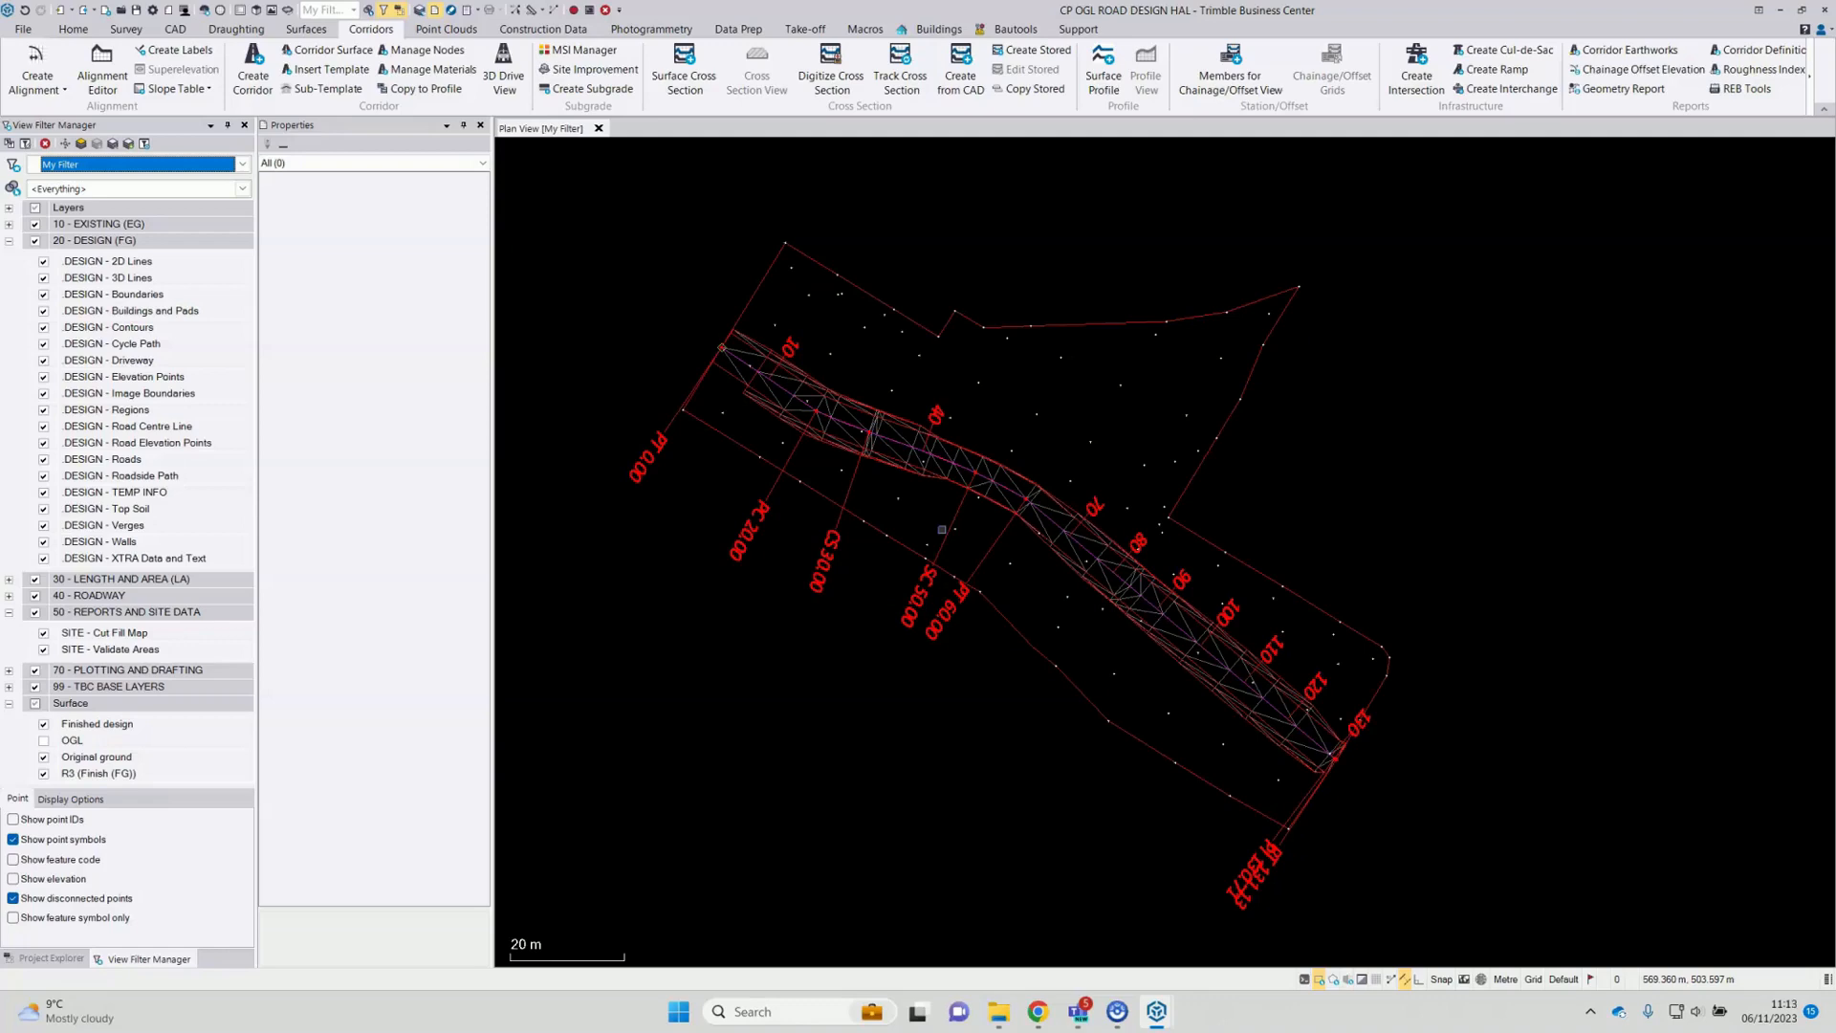
{"action": "left_click", "coordinate": [751, 672]}
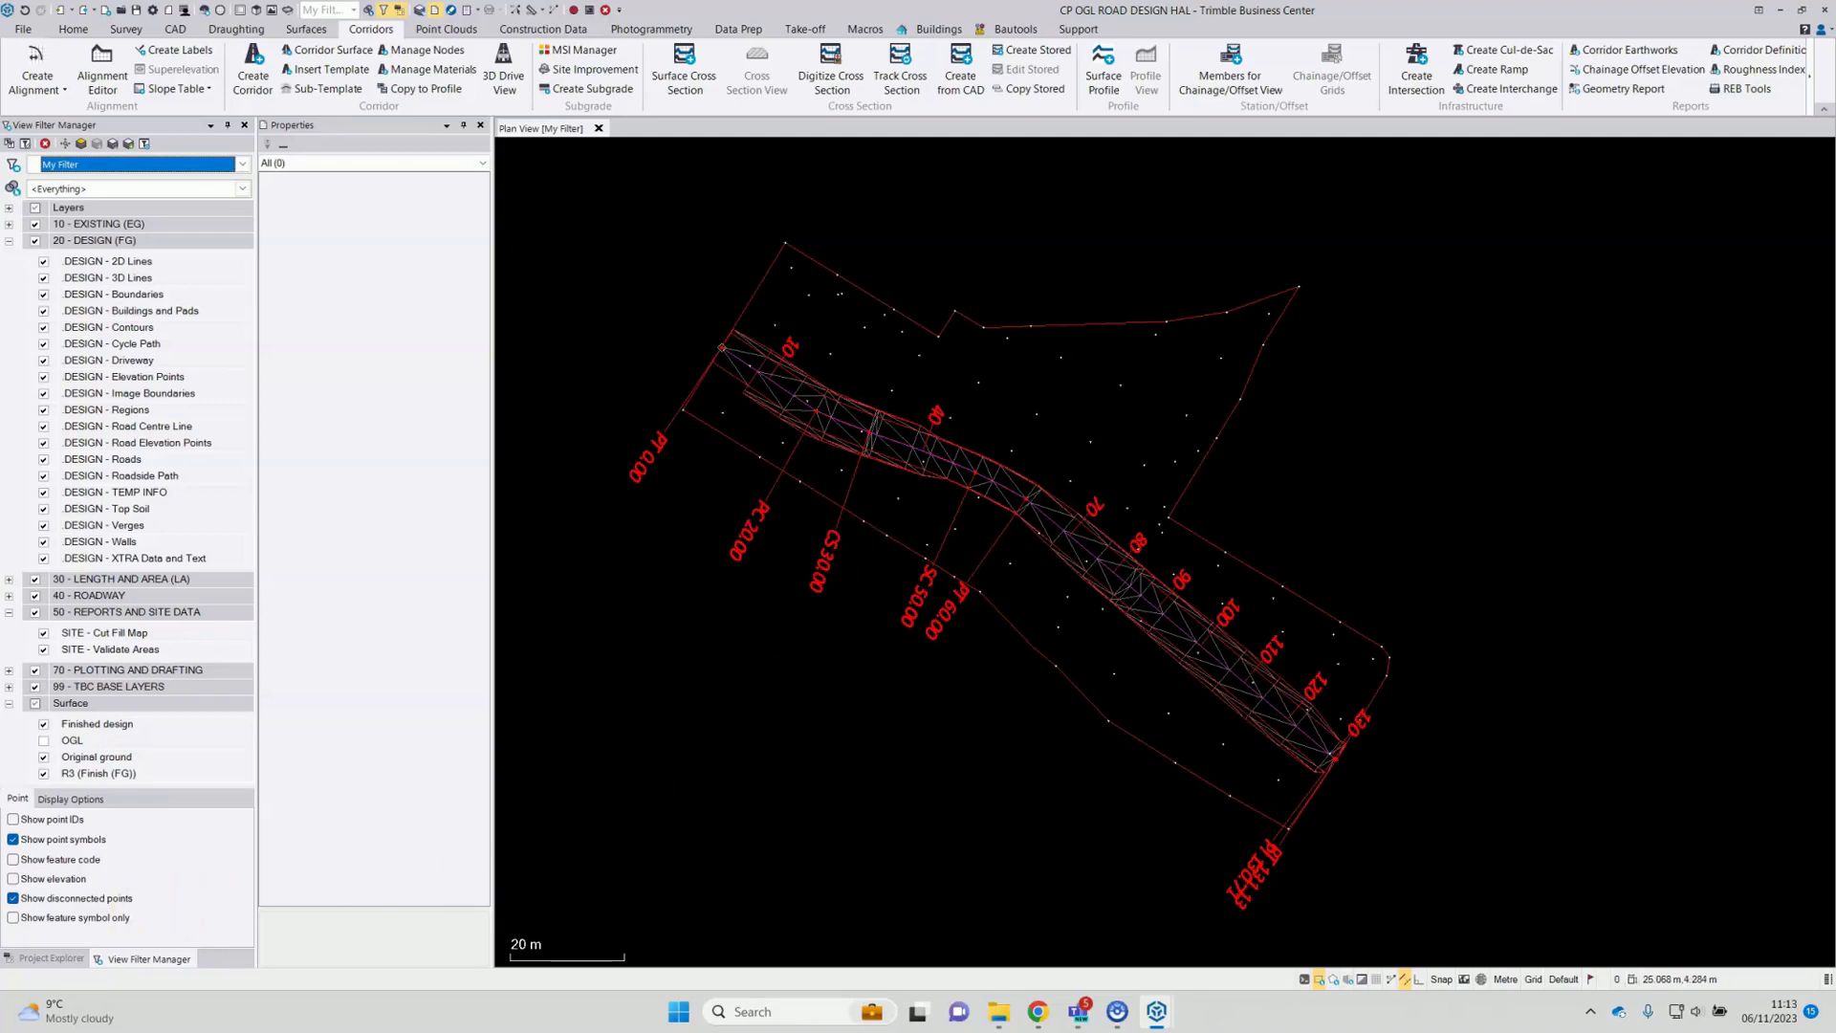